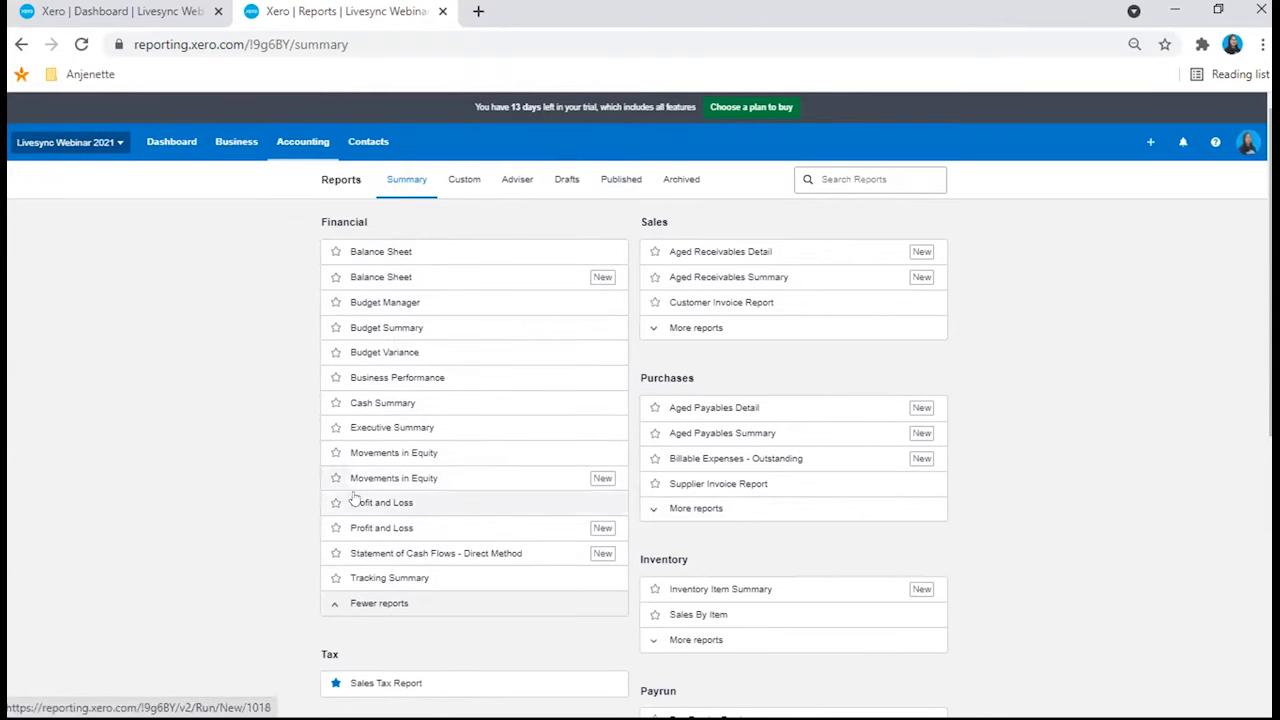
# - Open the older versions of the Profit and Loss, Balance Sheet and Movements in Equity reports, each in its own browser tab
pyautogui.scroll(-1, 310, 470)
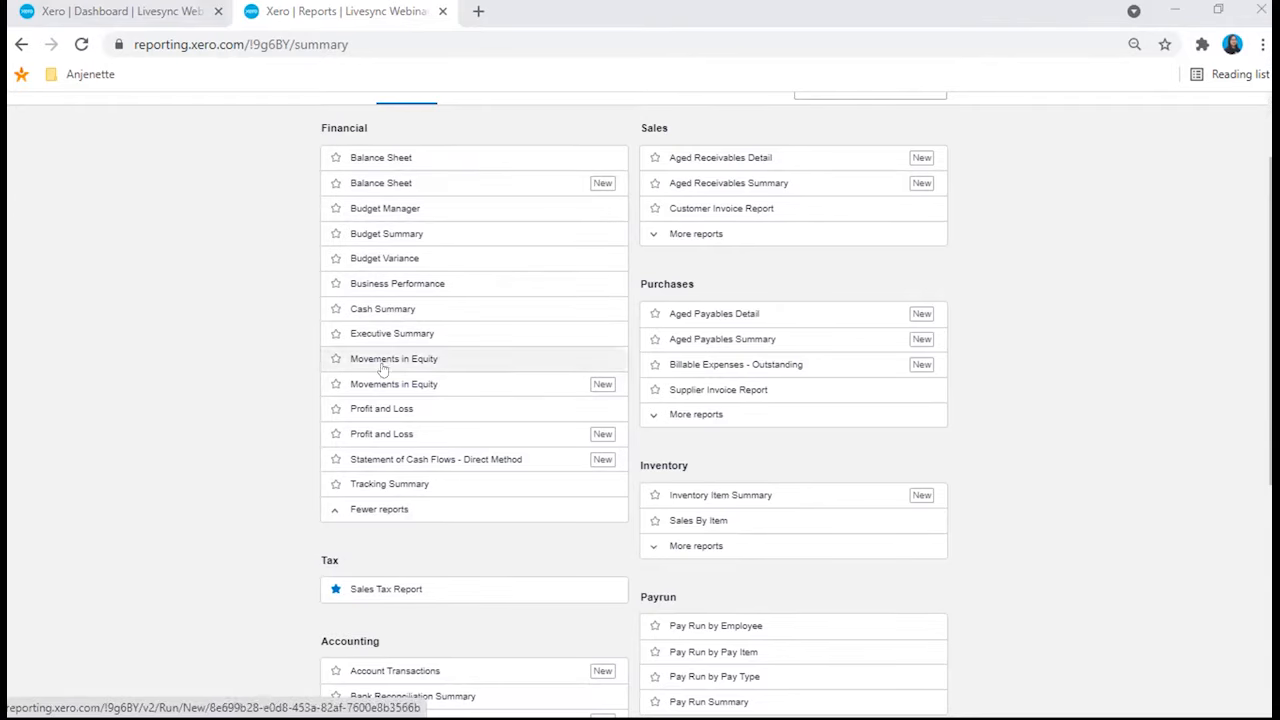
pyautogui.rightClick(388, 409)
pyautogui.click(425, 419)
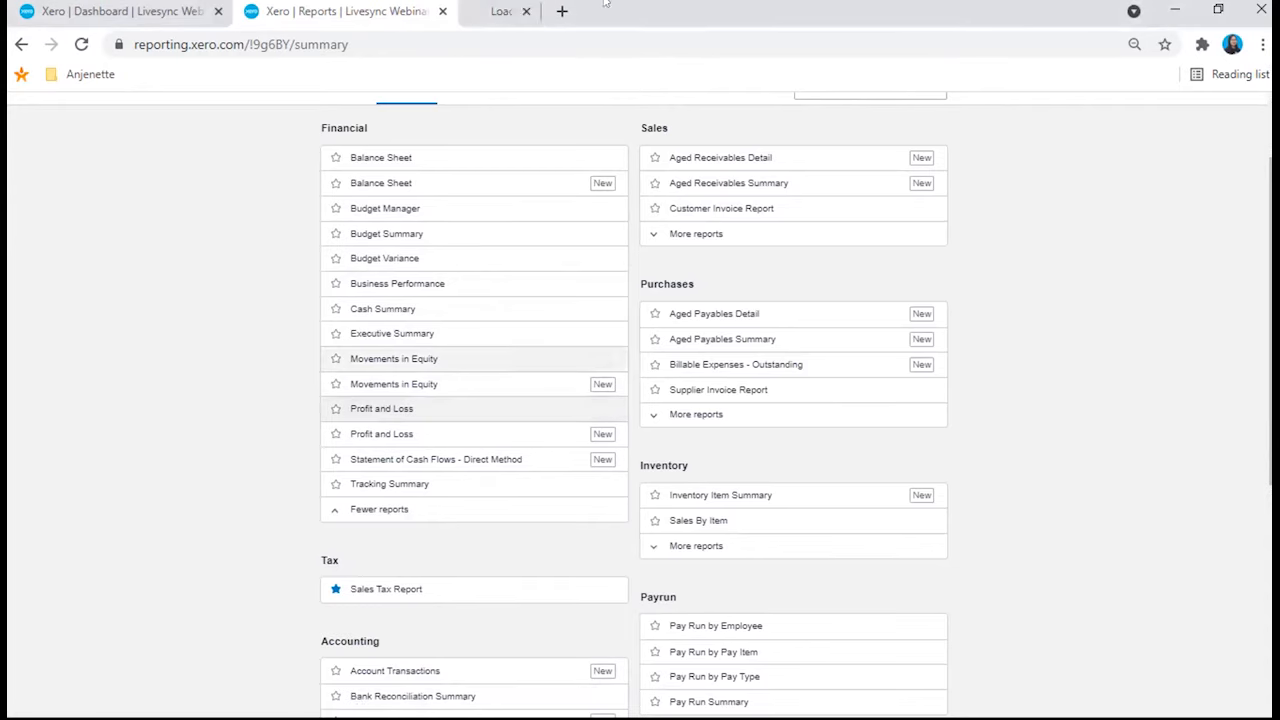
pyautogui.rightClick(381, 165)
pyautogui.click(425, 175)
pyautogui.rightClick(381, 366)
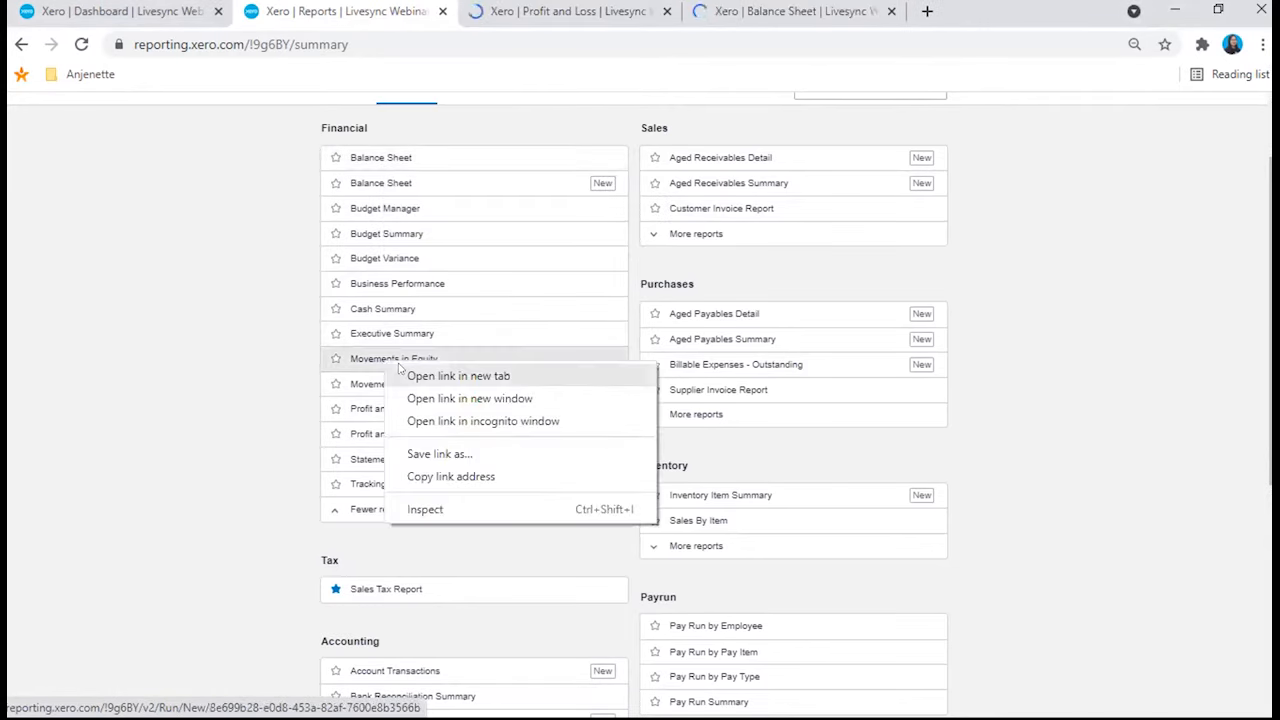
pyautogui.click(425, 375)
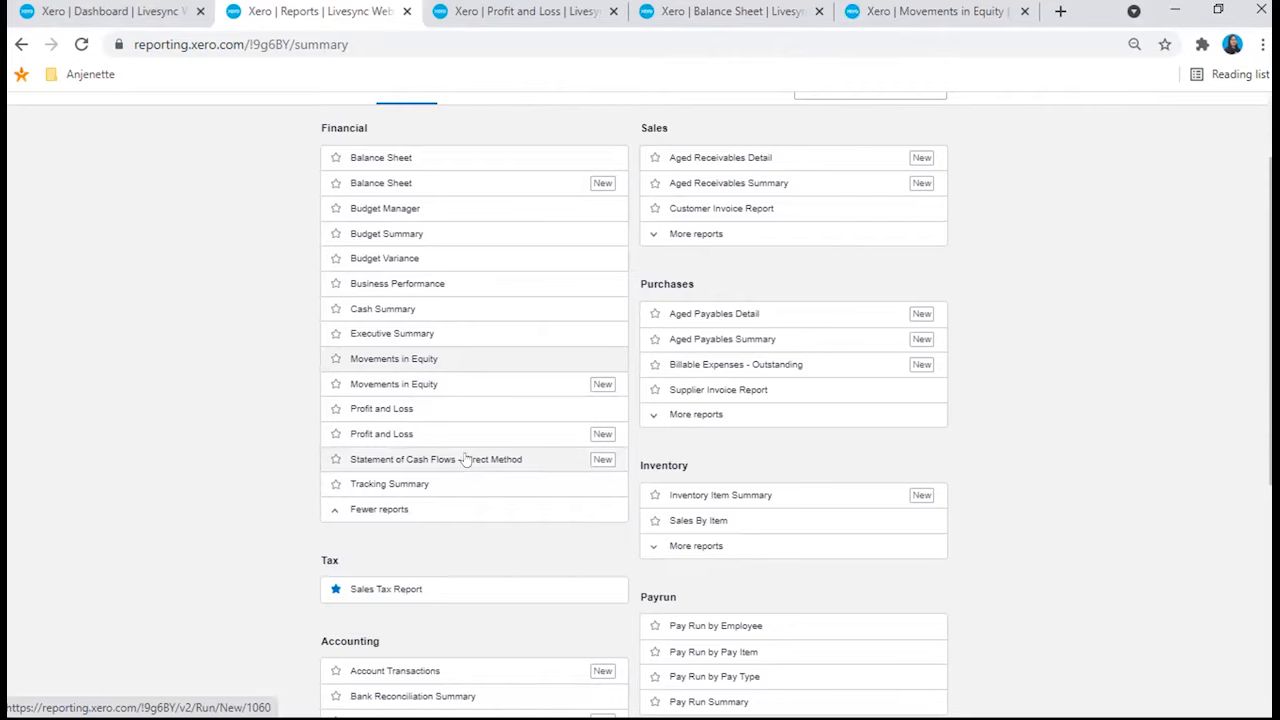
# - Bring up the Profit and Loss report and show its Compare Periods settings
pyautogui.click(580, 5)
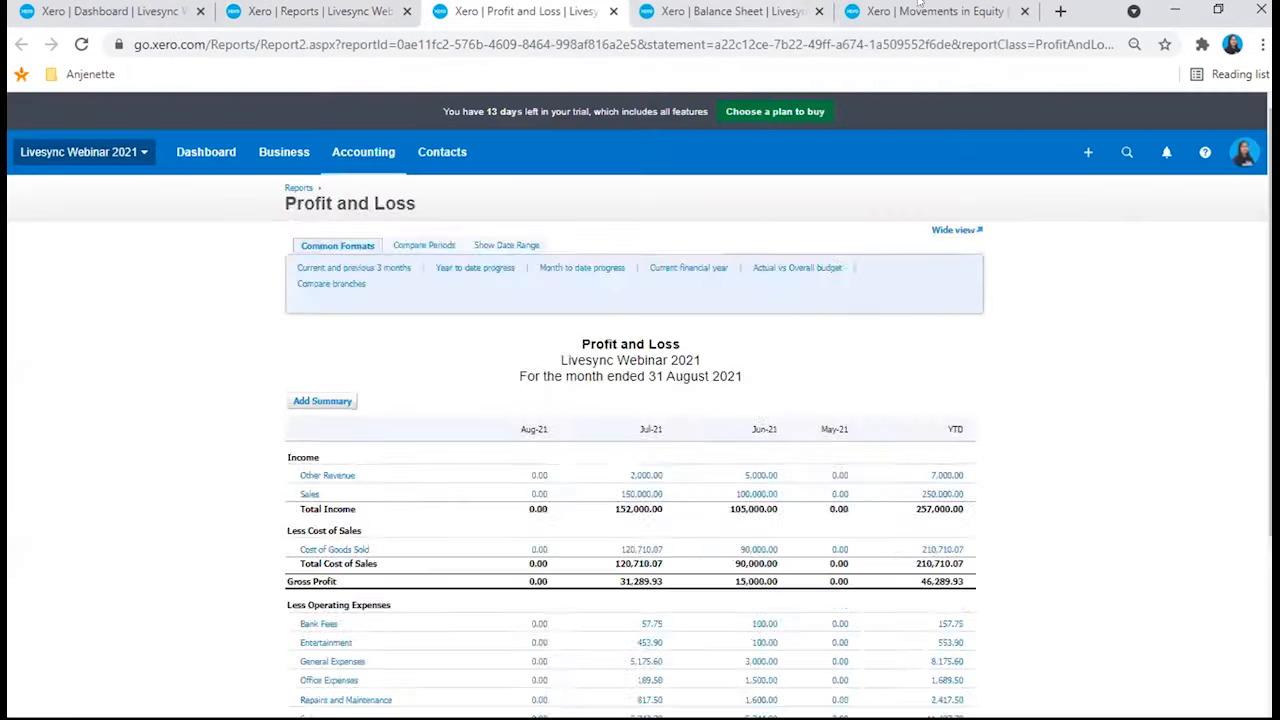
pyautogui.click(790, 8)
pyautogui.click(597, 14)
pyautogui.scroll(-1, 474, 378)
pyautogui.click(424, 128)
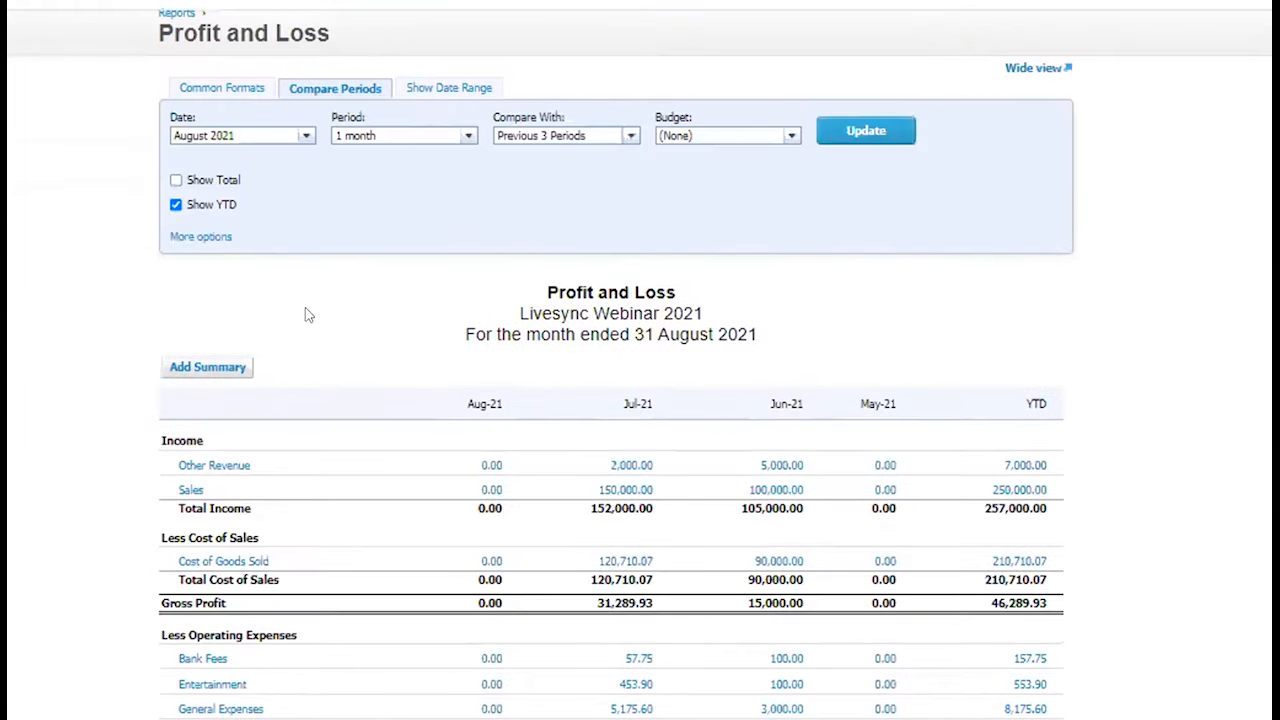
# - Look through the available period lengths and previous-period comparisons for the Profit and Loss report without changing them
pyautogui.moveTo(236, 134); pyautogui.dragTo(8, 132)
pyautogui.press('Tab')
pyautogui.click(465, 136)
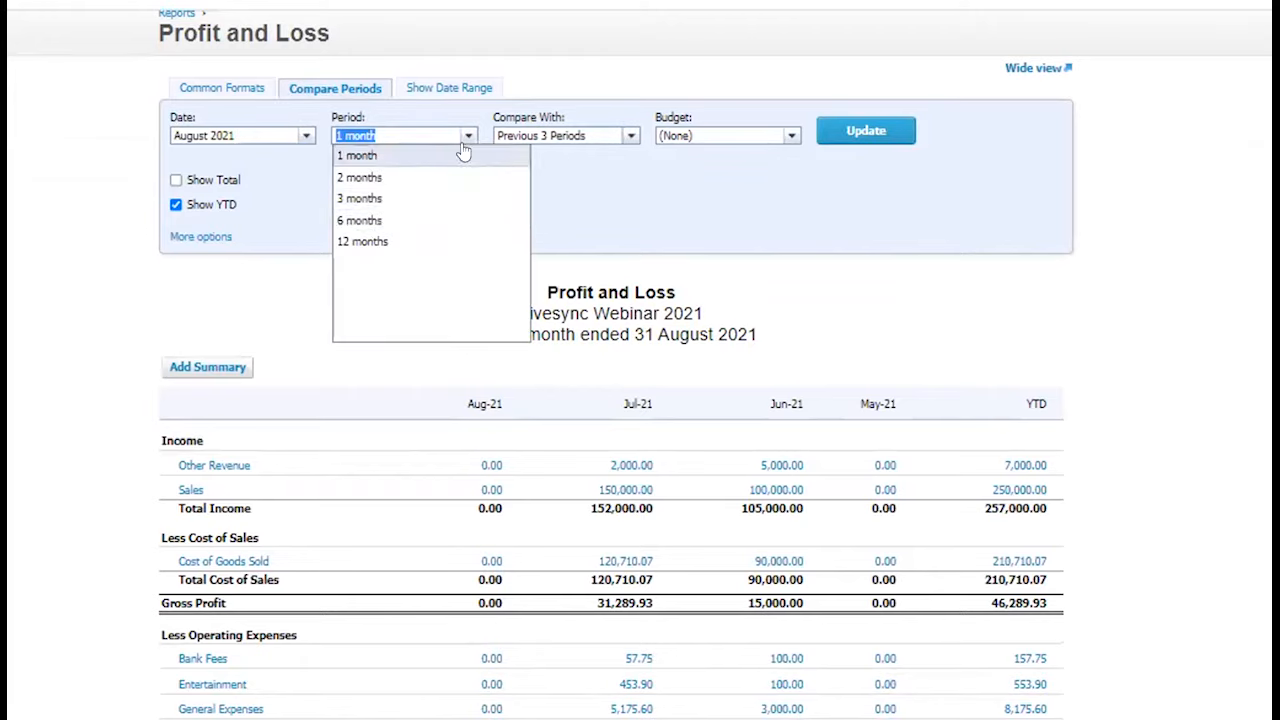
pyautogui.click(631, 135)
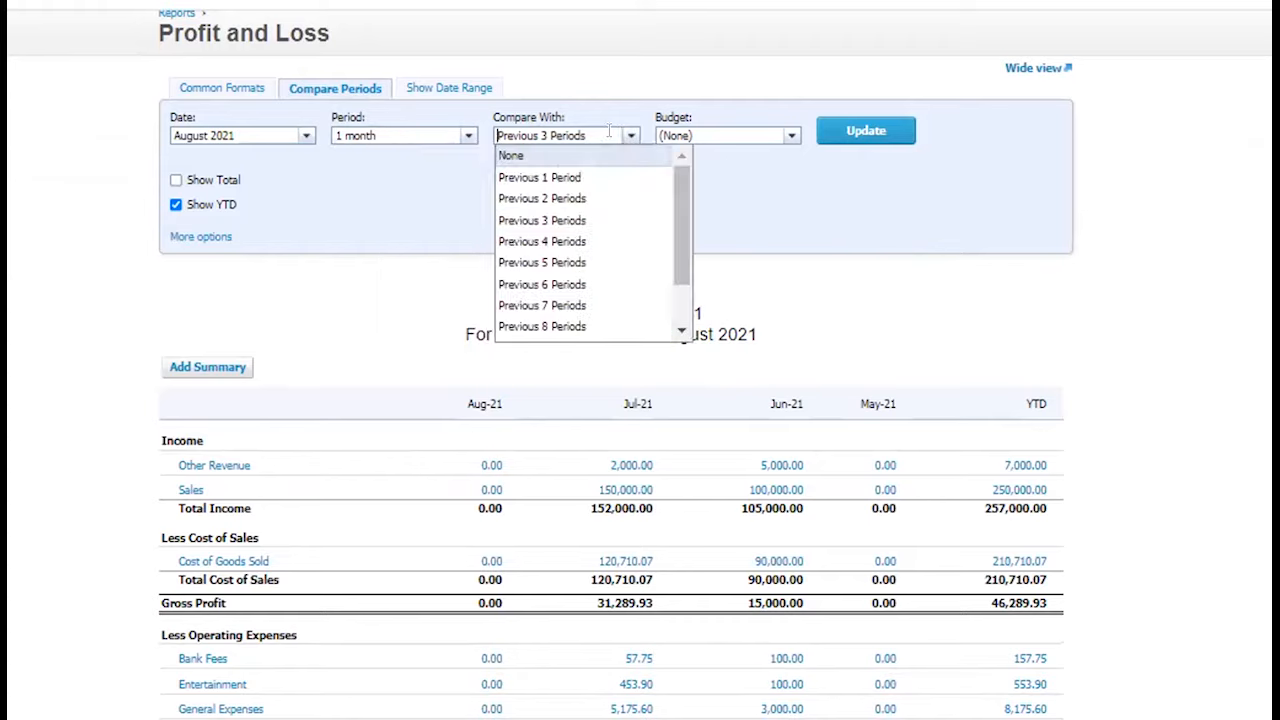
pyautogui.moveTo(677, 189); pyautogui.dragTo(656, 228)
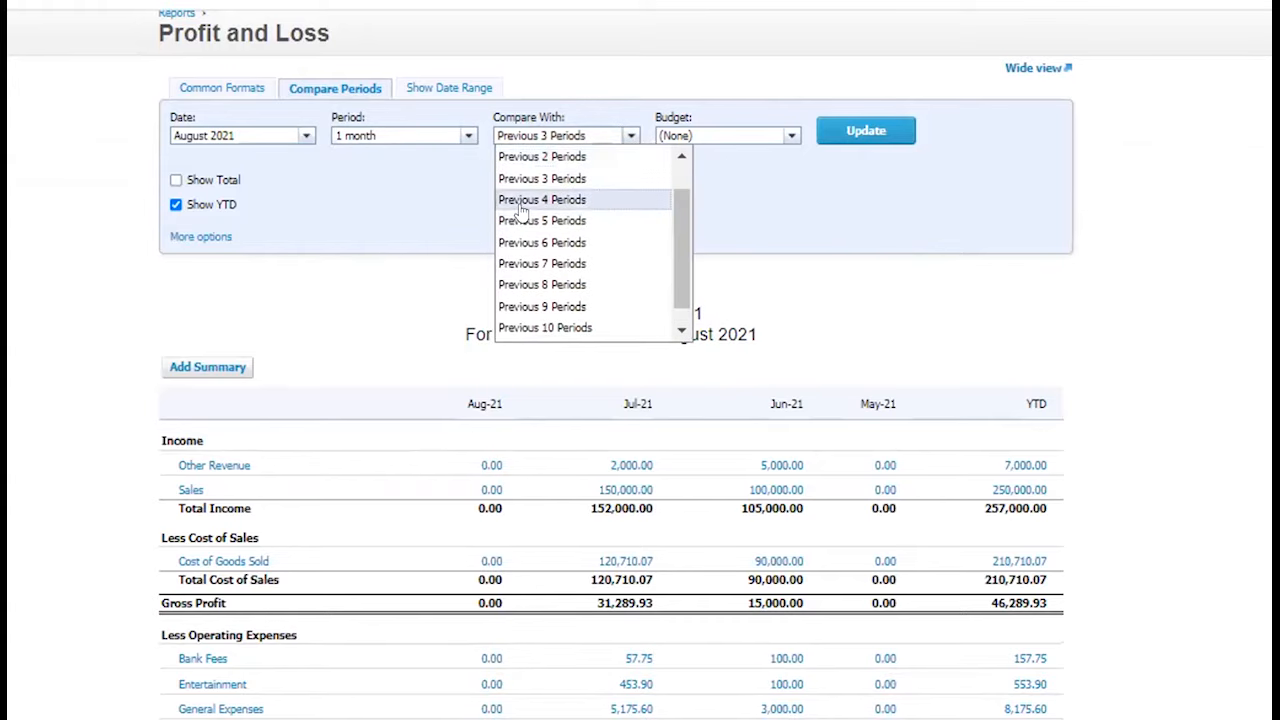
pyautogui.click(446, 212)
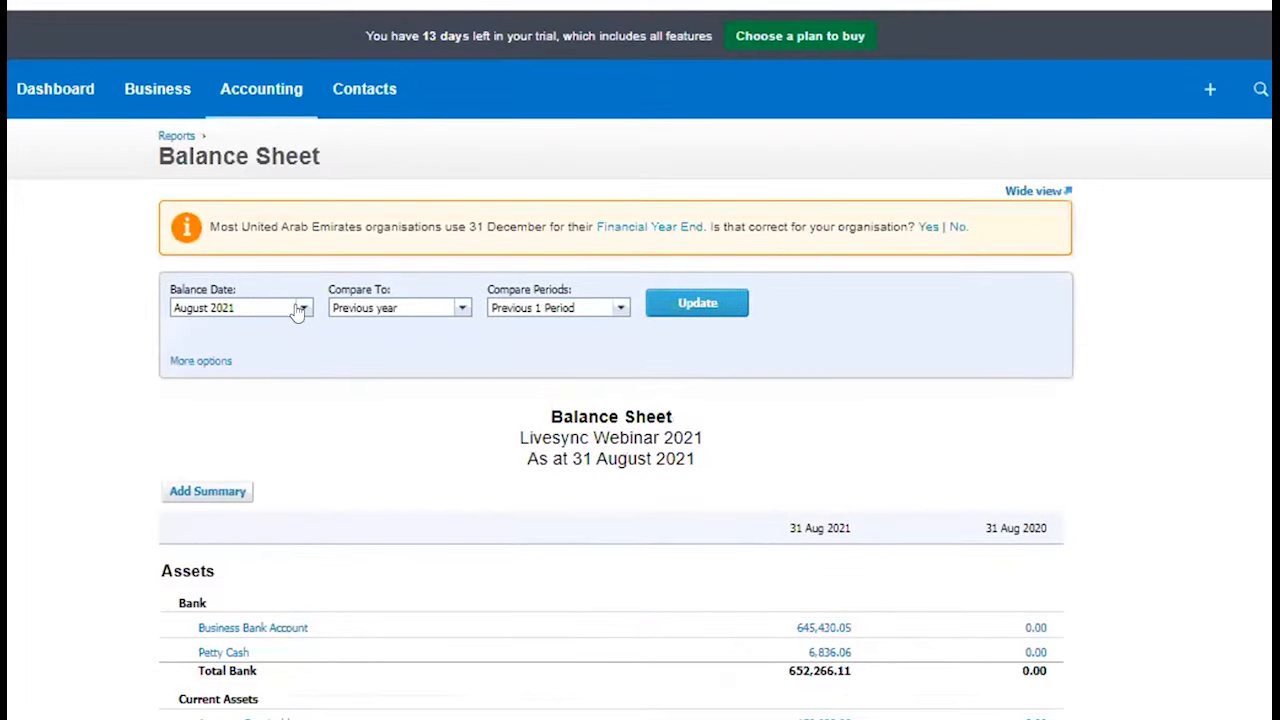
# - Set the Balance Sheet's balance date to September 2021 and review the Compare To and Compare Periods choices
pyautogui.click(303, 308)
pyautogui.moveTo(360, 362)
pyautogui.mouseDown()
pyautogui.moveTo(358, 451)
pyautogui.moveTo(359, 353)
pyautogui.mouseUp()
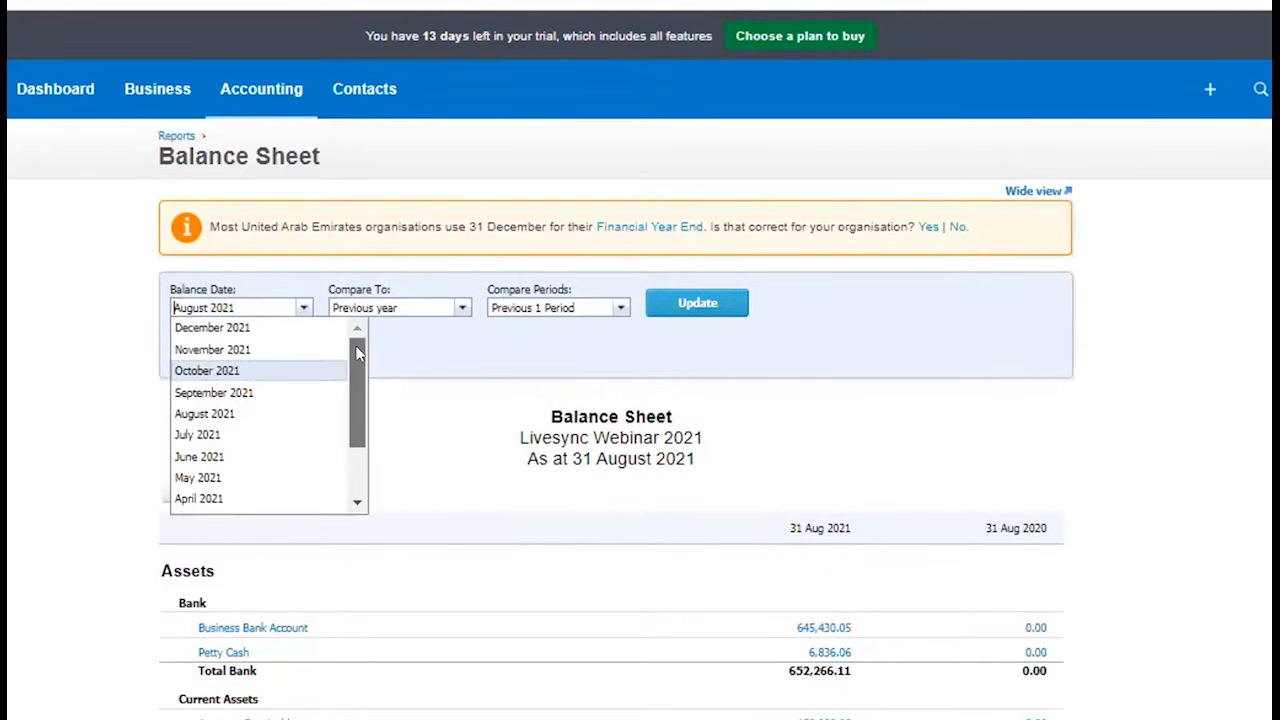
pyautogui.click(271, 393)
pyautogui.click(448, 312)
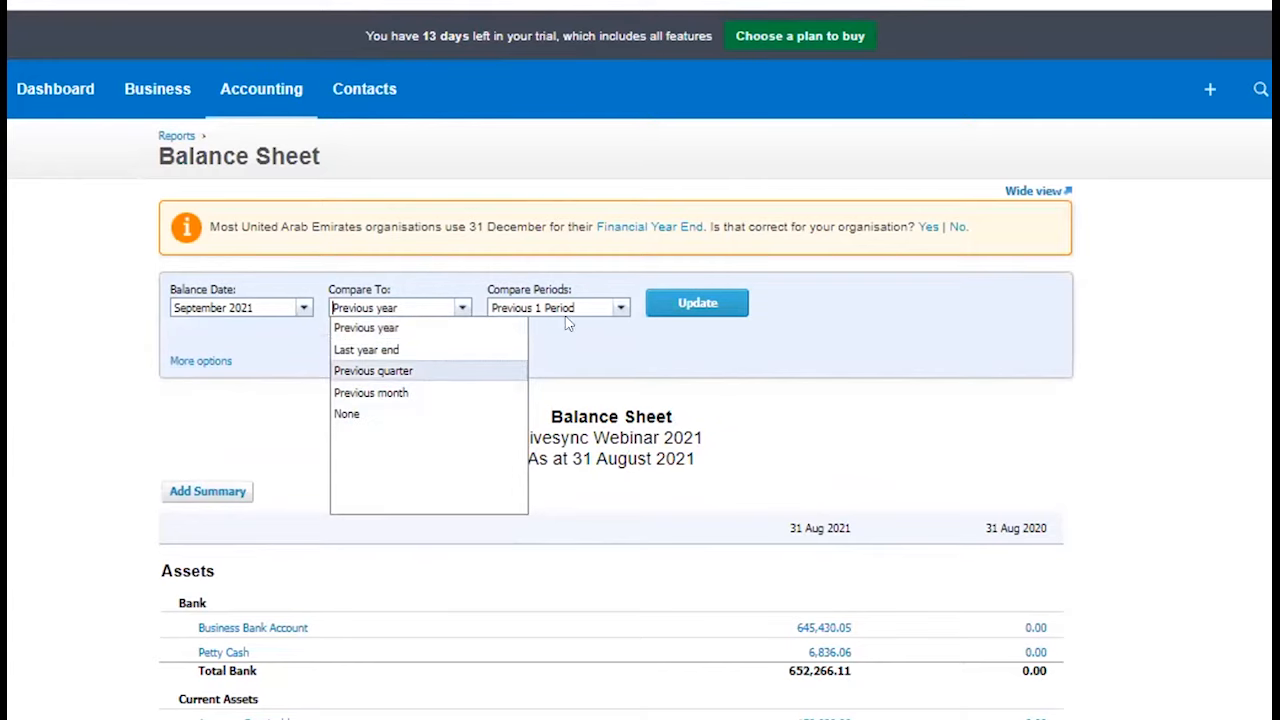
pyautogui.click(607, 314)
pyautogui.scroll(-1, 610, 440)
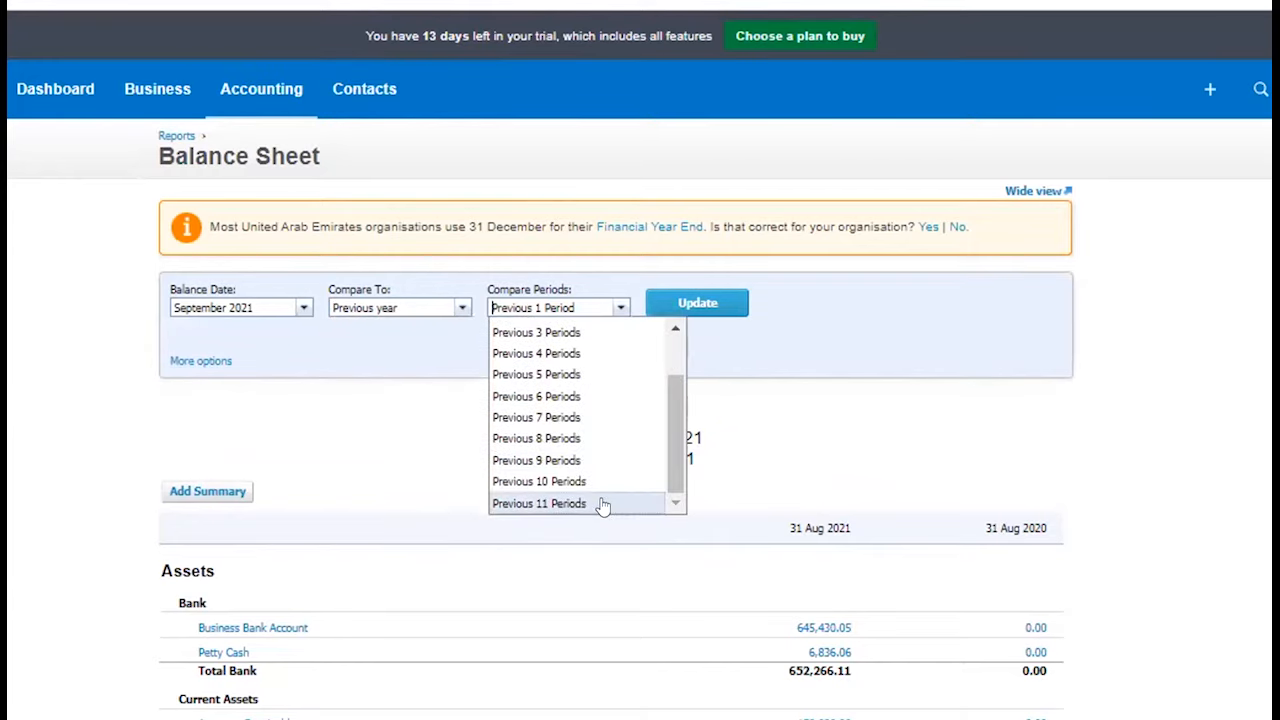
# - Start creating a new custom layout for the Balance Sheet from its layout options
pyautogui.scroll(-5, 420, 406)
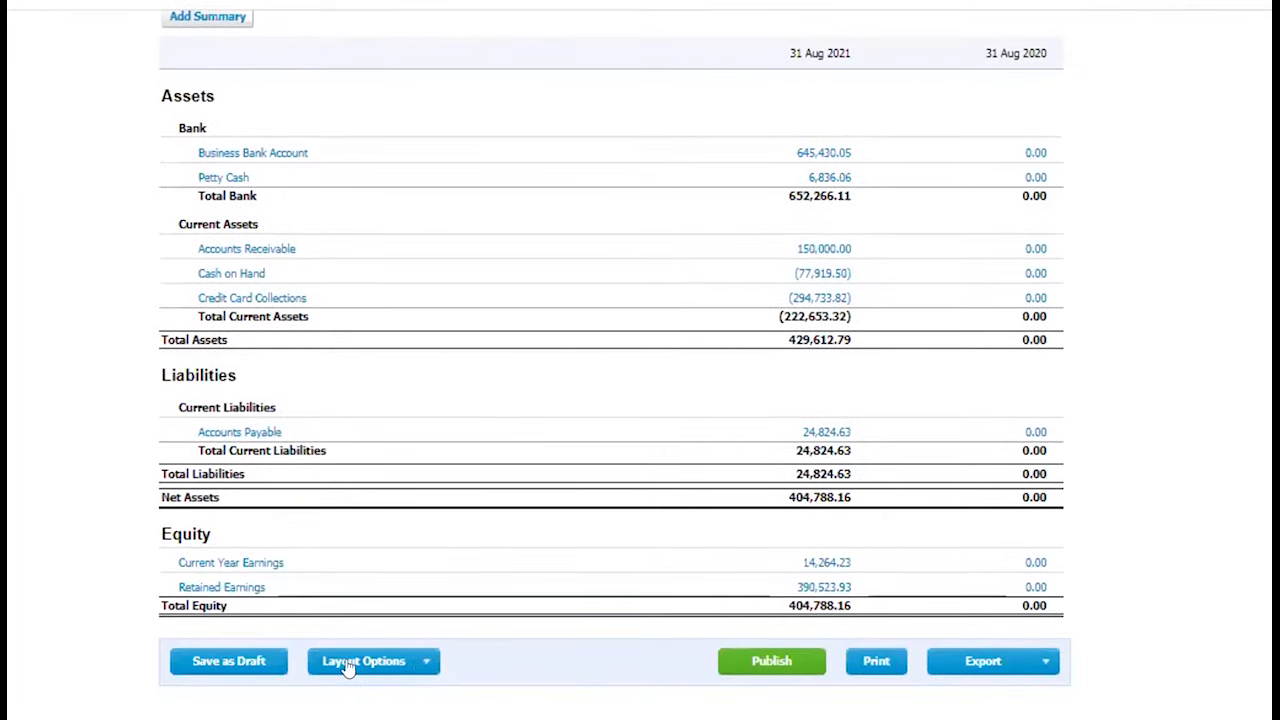
pyautogui.click(423, 664)
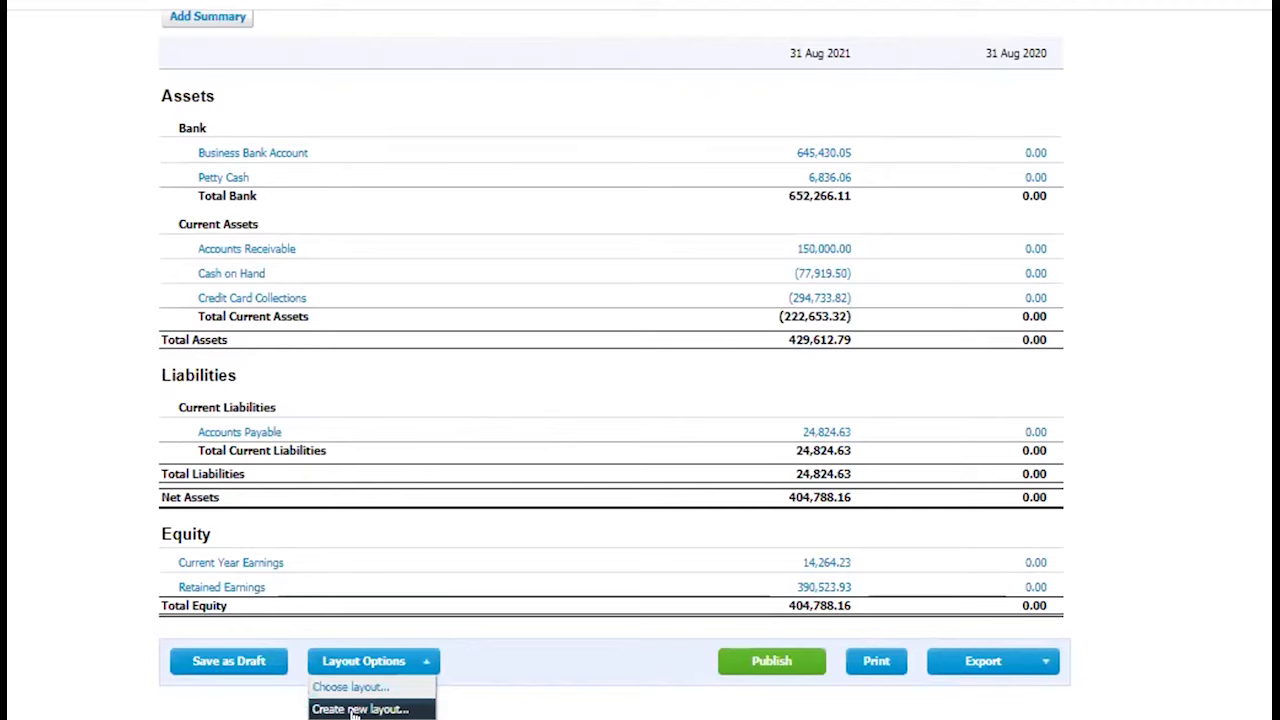
pyautogui.click(405, 664)
pyautogui.click(403, 664)
pyautogui.click(380, 706)
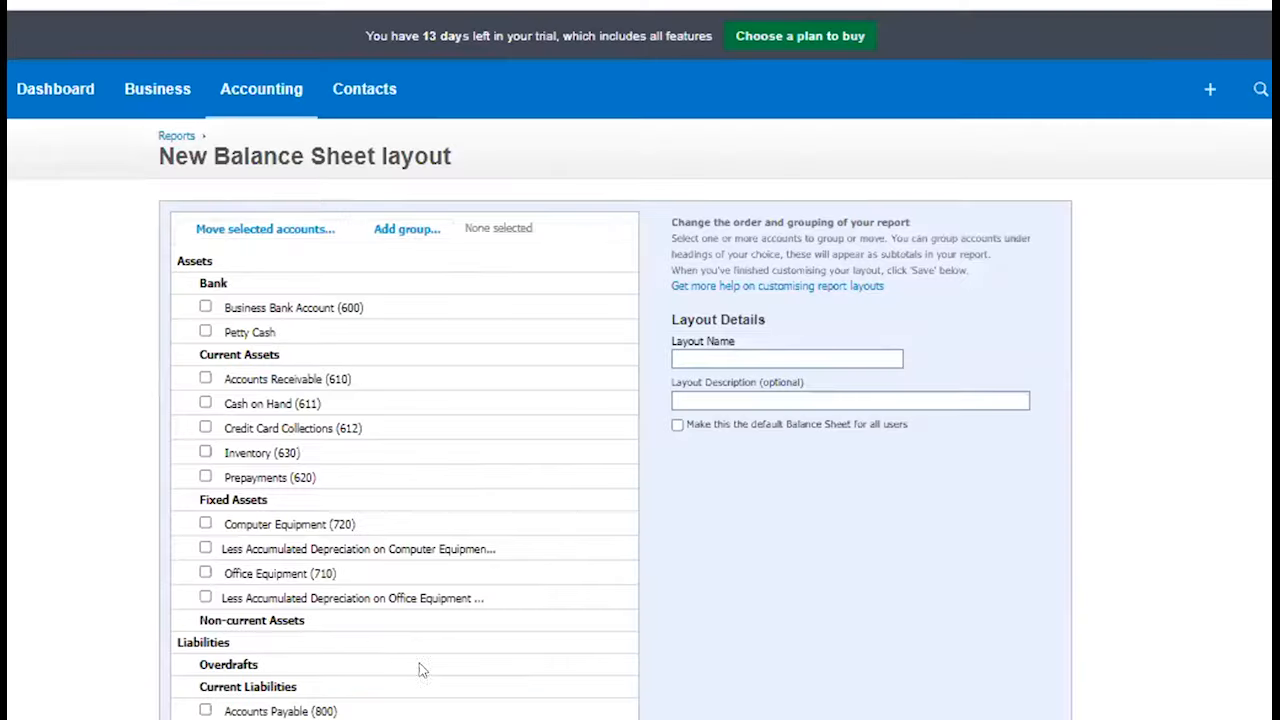
# - Review the accounts and grouping options in the new Balance Sheet layout
pyautogui.scroll(-2, 50, 502)
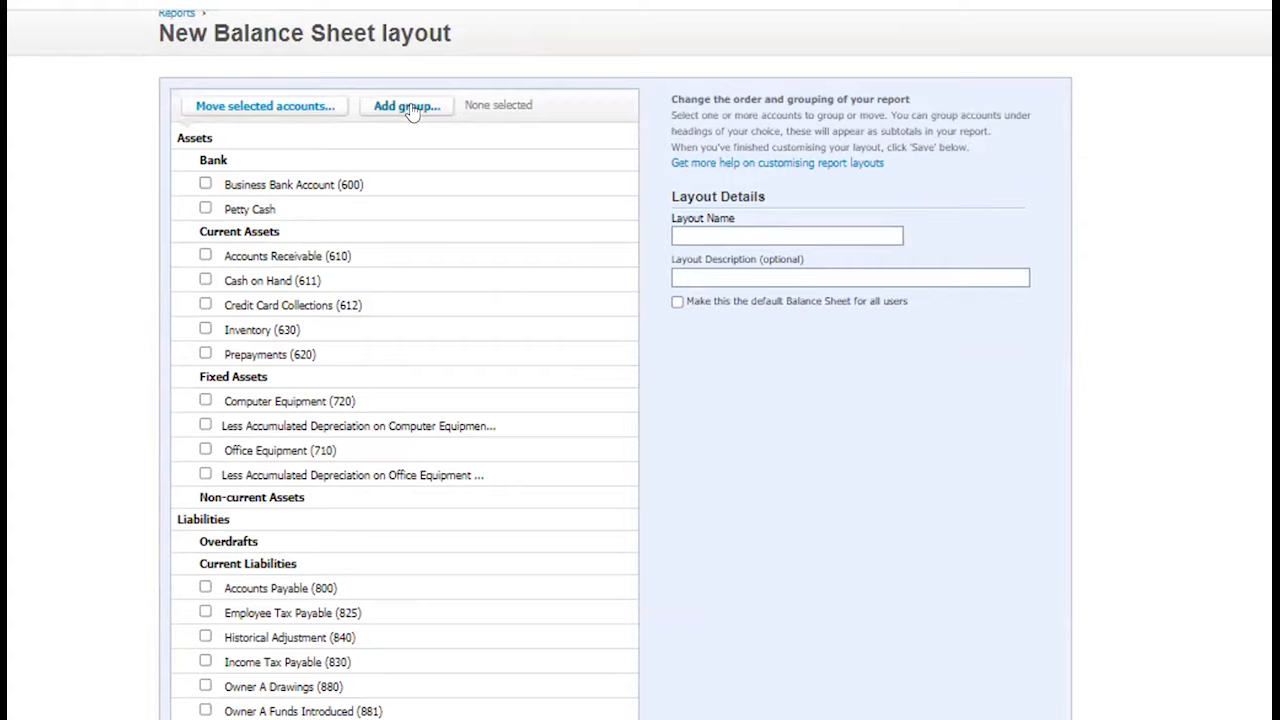
pyautogui.scroll(-2, 184, 245)
pyautogui.scroll(-3, 200, 290)
pyautogui.scroll(4, 590, 330)
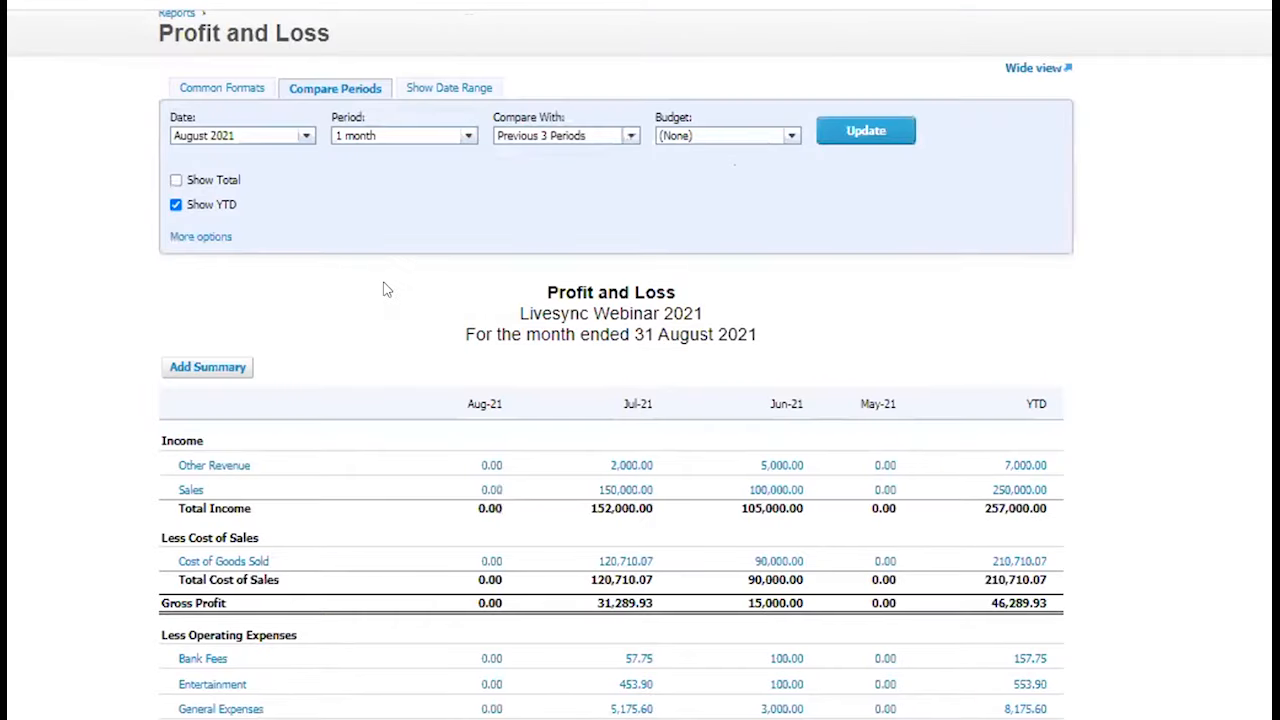
# - Return to the Profit and Loss report and examine its Date, Period and Compare With choices under Compare Periods
pyautogui.click(255, 89)
pyautogui.click(325, 90)
pyautogui.click(296, 135)
pyautogui.click(298, 135)
pyautogui.click(468, 136)
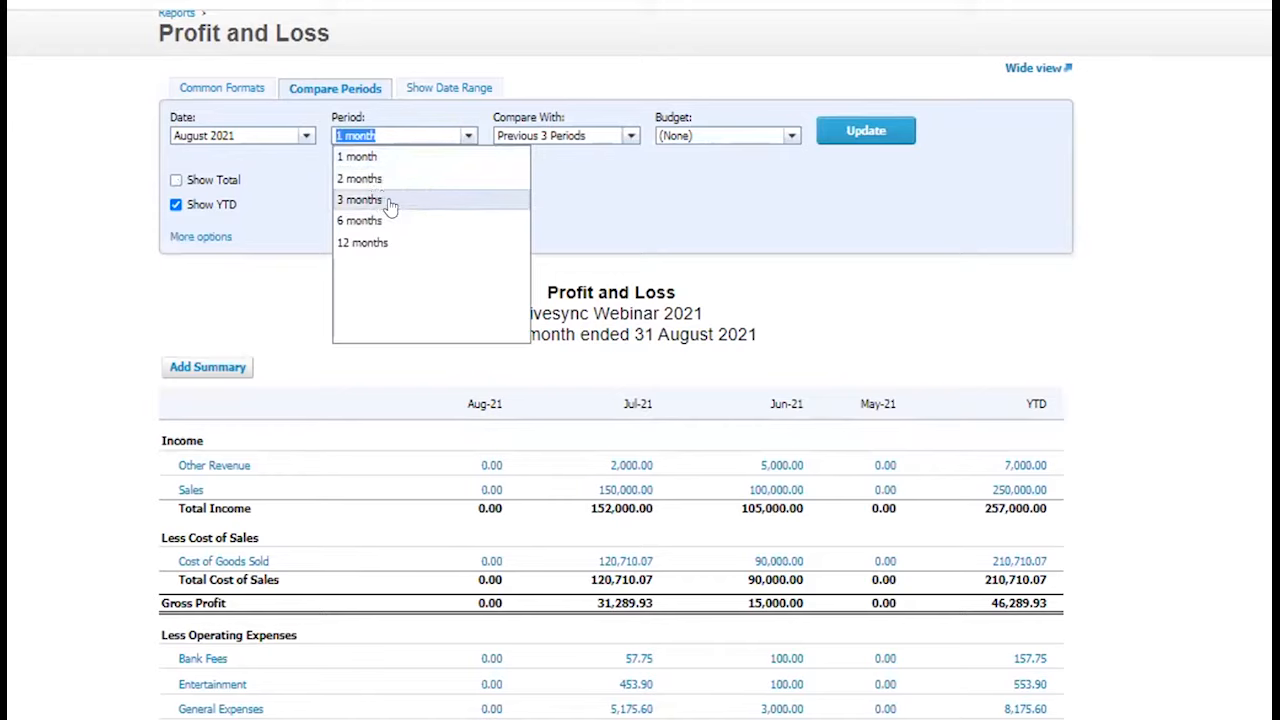
pyautogui.click(635, 154)
pyautogui.click(620, 136)
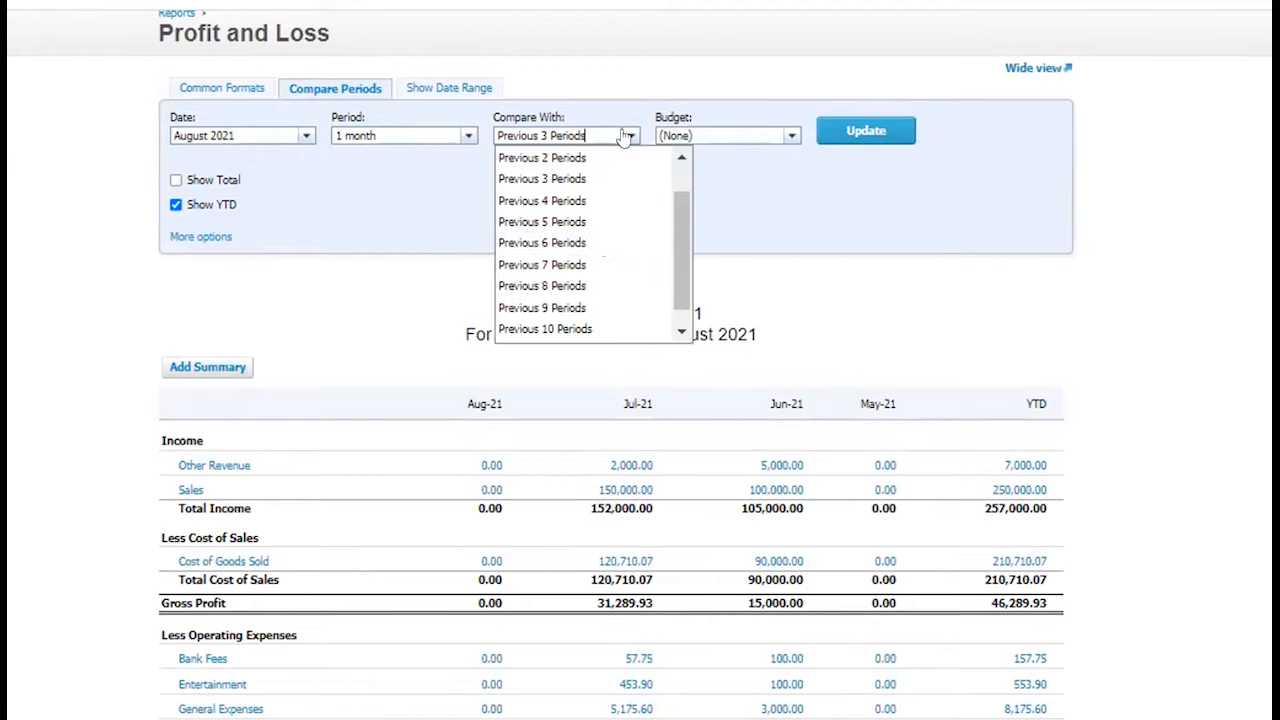
pyautogui.scroll(-1, 605, 300)
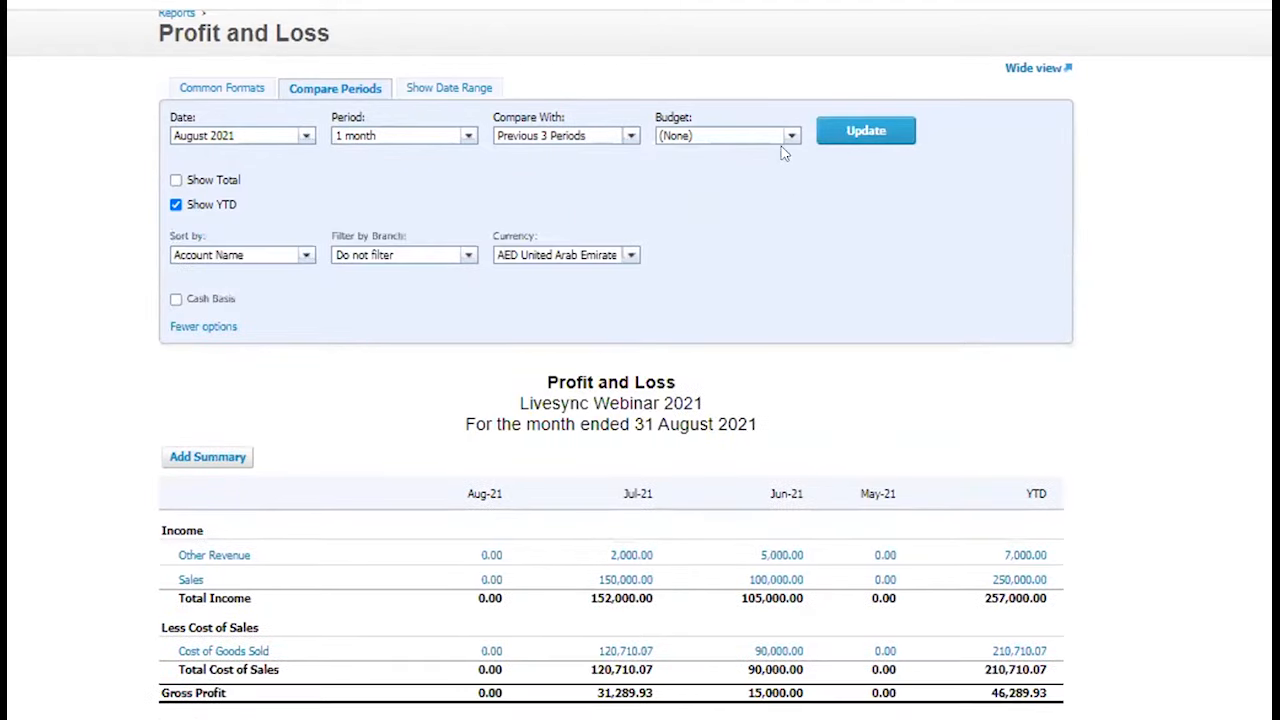
# - Expand the additional Profit and Loss options and check the Budget choices, keeping the budget at (None)
pyautogui.click(788, 136)
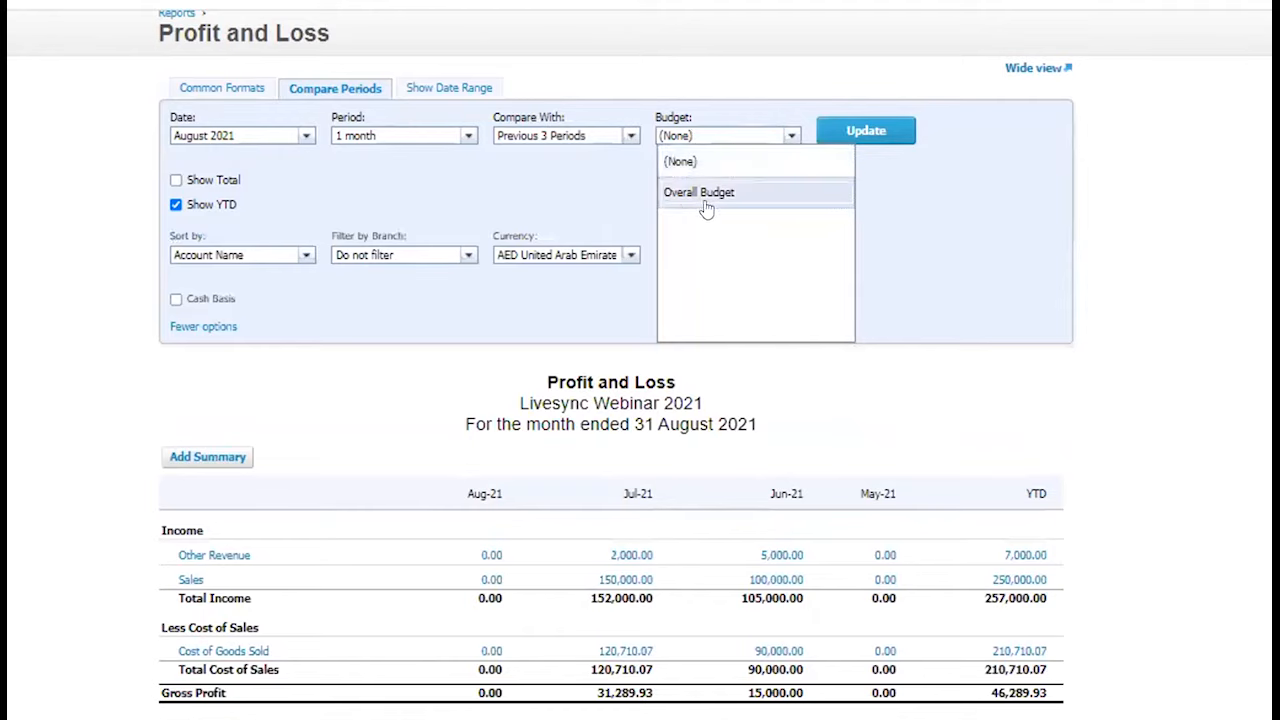
pyautogui.scroll(1, 506, 215)
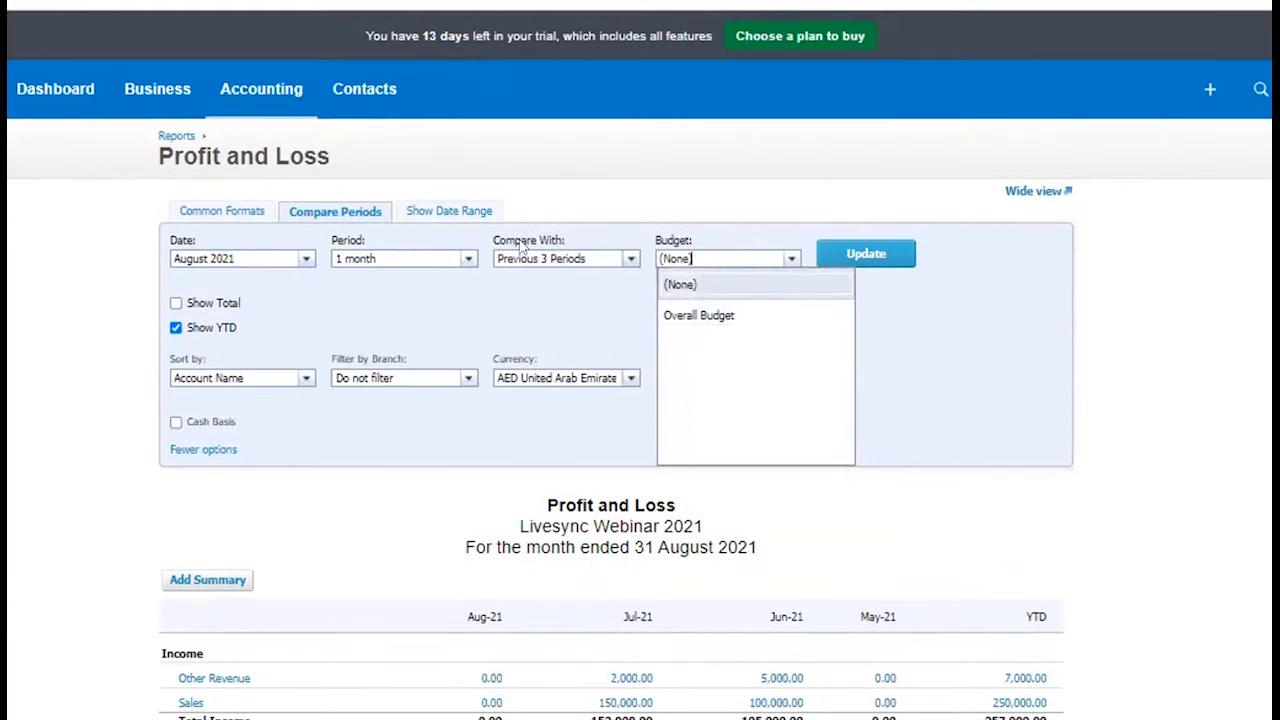
pyautogui.click(481, 343)
pyautogui.scroll(-1, 481, 343)
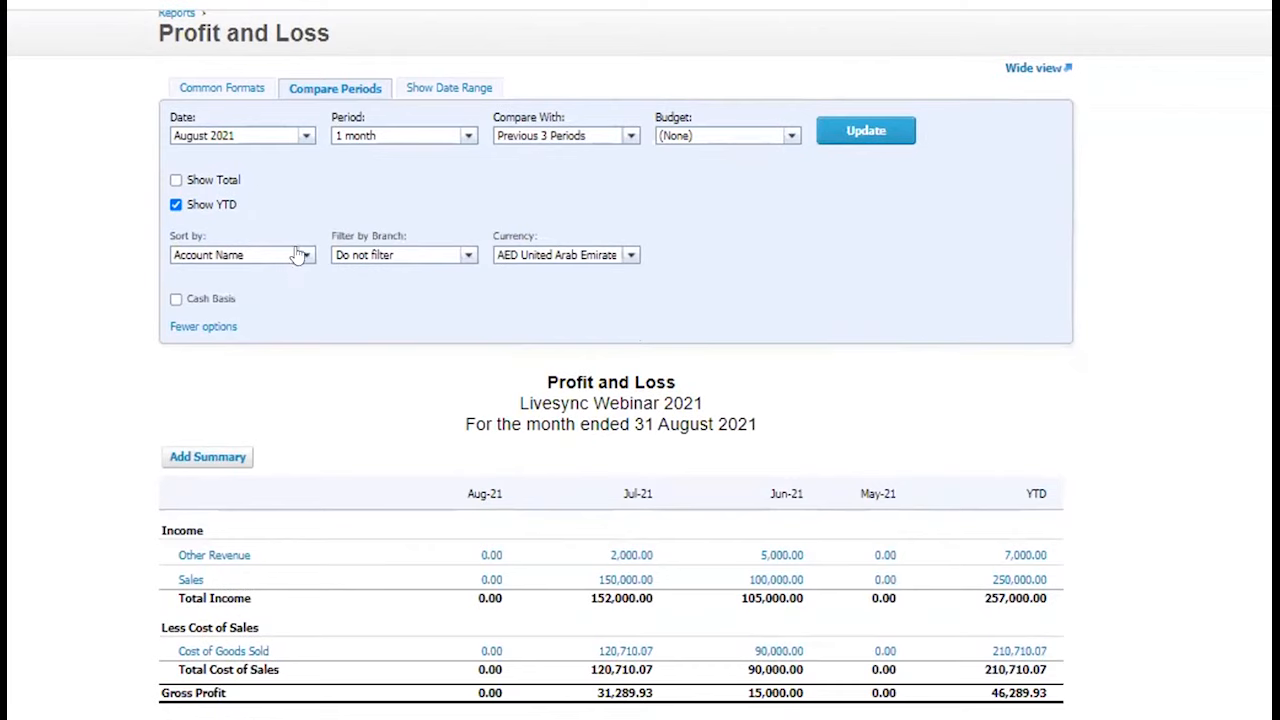
# - Review the Sort by, Filter by Branch and Currency choices of the Profit and Loss report, leaving the branch unfiltered
pyautogui.click(298, 256)
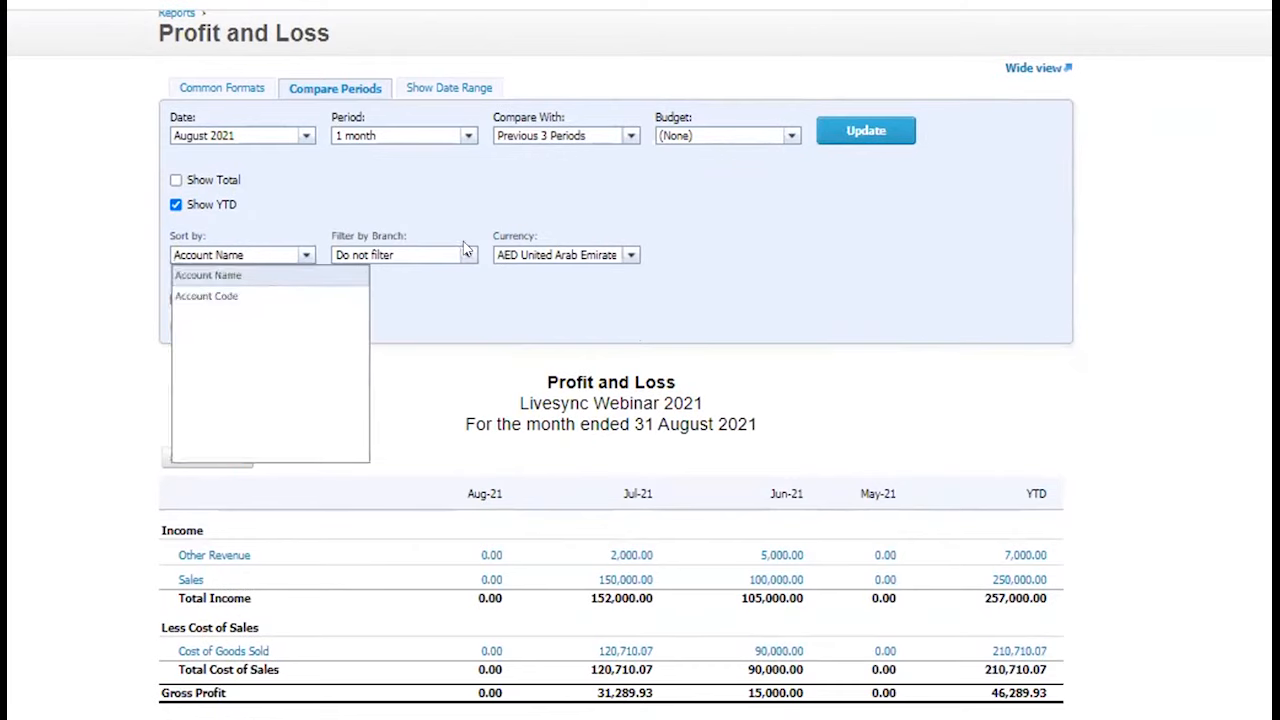
pyautogui.click(465, 252)
pyautogui.click(472, 250)
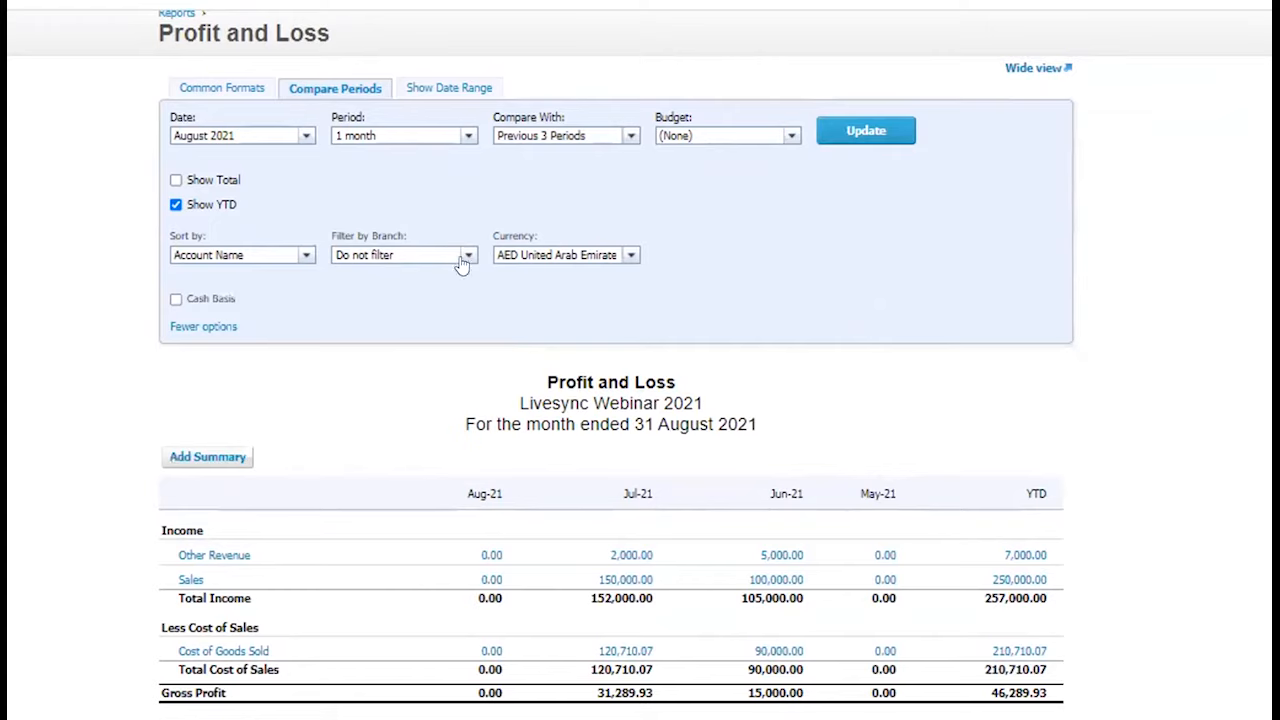
pyautogui.click(462, 260)
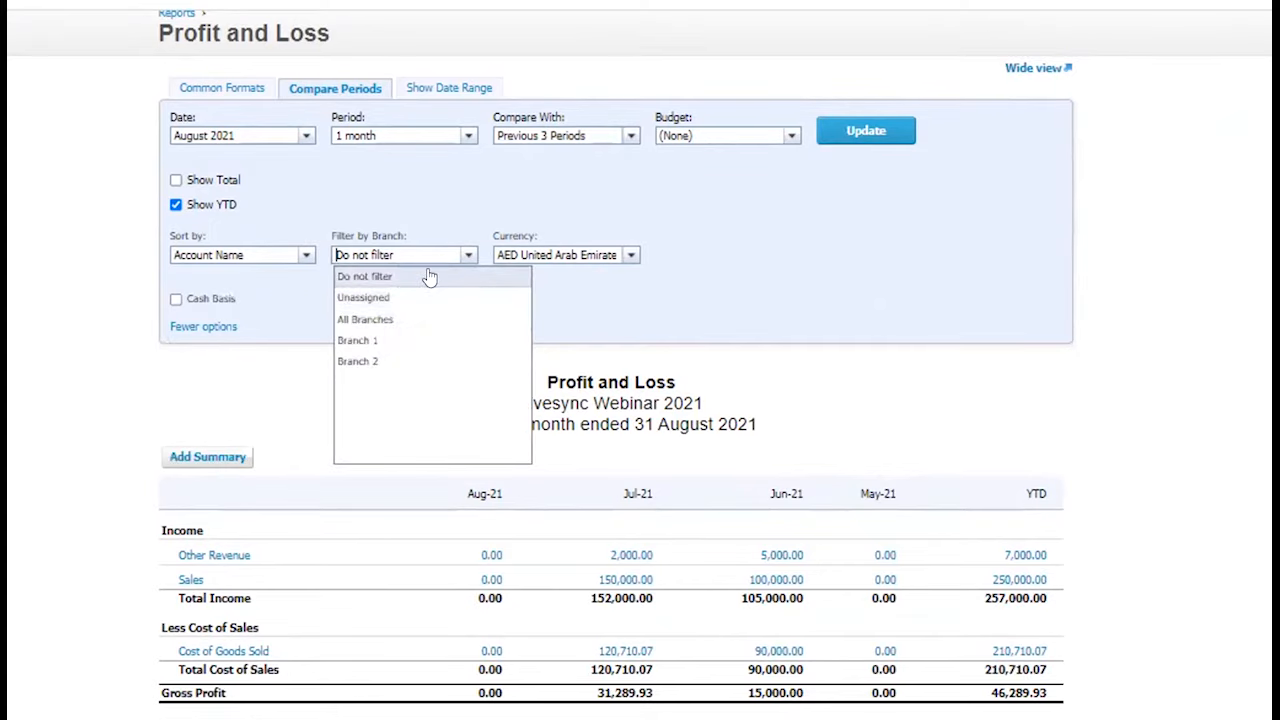
pyautogui.click(447, 275)
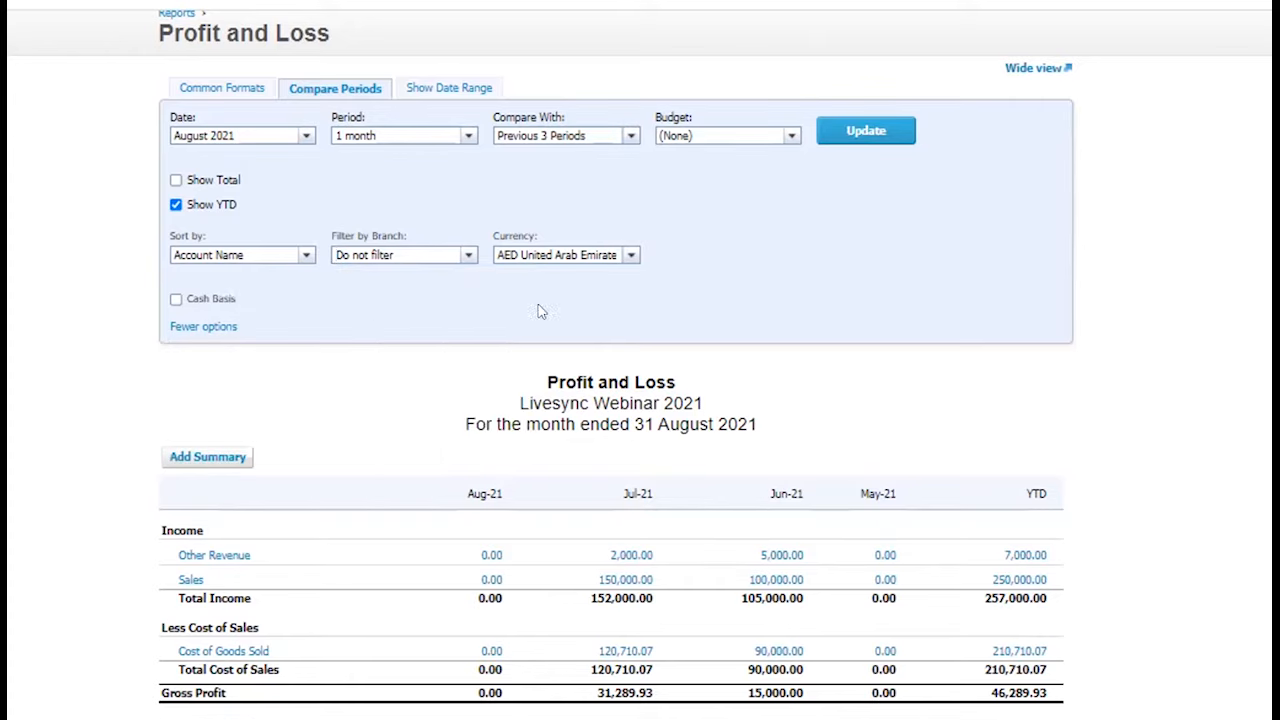
pyautogui.click(460, 256)
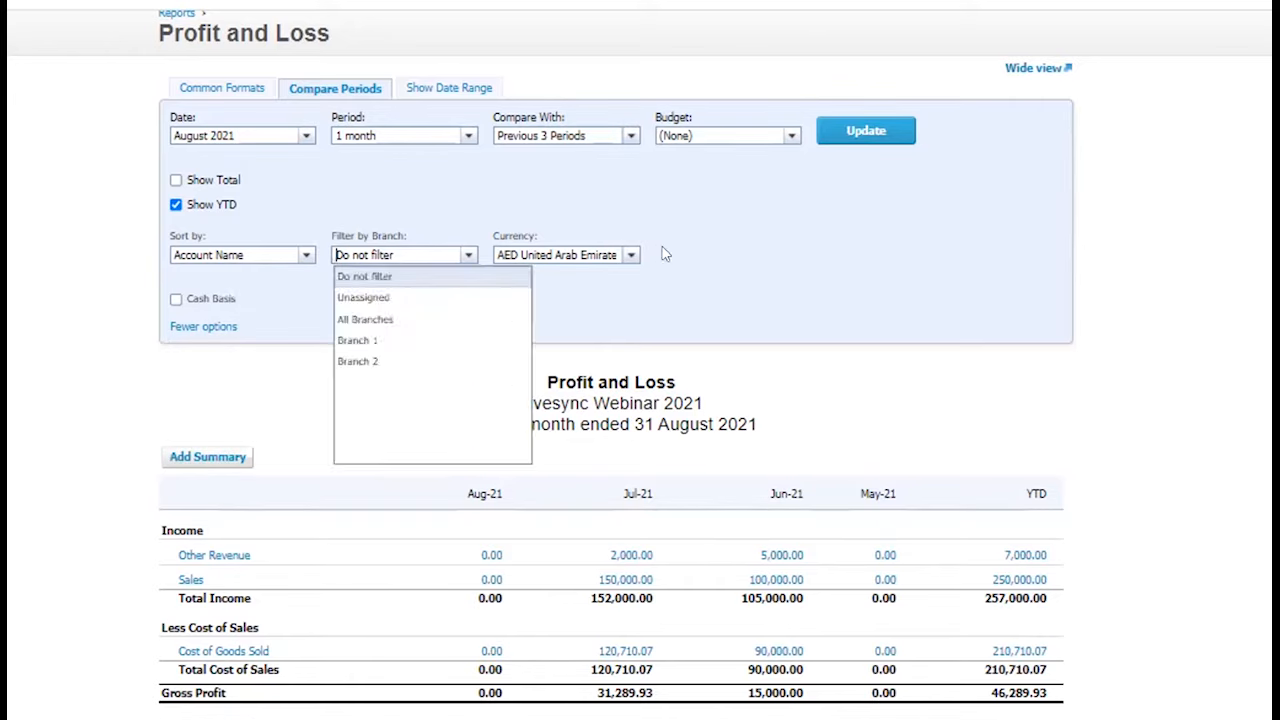
pyautogui.click(622, 256)
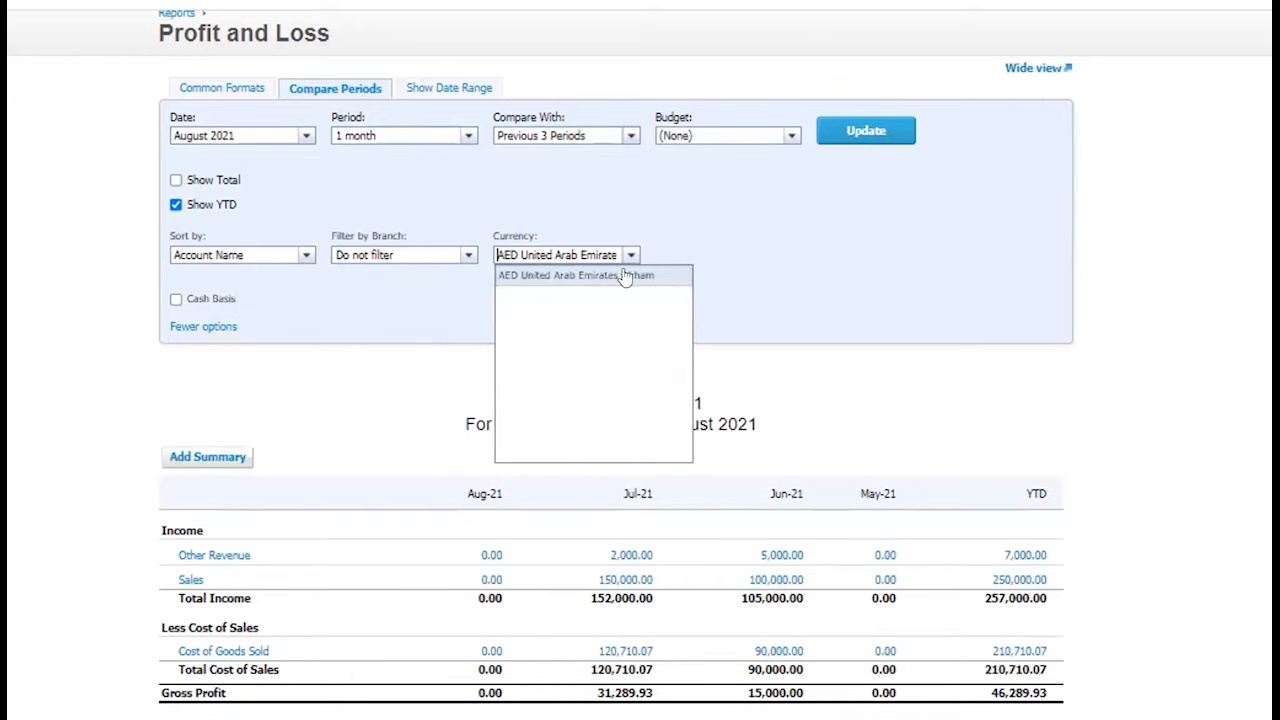
pyautogui.click(723, 218)
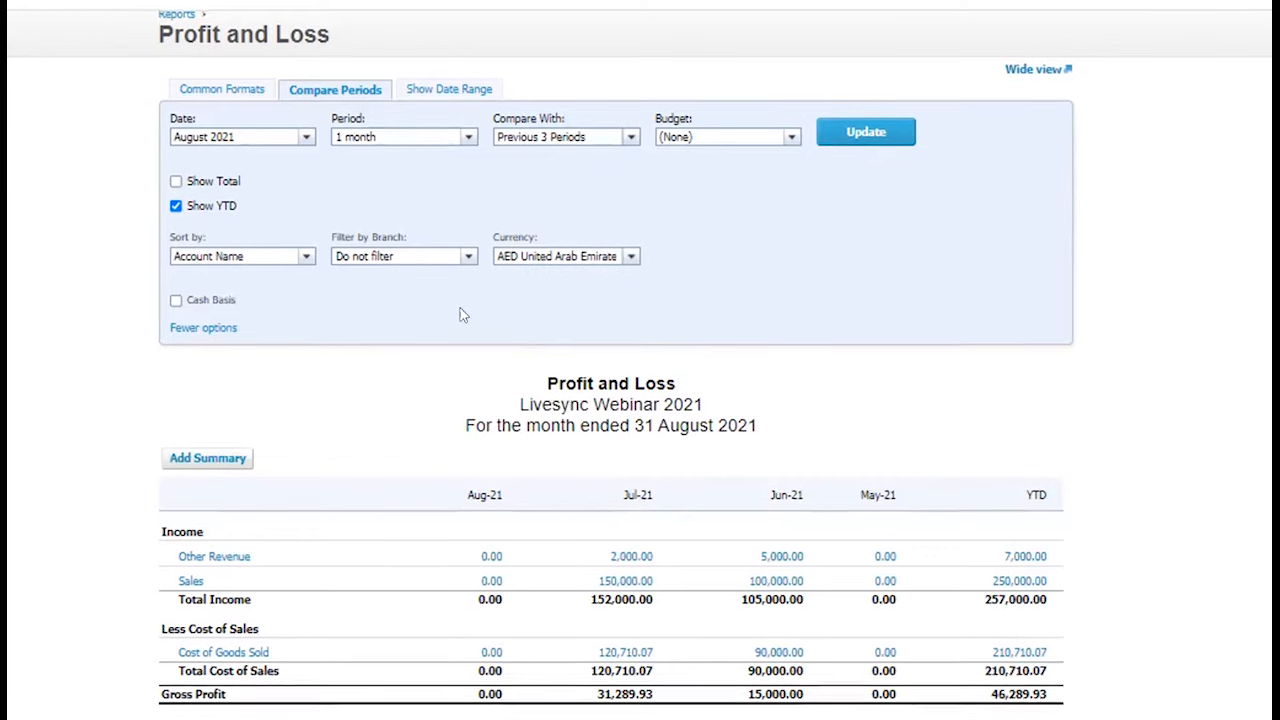
# - Turn off Show YTD for the Profit and Loss report and look through the report down to its net profit
pyautogui.scroll(2, 370, 365)
pyautogui.click(189, 333)
pyautogui.scroll(-3, 170, 270)
pyautogui.scroll(1, 95, 273)
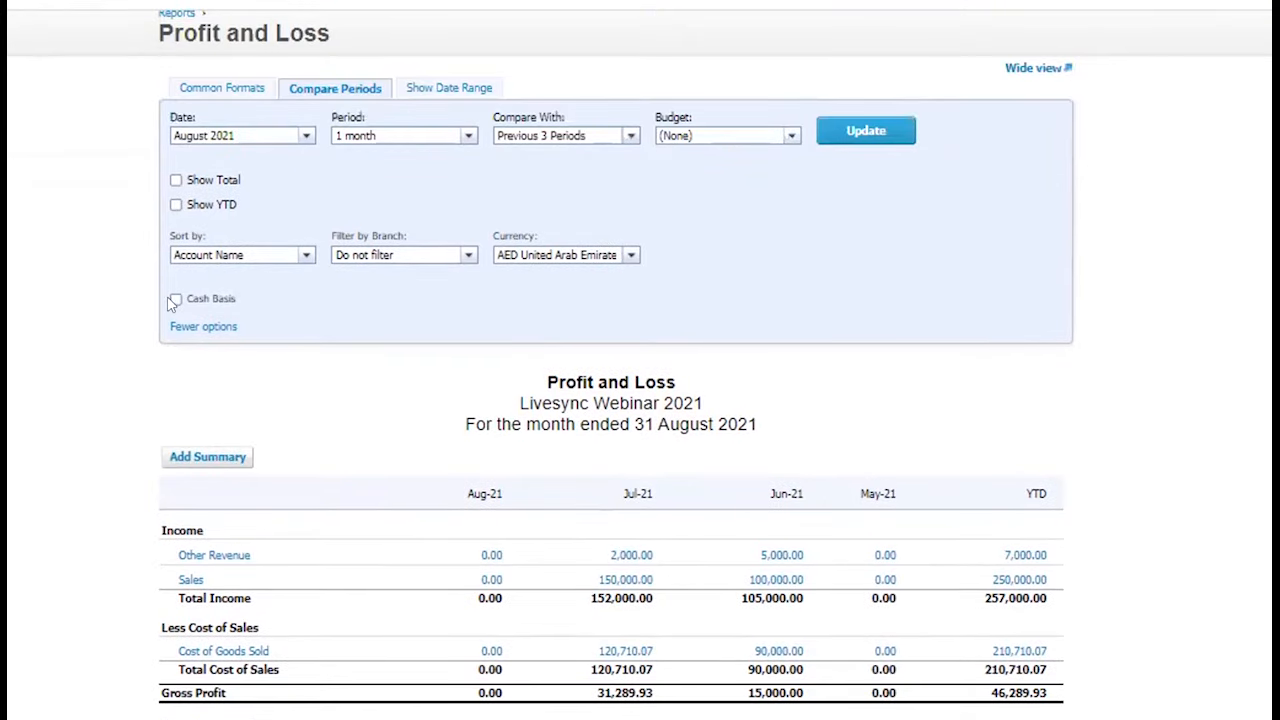
pyautogui.scroll(-1, 457, 512)
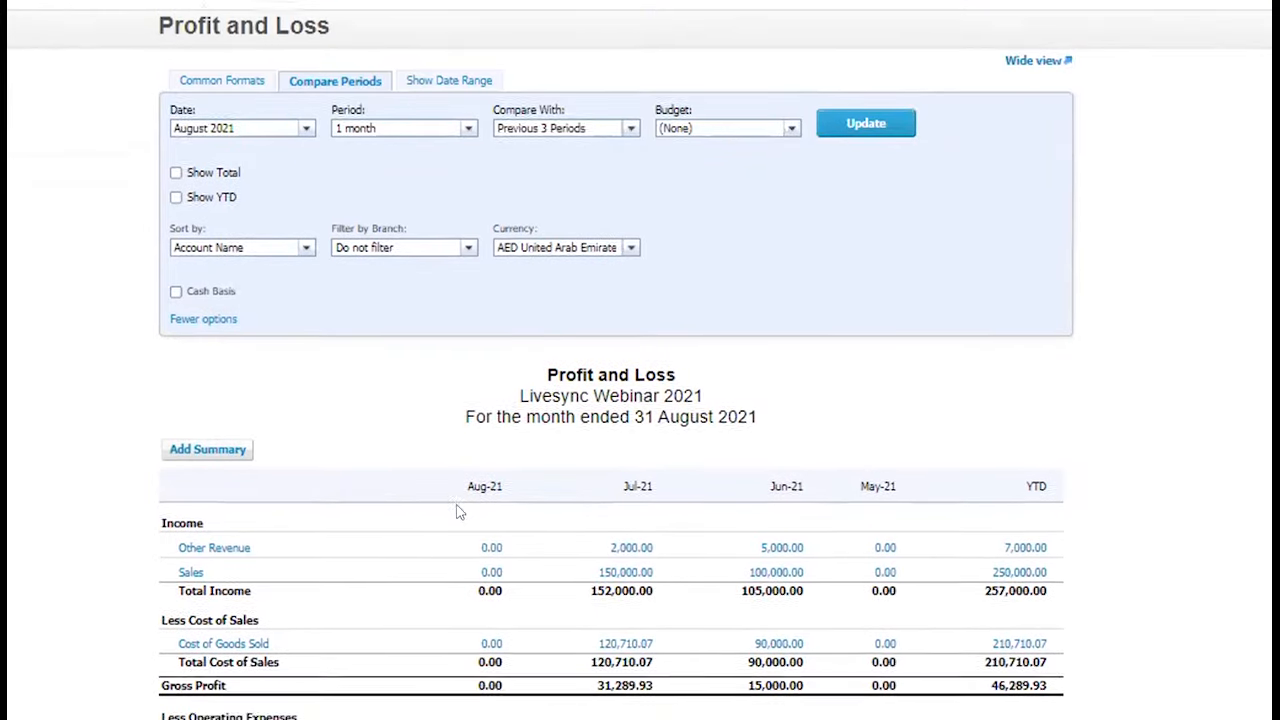
pyautogui.scroll(-3, 457, 512)
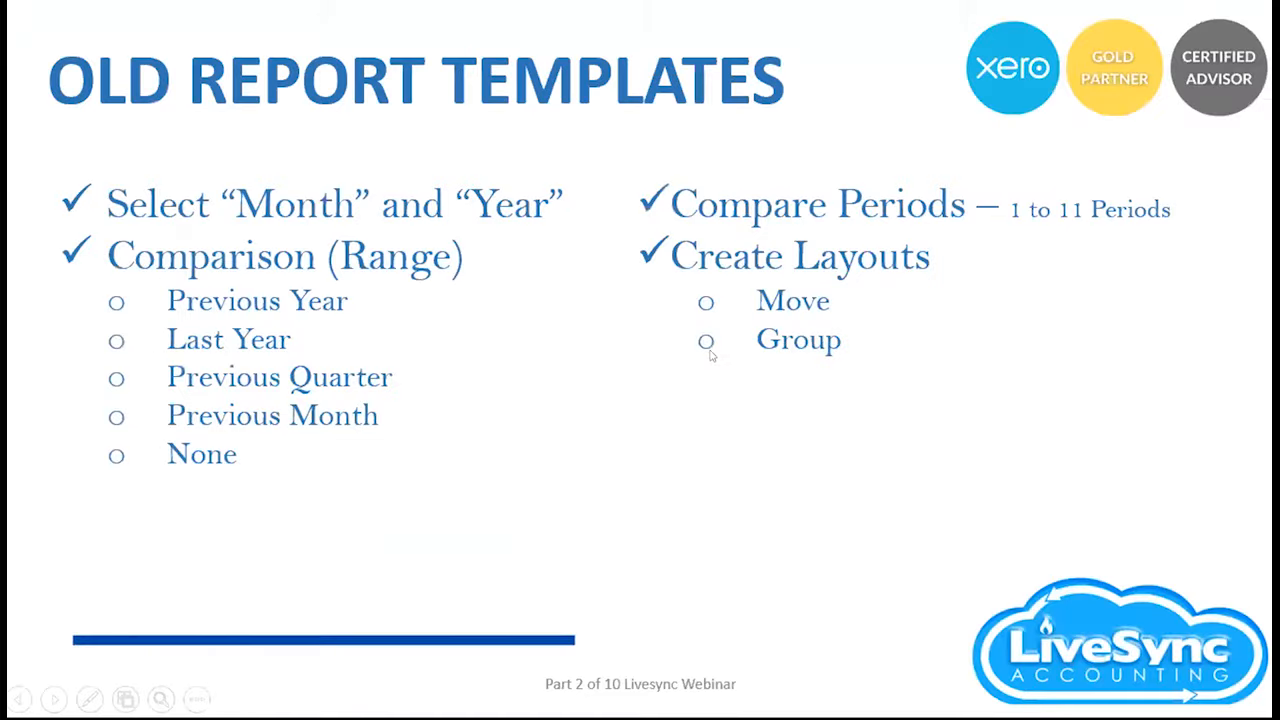
pyautogui.press('Right')
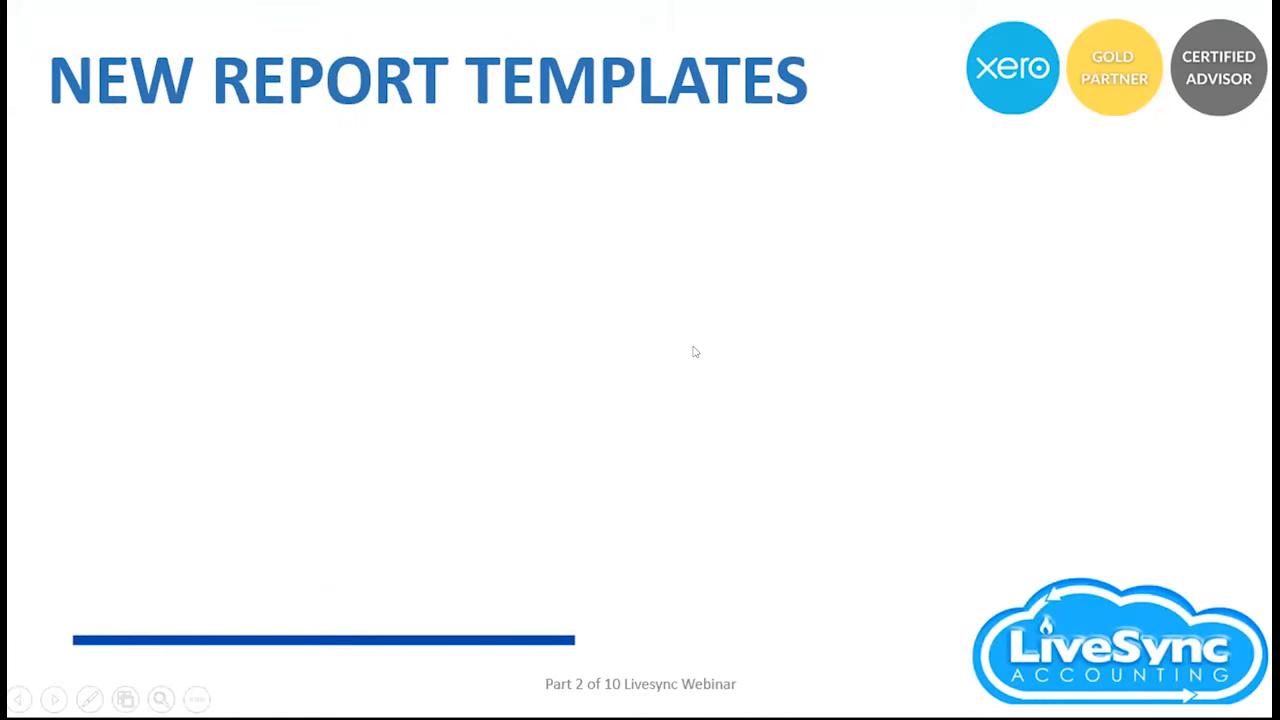
pyautogui.click(695, 352)
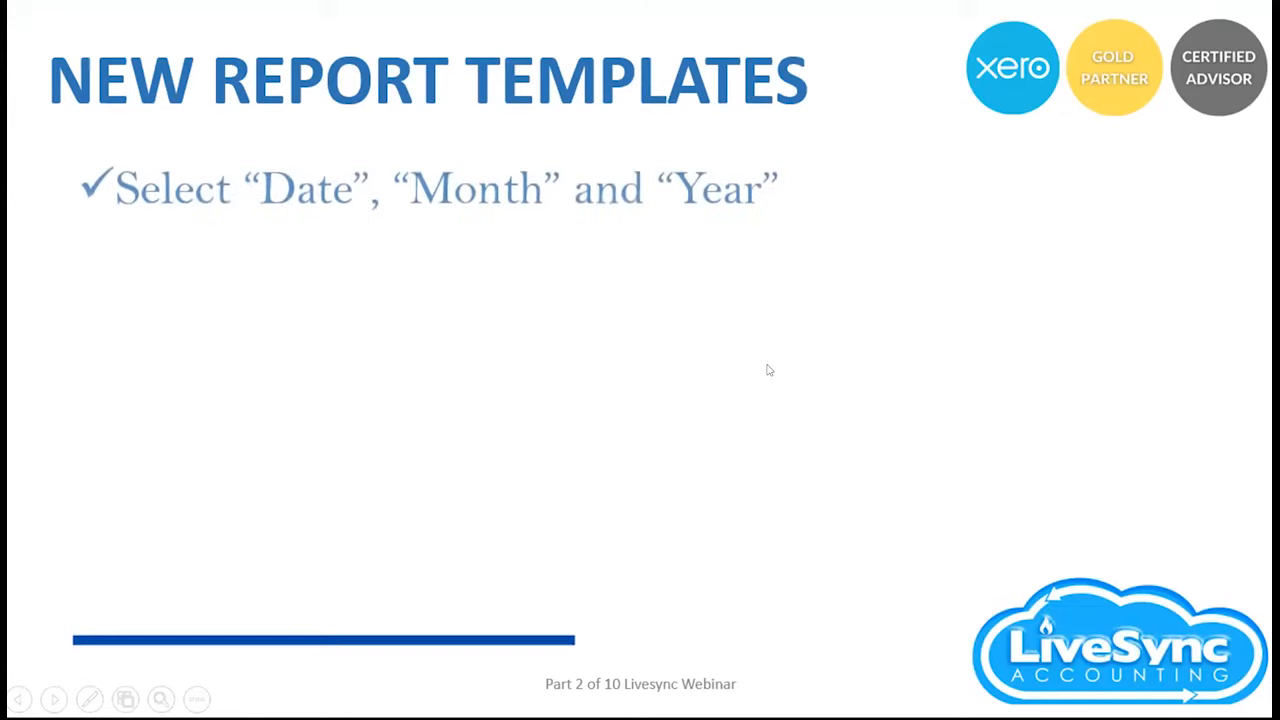
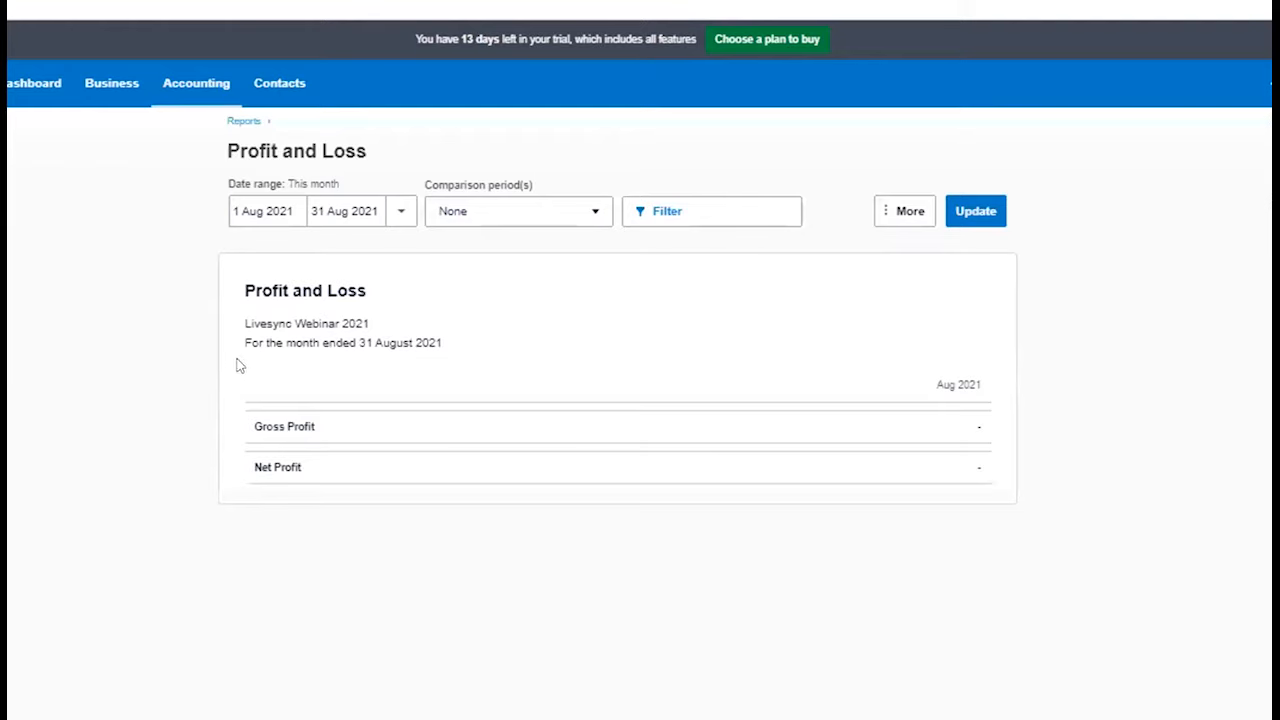
# - Examine the start and end date calendars of the Profit and Loss report, browsing back through earlier months
pyautogui.click(262, 211)
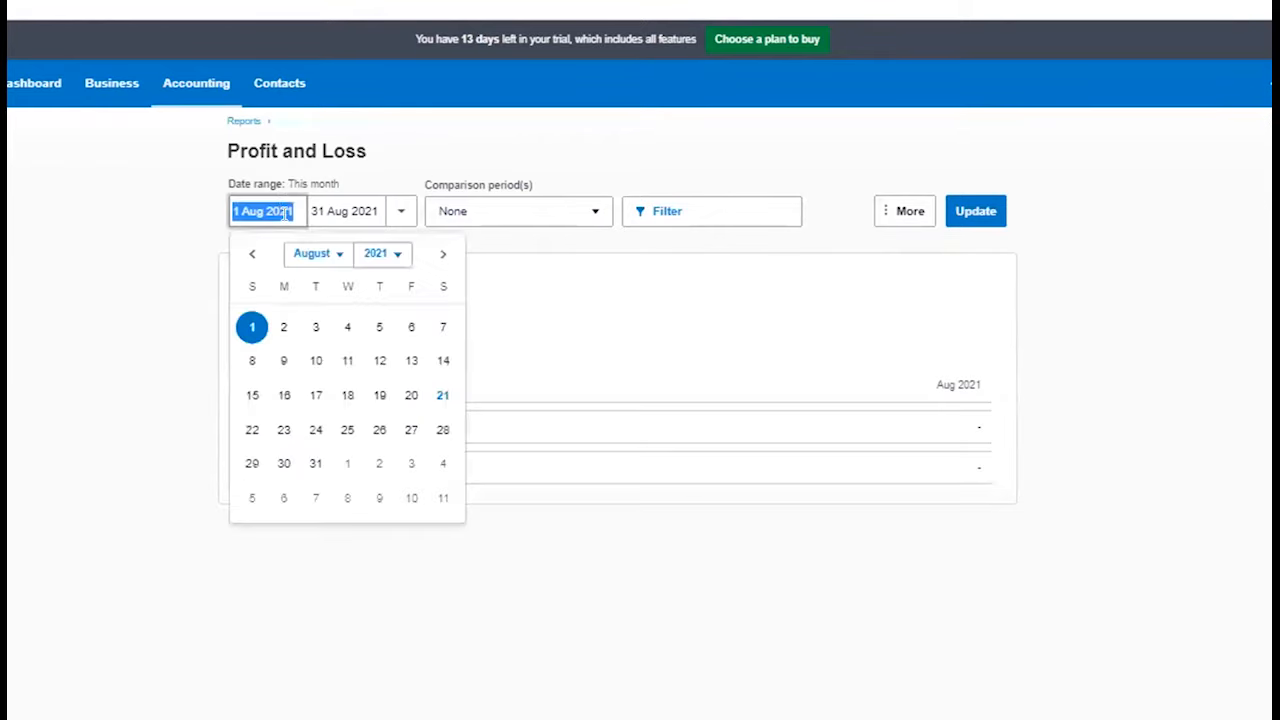
pyautogui.click(250, 254)
pyautogui.click(250, 254)
pyautogui.click(250, 254)
pyautogui.doubleClick(250, 254)
pyautogui.doubleClick(250, 254)
pyautogui.doubleClick(250, 254)
pyautogui.click(250, 254)
pyautogui.click(250, 254)
pyautogui.click(322, 211)
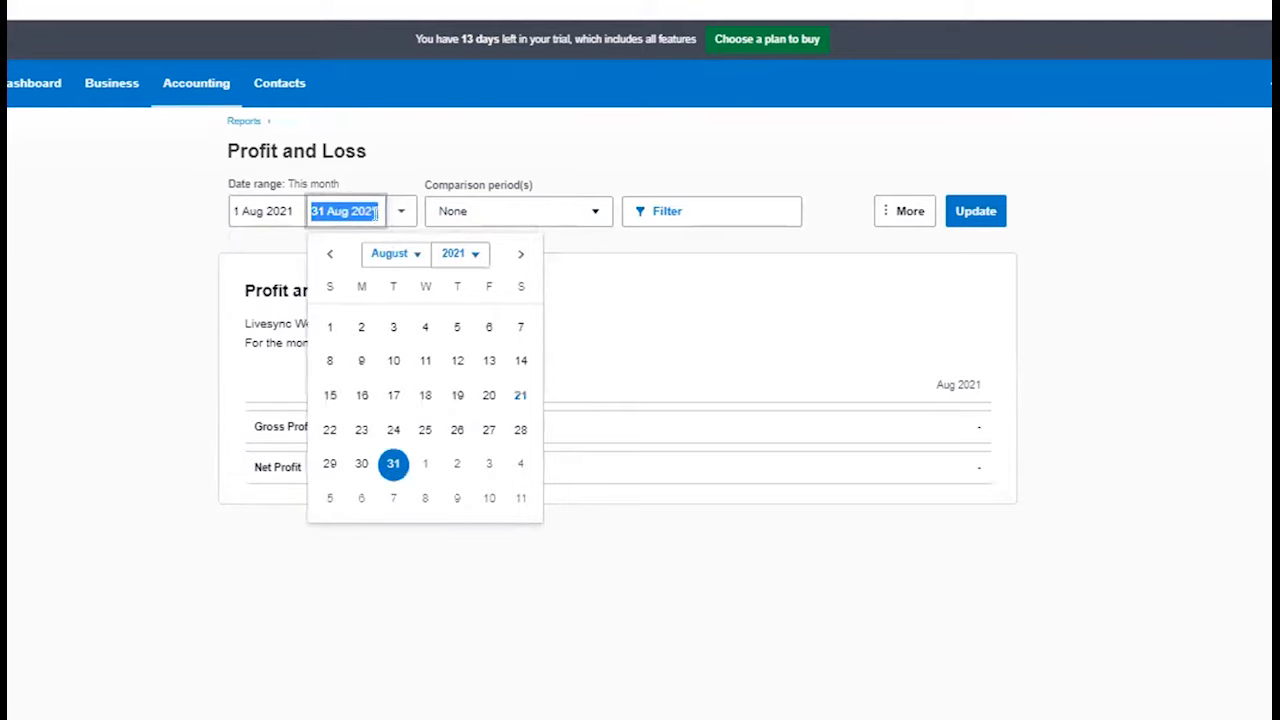
# - Set the Profit and Loss comparison to a custom number of 36 periods
pyautogui.click(550, 214)
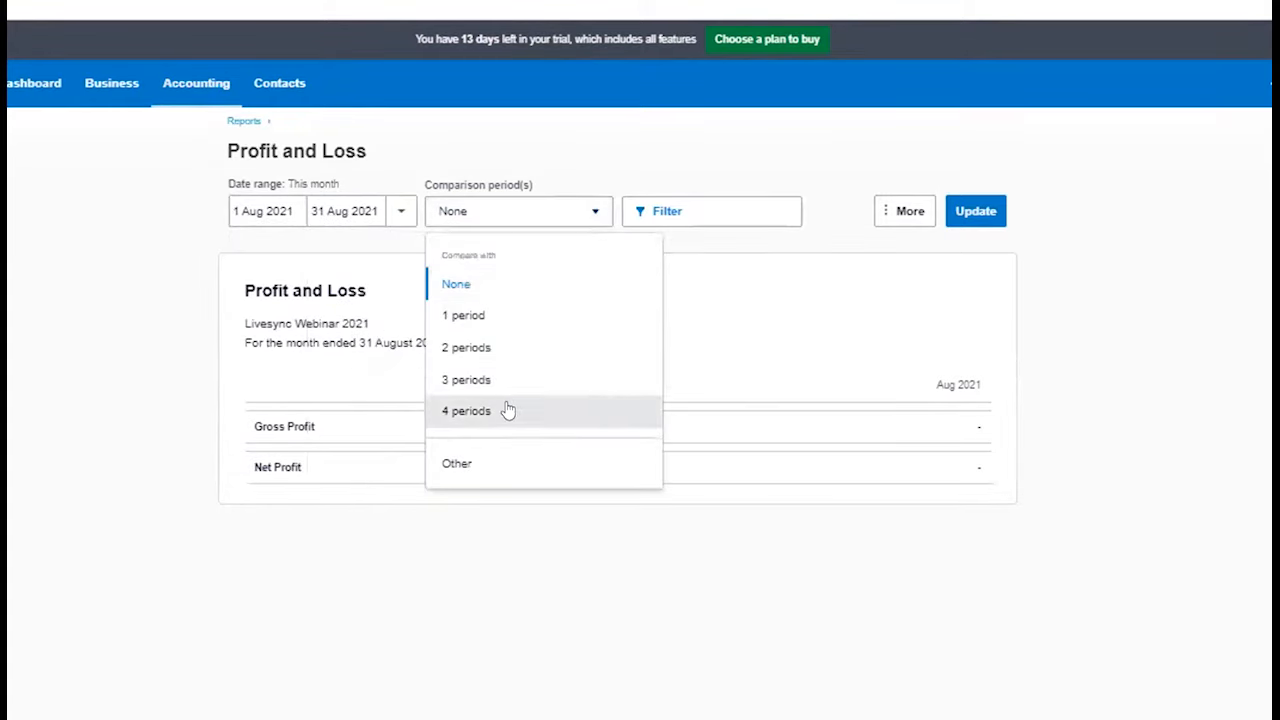
pyautogui.click(449, 465)
pyautogui.write('36')
pyautogui.click(700, 467)
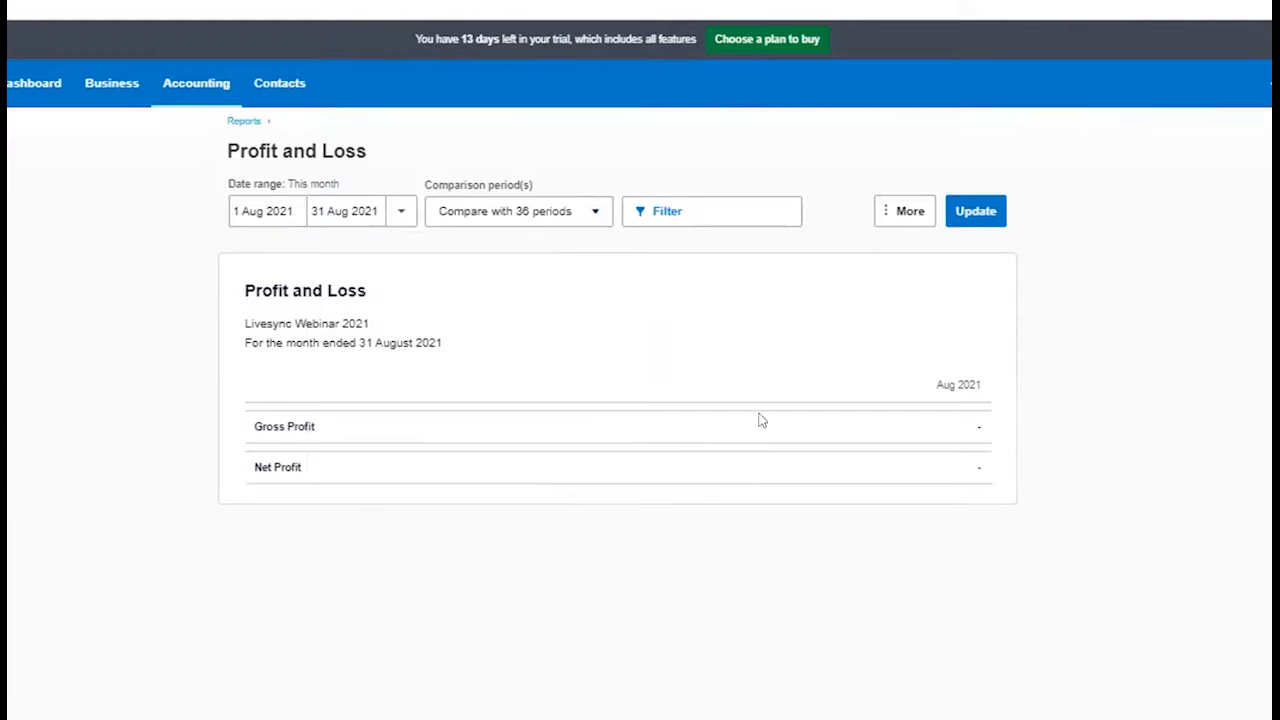
# - Try to compare the Profit and Loss report with 40 periods, and close the dialog without applying it
pyautogui.click(586, 214)
pyautogui.click(512, 458)
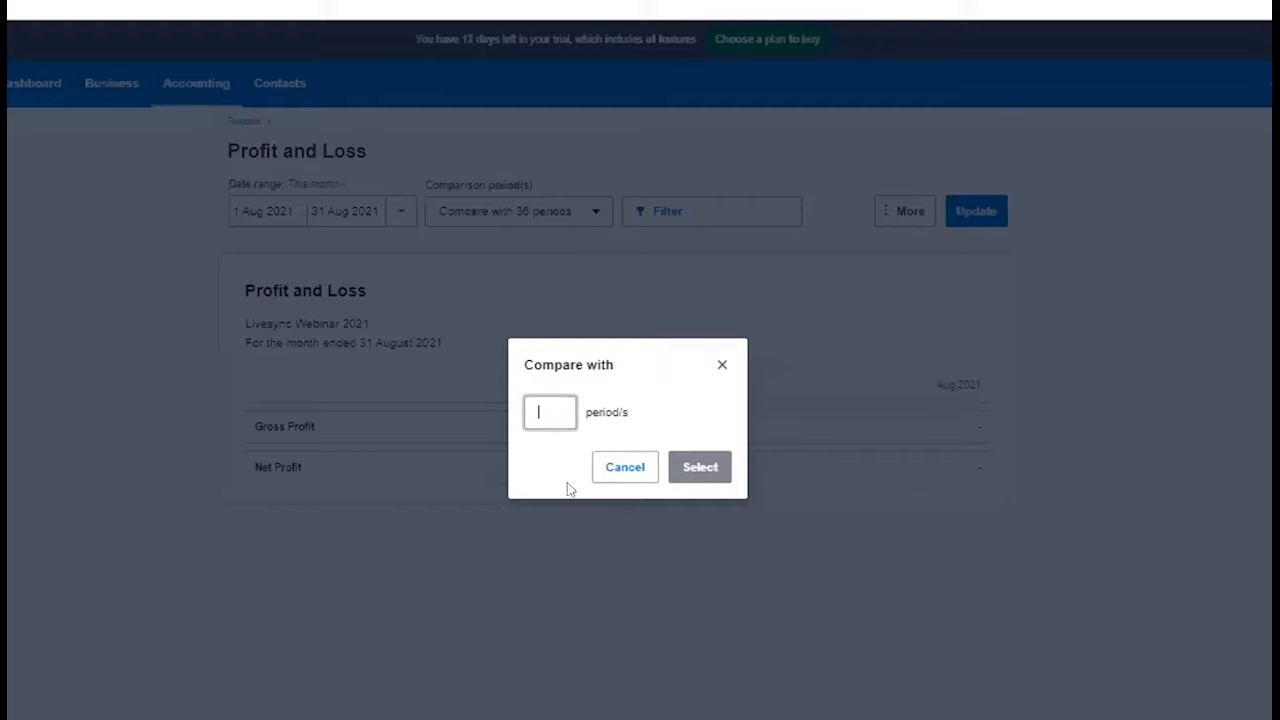
pyautogui.write('48')
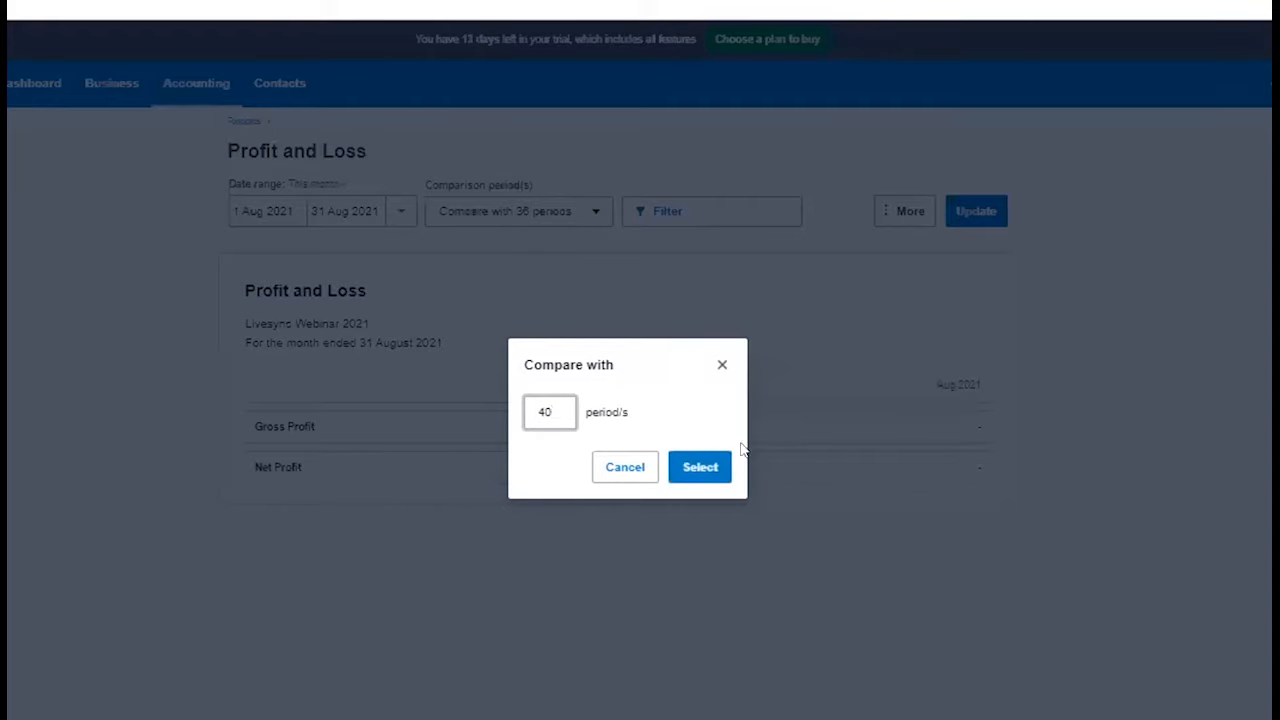
pyautogui.click(700, 467)
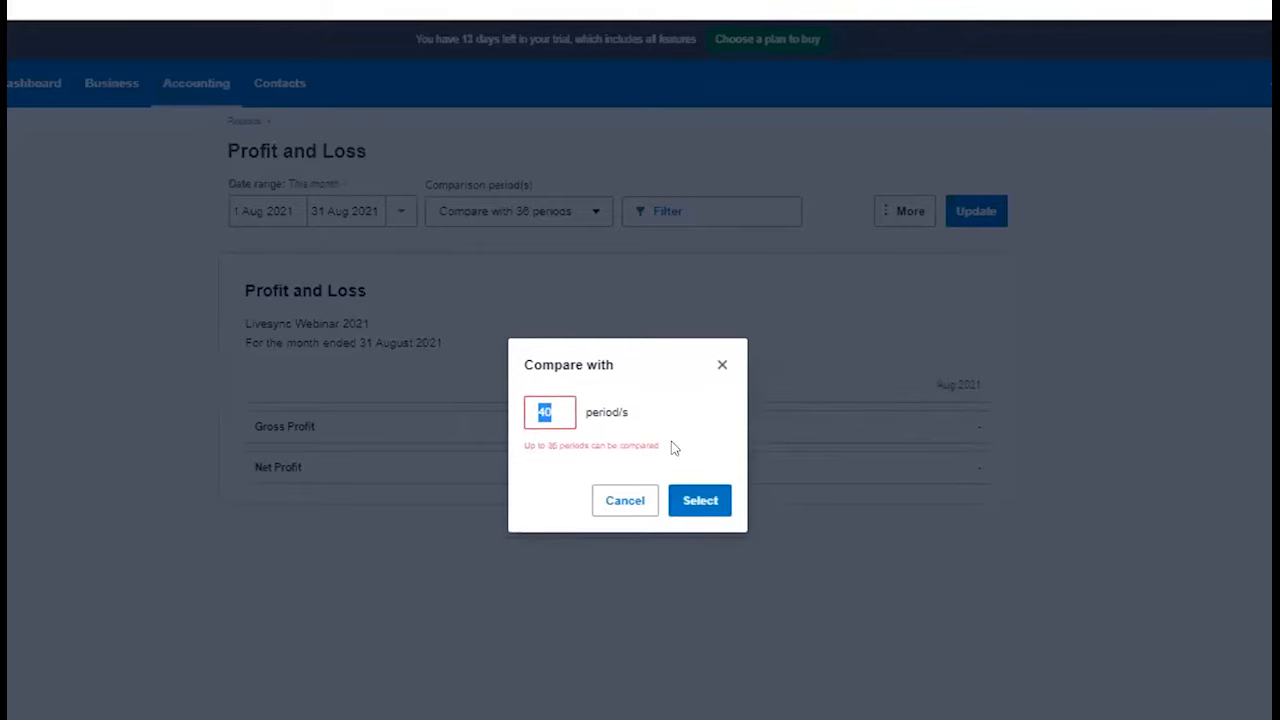
pyautogui.click(721, 365)
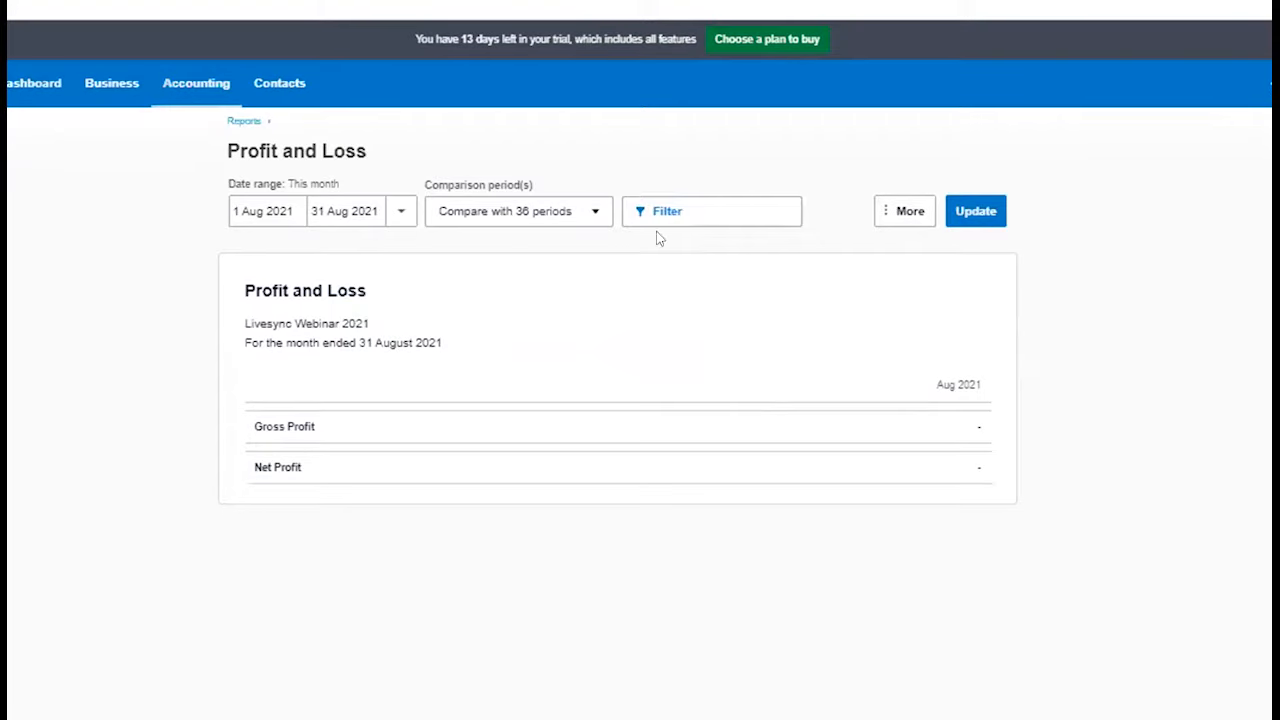
# - Review the Branch tracking filter along with the date and comparison choices, closing the filter without selecting a branch
pyautogui.click(649, 213)
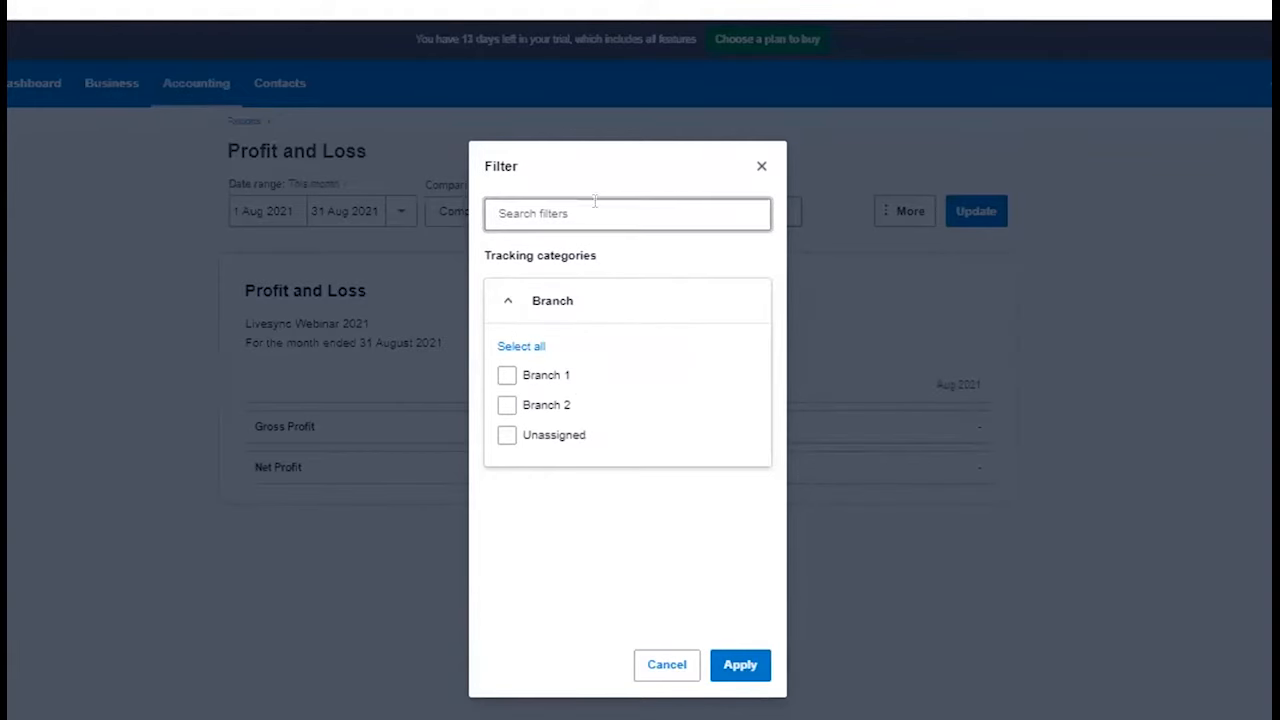
pyautogui.press('Escape')
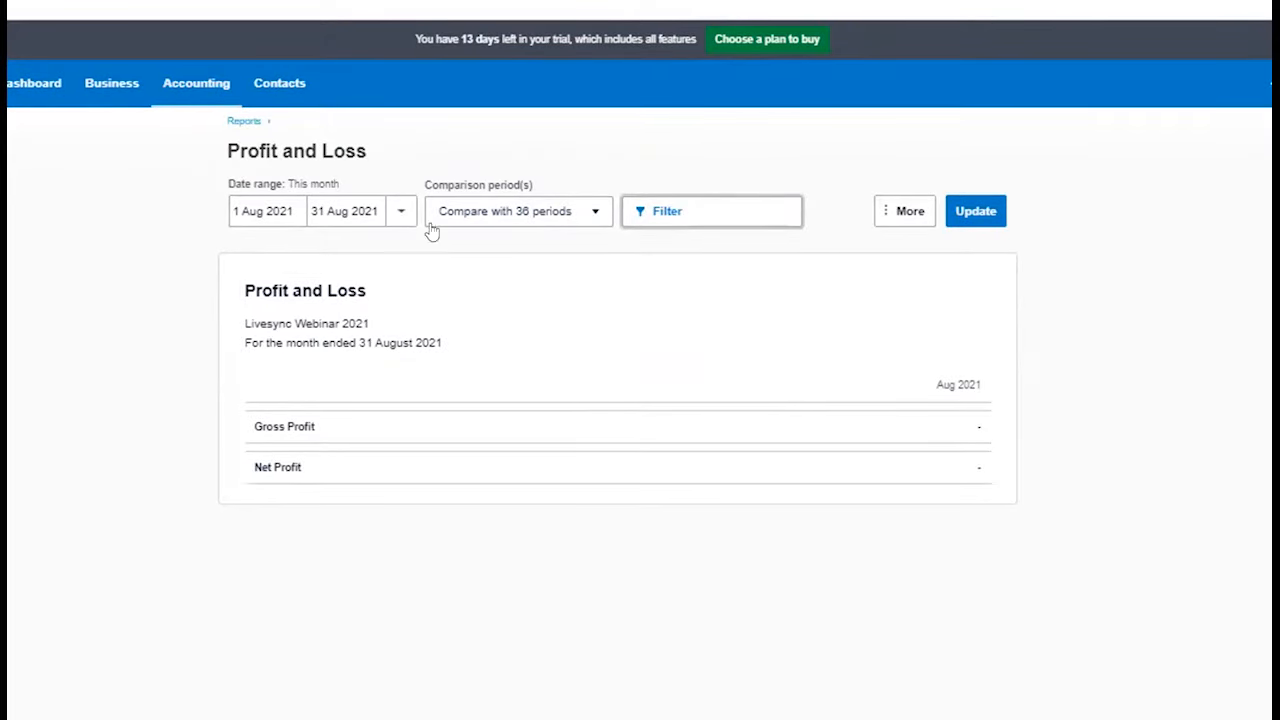
pyautogui.click(262, 212)
pyautogui.click(575, 222)
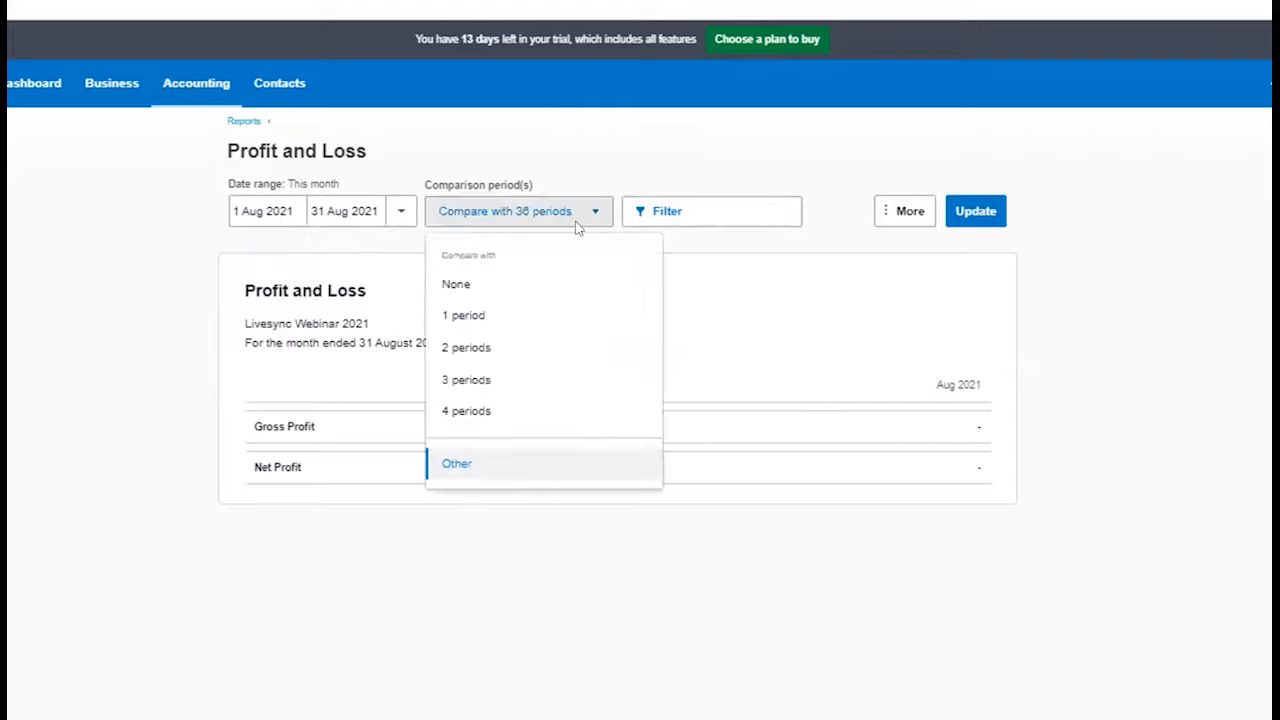
pyautogui.click(680, 212)
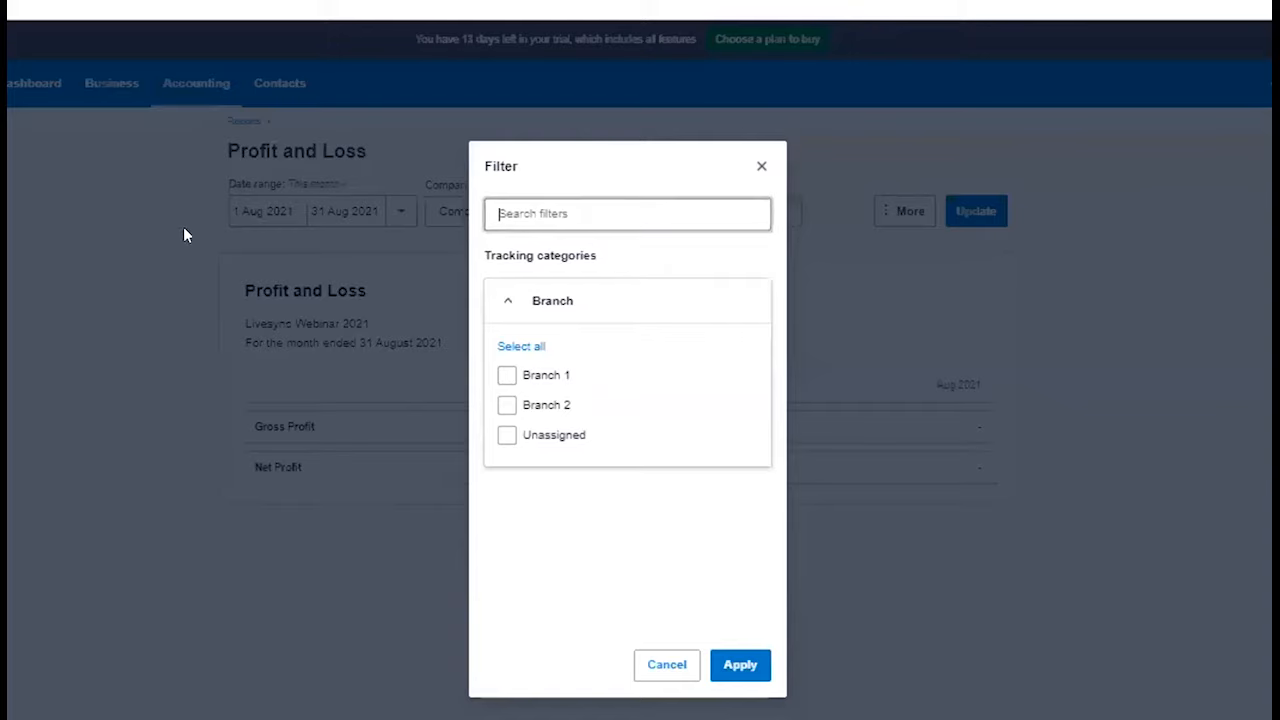
pyautogui.click(762, 168)
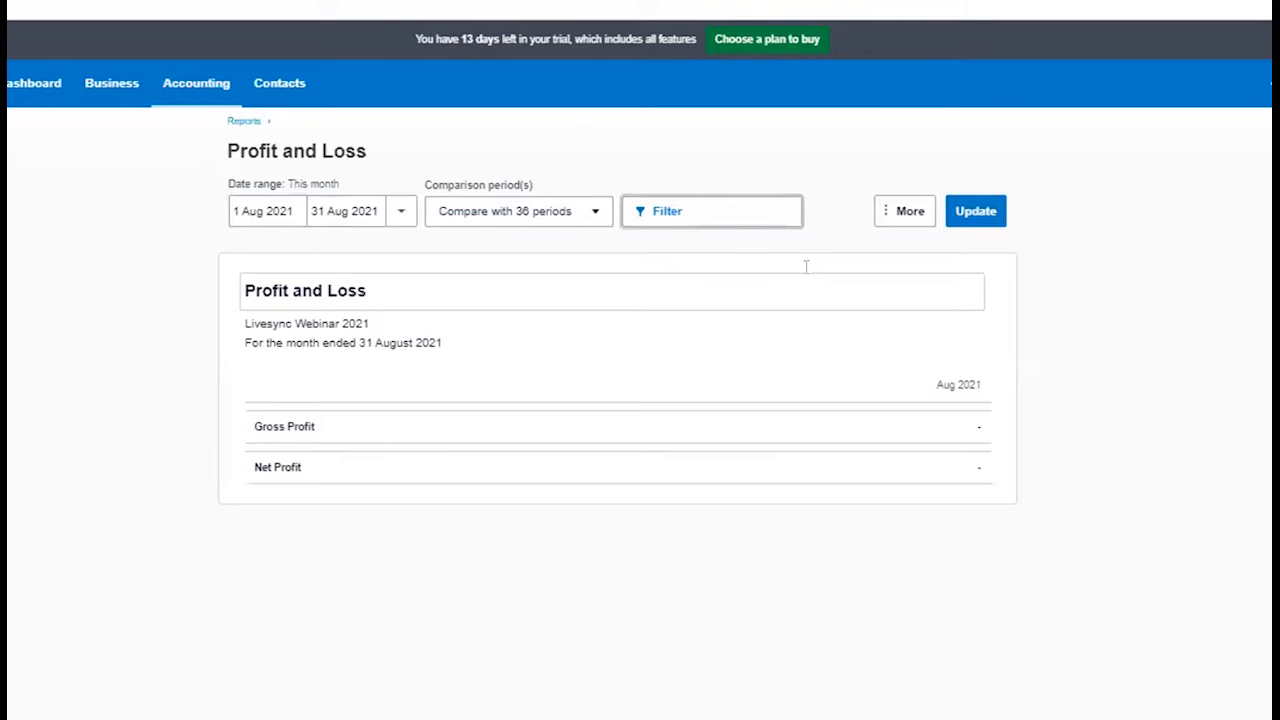
# - Keep the accounting basis on Accrual and turn on Account codes and Percentage of Trading Income for the report
pyautogui.click(890, 220)
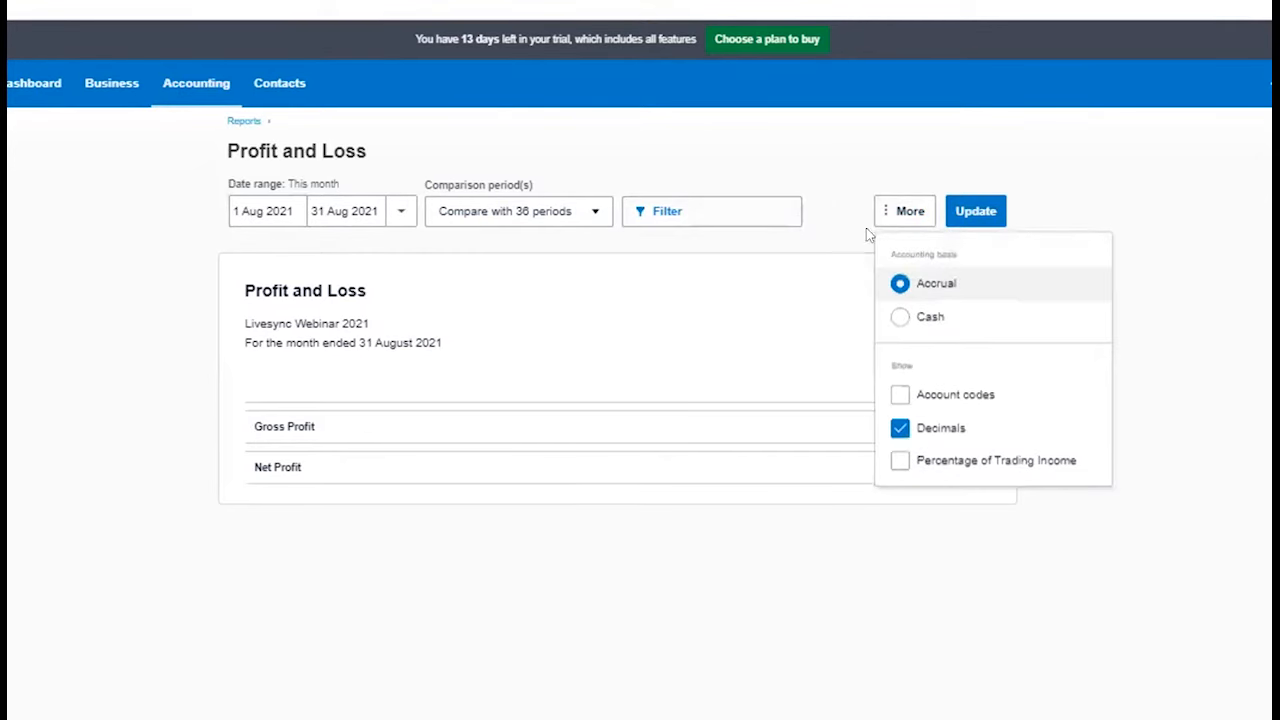
pyautogui.click(945, 315)
pyautogui.click(935, 287)
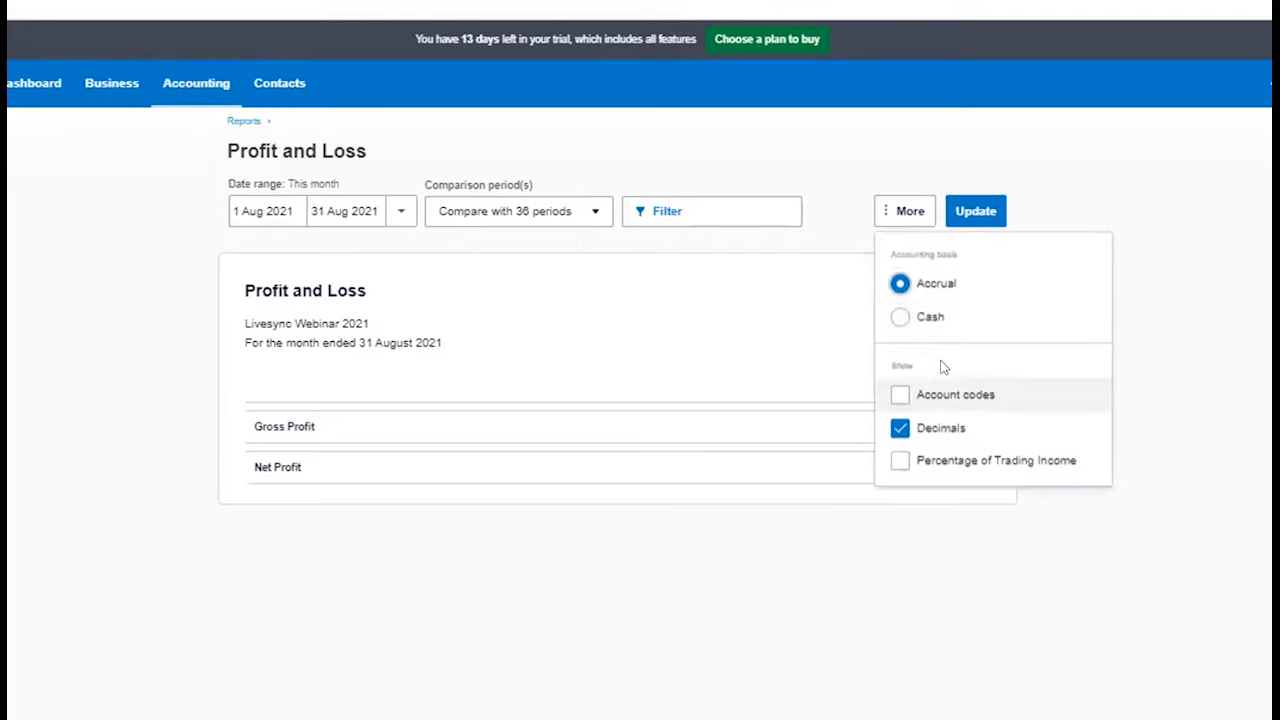
pyautogui.click(897, 397)
pyautogui.click(898, 459)
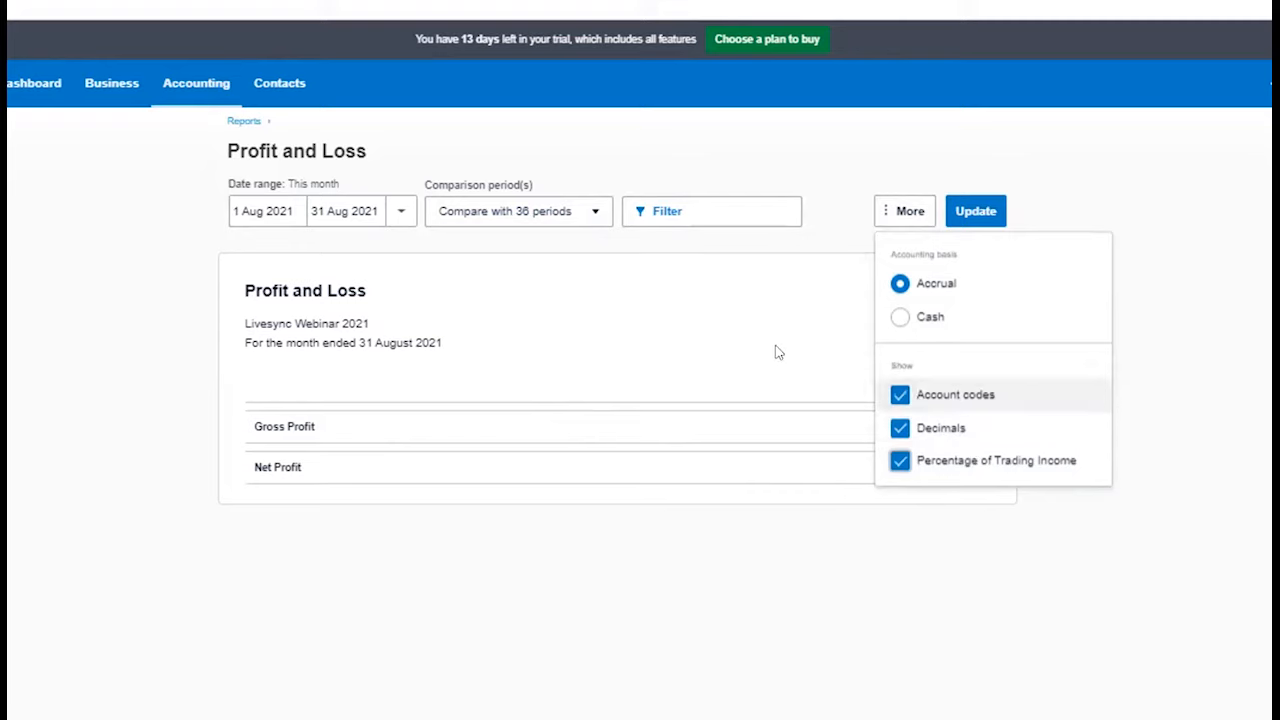
# - Set the report's date range to 1 Jul 2021 through 31 Jul 2021 and update the report
pyautogui.click(265, 213)
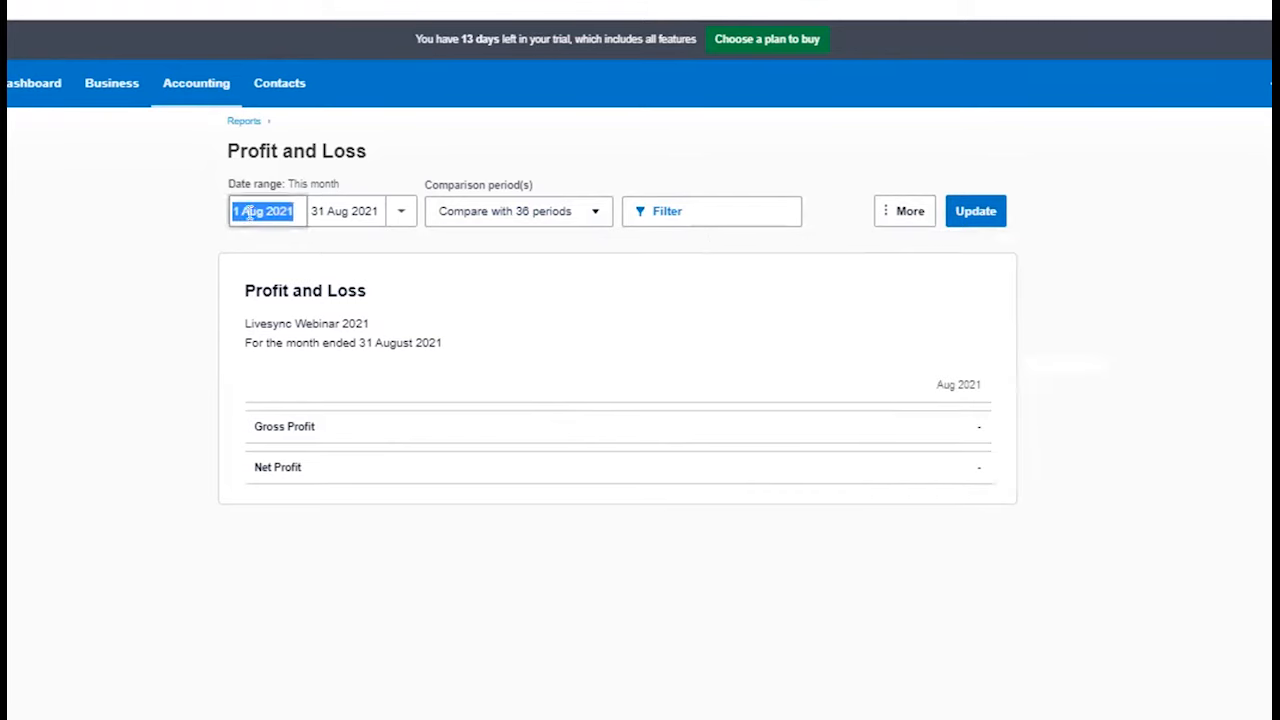
pyautogui.click(252, 253)
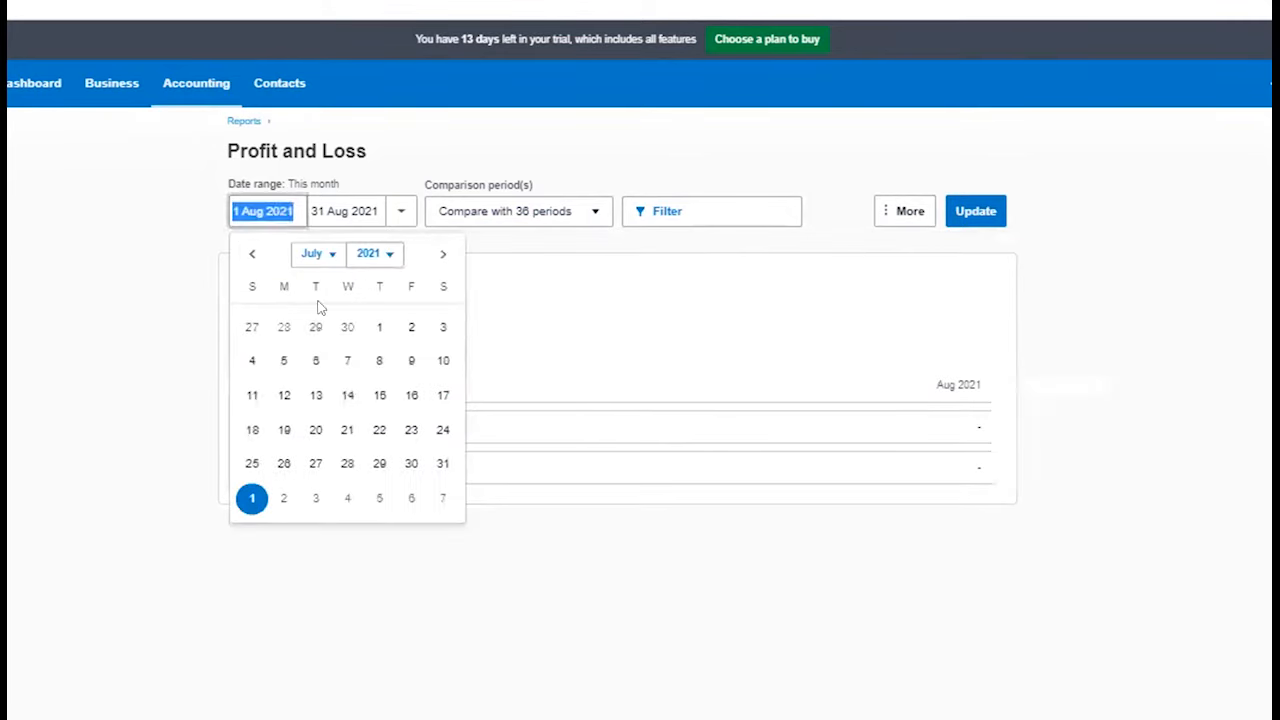
pyautogui.click(379, 327)
pyautogui.click(513, 465)
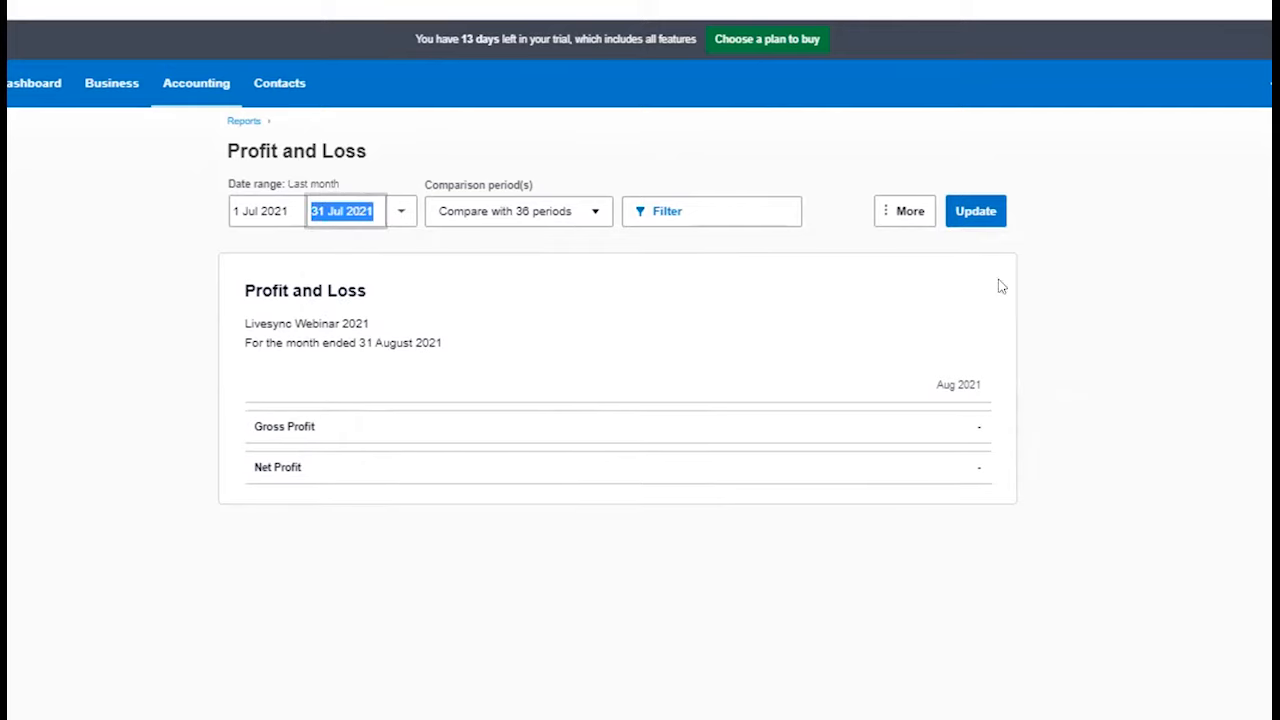
pyautogui.click(968, 210)
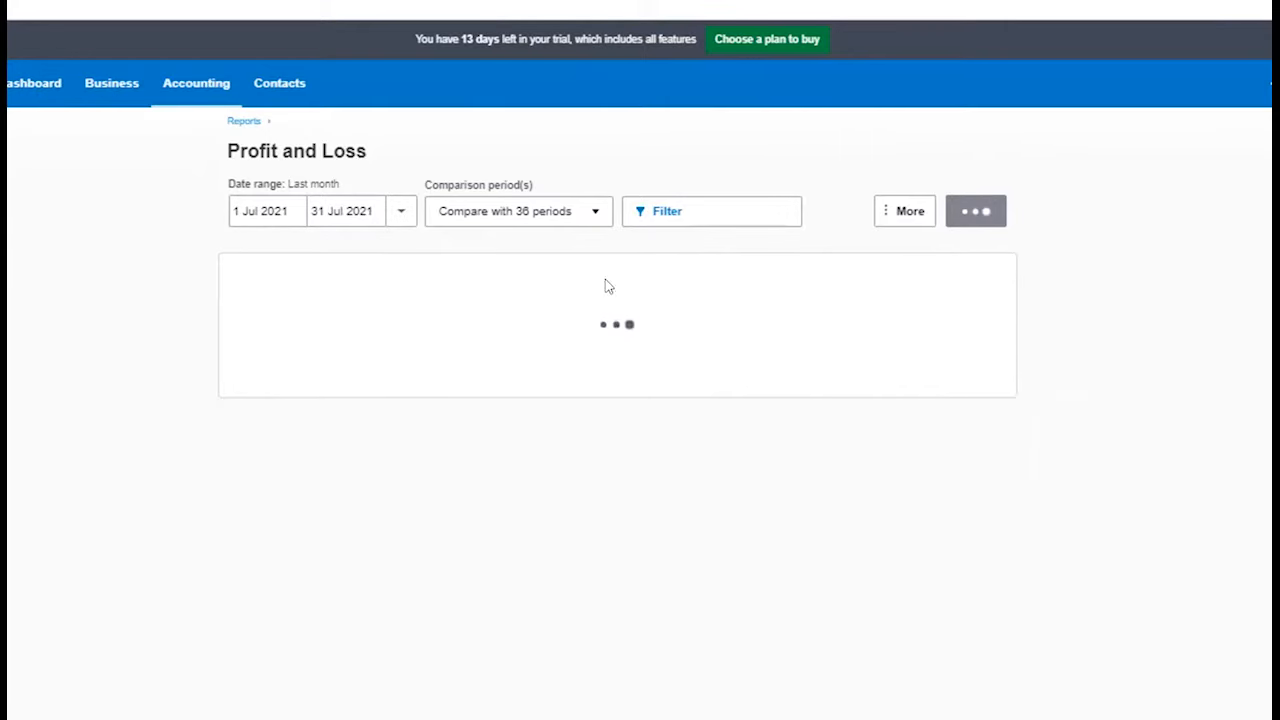
# - Look through the multi-period Profit and Loss report from trading income down to net profit, including its percentage columns
pyautogui.scroll(-3, 465, 322)
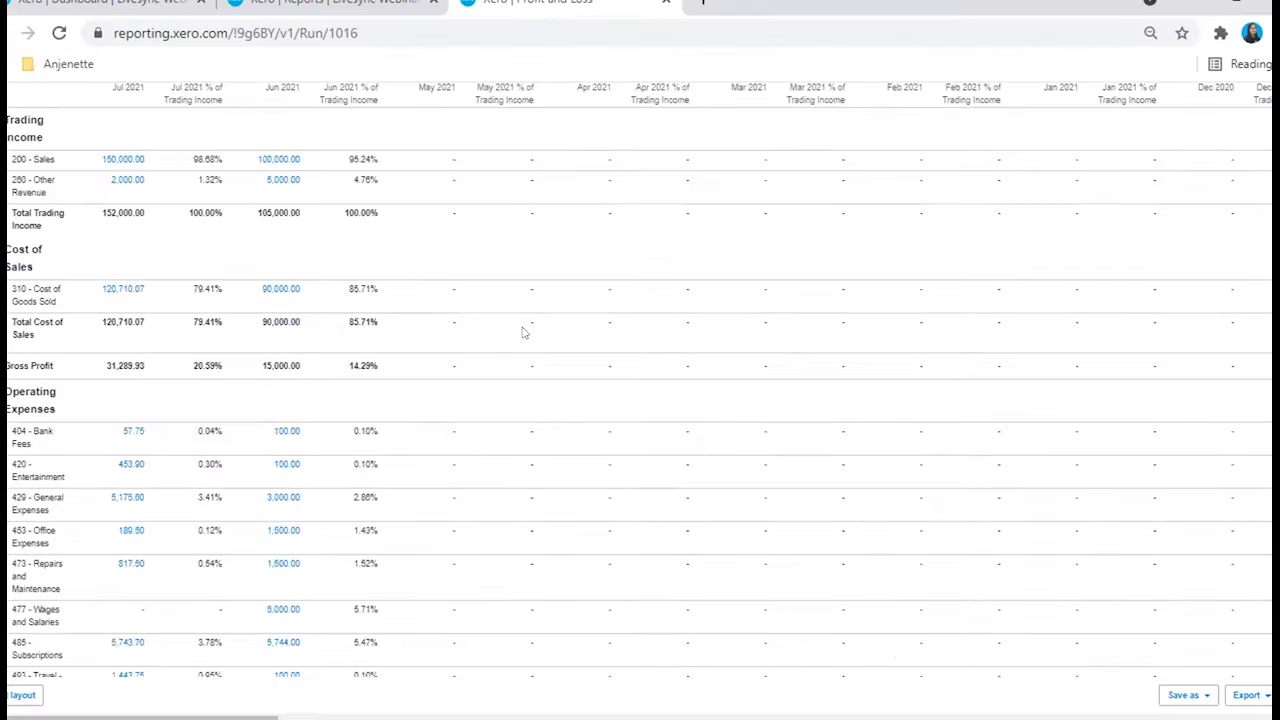
pyautogui.scroll(2, 522, 332)
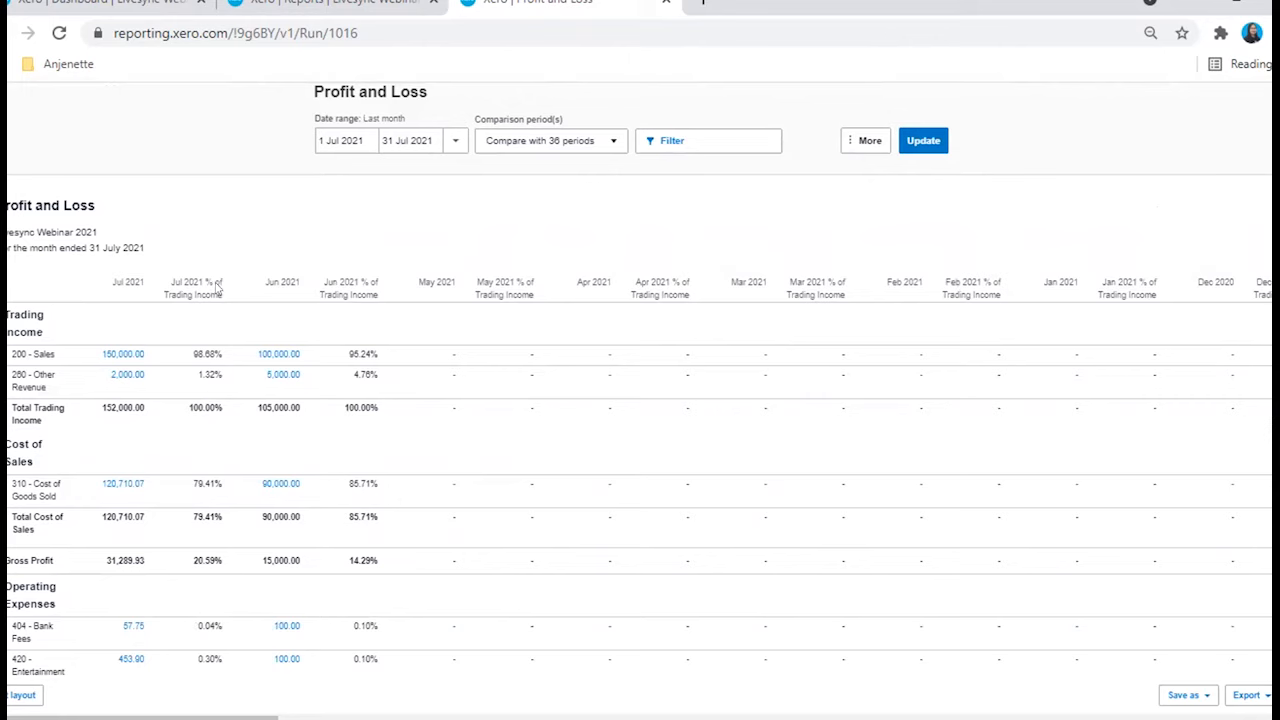
pyautogui.scroll(-3, 215, 360)
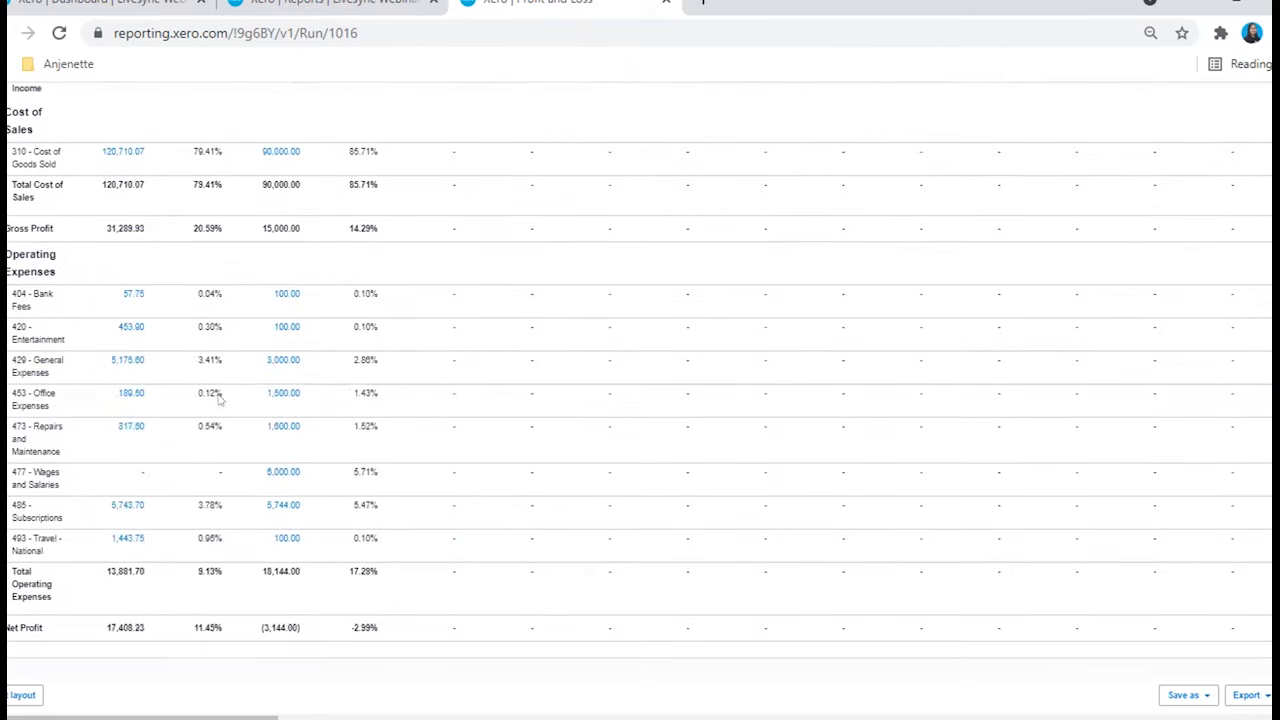
pyautogui.scroll(3, 457, 306)
pyautogui.scroll(-3, 434, 280)
pyautogui.scroll(4, 389, 326)
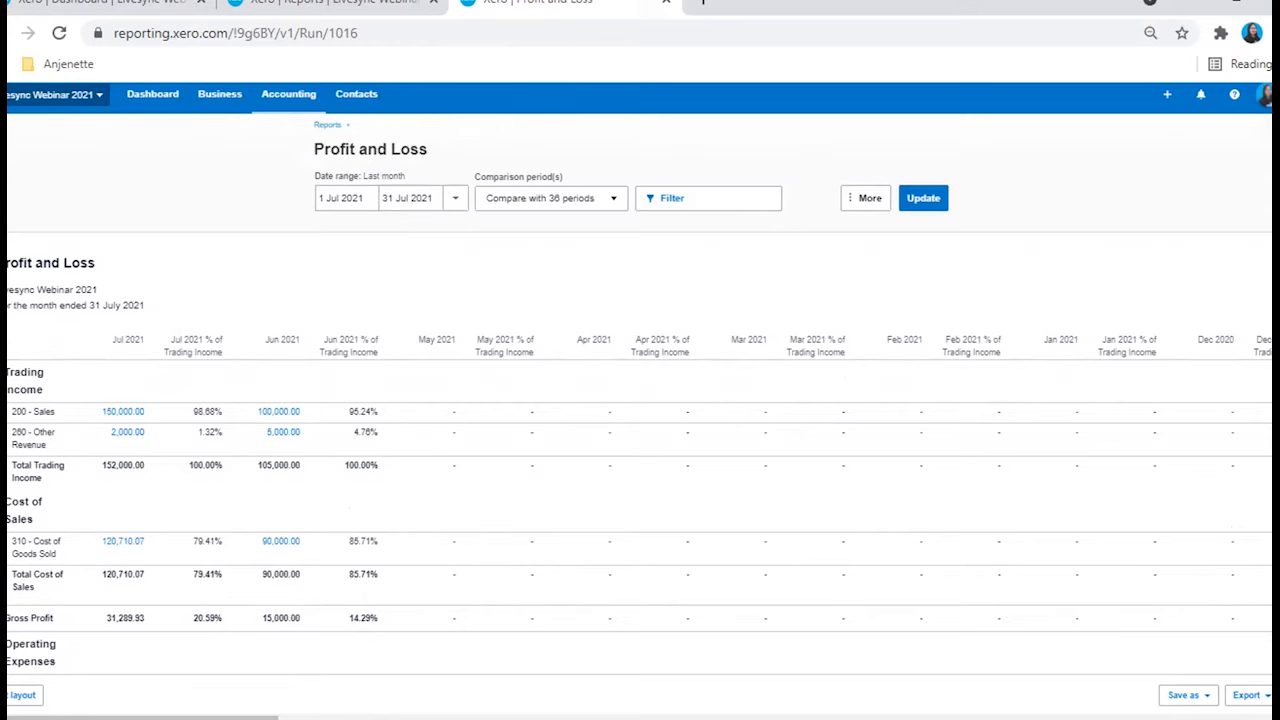
pyautogui.scroll(-2, 60, 665)
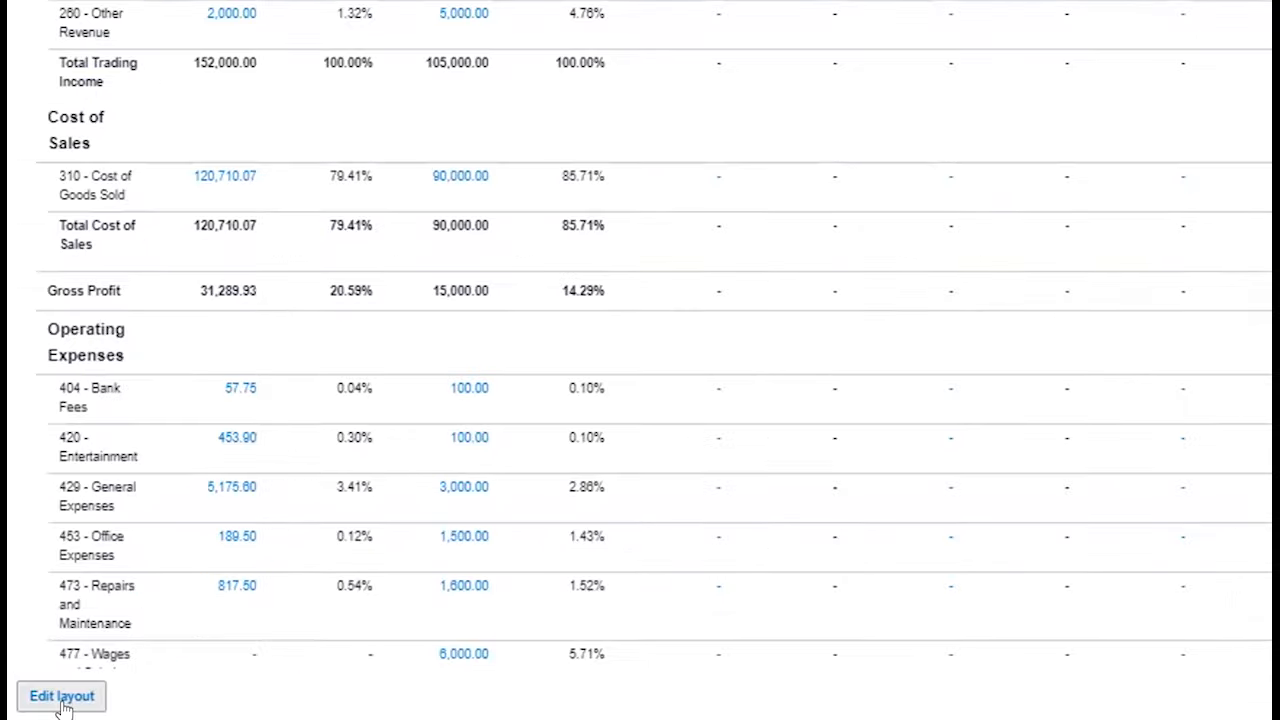
# - Set the report's comparison periods to None and check the Branch filter choices
pyautogui.click(45, 700)
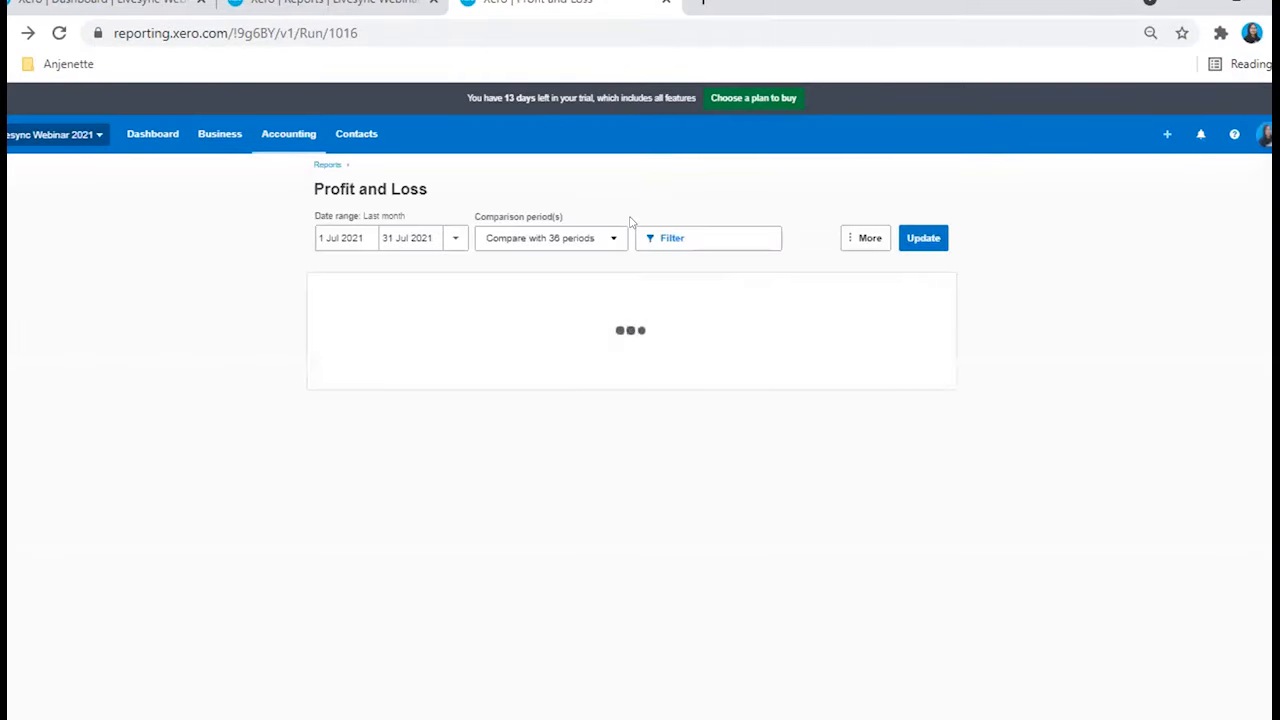
pyautogui.click(545, 242)
pyautogui.click(526, 297)
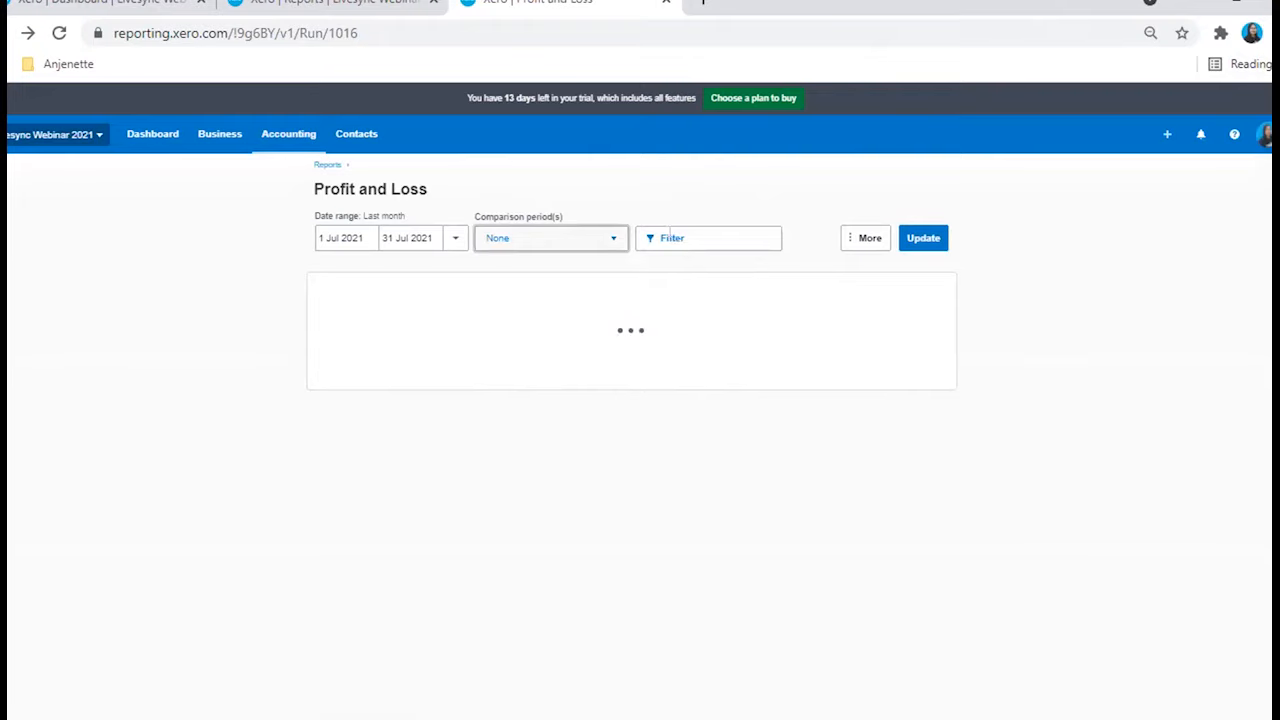
pyautogui.click(672, 241)
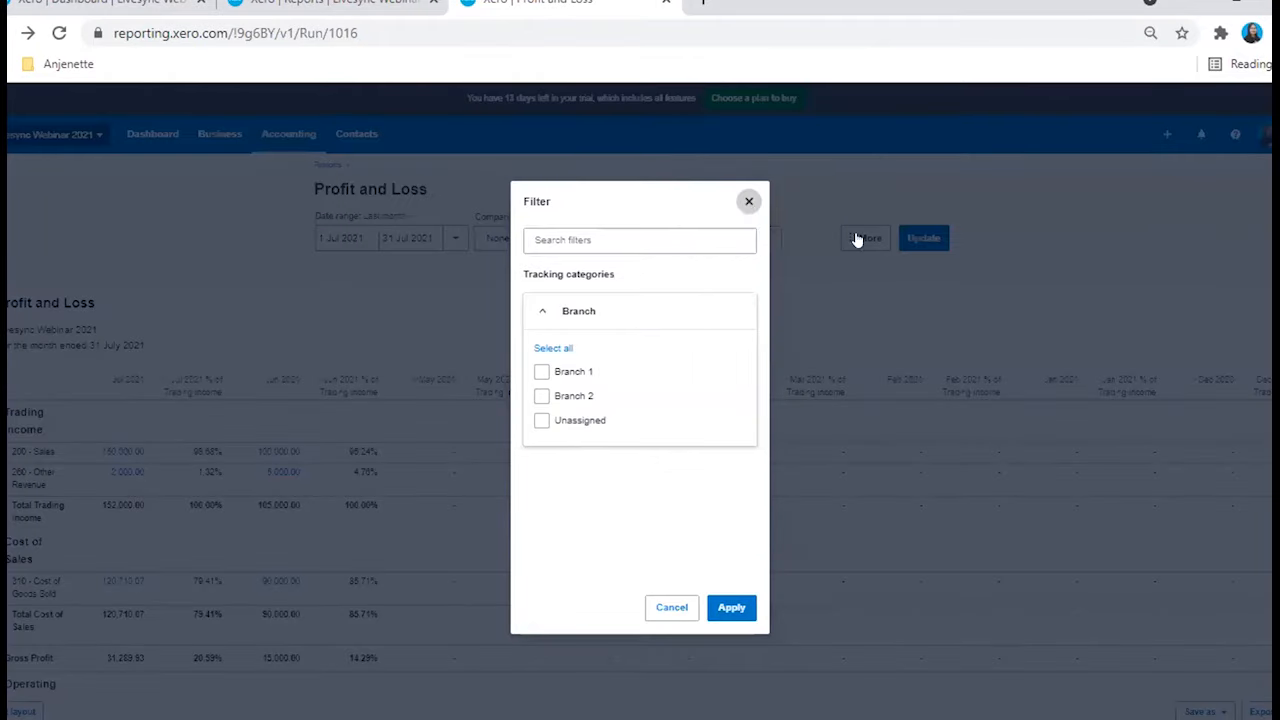
# - Turn off Decimals while keeping account codes and the percentage of trading income, and update the Profit and Loss report
pyautogui.click(857, 237)
pyautogui.click(866, 238)
pyautogui.scroll(-1, 922, 398)
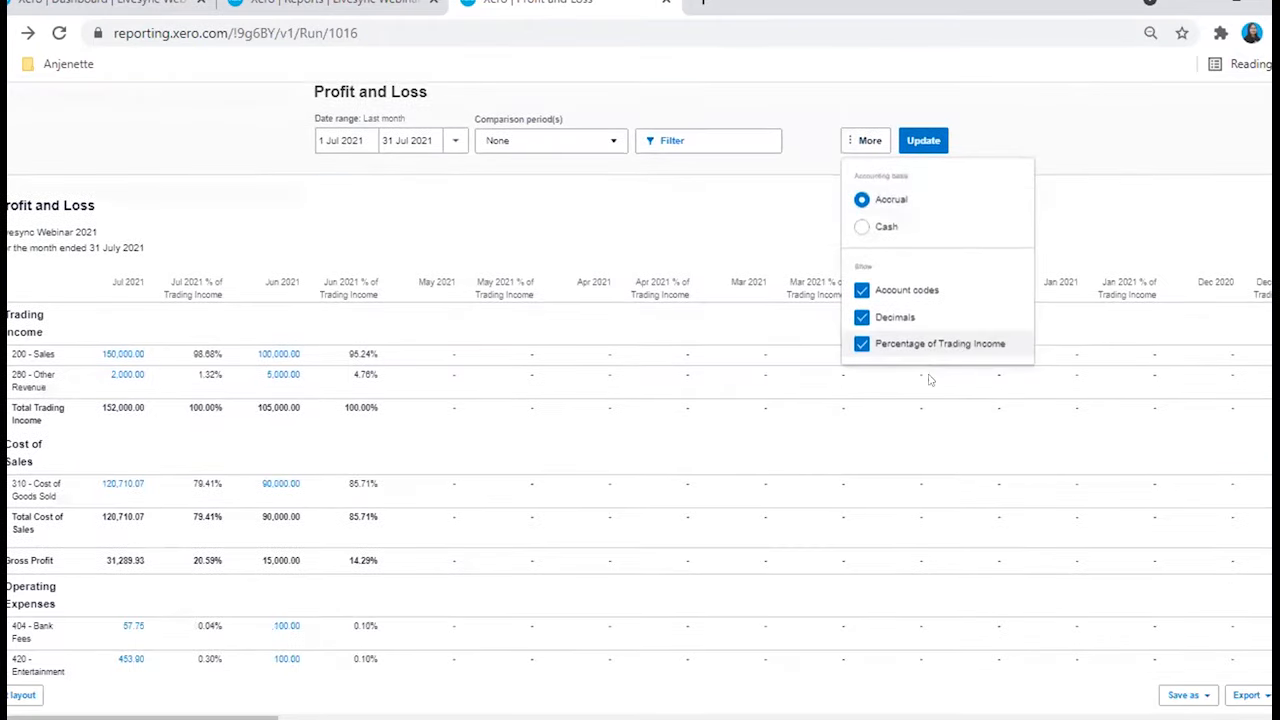
pyautogui.click(914, 345)
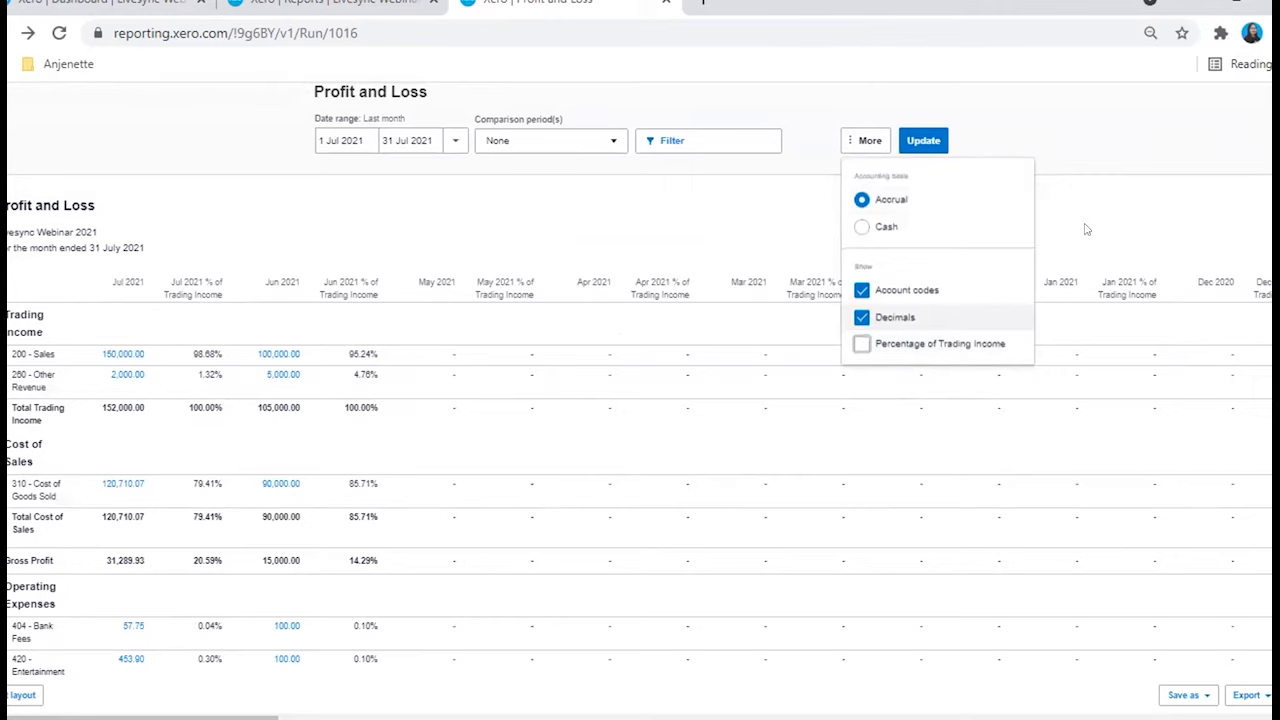
pyautogui.click(896, 319)
pyautogui.click(923, 140)
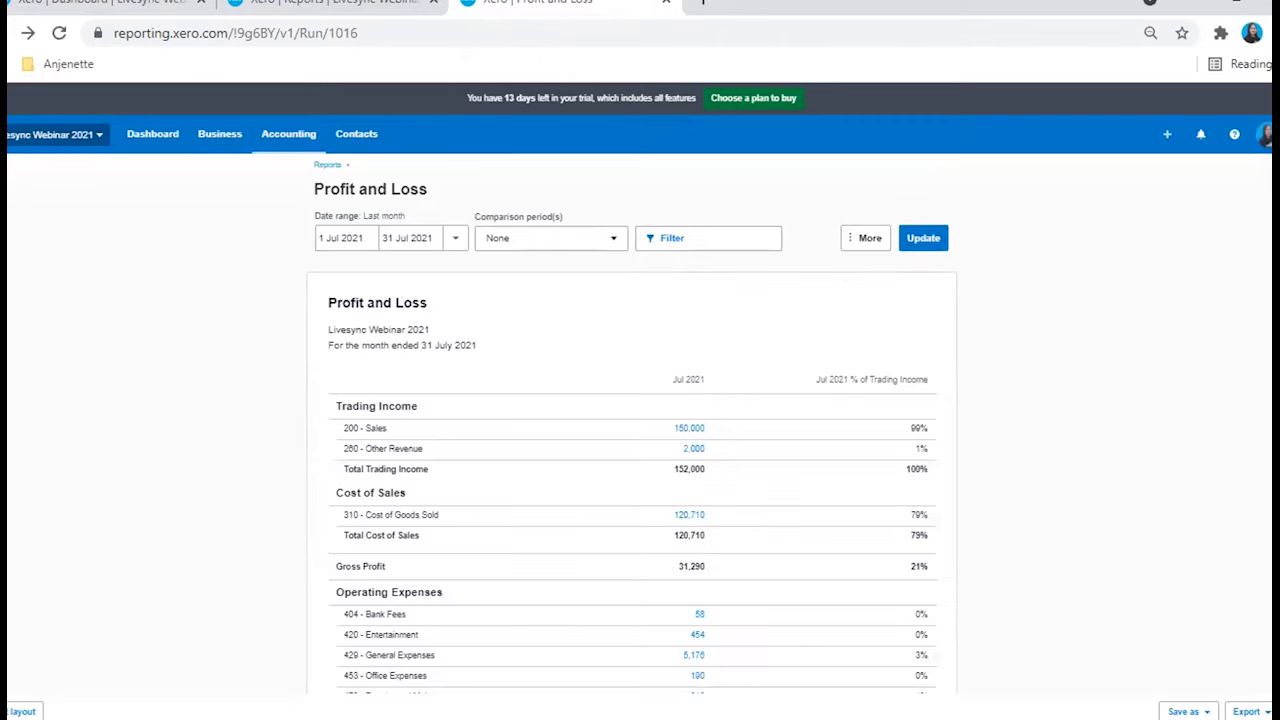
# - Open the report's layout for editing, look through its account rows and check the Group and Formula row options
pyautogui.click(22, 711)
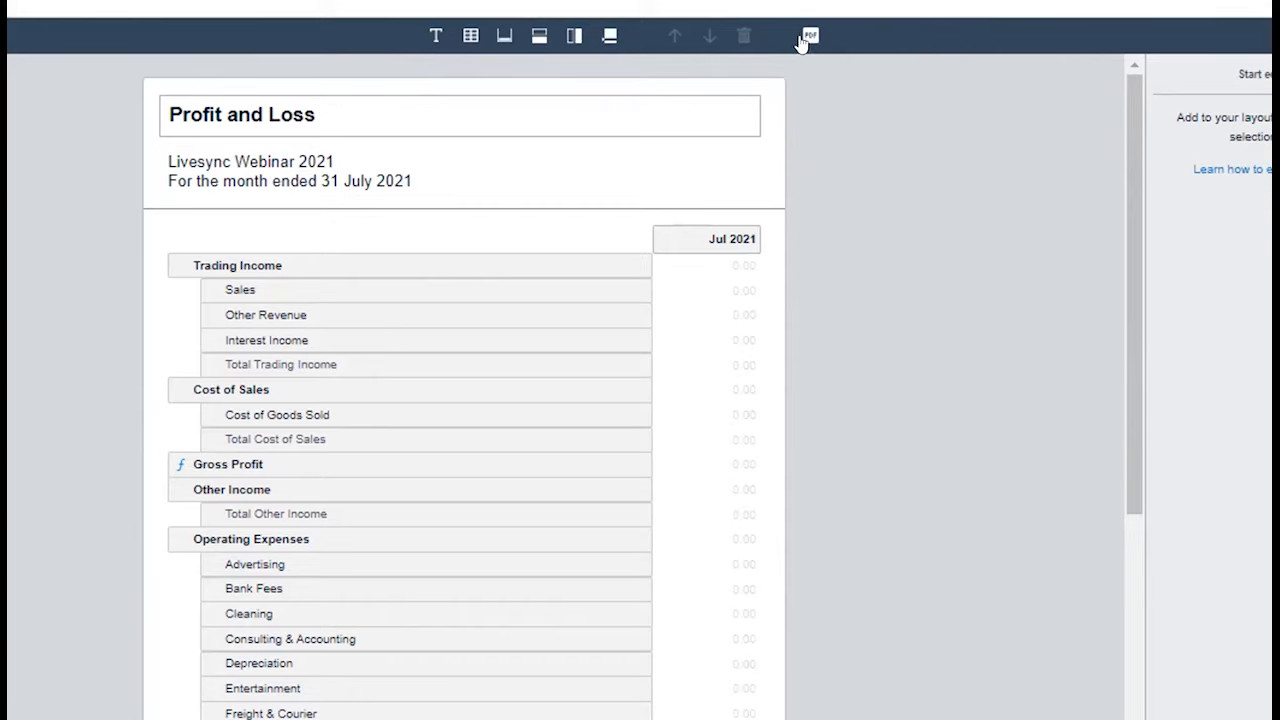
pyautogui.scroll(-5, 855, 124)
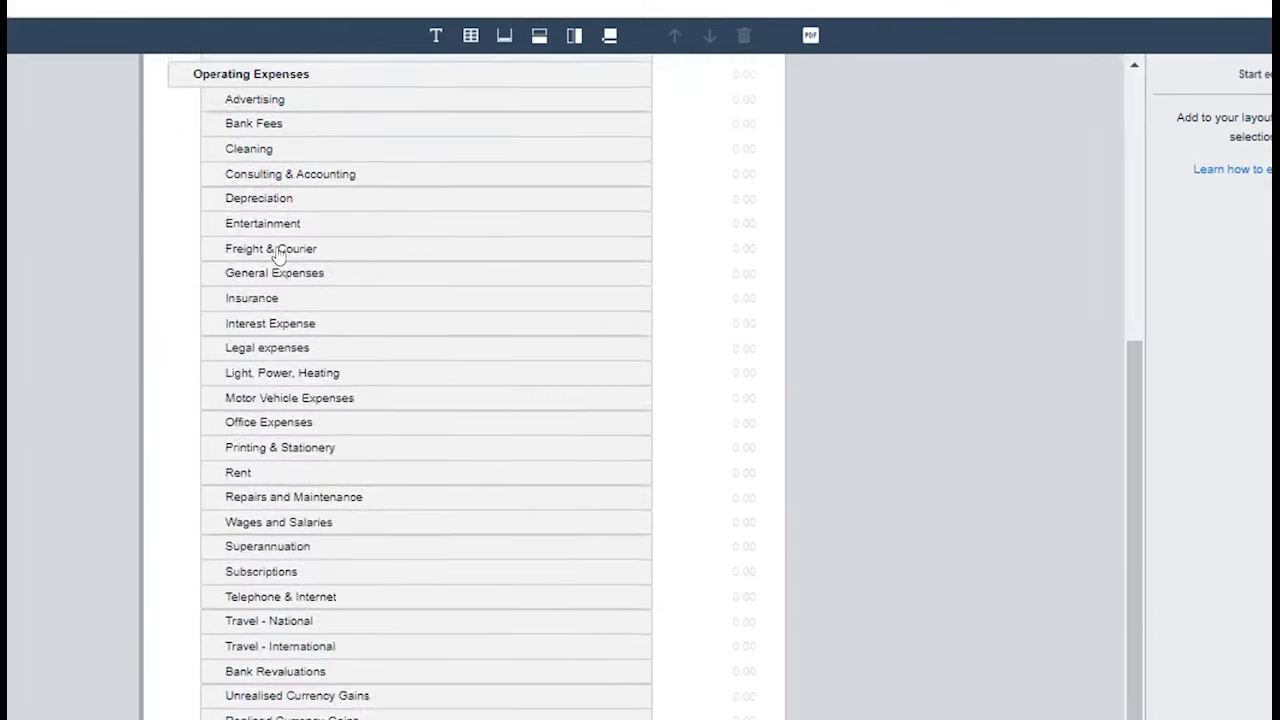
pyautogui.scroll(4, 677, 74)
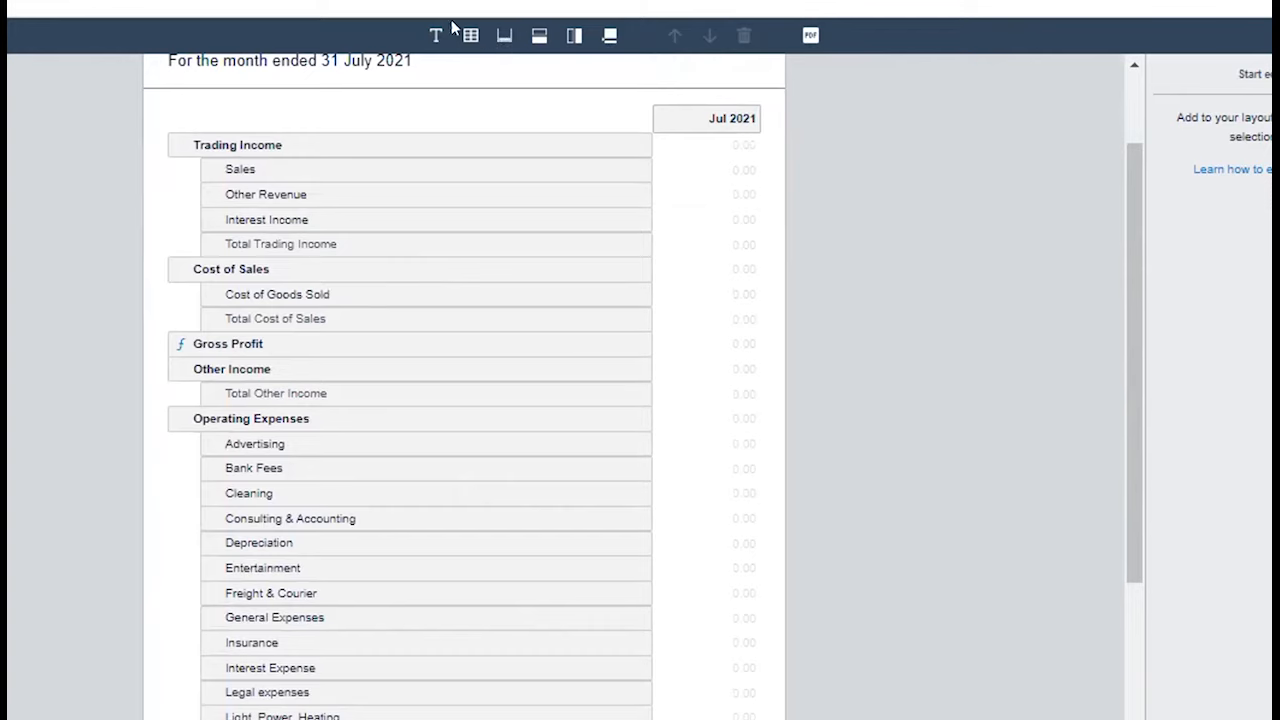
pyautogui.click(533, 40)
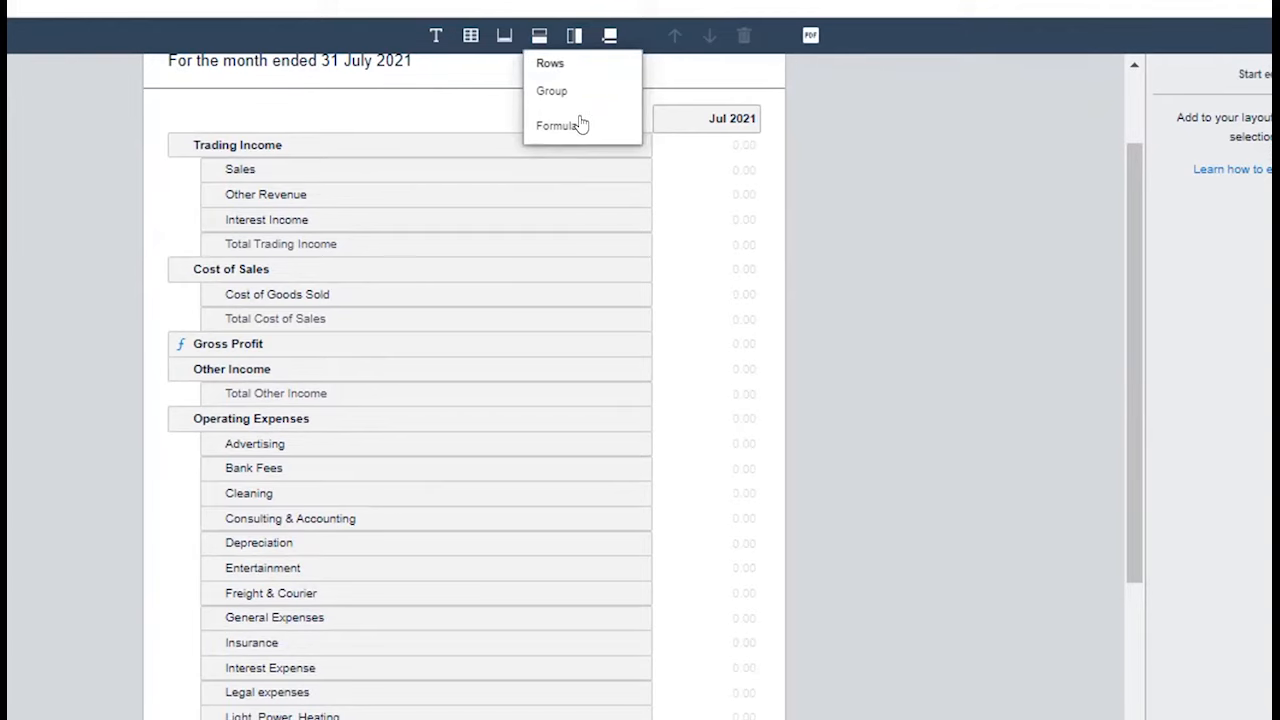
pyautogui.scroll(-4, 317, 214)
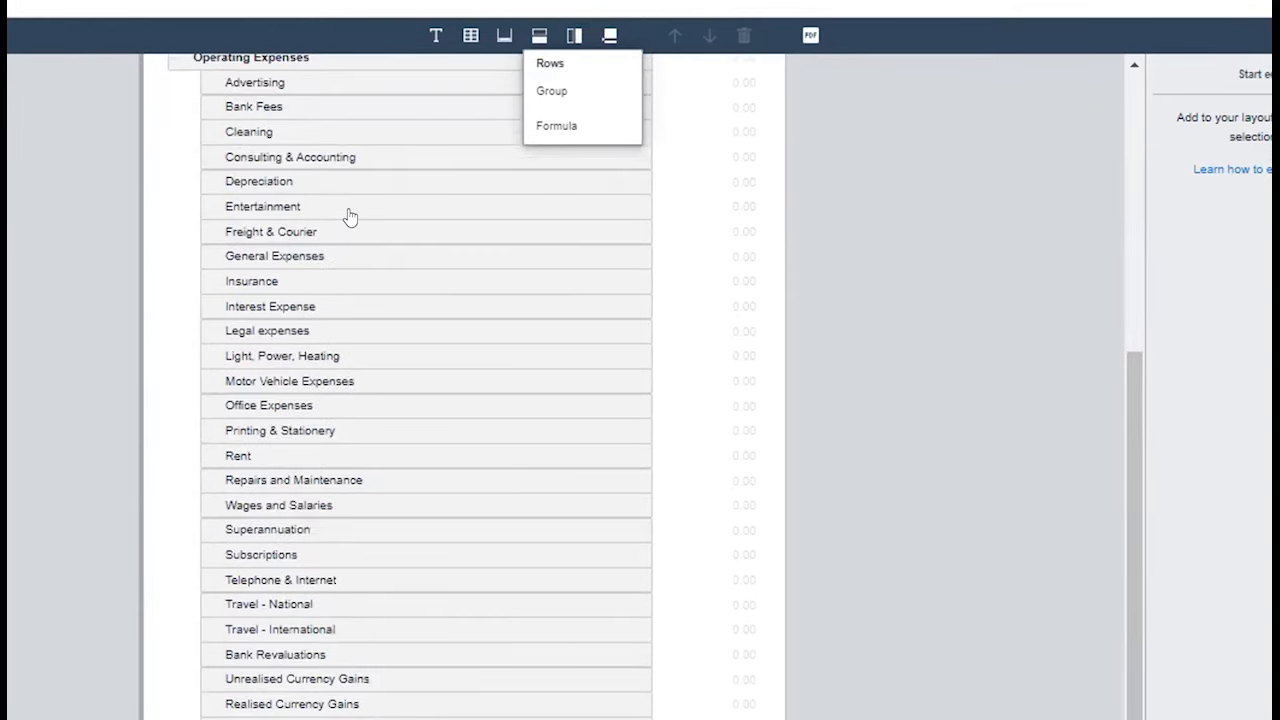
# - Add a new group row to the layout and move it to the start of the Operating Expenses section
pyautogui.scroll(3, 343, 217)
pyautogui.scroll(1, 208, 241)
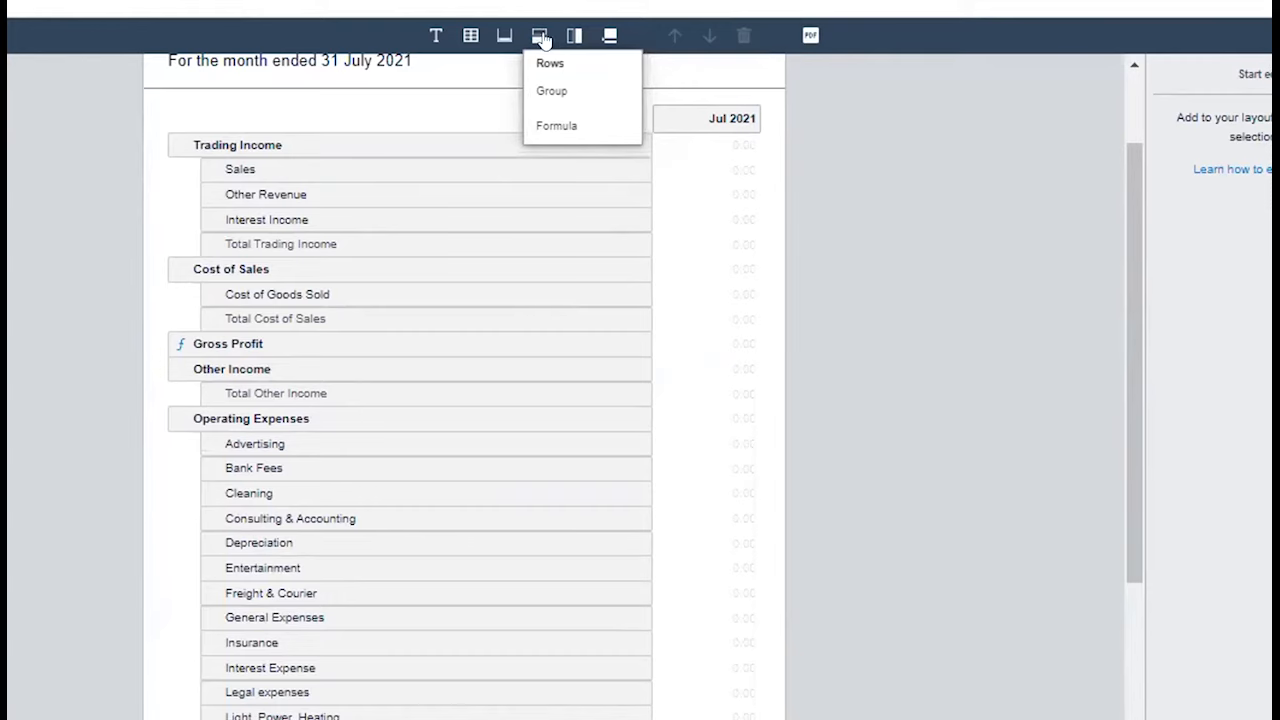
pyautogui.click(551, 91)
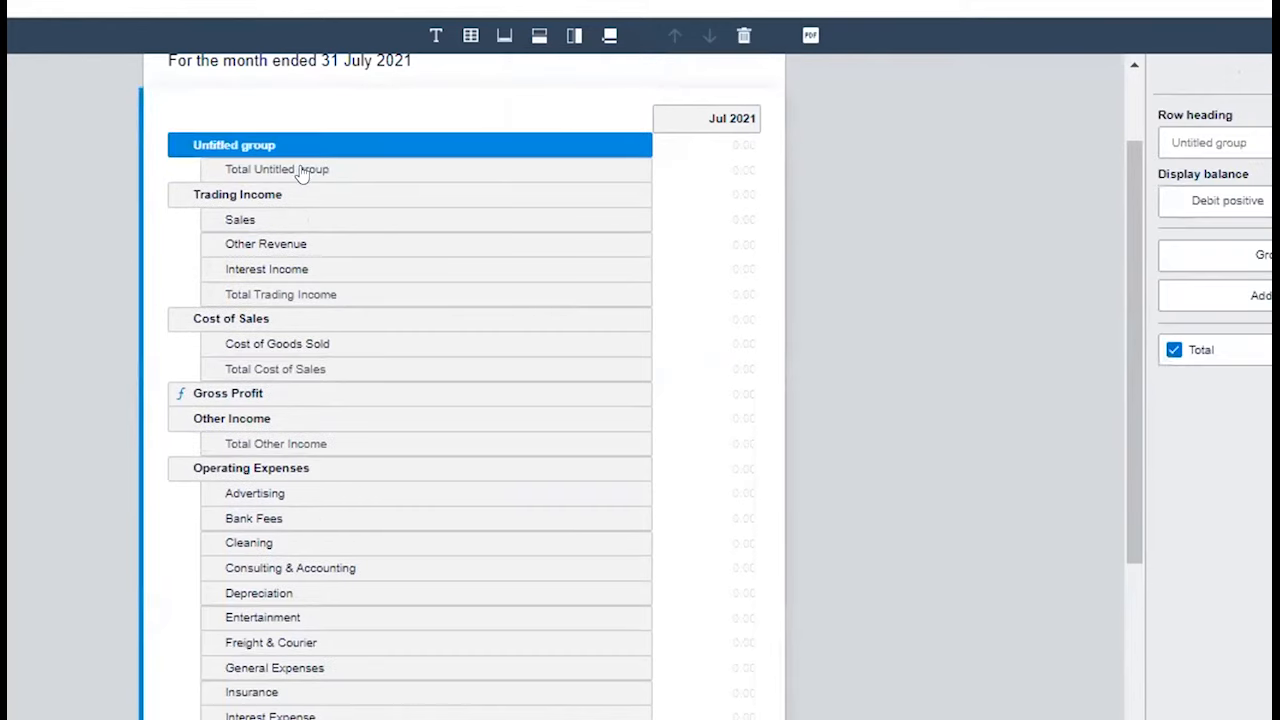
pyautogui.moveTo(206, 136); pyautogui.dragTo(218, 538)
pyautogui.scroll(-3, 228, 400)
pyautogui.moveTo(240, 250); pyautogui.dragTo(224, 362)
pyautogui.scroll(-3, 270, 420)
pyautogui.moveTo(277, 140); pyautogui.dragTo(357, 191)
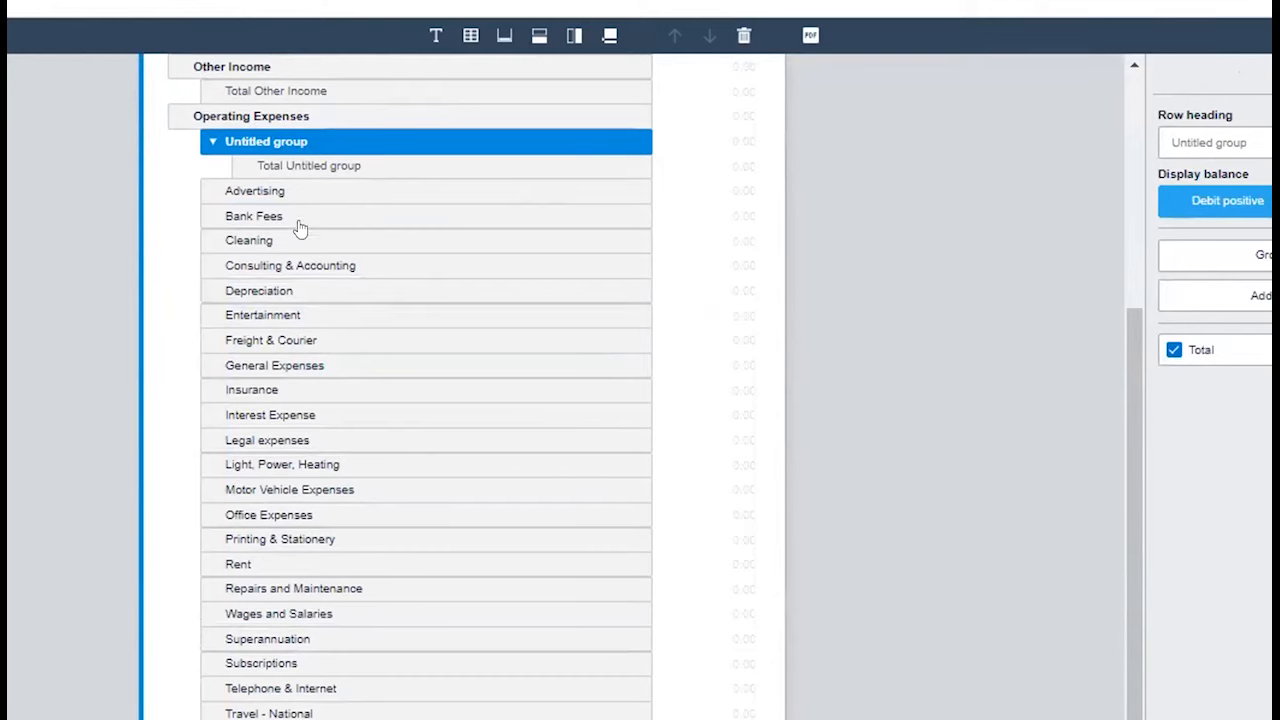
# - Rename the untitled group under Operating Expenses as Employee Cost
pyautogui.scroll(1, 300, 229)
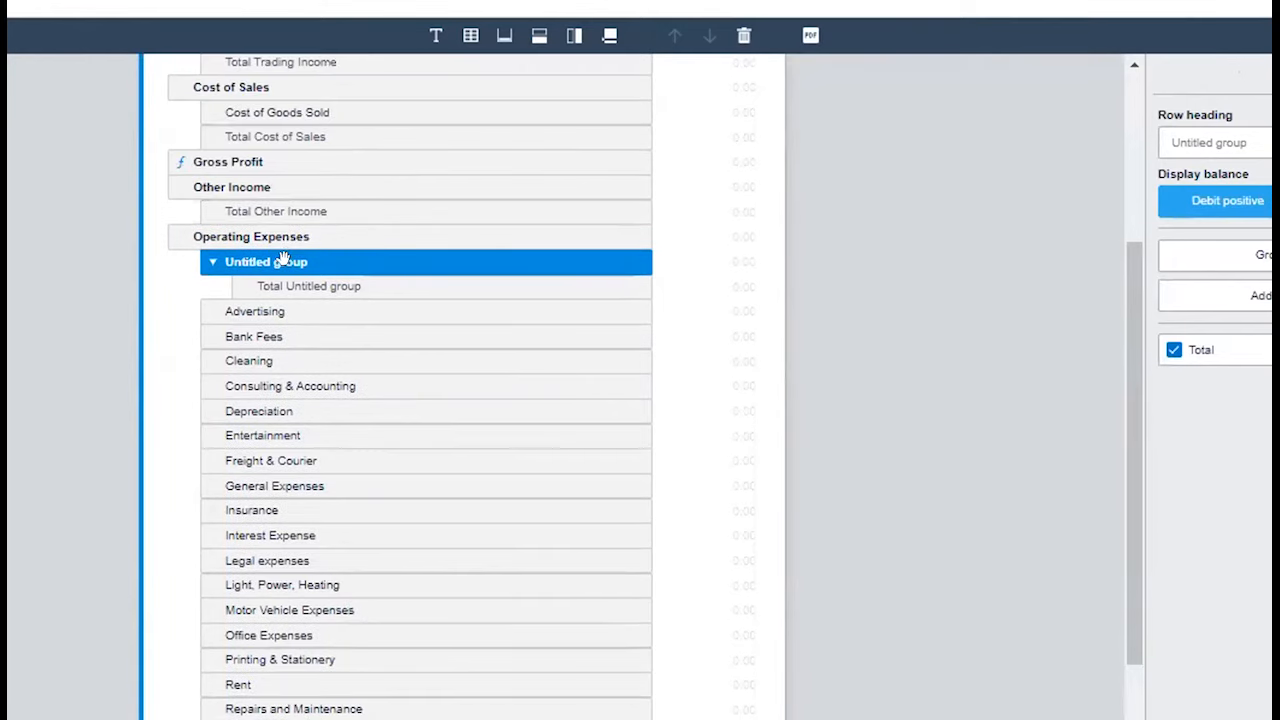
pyautogui.doubleClick(283, 260)
pyautogui.write('Employee Cost')
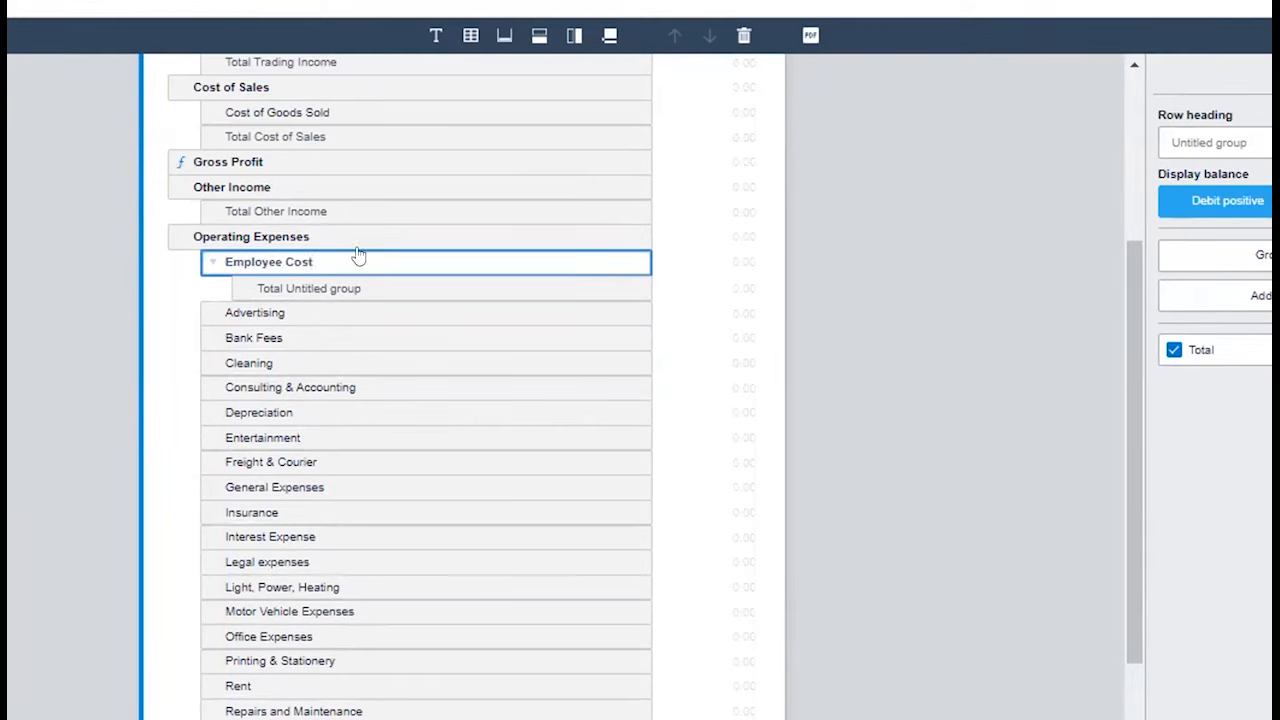
# - Select the Wages and Salaries and Superannuation rows together and move them into the Employee Cost group
pyautogui.scroll(-1, 334, 506)
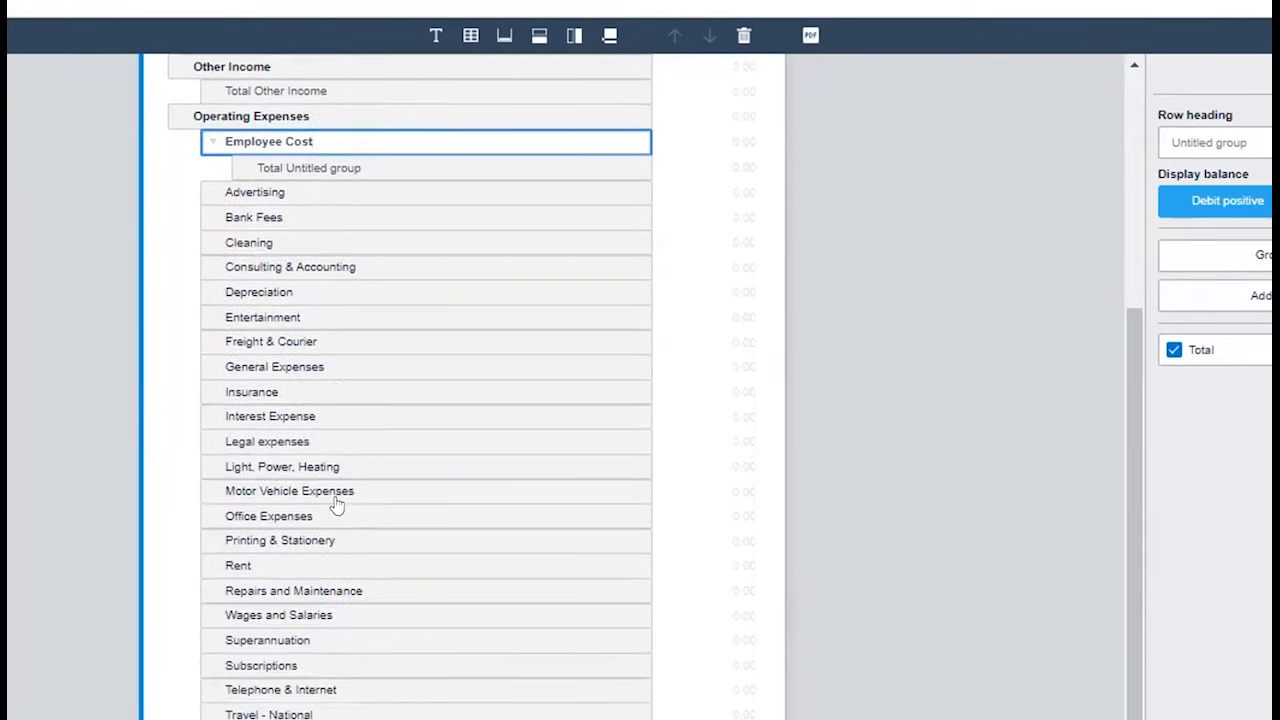
pyautogui.click(293, 620)
pyautogui.scroll(-1, 315, 703)
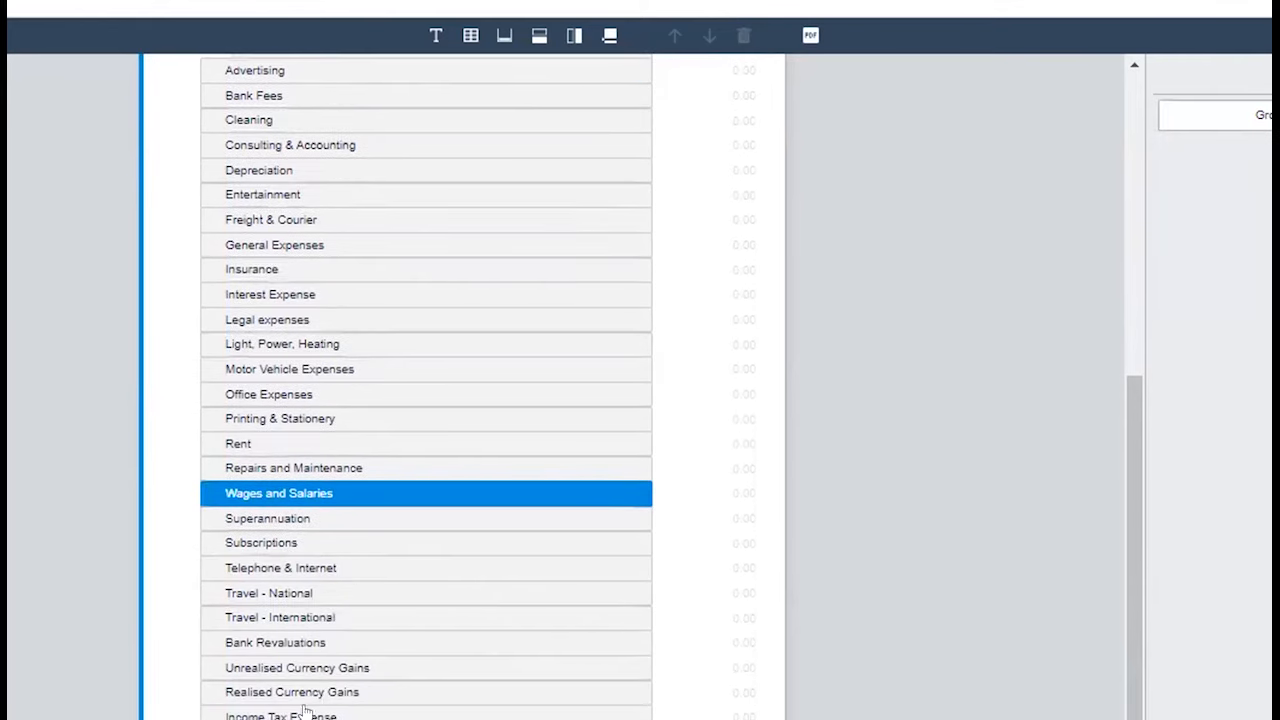
pyautogui.click(273, 526)
pyautogui.scroll(-4, 330, 575)
pyautogui.click(269, 513)
pyautogui.keyDown('ctrl'); pyautogui.click(258, 492); pyautogui.keyUp('ctrl')
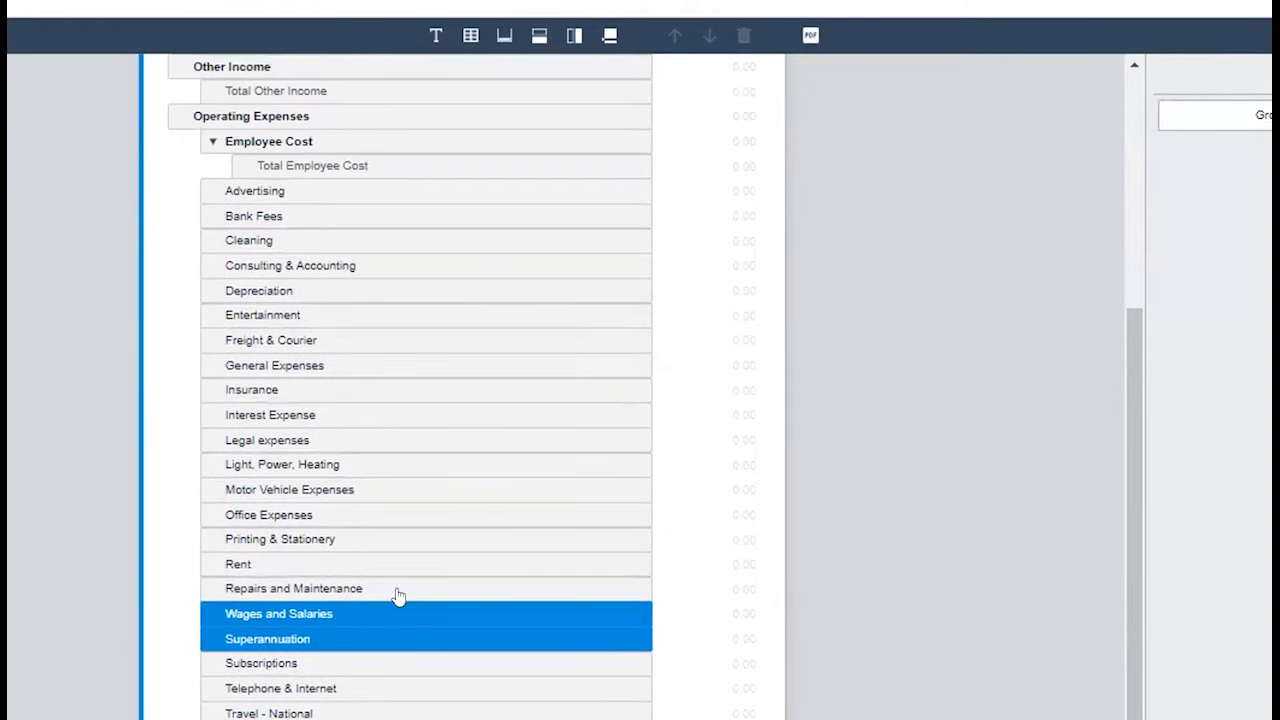
pyautogui.click(277, 566)
pyautogui.click(275, 612)
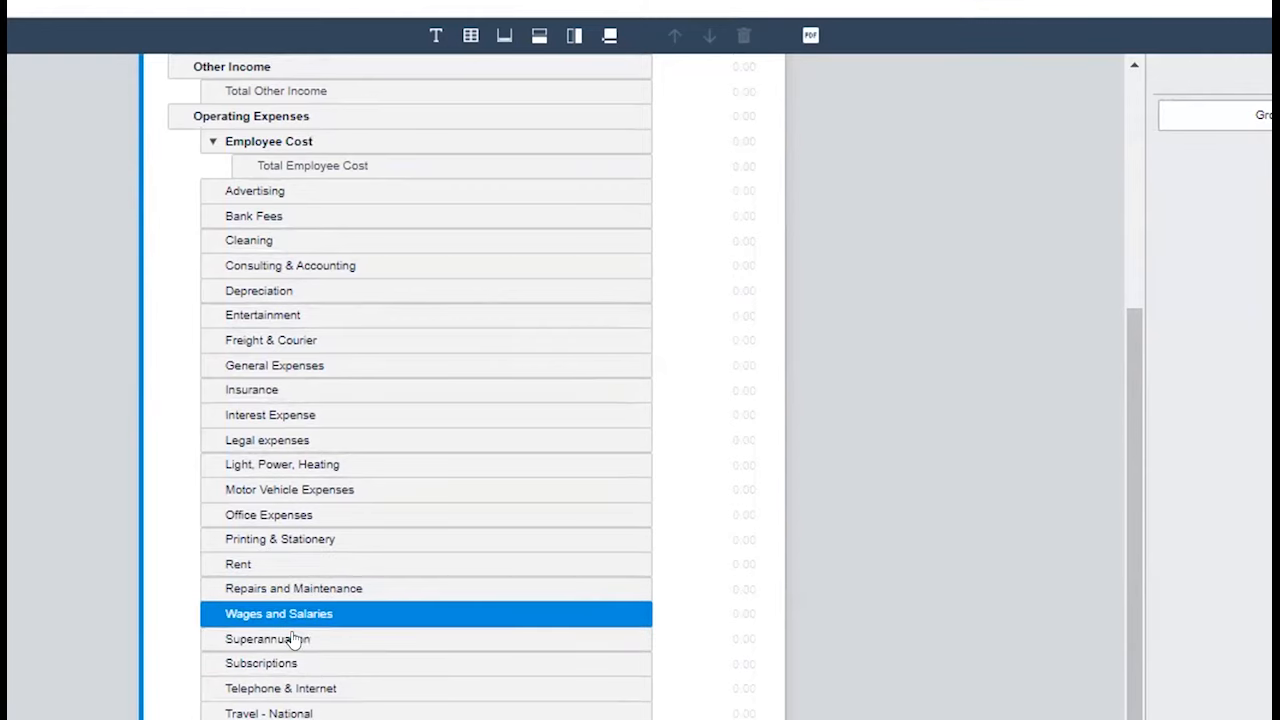
pyautogui.keyDown('ctrl'); pyautogui.click(294, 640); pyautogui.keyUp('ctrl')
pyautogui.moveTo(238, 617); pyautogui.dragTo(378, 142)
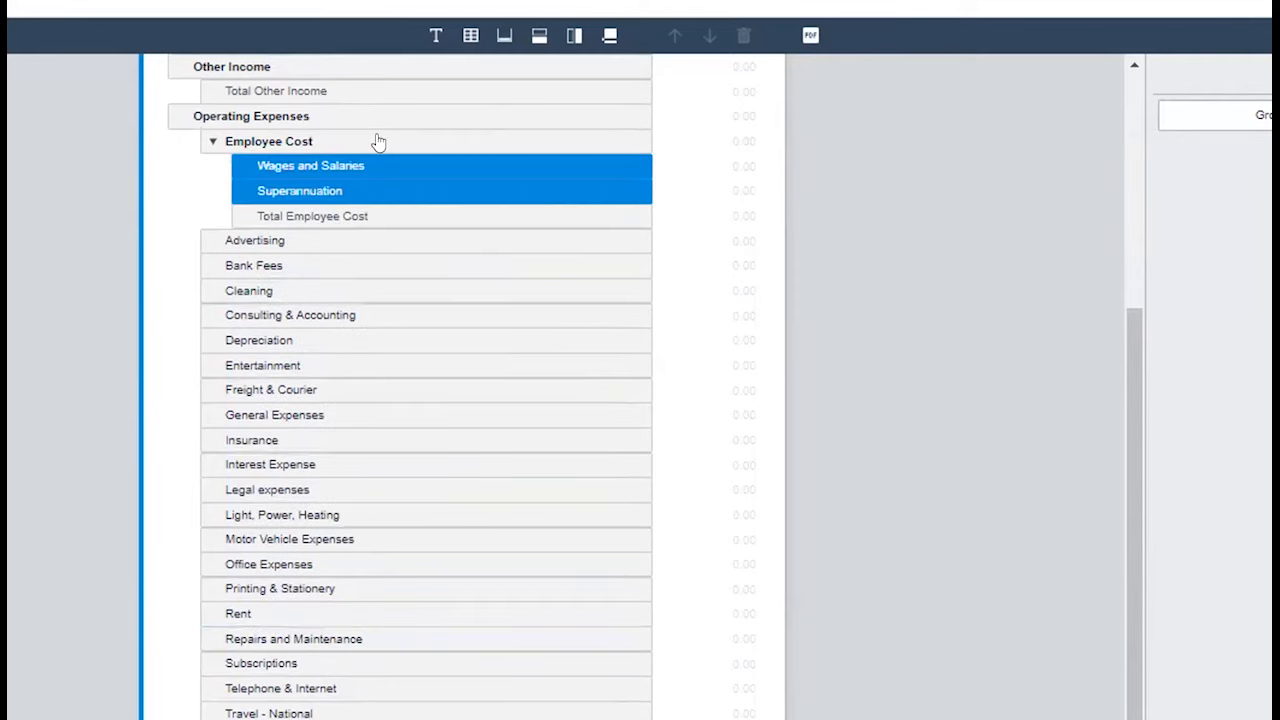
# - Collapse and expand the Employee Cost group to compare both views, leaving it collapsed
pyautogui.click(214, 140)
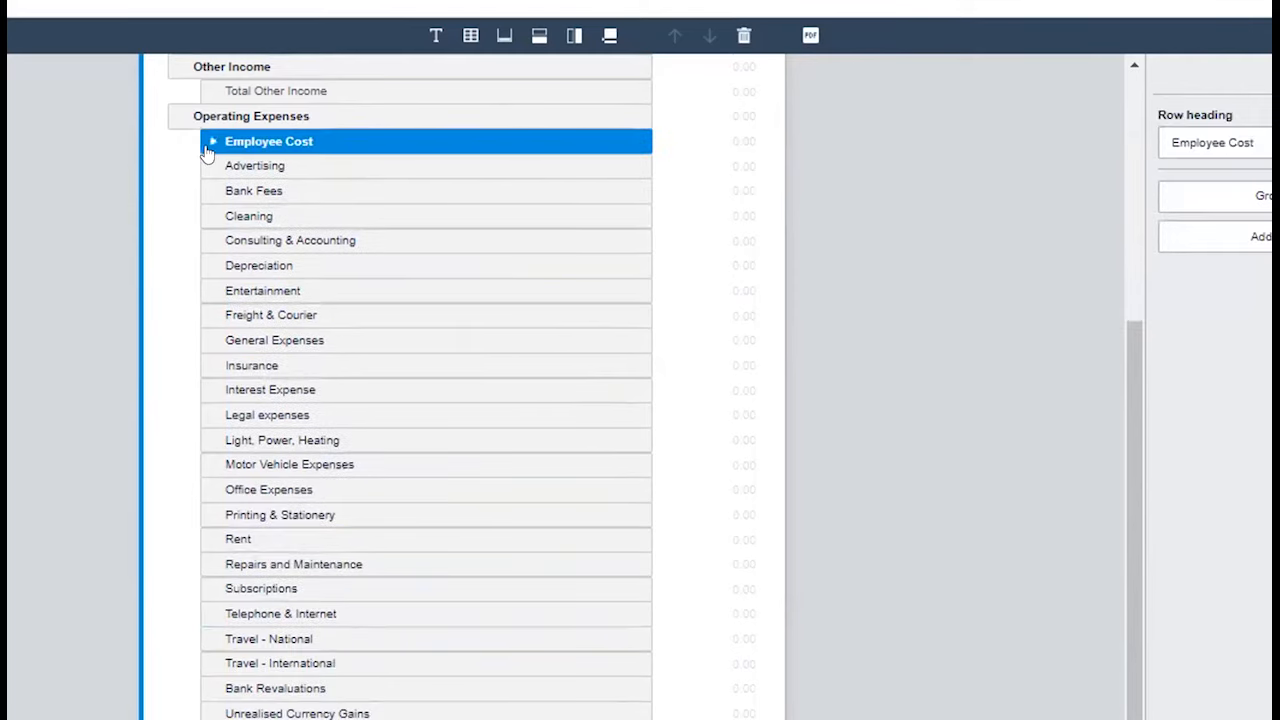
pyautogui.click(207, 142)
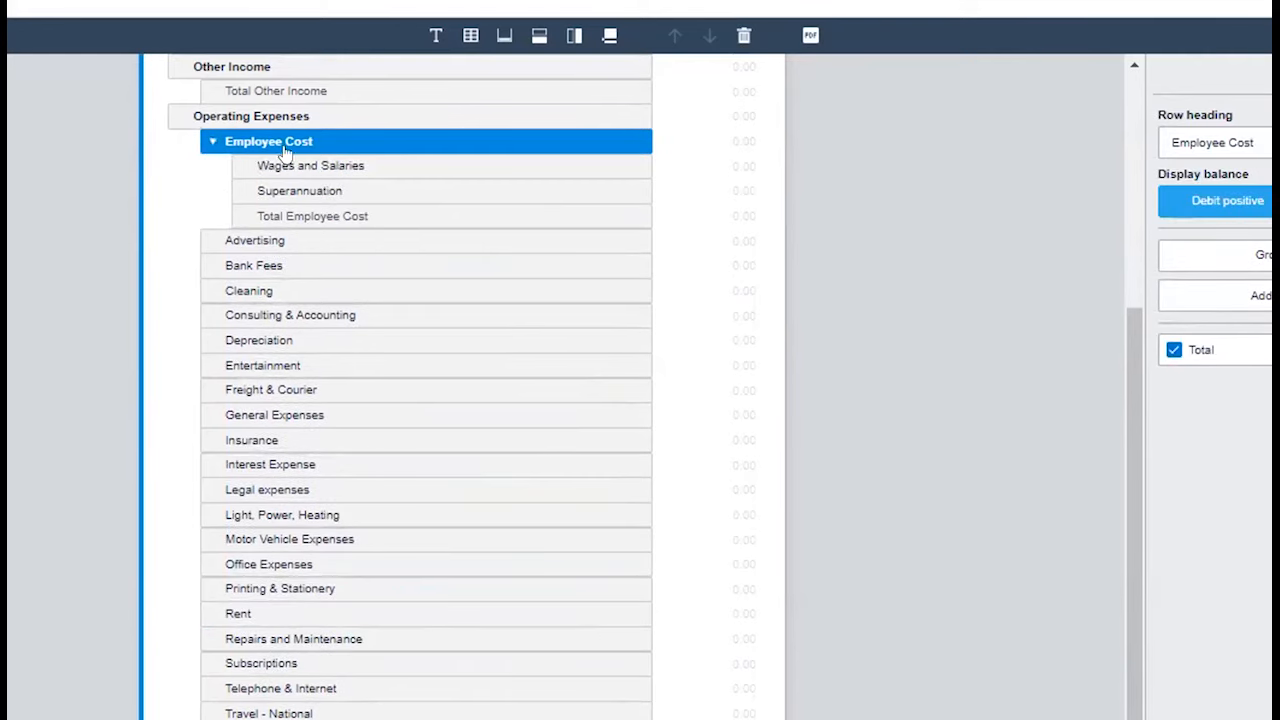
pyautogui.click(214, 141)
pyautogui.click(214, 141)
pyautogui.click(214, 141)
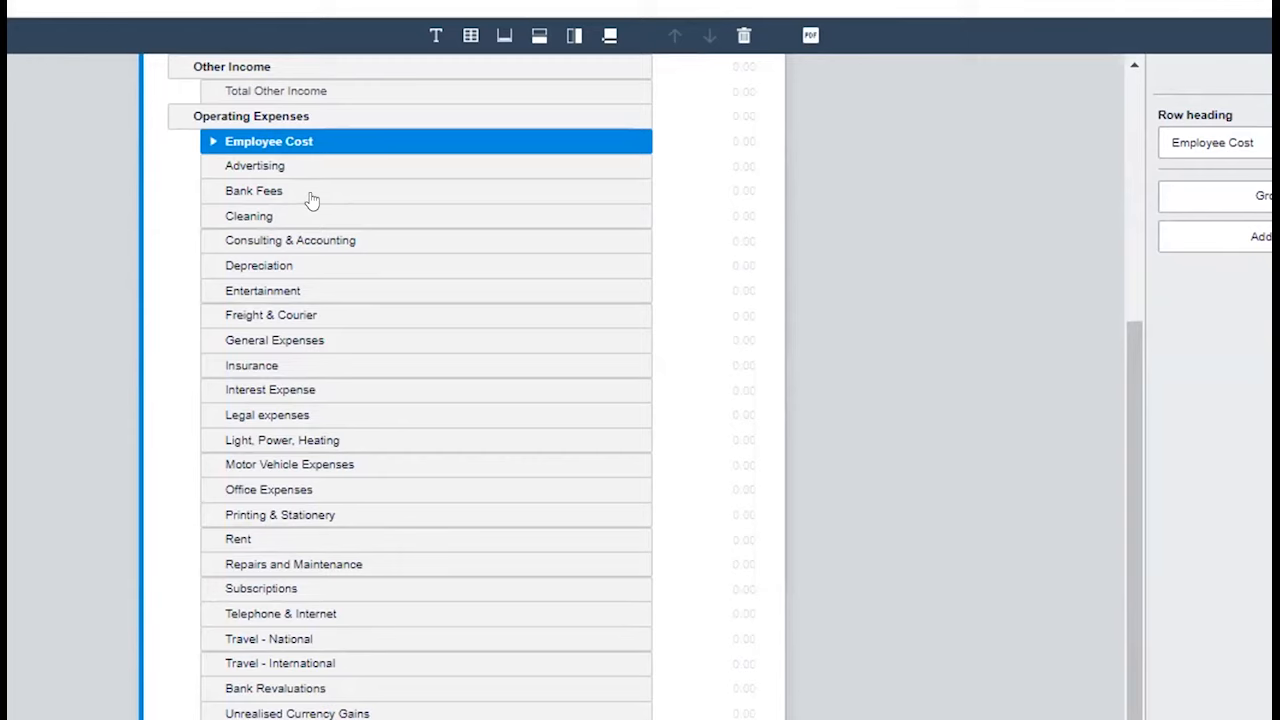
pyautogui.click(214, 141)
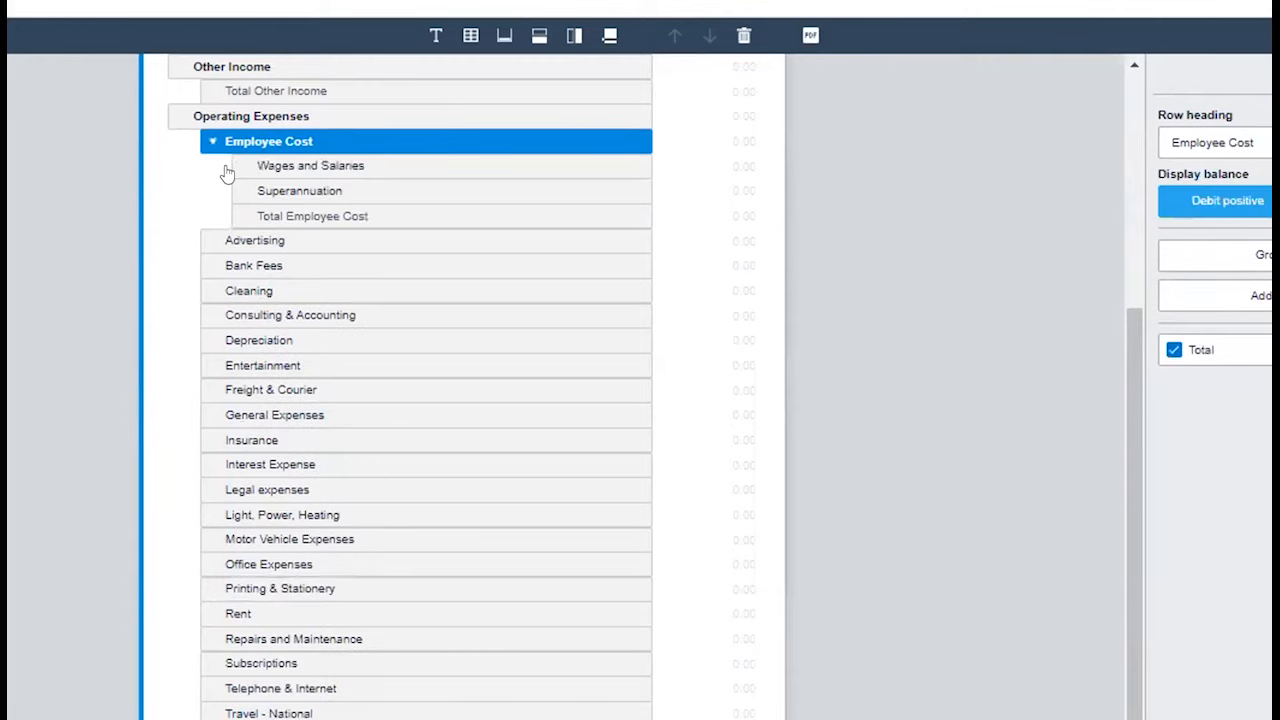
pyautogui.click(212, 140)
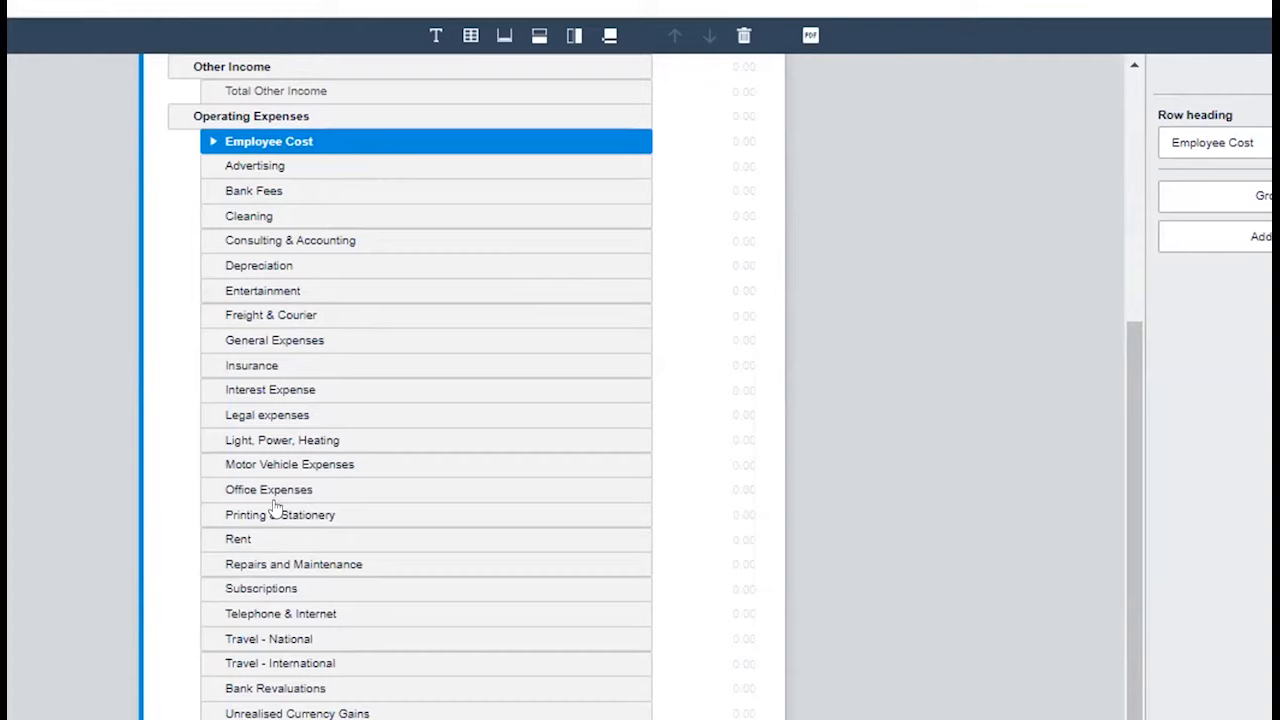
pyautogui.click(262, 530)
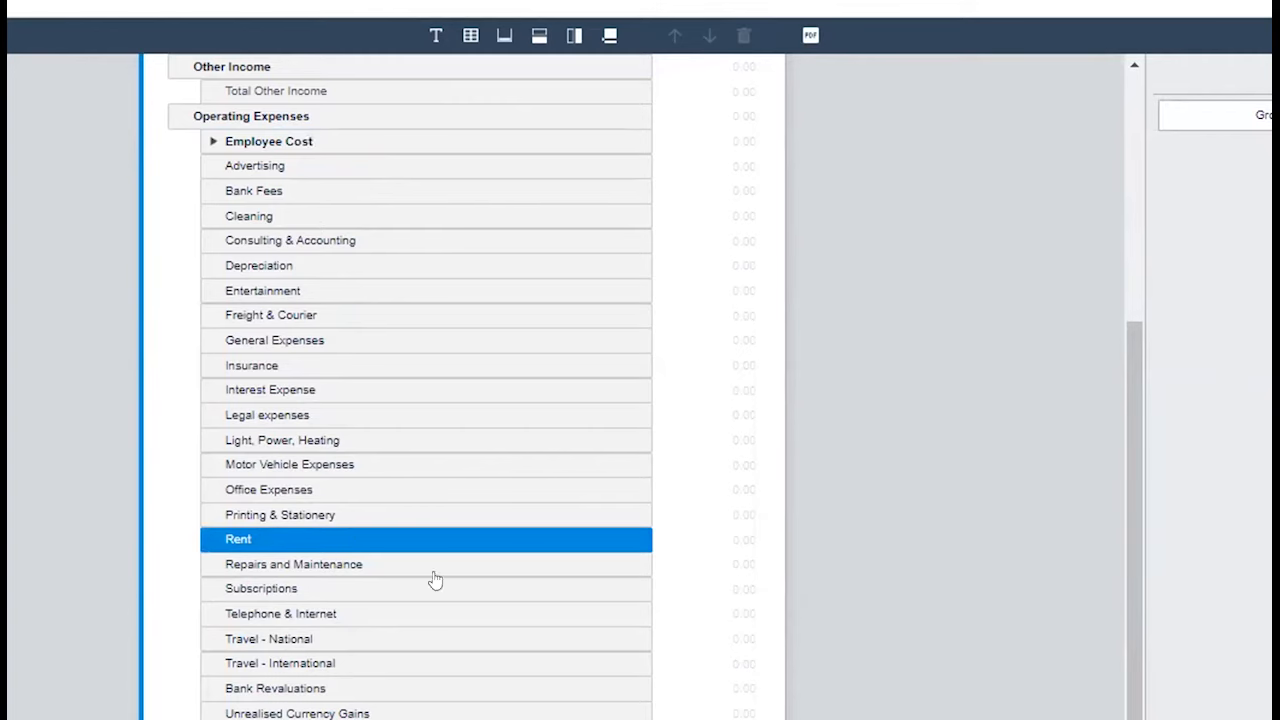
pyautogui.click(411, 549)
pyautogui.scroll(-1, 277, 352)
pyautogui.scroll(3, 277, 352)
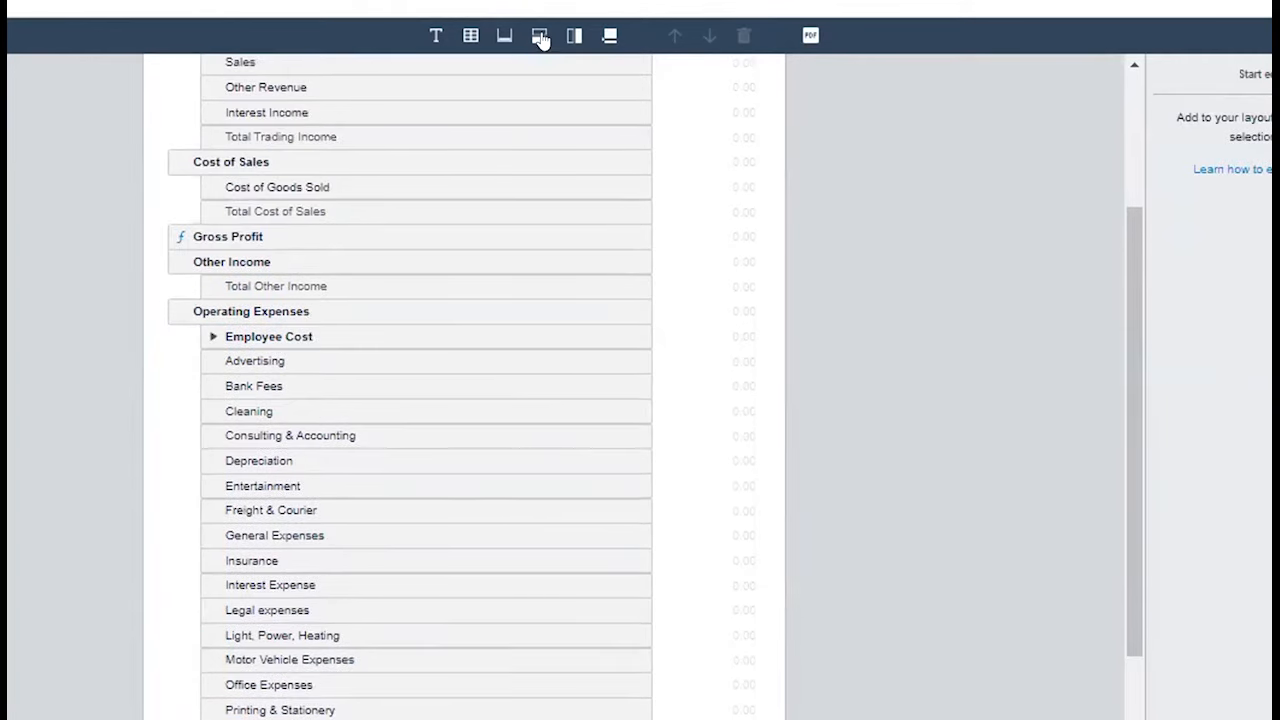
pyautogui.scroll(-1, 277, 664)
pyautogui.scroll(-2, 277, 664)
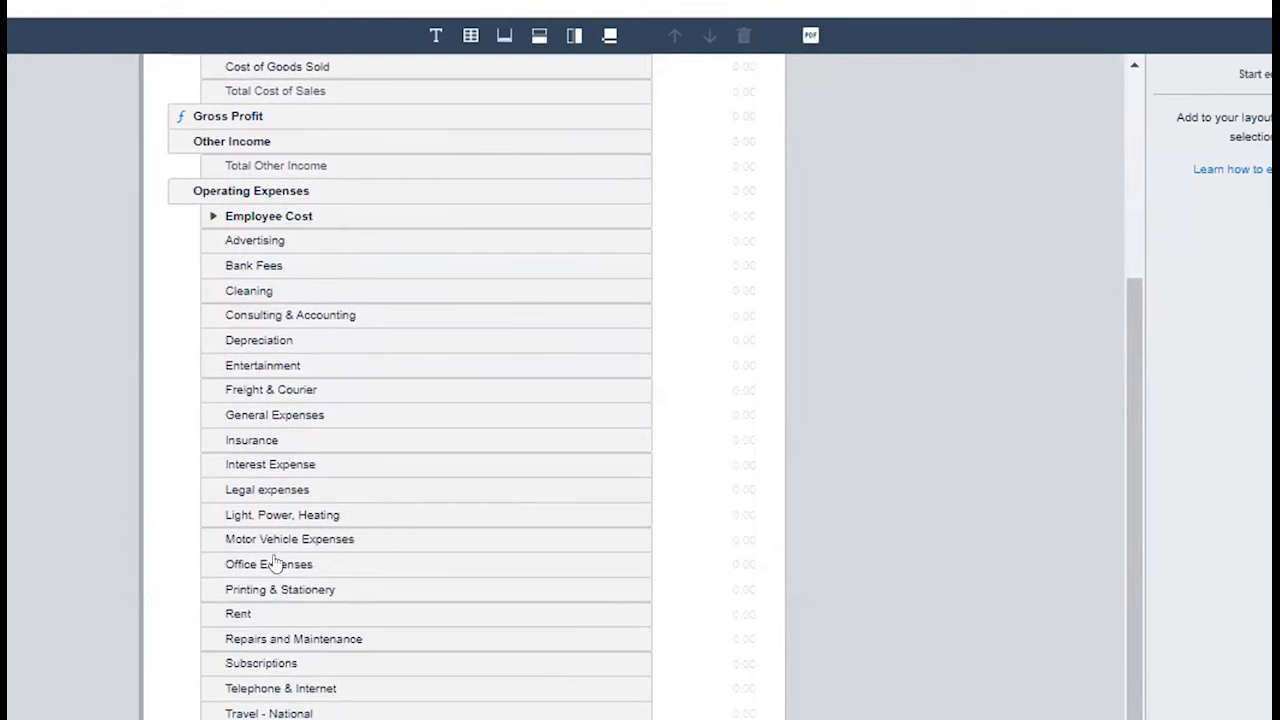
# - Group the Rent account row on its own and give the new group the row heading Rent
pyautogui.click(250, 612)
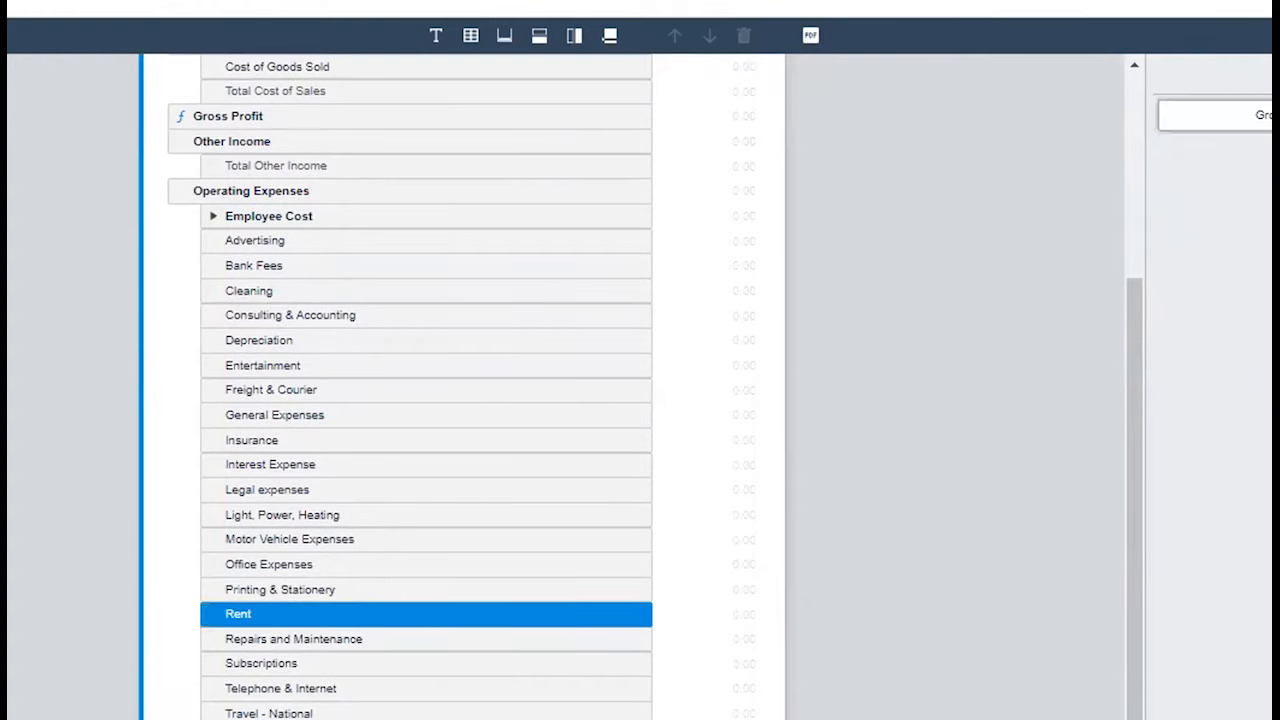
pyautogui.click(1262, 115)
pyautogui.click(1262, 142)
pyautogui.write('Rent')
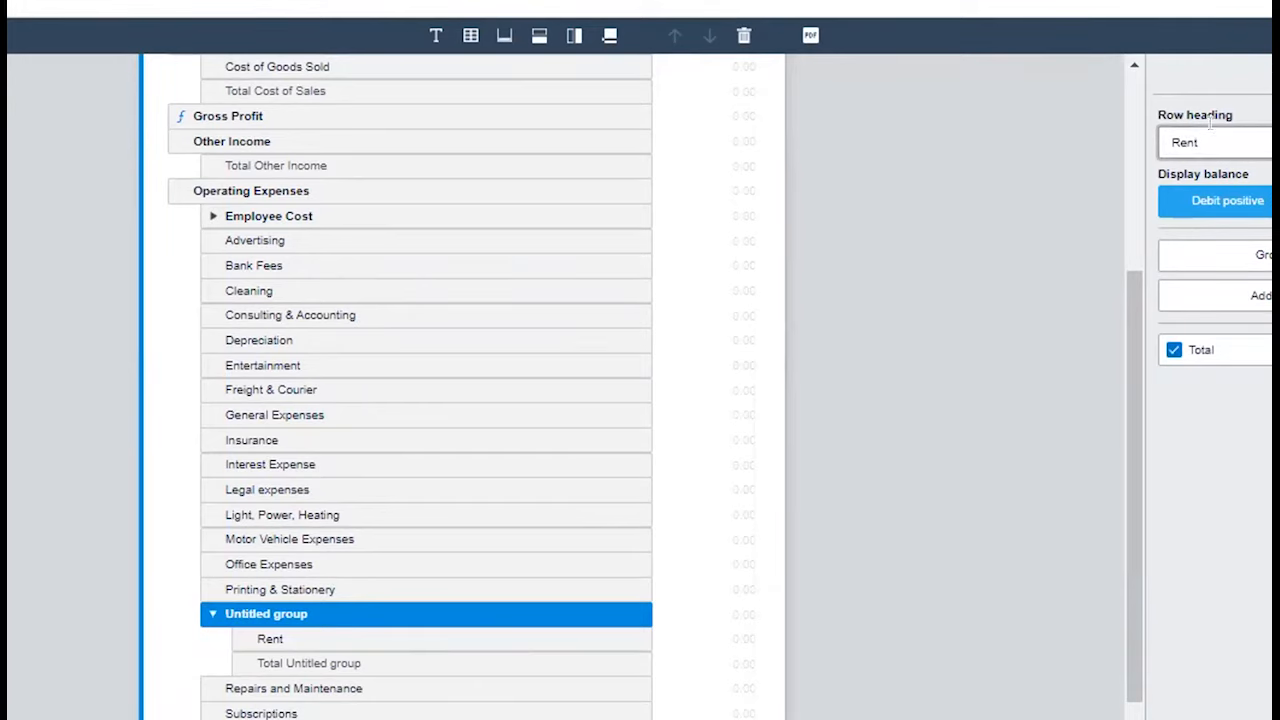
# - Move the Rent group directly below Employee Cost and collapse it
pyautogui.moveTo(440, 600); pyautogui.dragTo(445, 218)
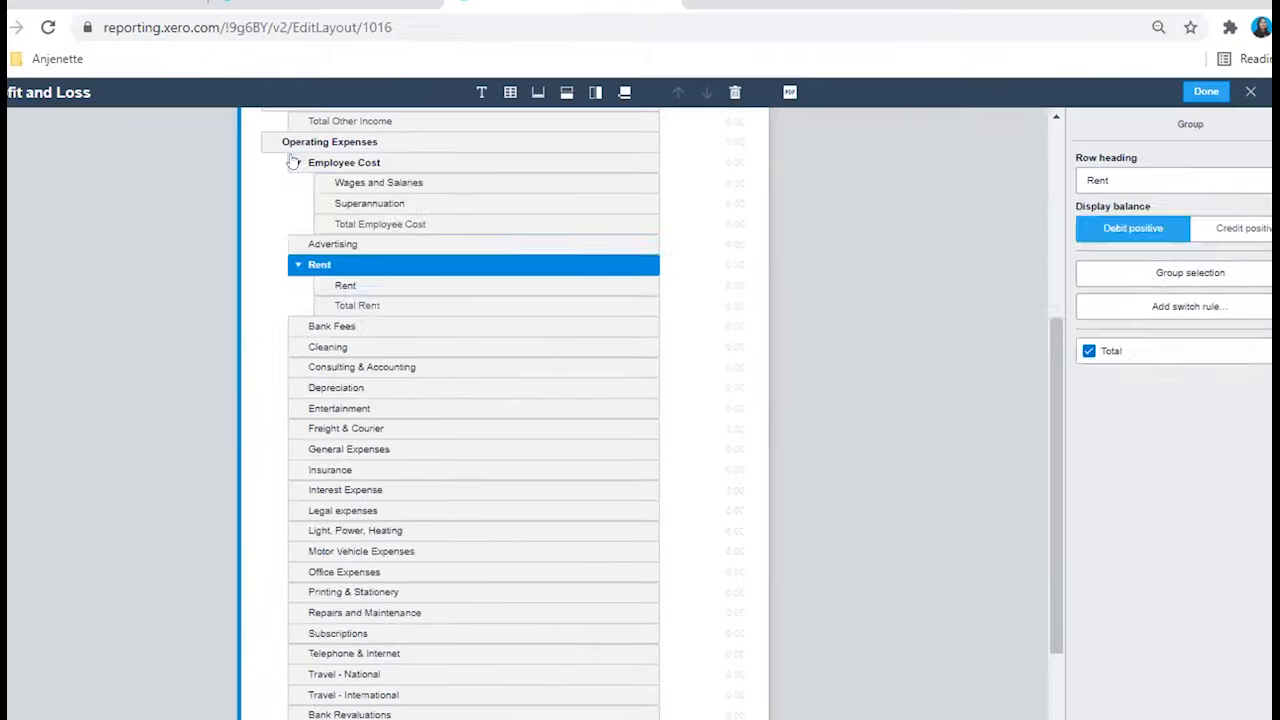
pyautogui.click(298, 163)
pyautogui.moveTo(339, 200); pyautogui.dragTo(341, 168)
pyautogui.click(297, 184)
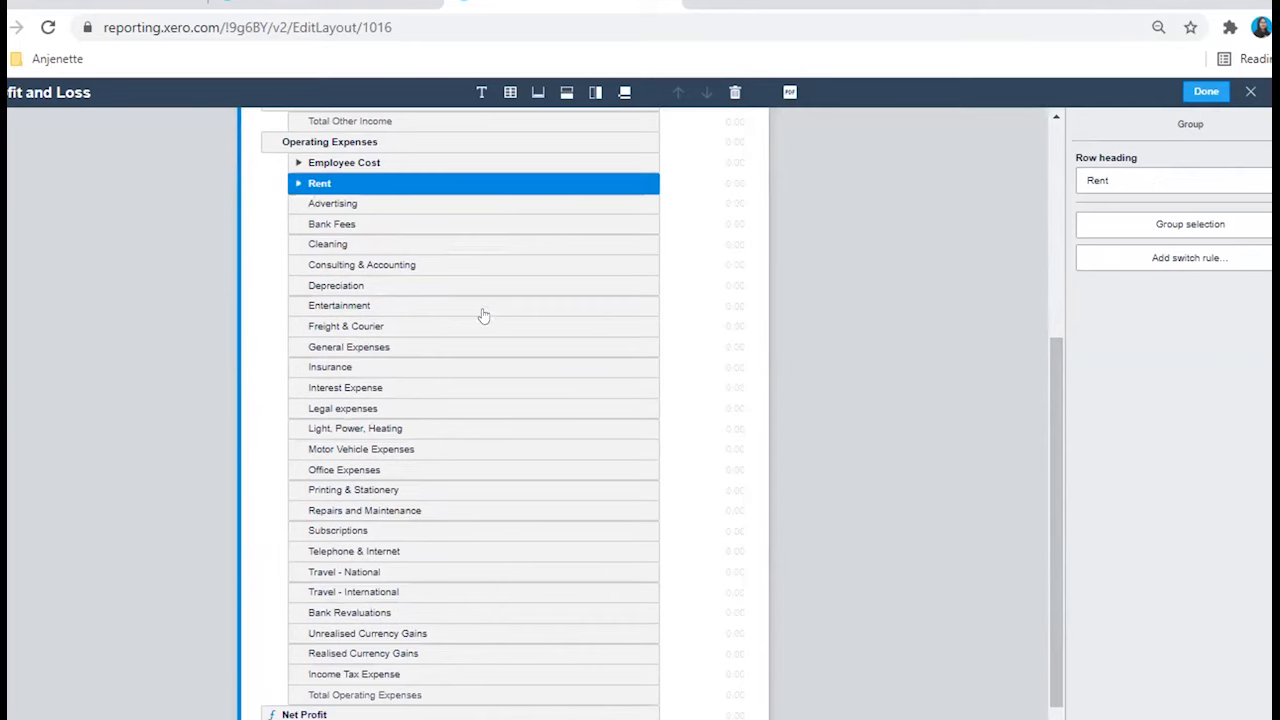
# - Group Light, Power, Heating with Telephone & Internet under the heading Utilities and move the group below Rent
pyautogui.scroll(-1, 518, 440)
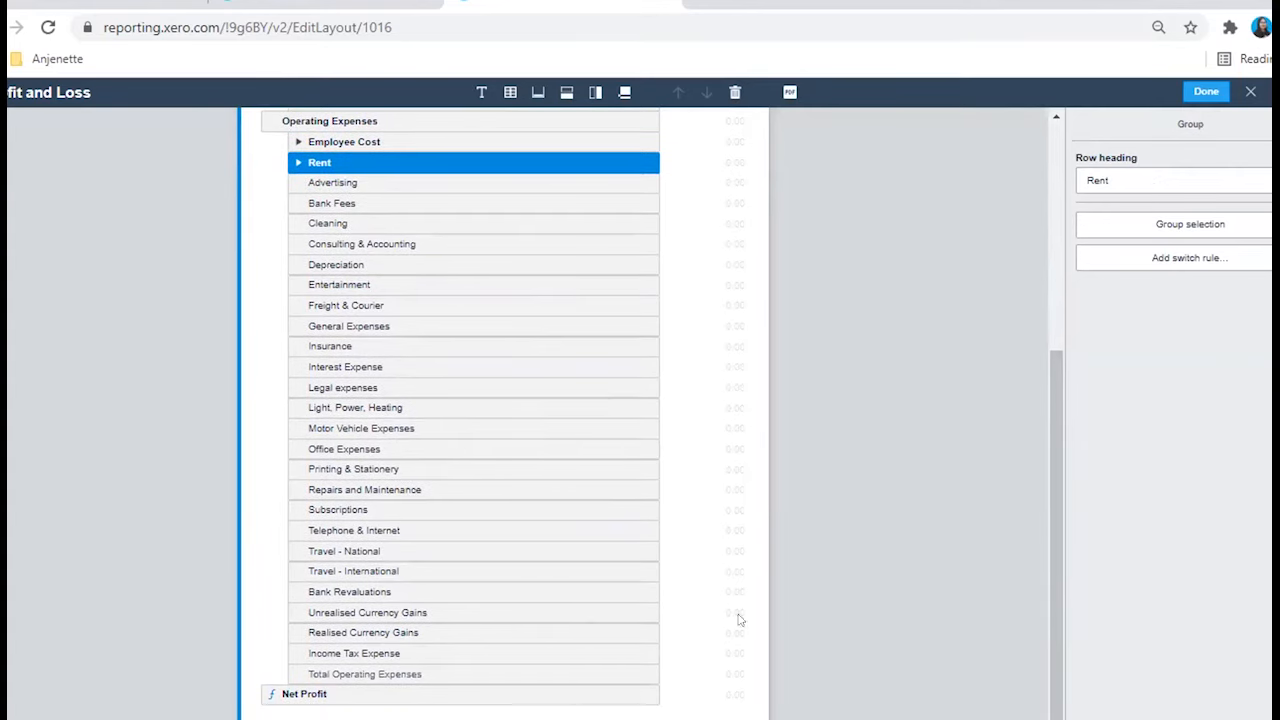
pyautogui.click(355, 407)
pyautogui.keyDown('ctrl'); pyautogui.click(394, 530); pyautogui.keyUp('ctrl')
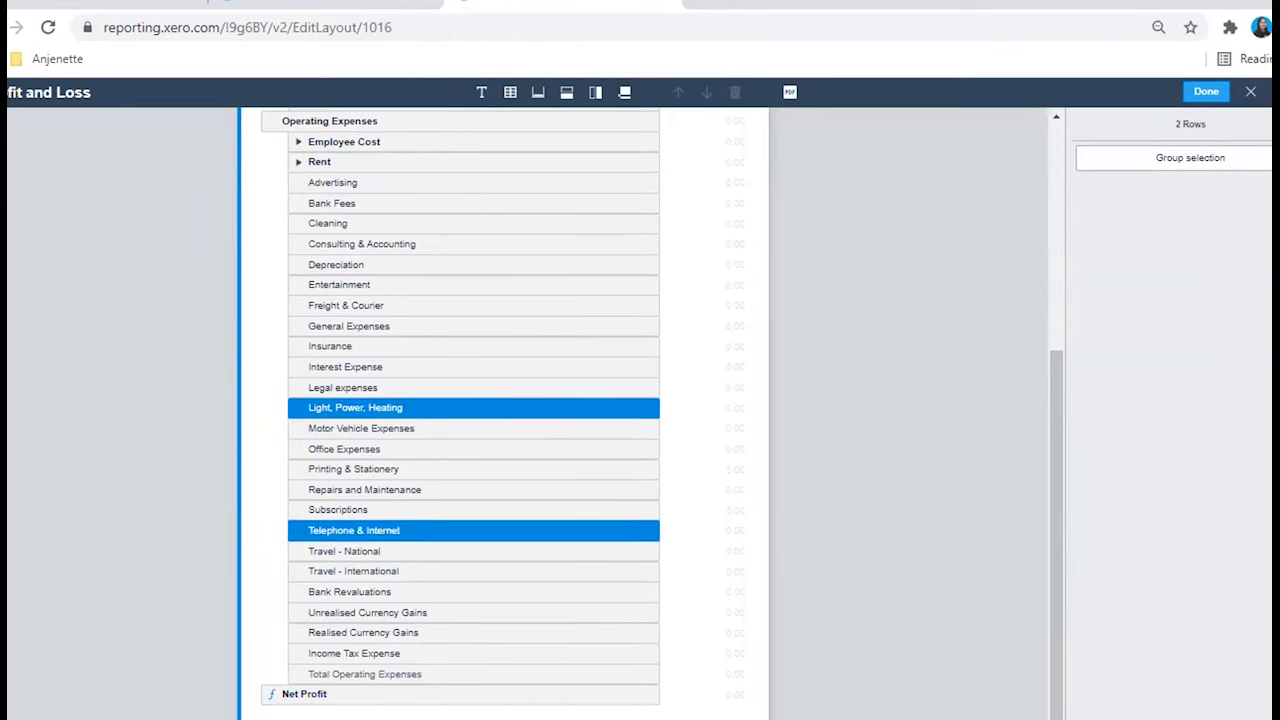
pyautogui.click(1208, 172)
pyautogui.write('Utiltie')
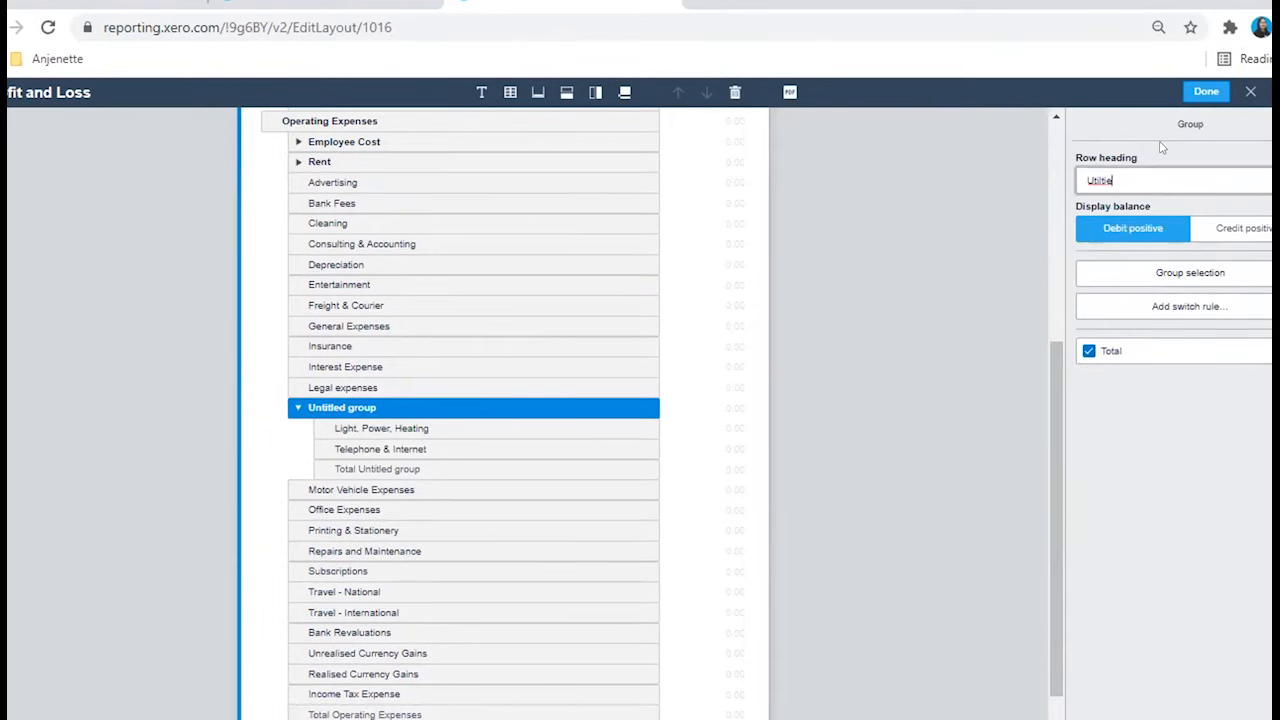
pyautogui.write('lities')
pyautogui.moveTo(367, 405); pyautogui.dragTo(394, 180)
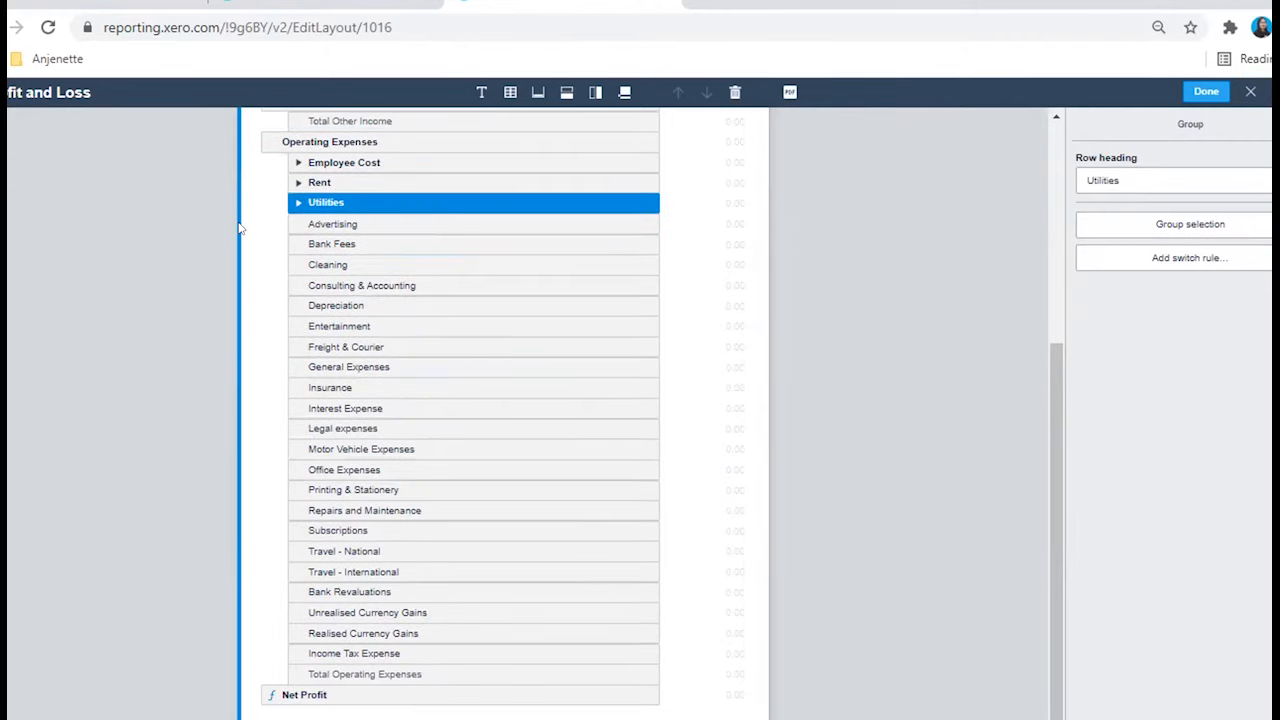
# - Group Travel - National, Travel - International and Motor Vehicle Expenses under the row heading Transportation Expense
pyautogui.click(346, 551)
pyautogui.keyDown('shift'); pyautogui.click(340, 573); pyautogui.keyUp('shift')
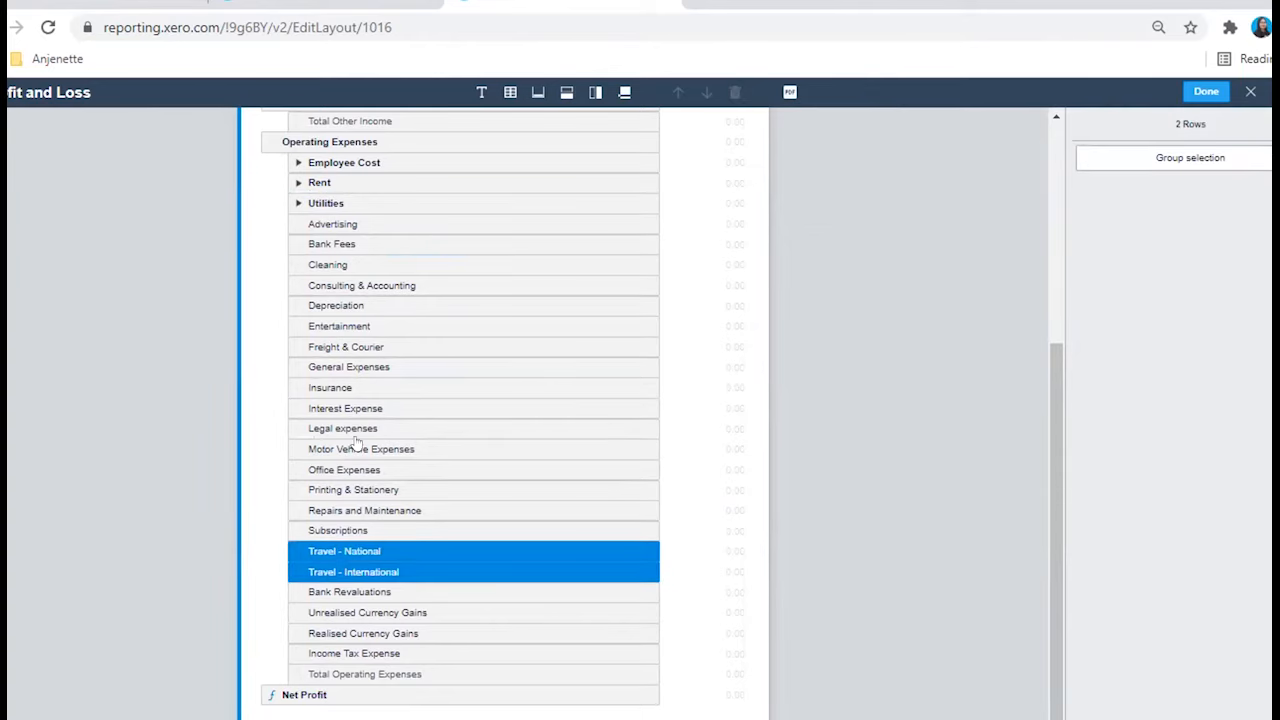
pyautogui.keyDown('ctrl'); pyautogui.click(411, 447); pyautogui.keyUp('ctrl')
pyautogui.click(1127, 160)
pyautogui.write('Transportation Expense')
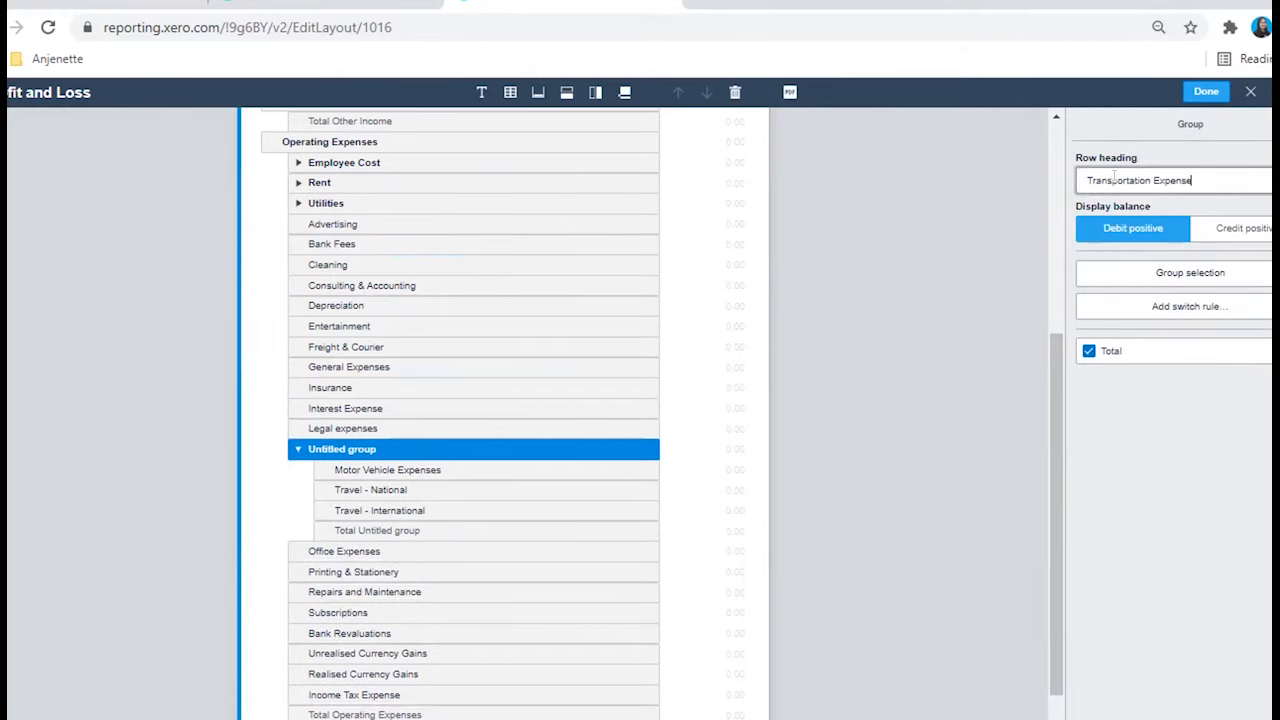
# - Move the Transportation Expense group directly below Utilities and collapse it
pyautogui.click(339, 450)
pyautogui.moveTo(375, 446); pyautogui.dragTo(368, 222)
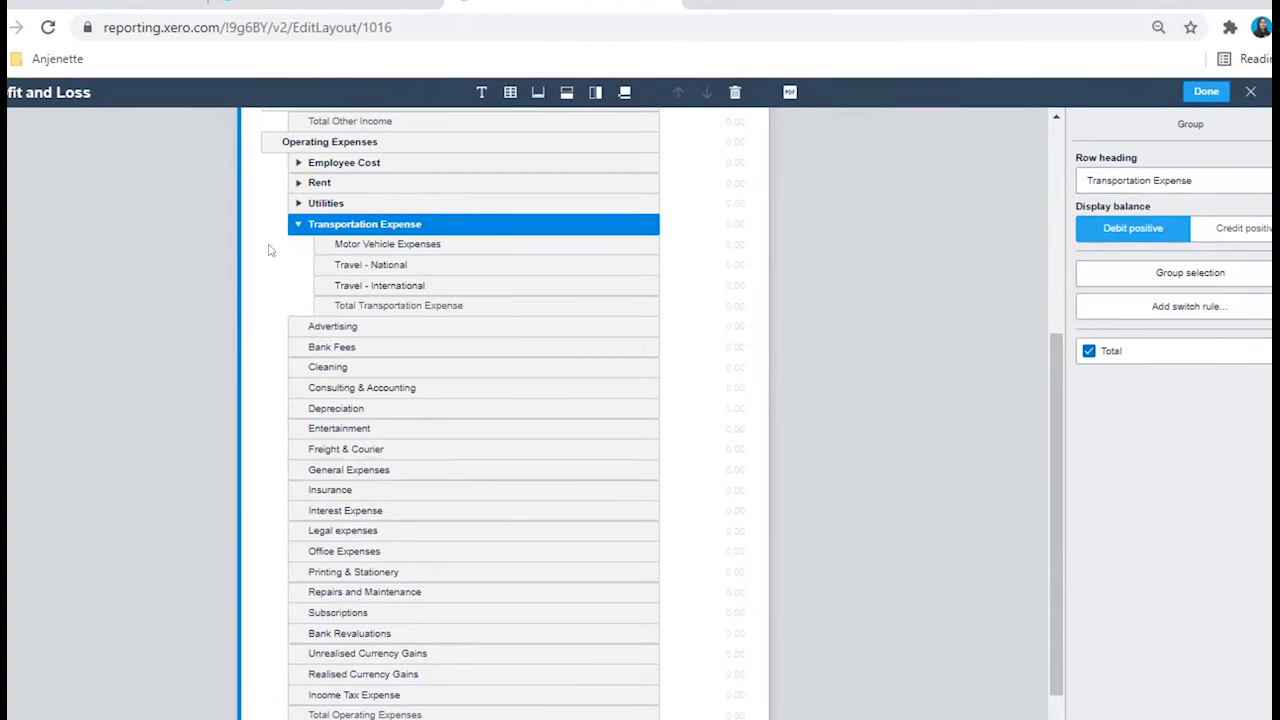
pyautogui.click(297, 225)
pyautogui.click(338, 285)
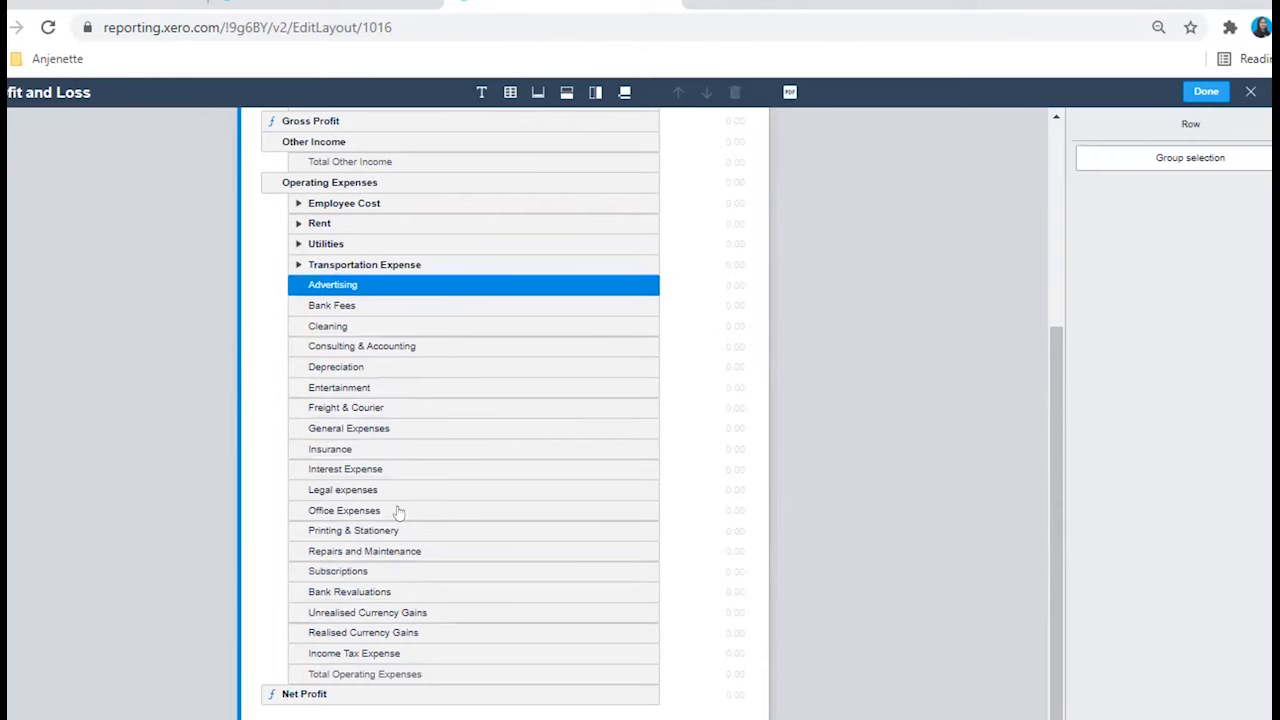
pyautogui.keyDown('shift'); pyautogui.click(397, 652); pyautogui.keyUp('shift')
pyautogui.click(312, 262)
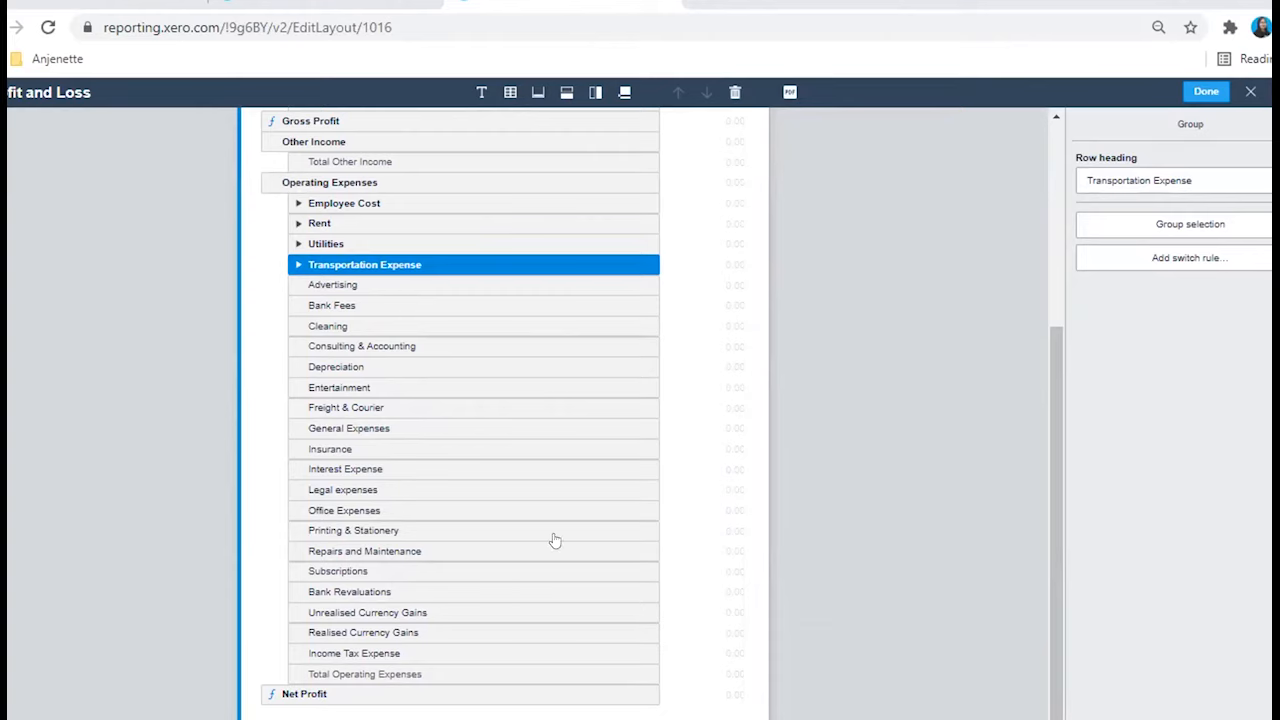
# - Group Bank Fees, Unrealised Currency Gains and Realised Currency Gains under the row heading Bank & Forex
pyautogui.click(343, 306)
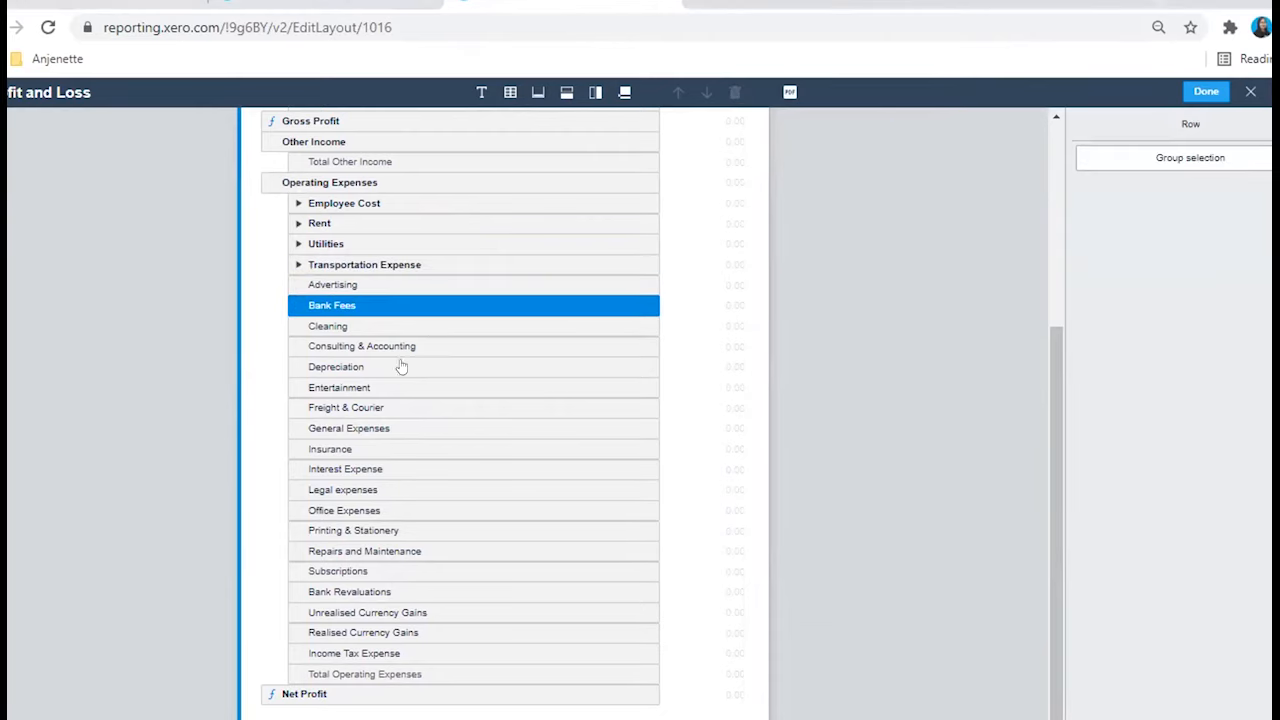
pyautogui.keyDown('ctrl'); pyautogui.click(384, 614); pyautogui.keyUp('ctrl')
pyautogui.keyDown('ctrl'); pyautogui.click(370, 633); pyautogui.keyUp('ctrl')
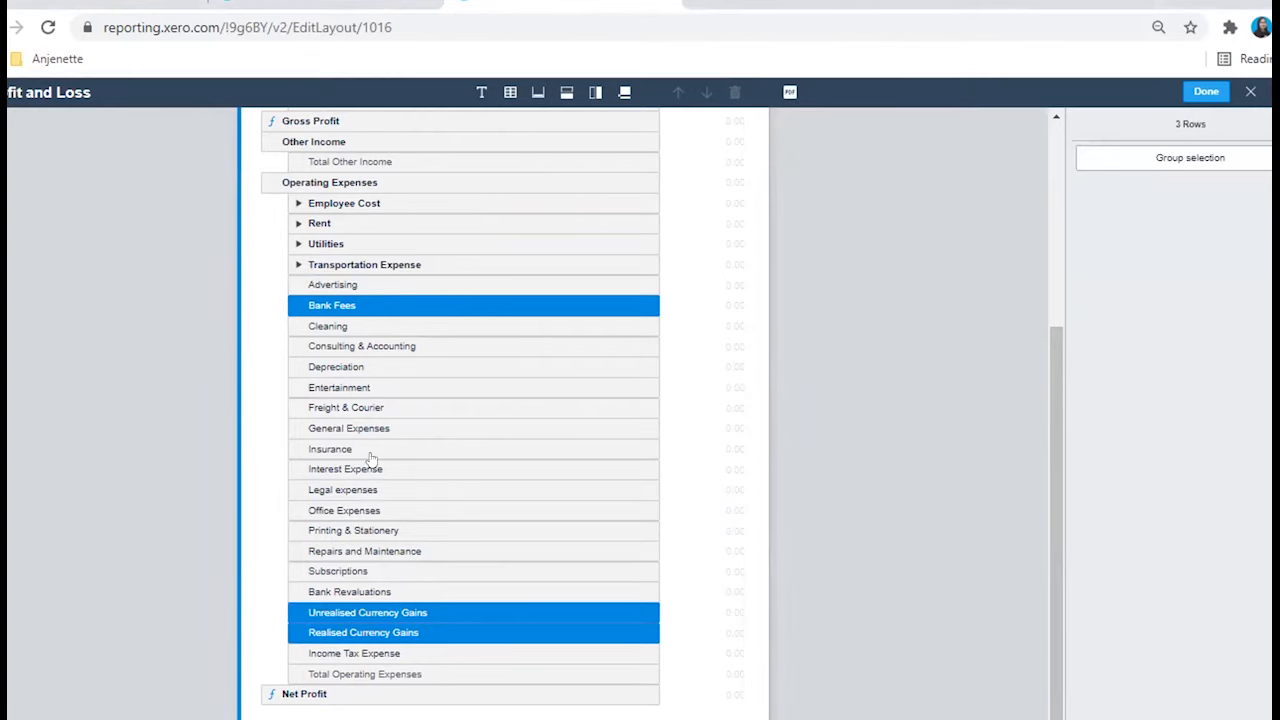
pyautogui.write('gBank & Forex')
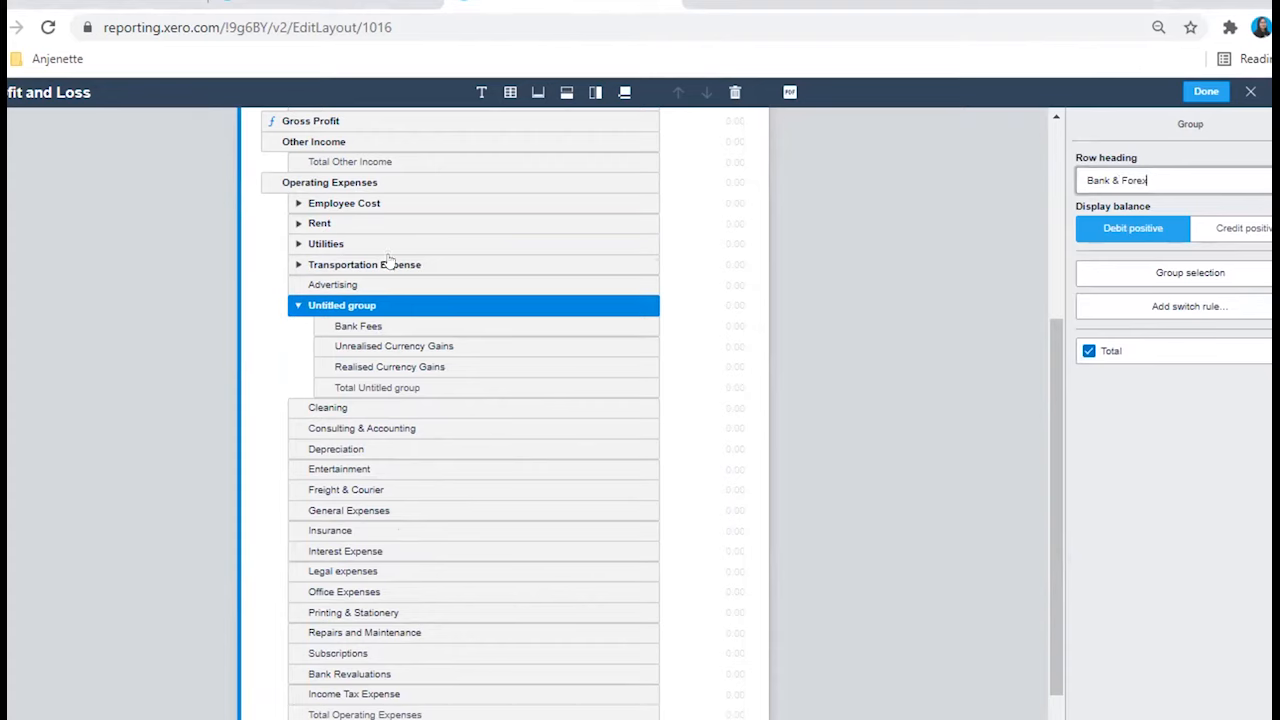
# - Move the Bank & Forex group directly below Transportation Expense and add the Bank Revaluations account to it
pyautogui.moveTo(345, 305); pyautogui.dragTo(366, 274)
pyautogui.click(416, 325)
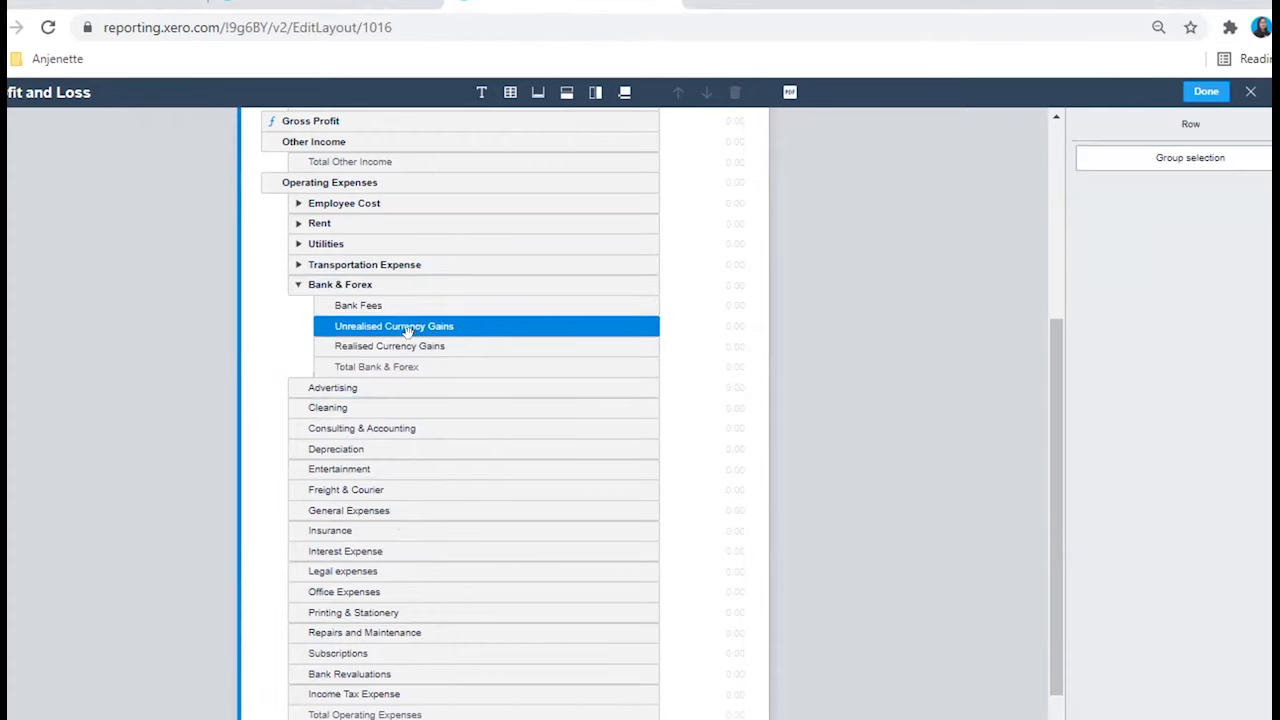
pyautogui.keyDown('shift'); pyautogui.click(417, 342); pyautogui.keyUp('shift')
pyautogui.scroll(-1, 347, 512)
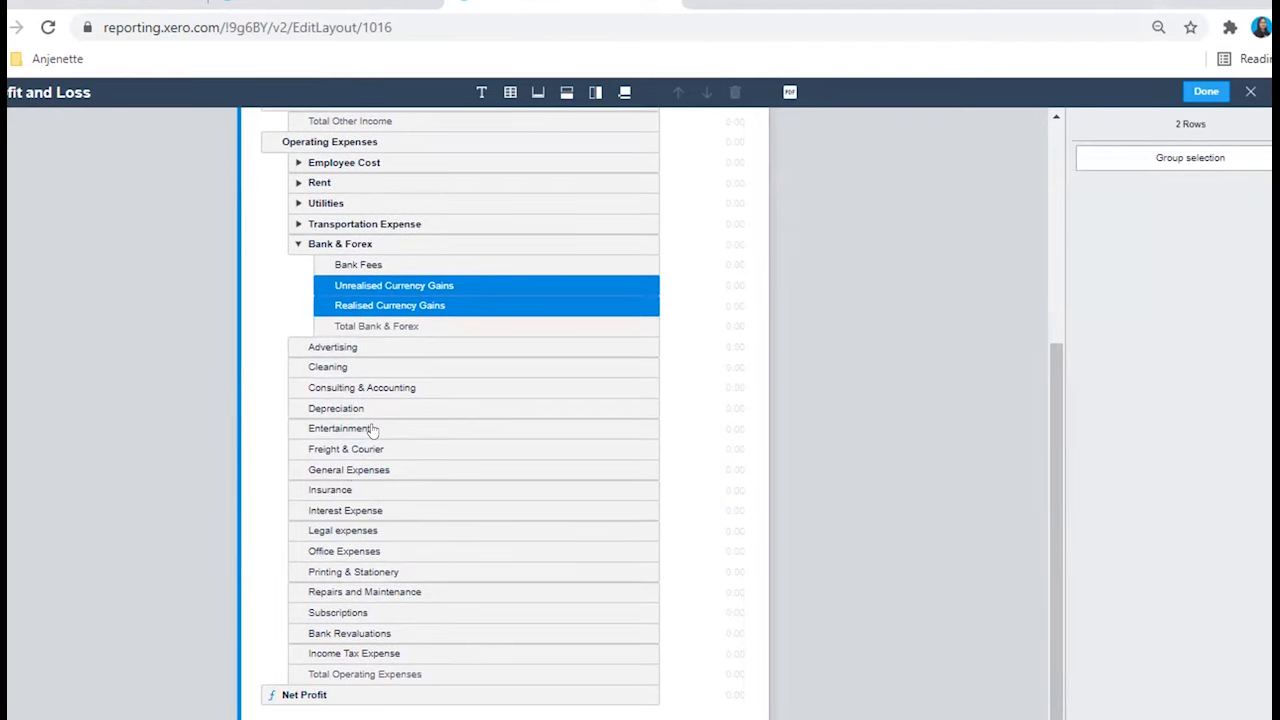
pyautogui.moveTo(337, 633); pyautogui.dragTo(480, 320)
# - Group Unrealised Currency Gains, Realised Currency Gains and Bank Revaluations under the heading Forex inside Bank & Forex, and collapse that subgroup
pyautogui.click(414, 284)
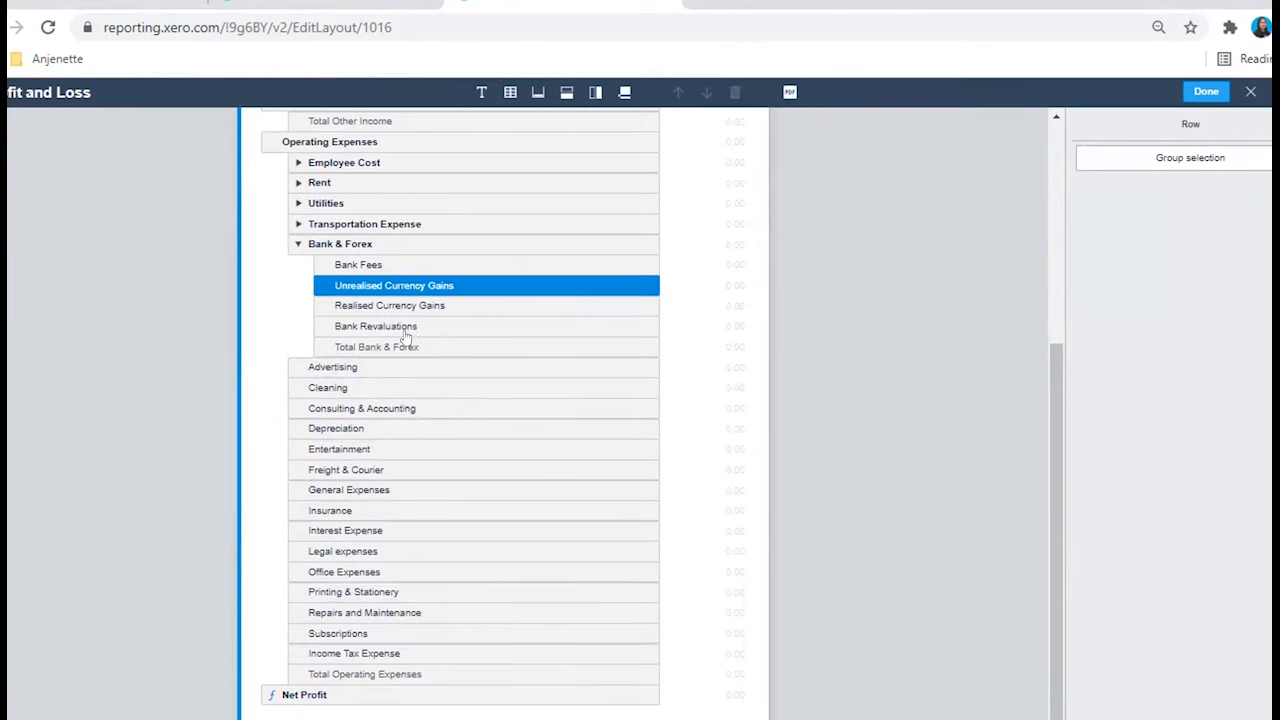
pyautogui.keyDown('shift'); pyautogui.click(405, 324); pyautogui.keyUp('shift')
pyautogui.click(1126, 161)
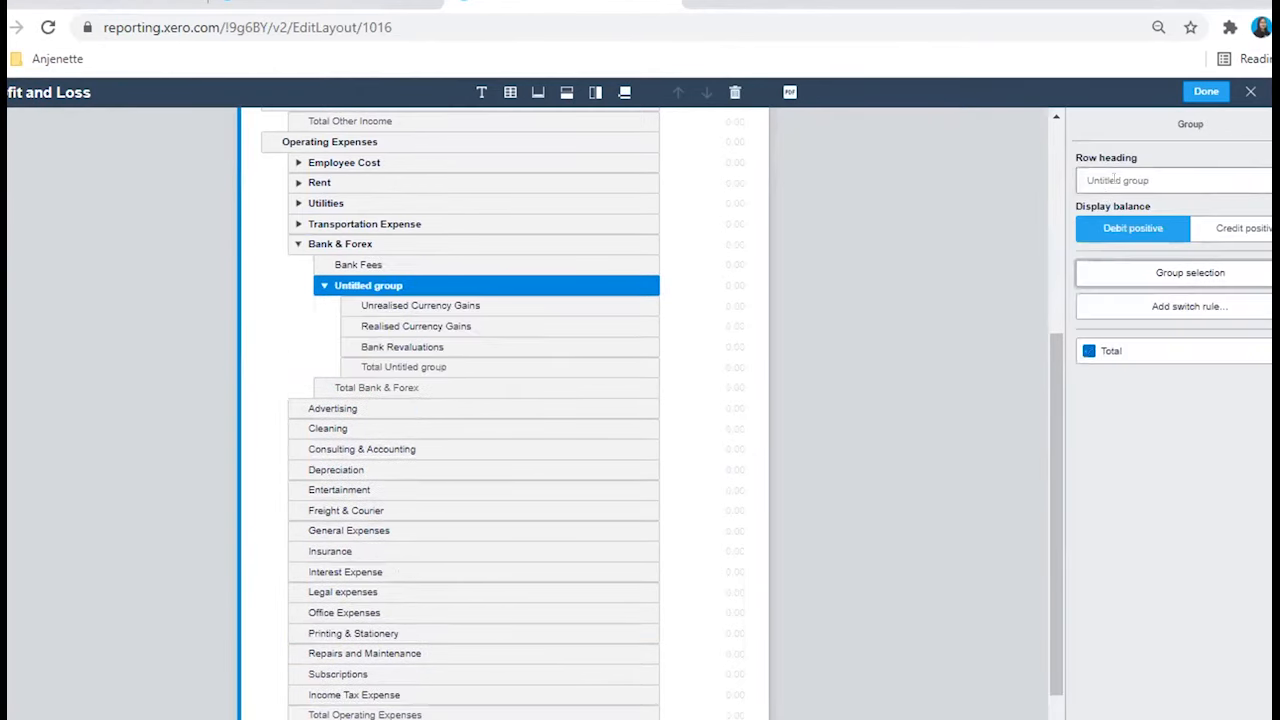
pyautogui.click(1113, 182)
pyautogui.write('Forex')
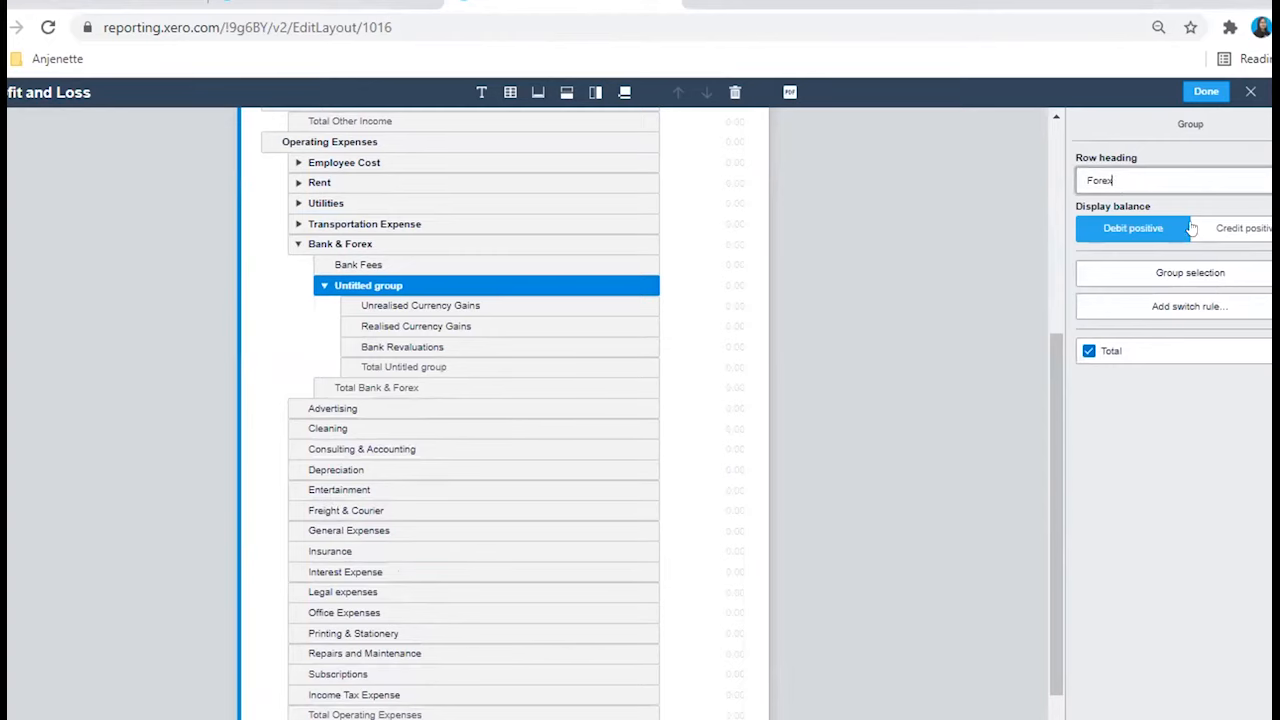
pyautogui.click(432, 277)
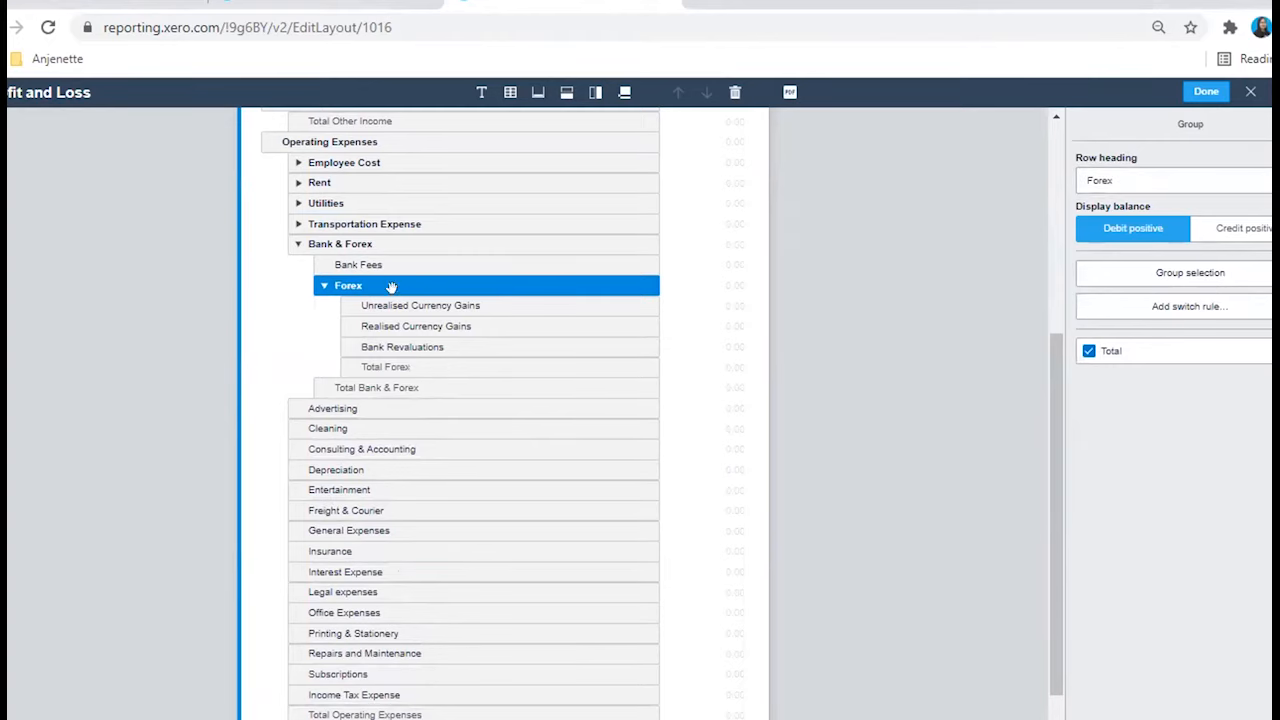
pyautogui.click(326, 286)
pyautogui.click(296, 286)
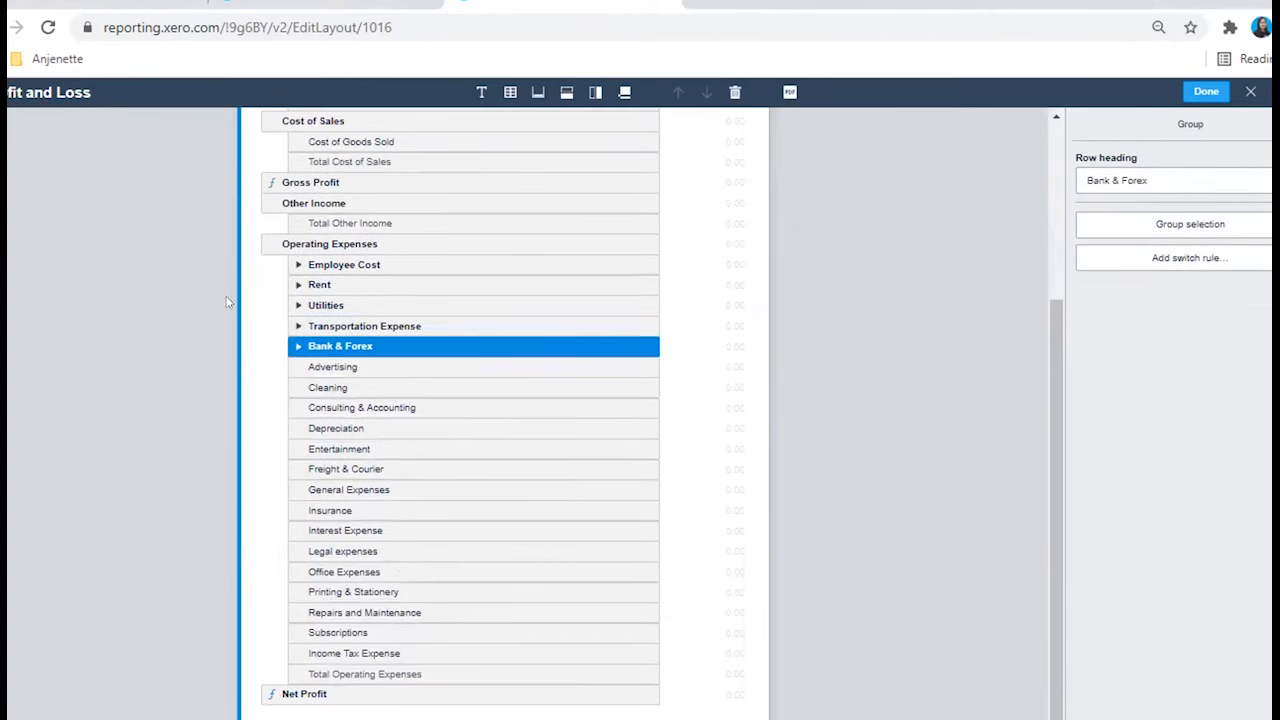
pyautogui.click(296, 343)
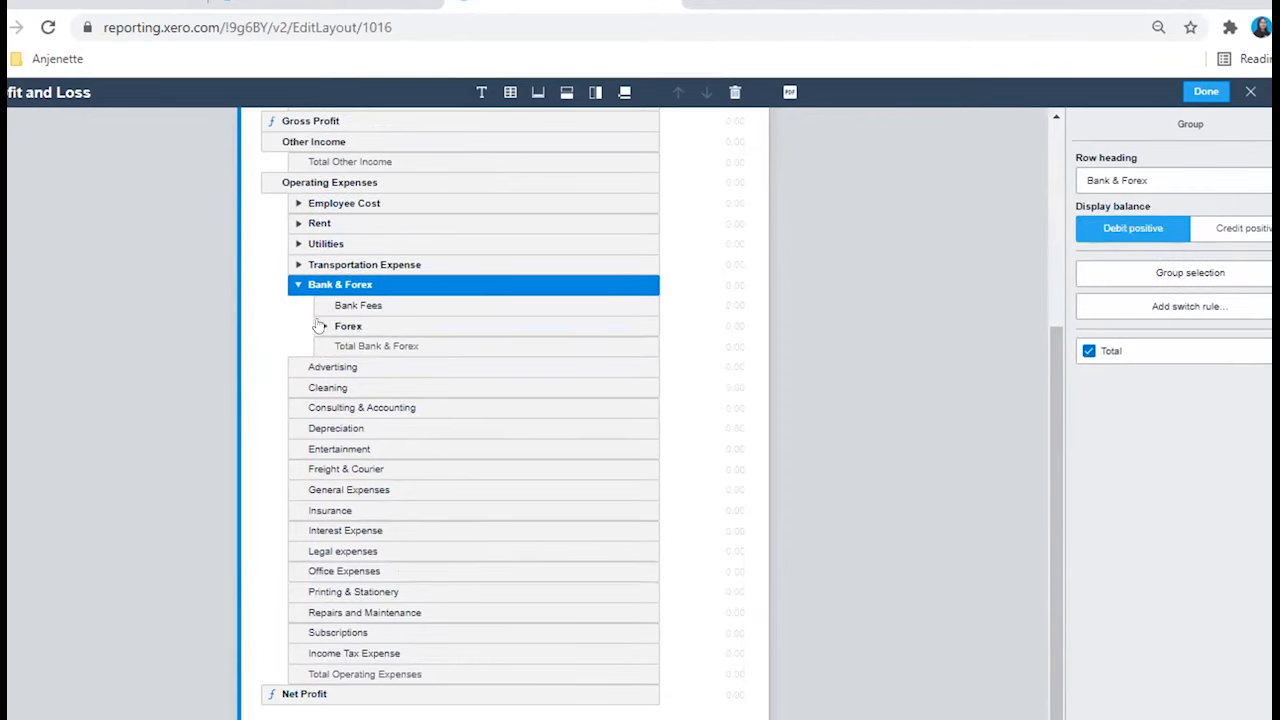
# - Group Consulting & Accounting and Legal expenses under the heading Professional Fees, collapse the group and place it directly below Bank & Forex
pyautogui.click(341, 405)
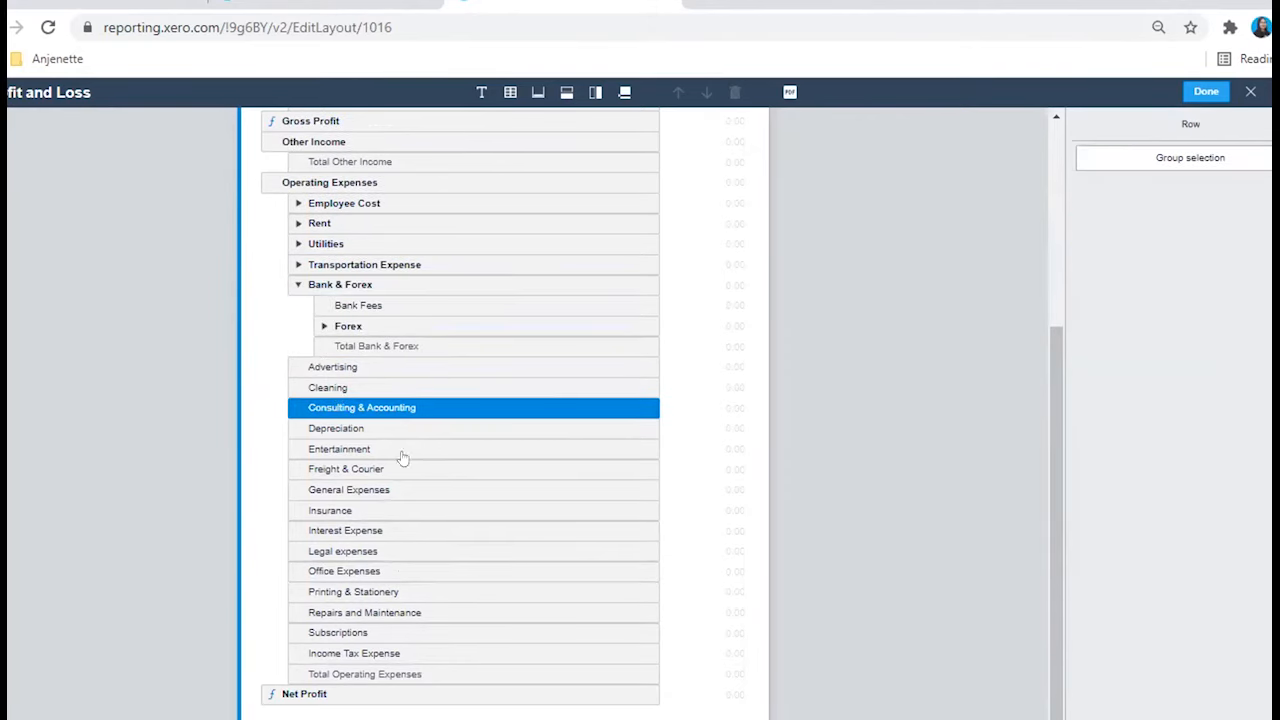
pyautogui.keyDown('ctrl'); pyautogui.click(350, 551); pyautogui.keyUp('ctrl')
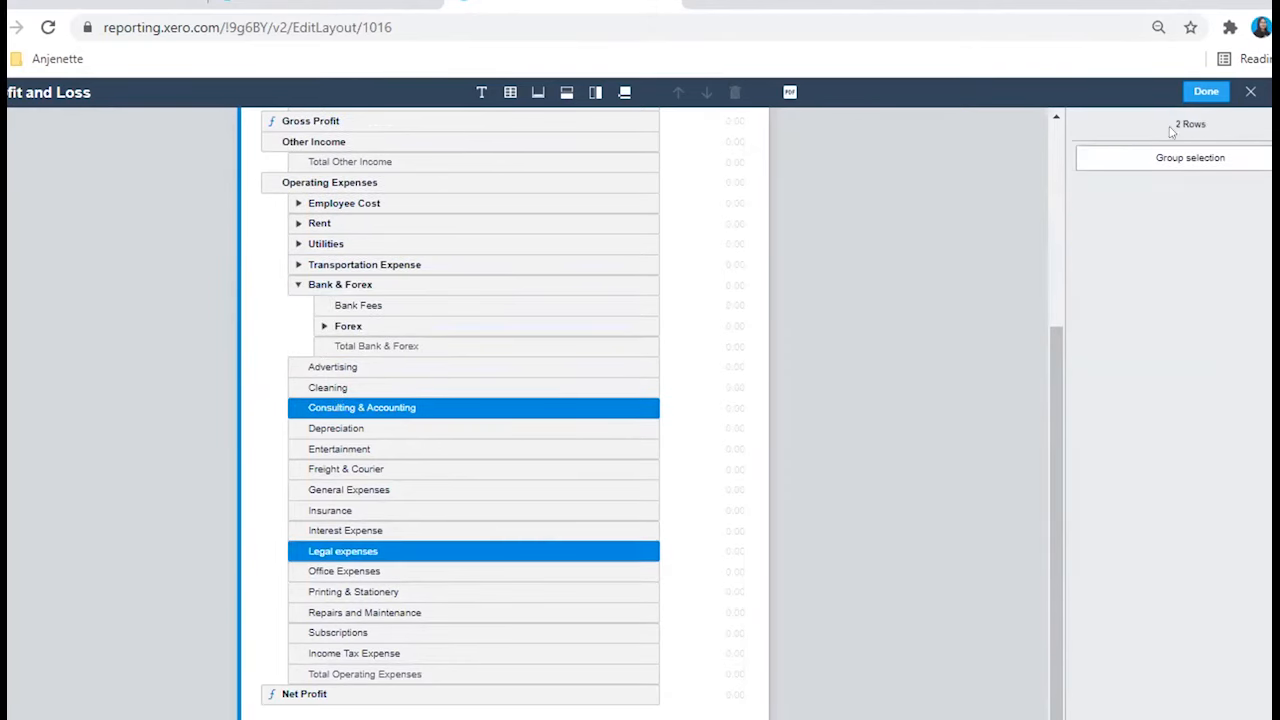
pyautogui.click(1145, 162)
pyautogui.click(1128, 184)
pyautogui.write('Fees')
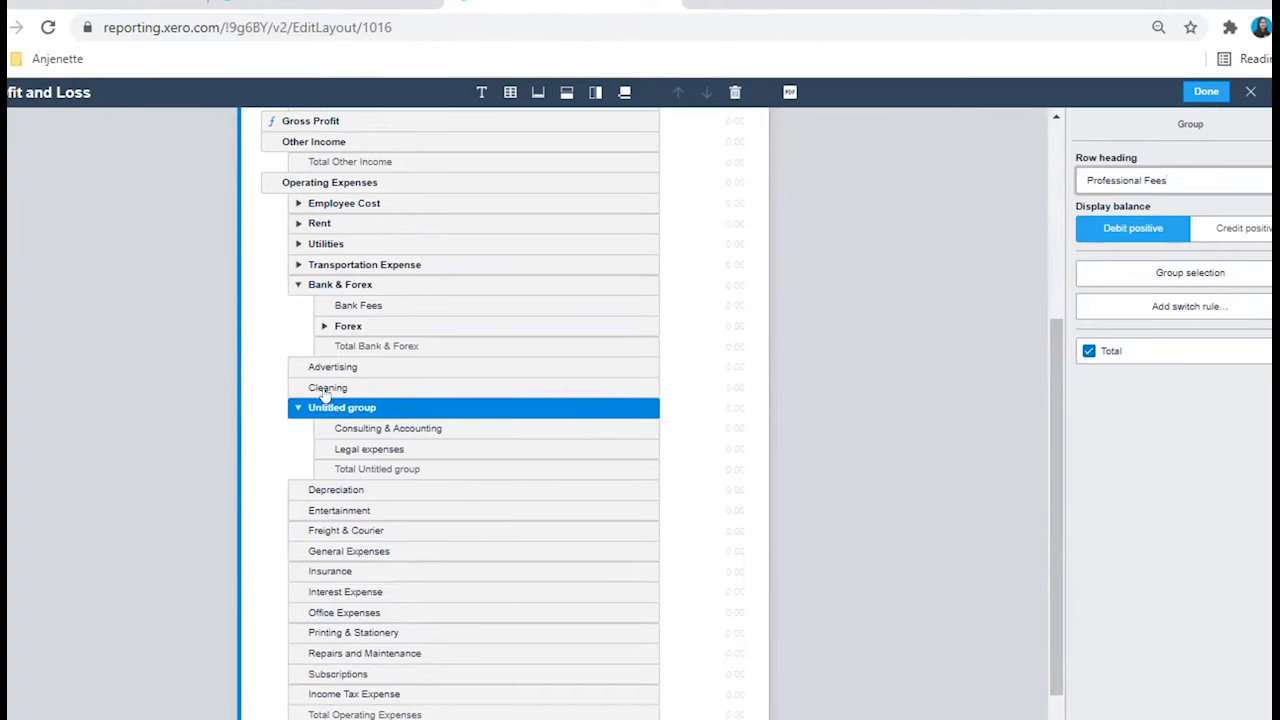
pyautogui.moveTo(300, 405); pyautogui.dragTo(340, 390)
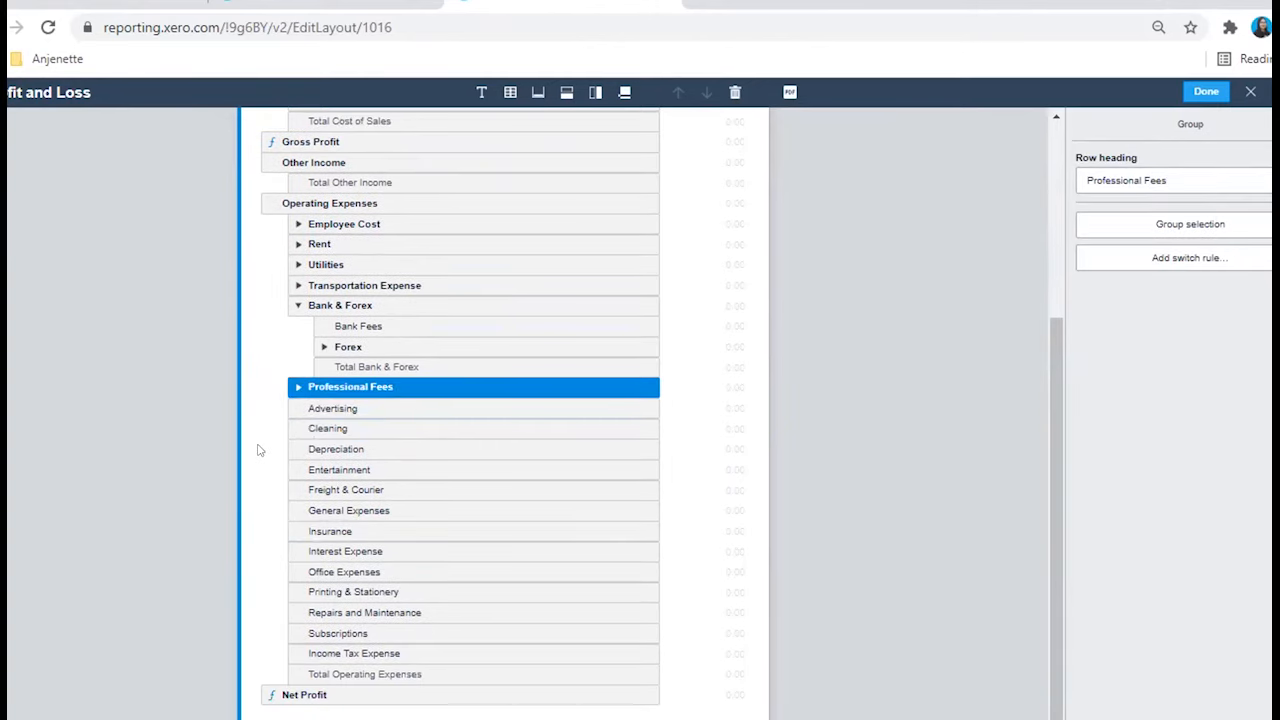
# - Group the remaining accounts from Advertising to Income Tax Expense under the row heading Administrative Cost and collapse the group
pyautogui.click(335, 409)
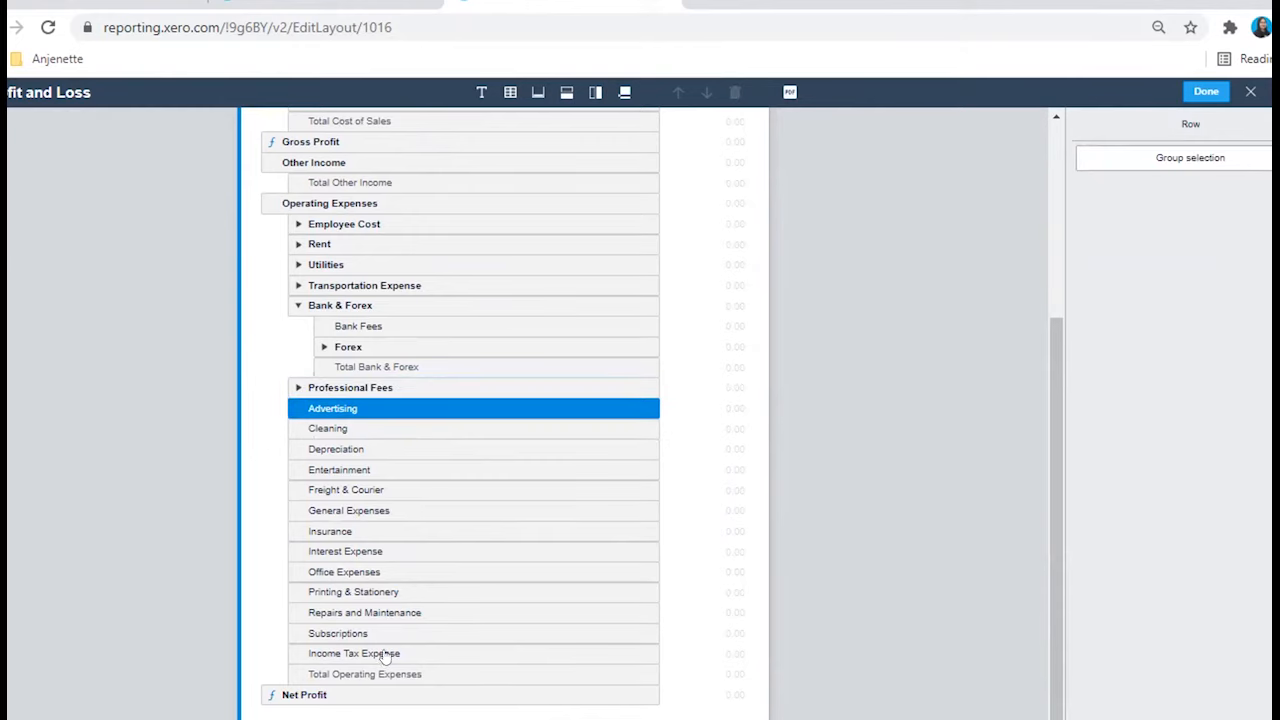
pyautogui.keyDown('shift'); pyautogui.click(383, 655); pyautogui.keyUp('shift')
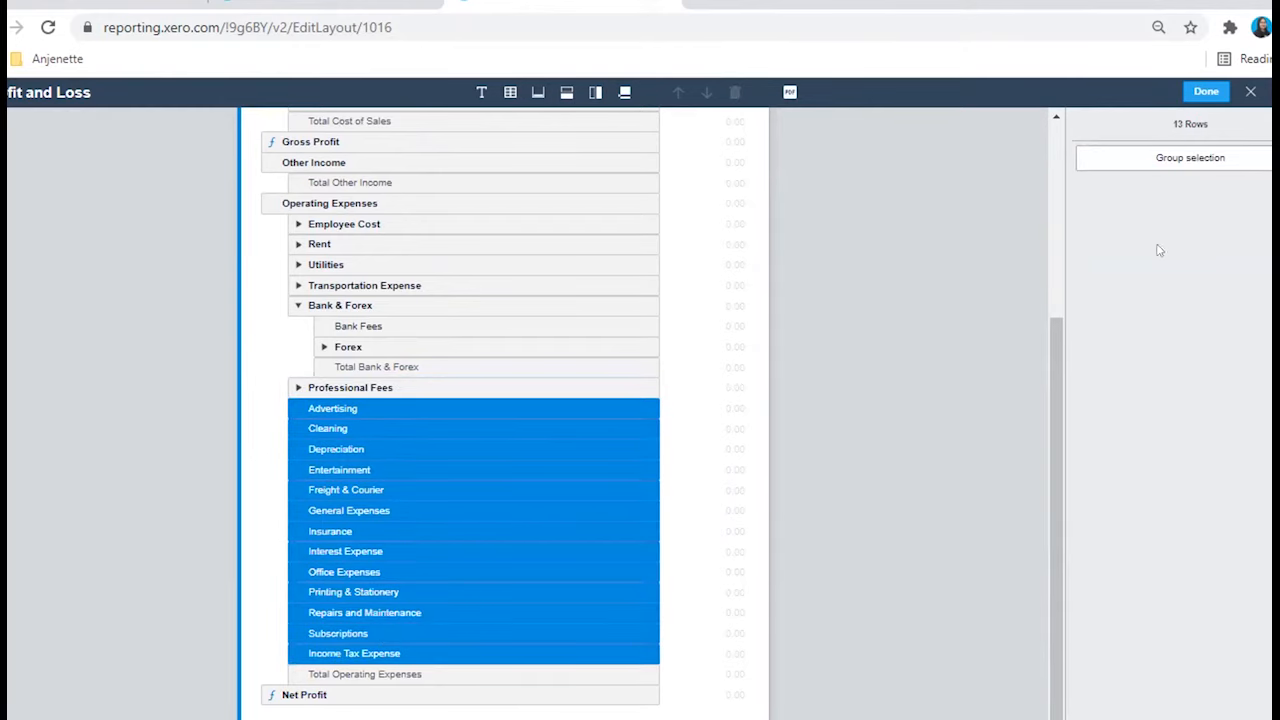
pyautogui.click(1132, 160)
pyautogui.write('Administrative Cost')
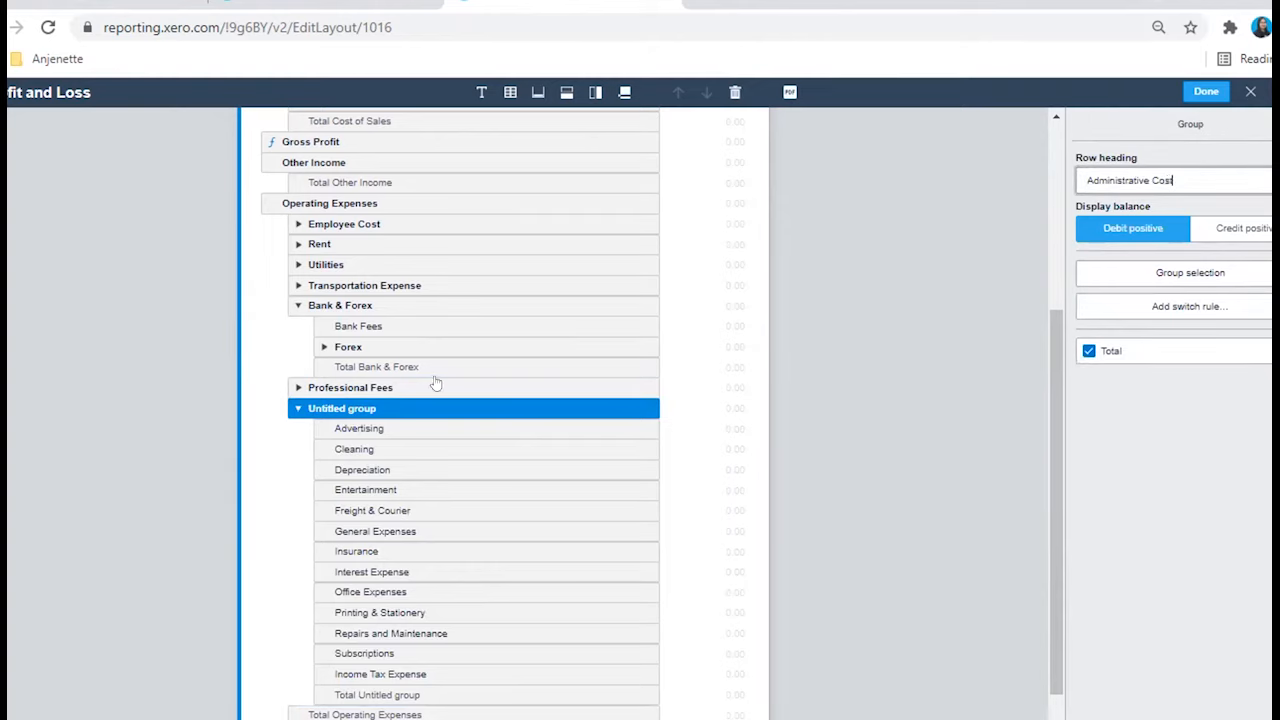
pyautogui.click(417, 410)
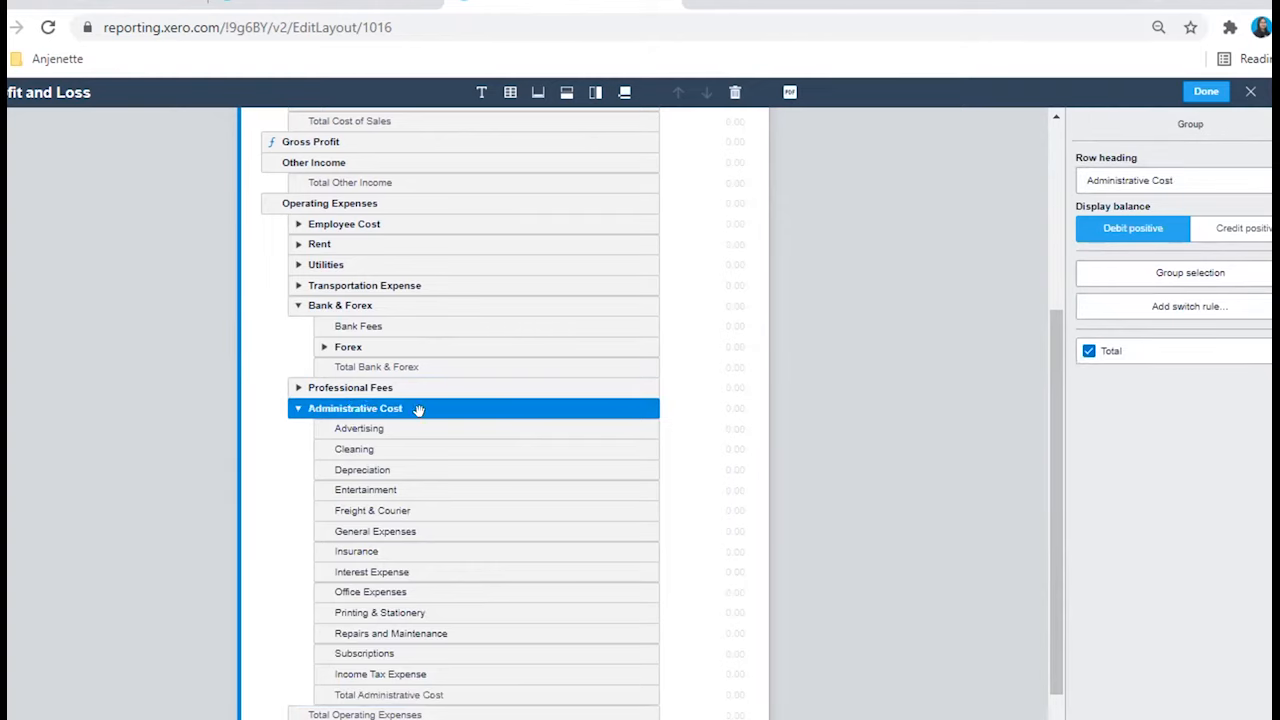
pyautogui.click(296, 409)
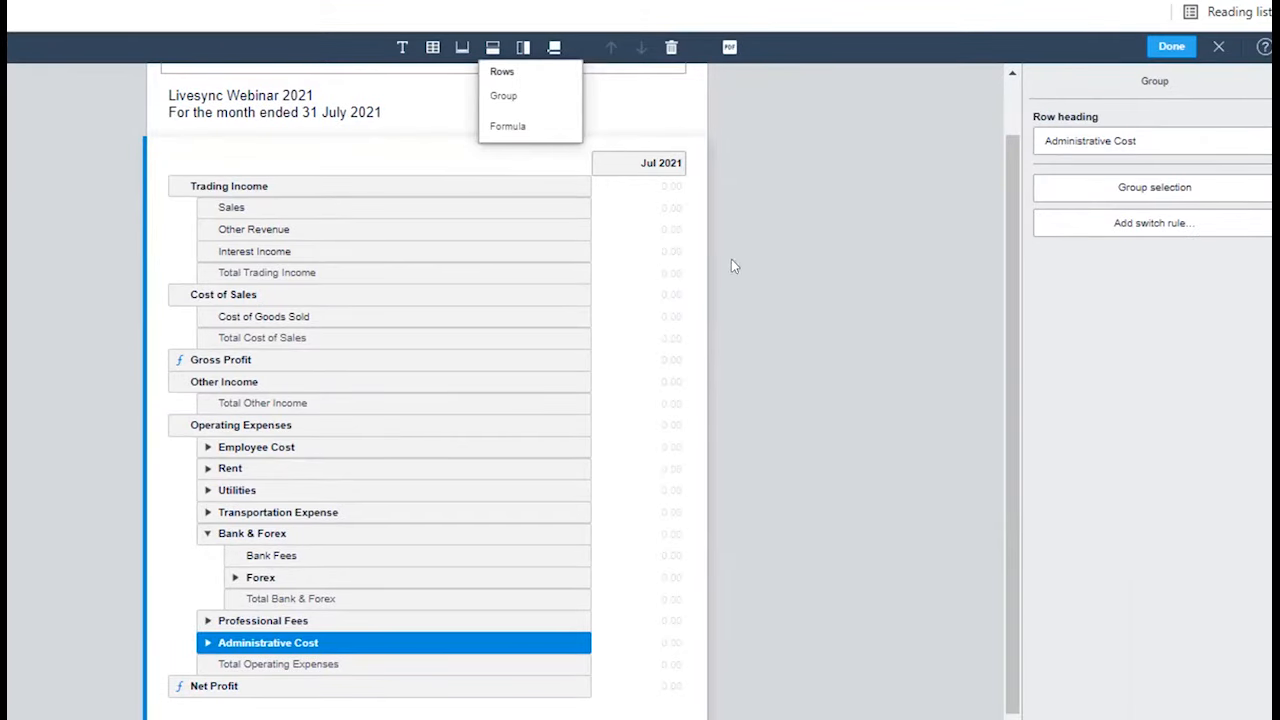
pyautogui.click(731, 265)
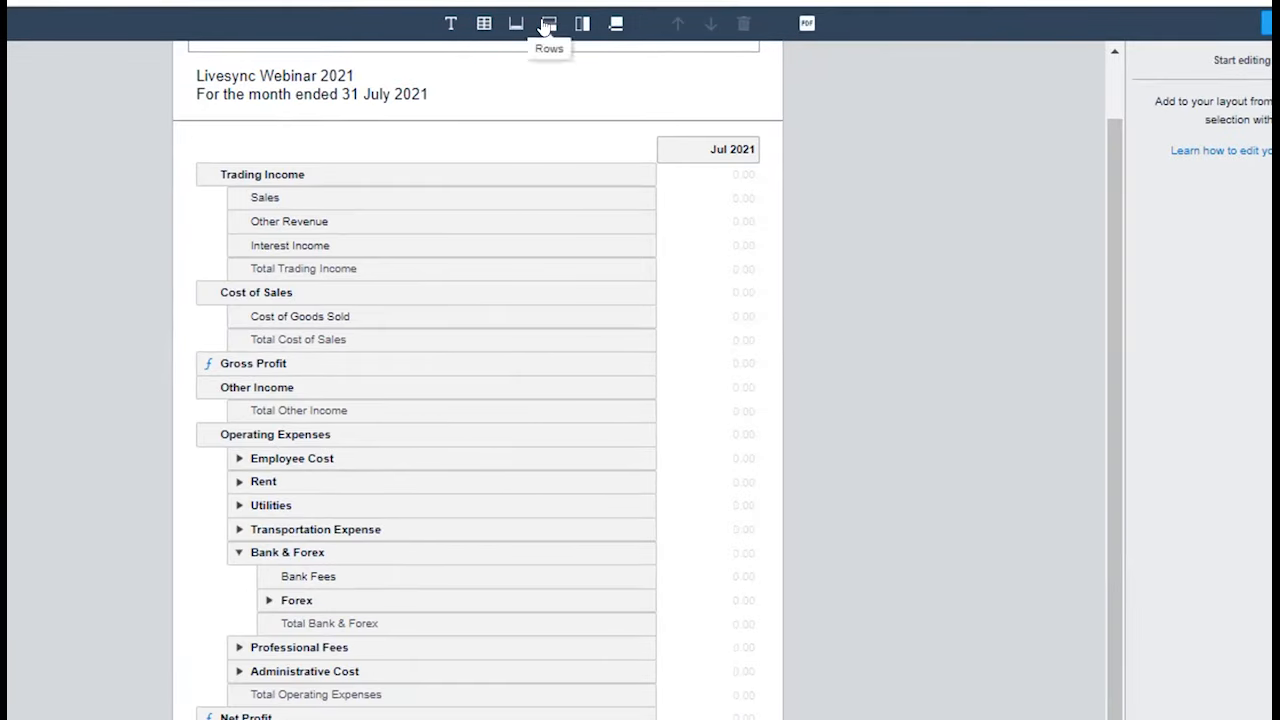
# - Examine how the Gross Profit and Net Profit rows are built from formulas over the report's groups
pyautogui.click(547, 24)
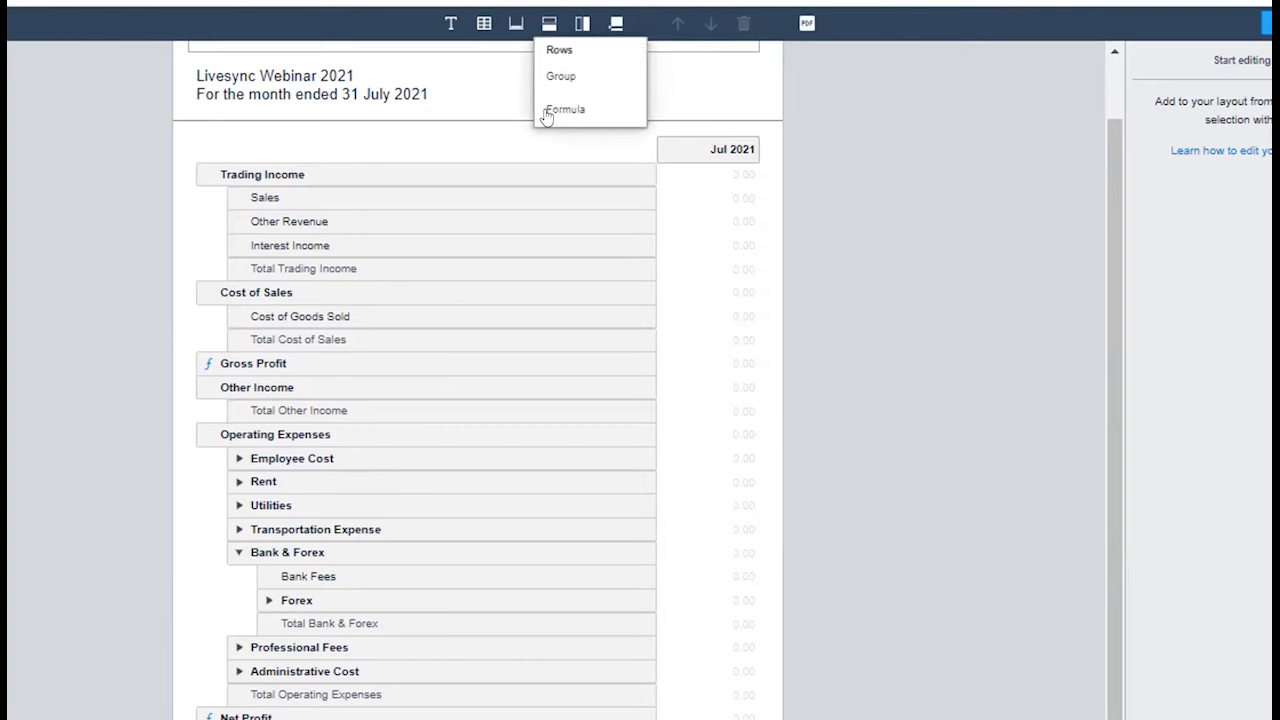
pyautogui.click(454, 172)
pyautogui.click(460, 290)
pyautogui.click(345, 172)
pyautogui.click(329, 292)
pyautogui.click(310, 365)
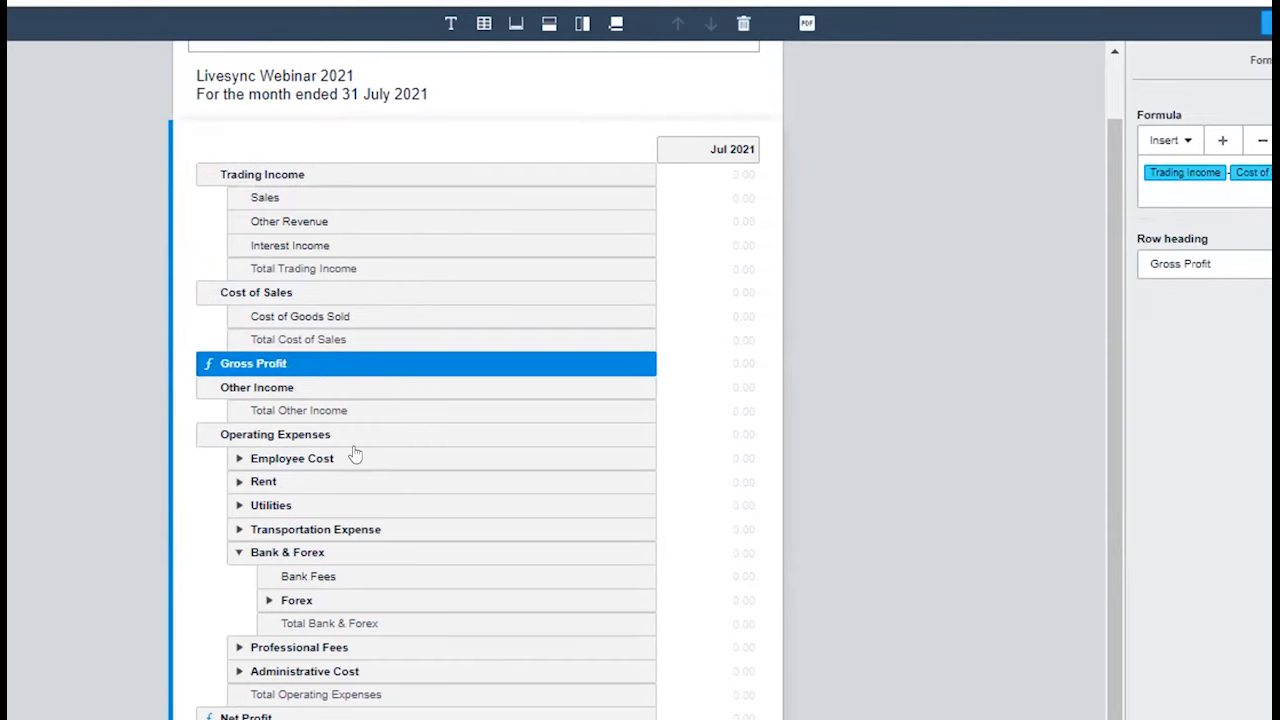
pyautogui.click(268, 712)
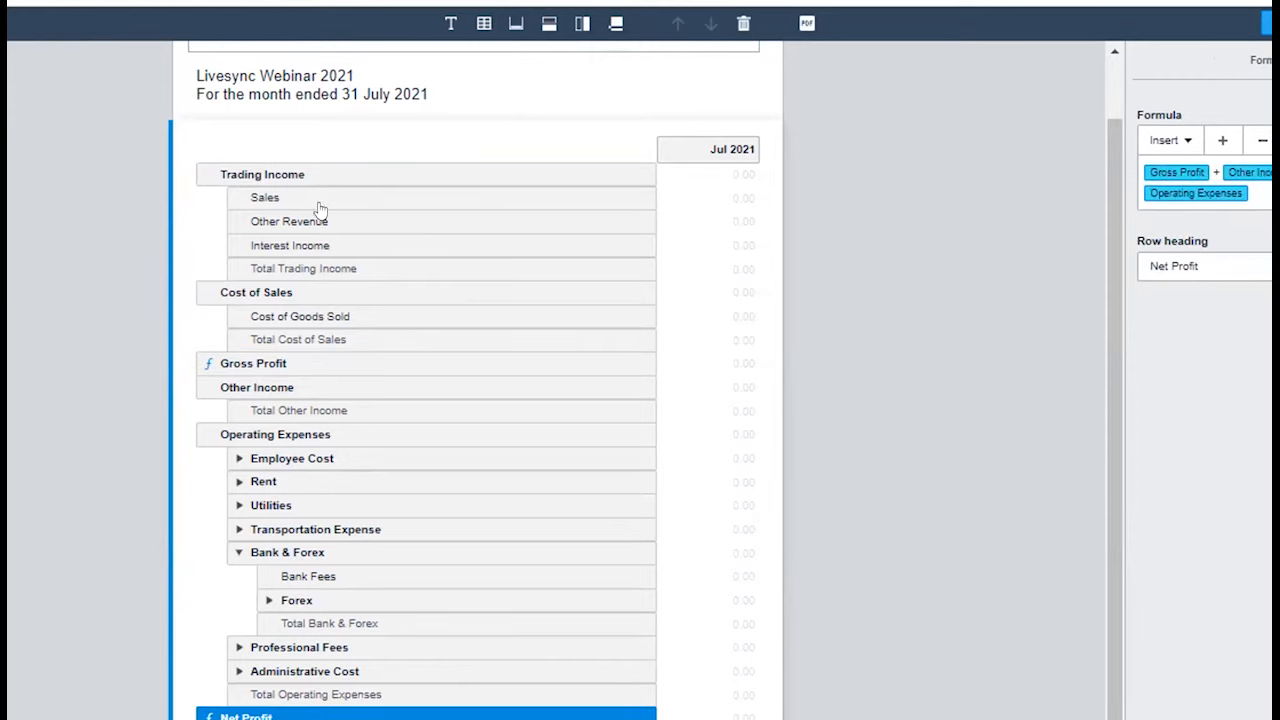
pyautogui.click(282, 372)
pyautogui.click(300, 714)
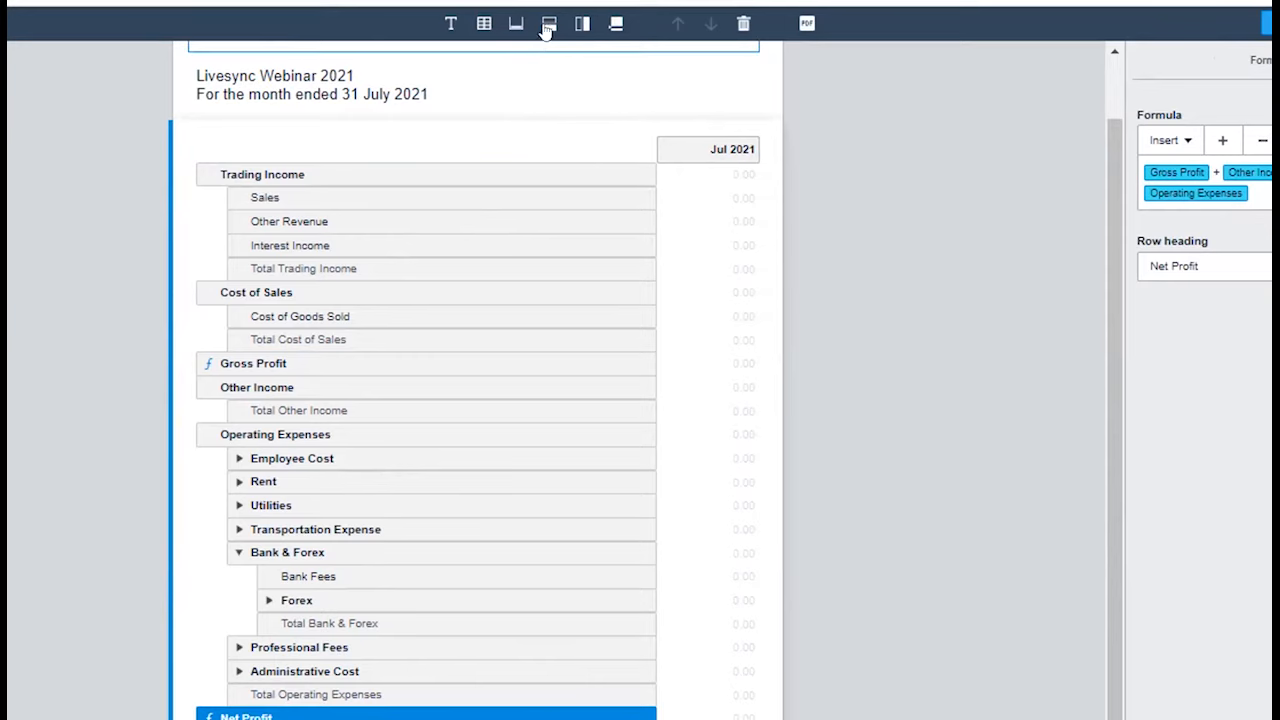
# - Insert a formula row inside Cost of Sales and delete it again
pyautogui.moveTo(586, 112); pyautogui.dragTo(466, 406)
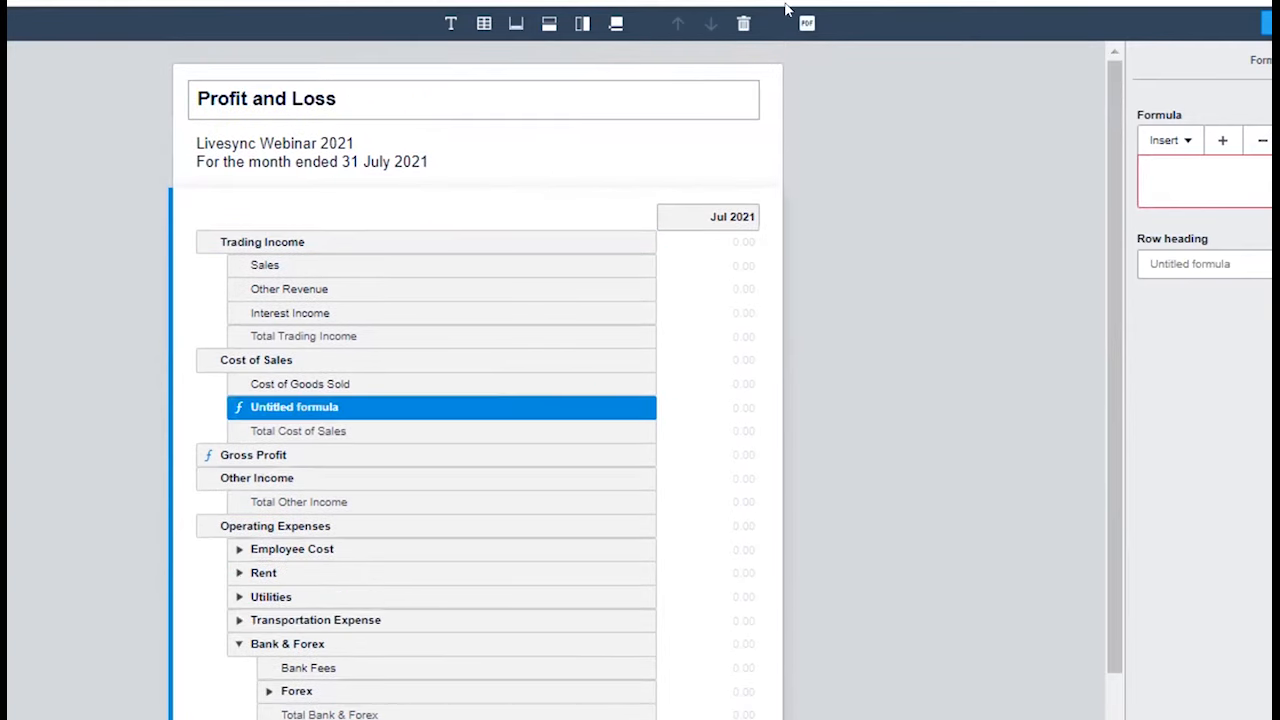
pyautogui.click(744, 25)
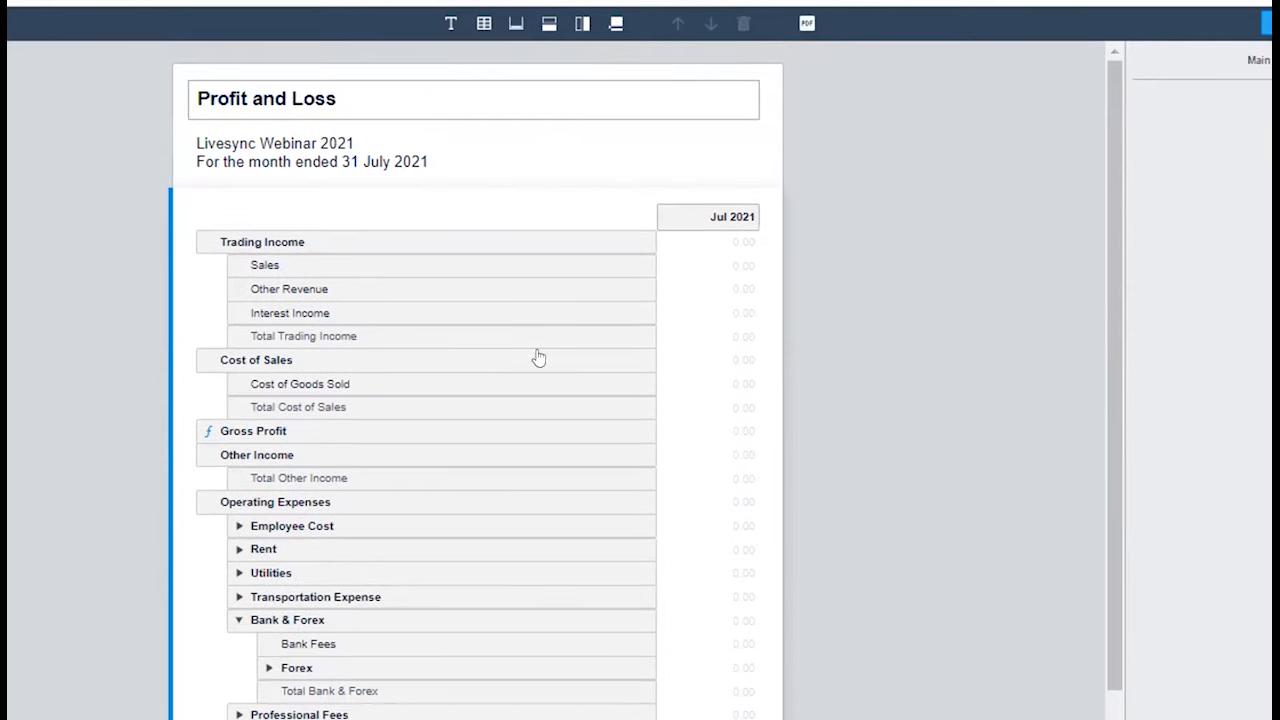
# - Move Other Revenue and Interest Income together from Trading Income into the Other Income group
pyautogui.click(337, 287)
pyautogui.keyDown('shift'); pyautogui.click(360, 316); pyautogui.keyUp('shift')
pyautogui.moveTo(340, 288); pyautogui.dragTo(368, 464)
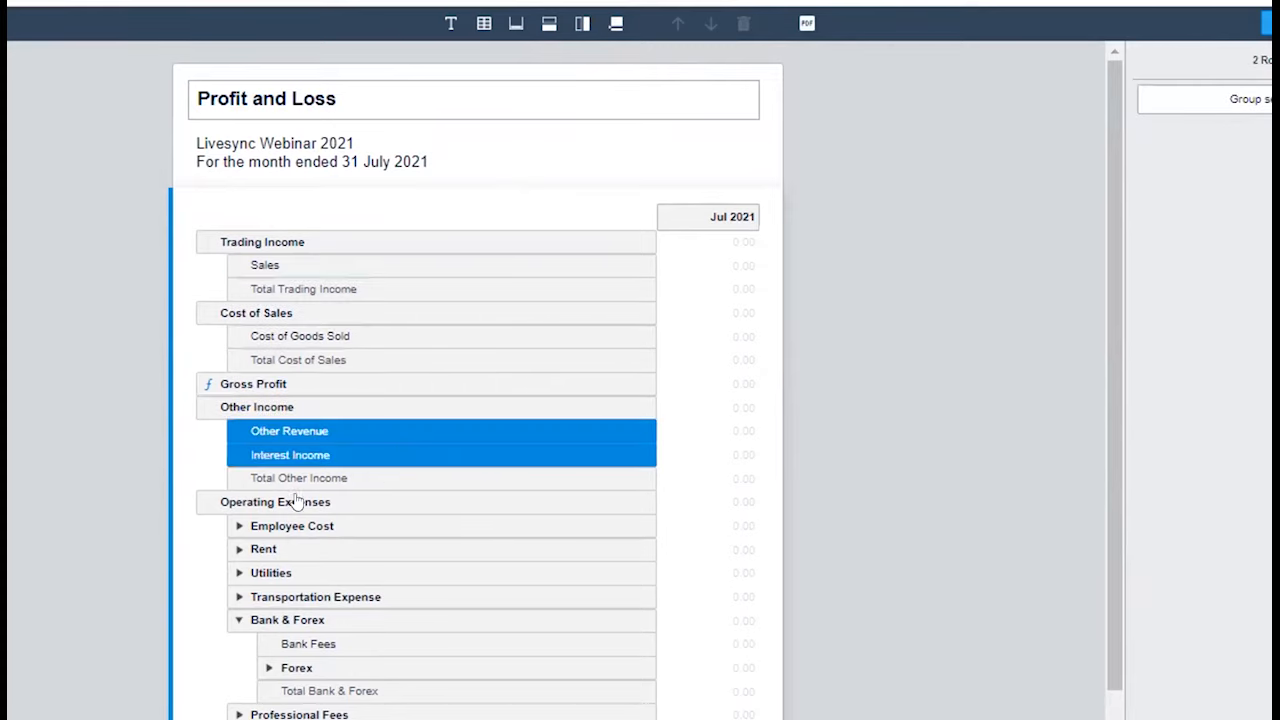
# - Insert a formula row between Other Income and Operating Expenses with the row heading Total Income
pyautogui.scroll(-1, 330, 430)
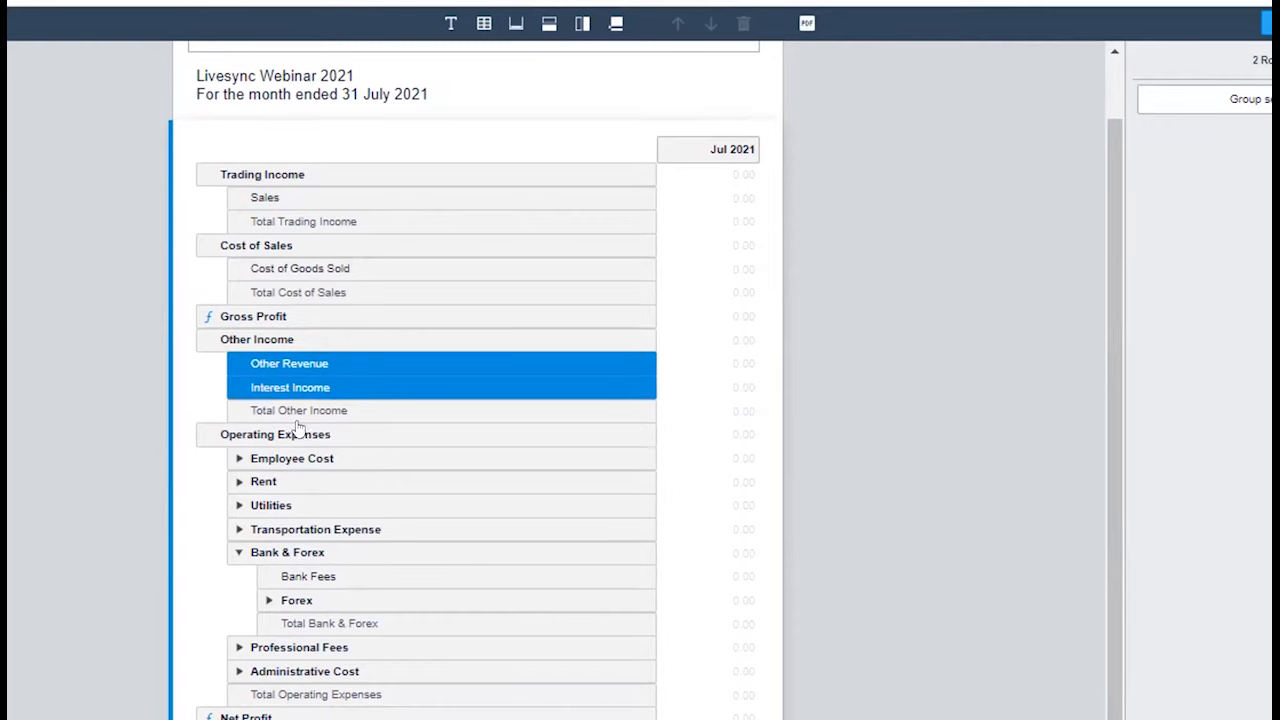
pyautogui.click(548, 26)
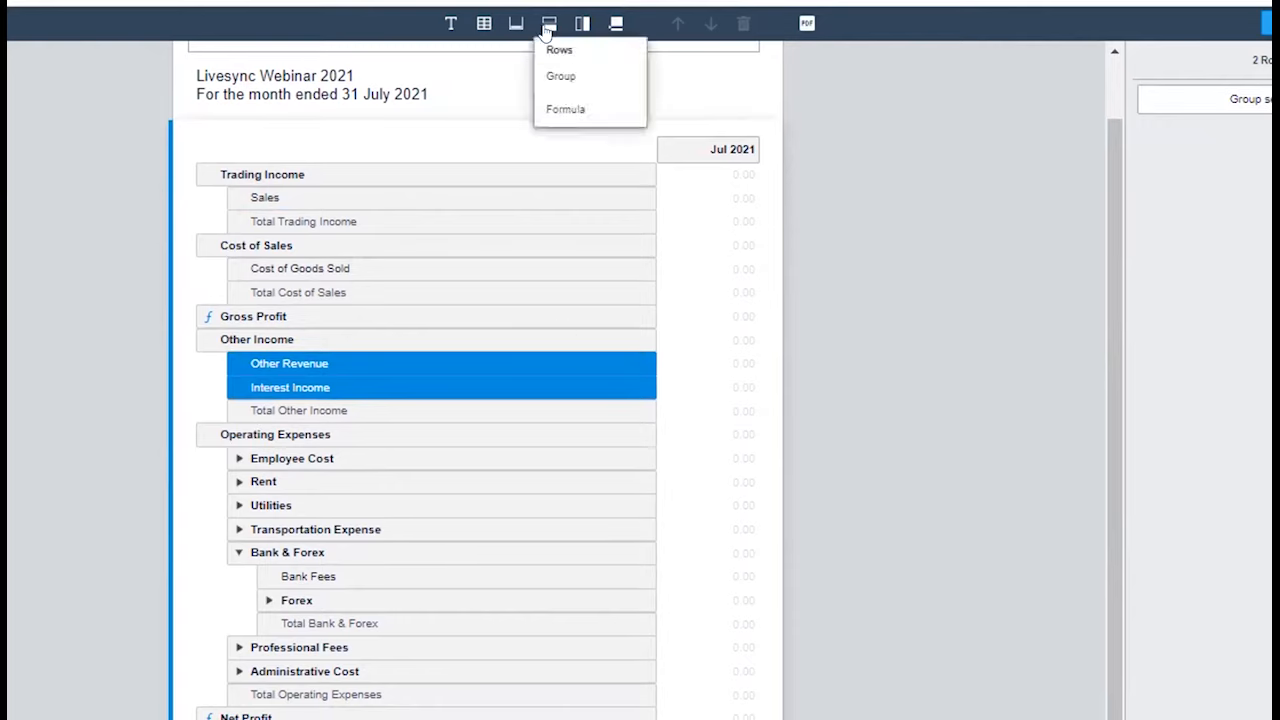
pyautogui.click(562, 110)
pyautogui.moveTo(345, 403); pyautogui.dragTo(320, 440)
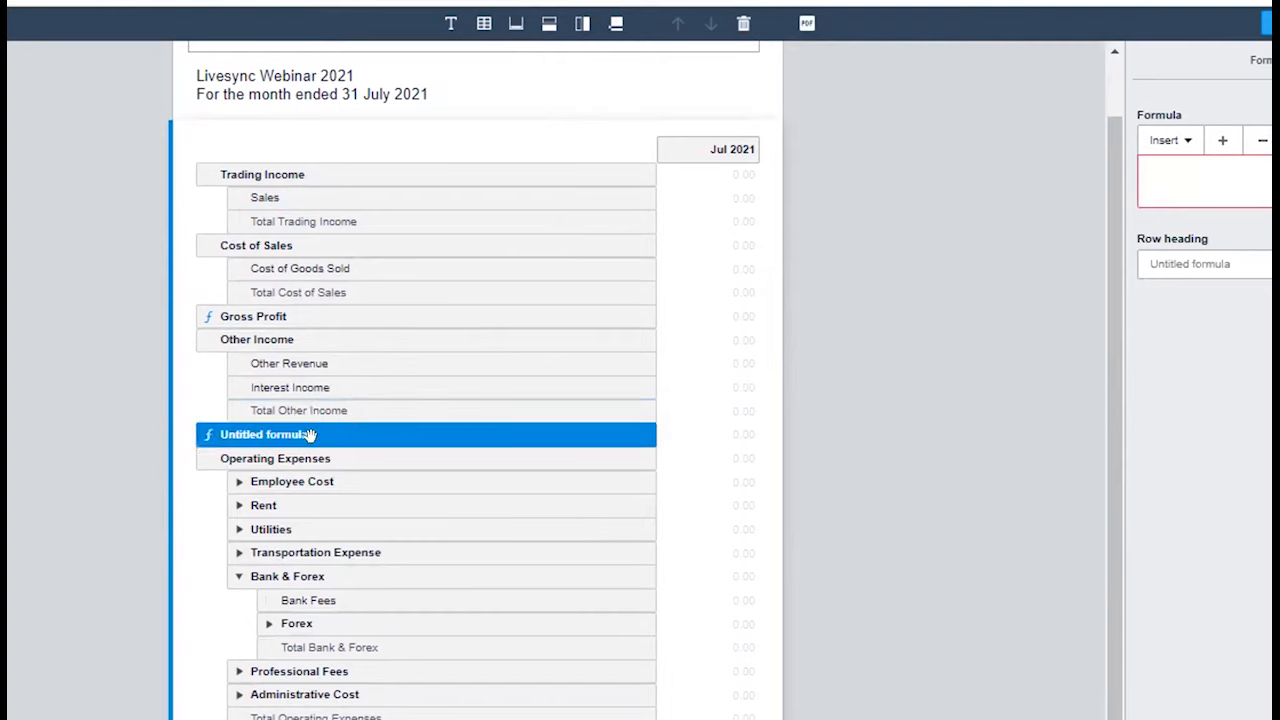
pyautogui.click(1232, 258)
pyautogui.write('Total')
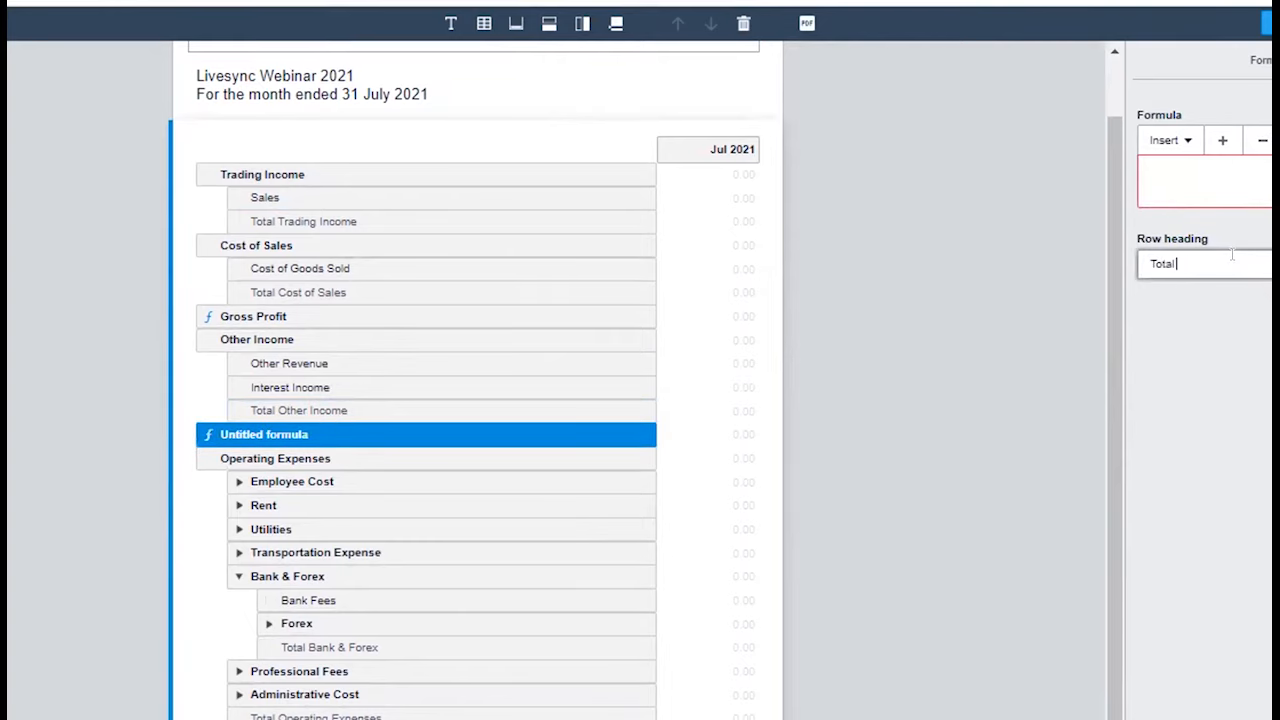
pyautogui.write(' Income')
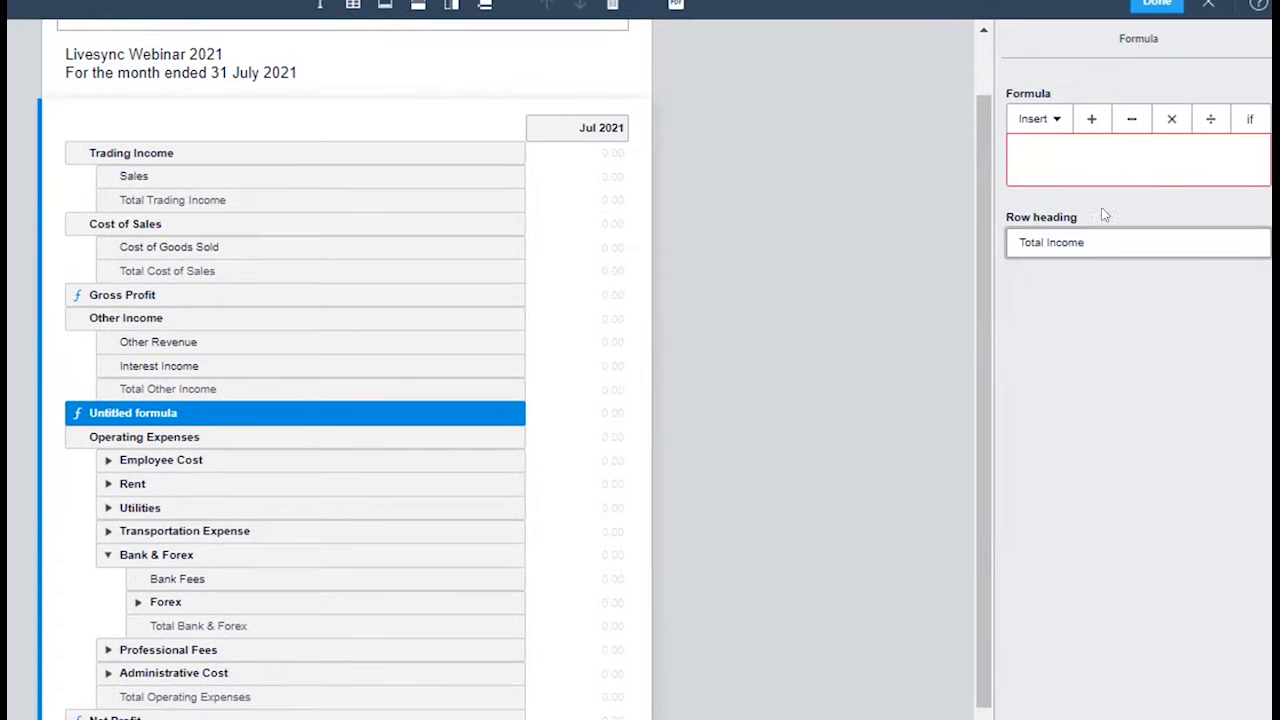
# - Define the Total Income formula as Gross Profit + Other Income
pyautogui.click(1200, 162)
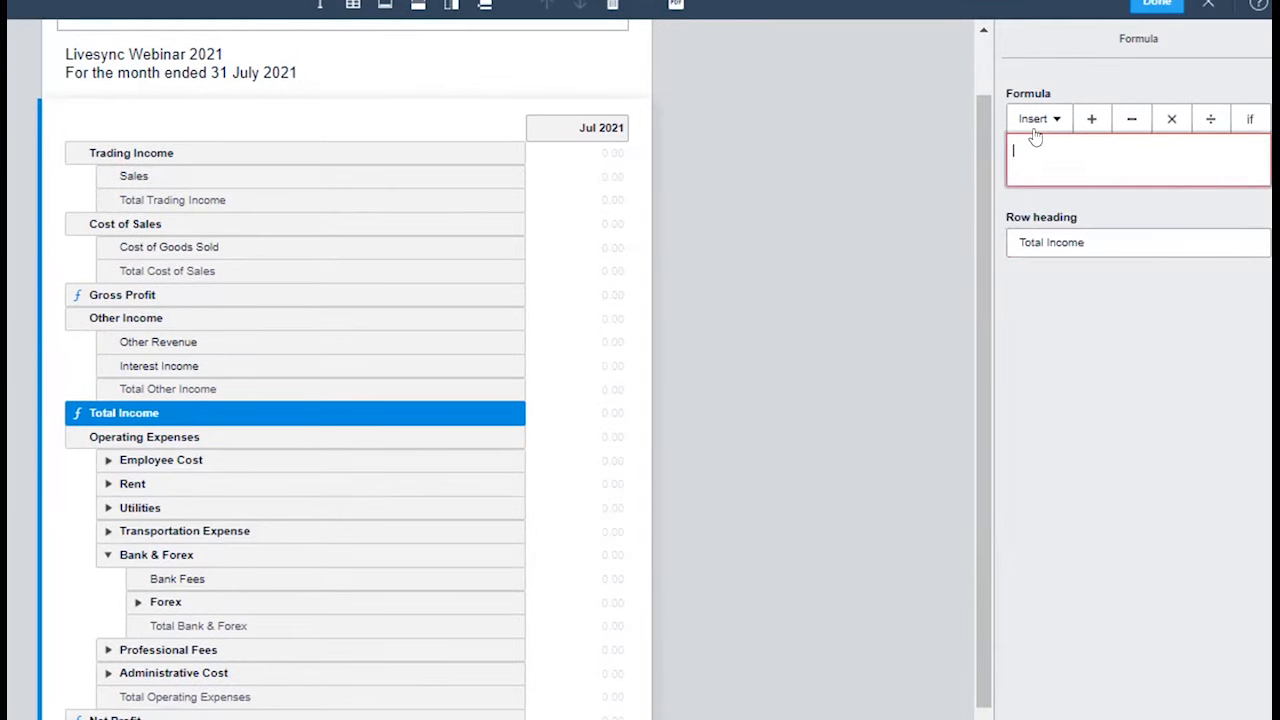
pyautogui.click(1040, 119)
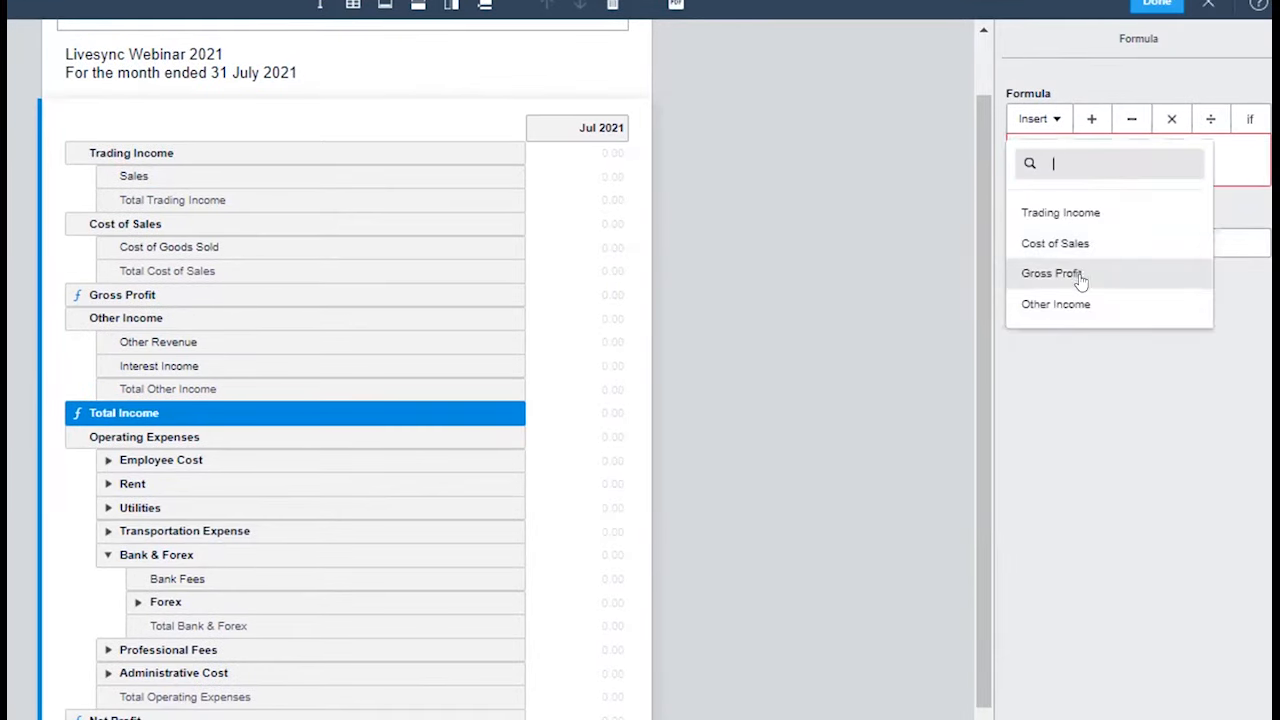
pyautogui.click(1036, 280)
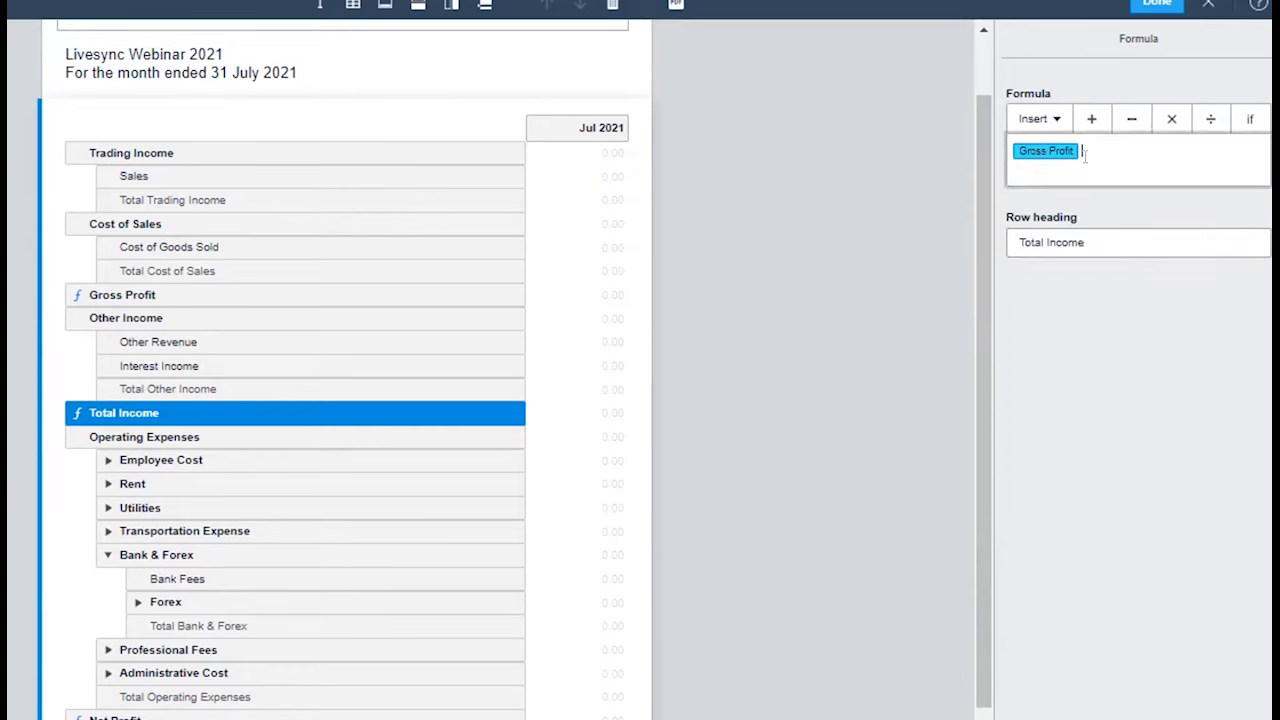
pyautogui.click(1093, 120)
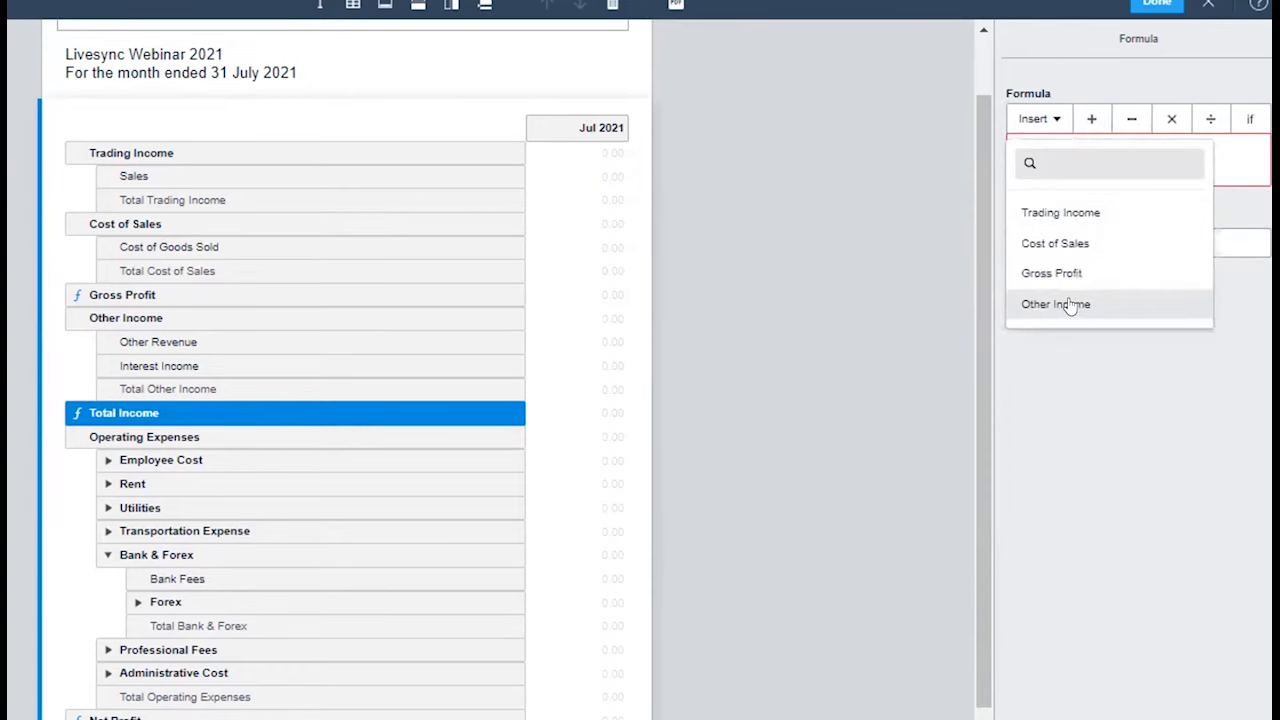
pyautogui.click(1070, 305)
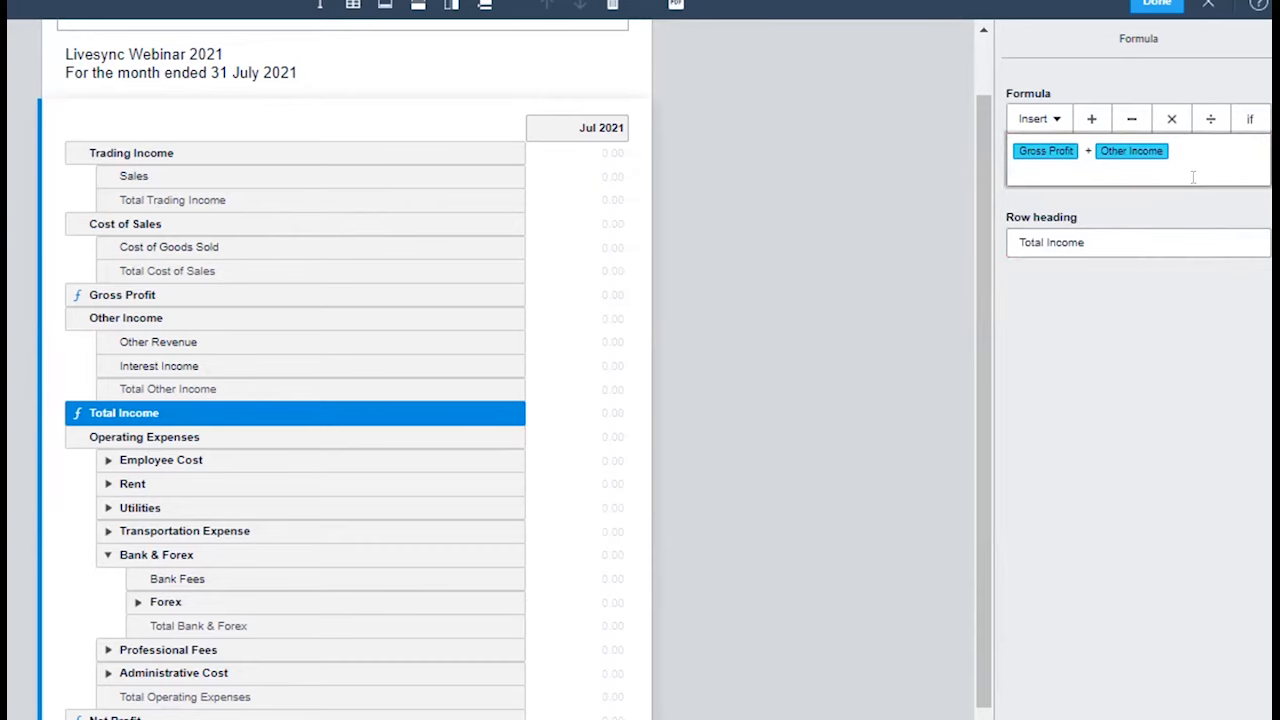
# - Examine the Total Income, Operating Expenses and Net Profit rows, including the formula behind Net Profit
pyautogui.click(270, 364)
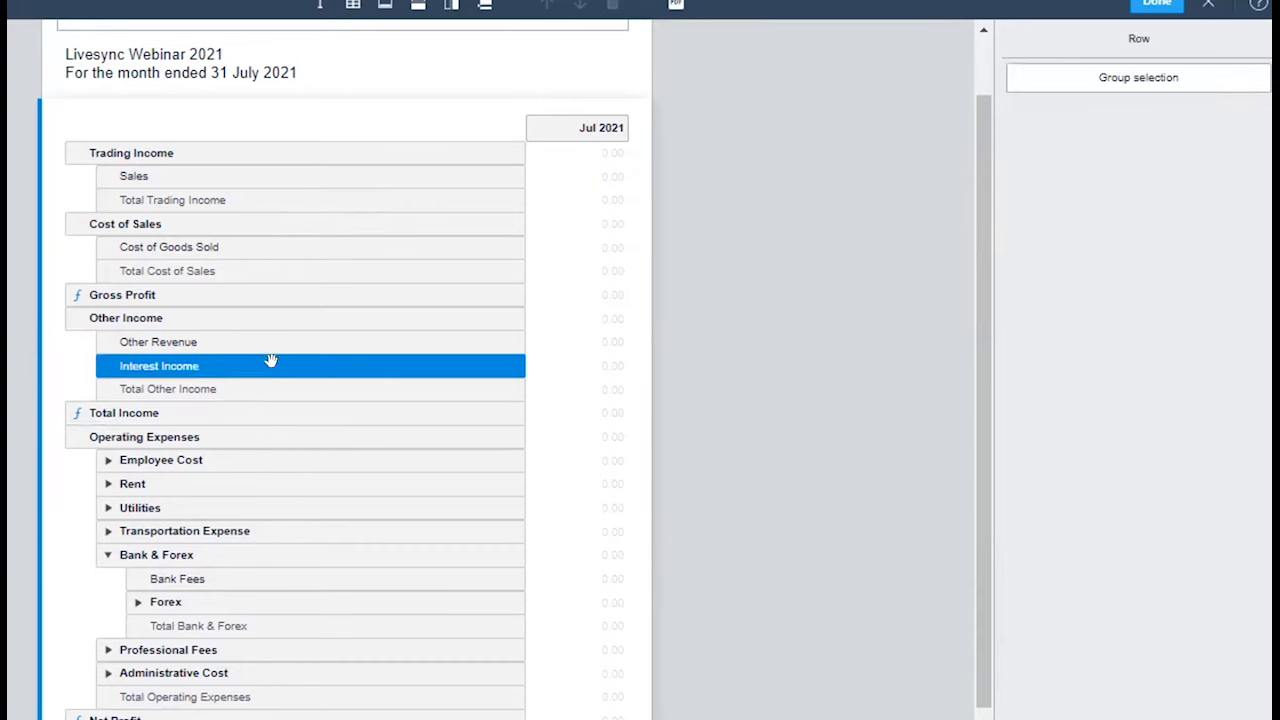
pyautogui.click(243, 410)
pyautogui.scroll(-1, 242, 411)
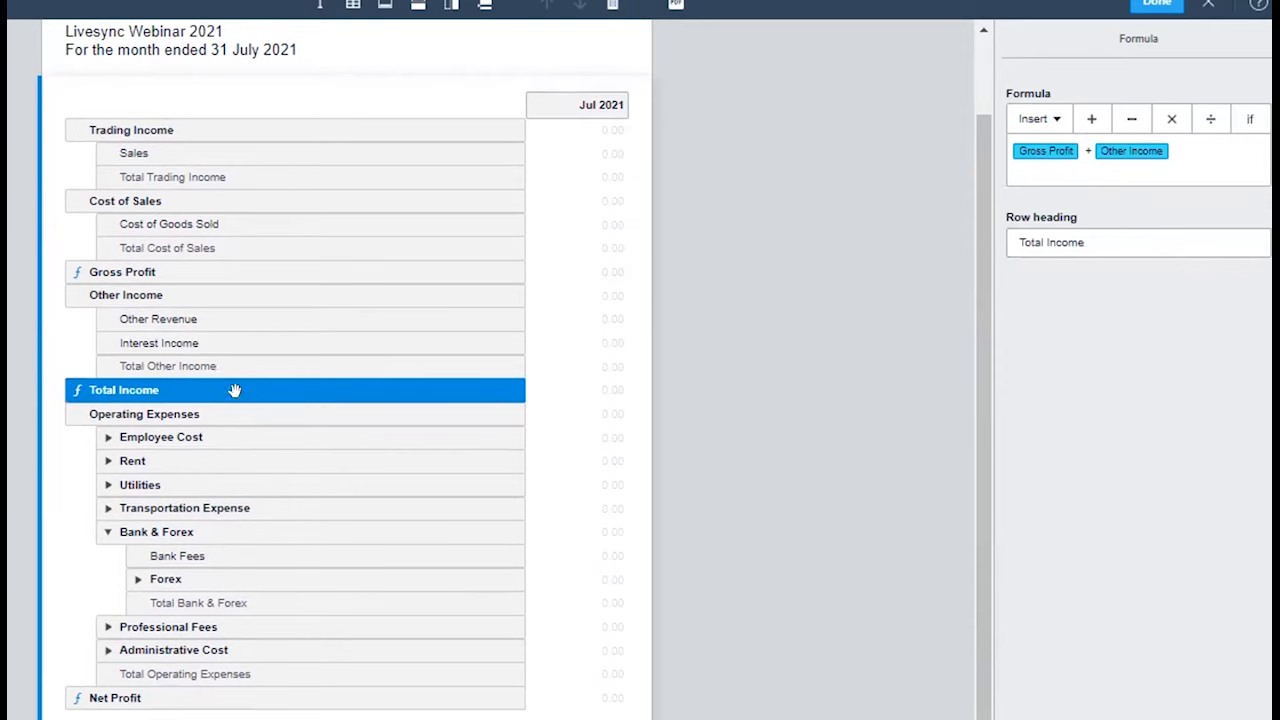
pyautogui.click(192, 416)
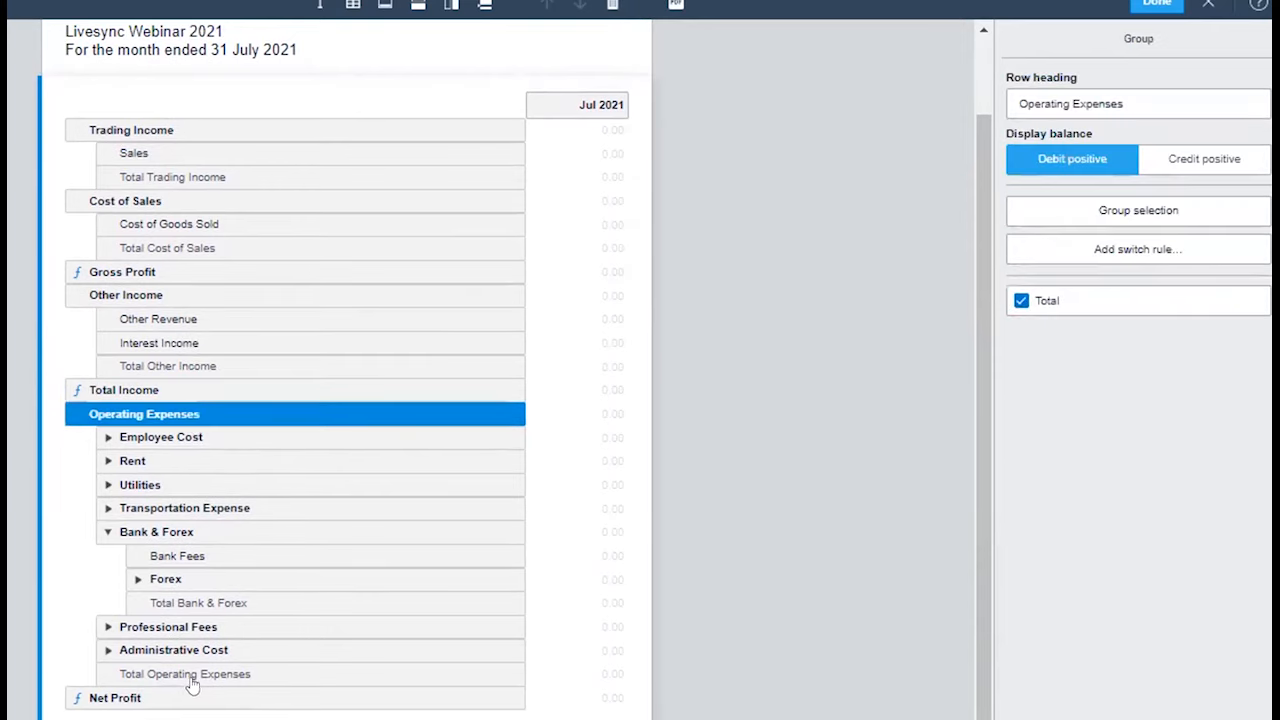
pyautogui.click(130, 697)
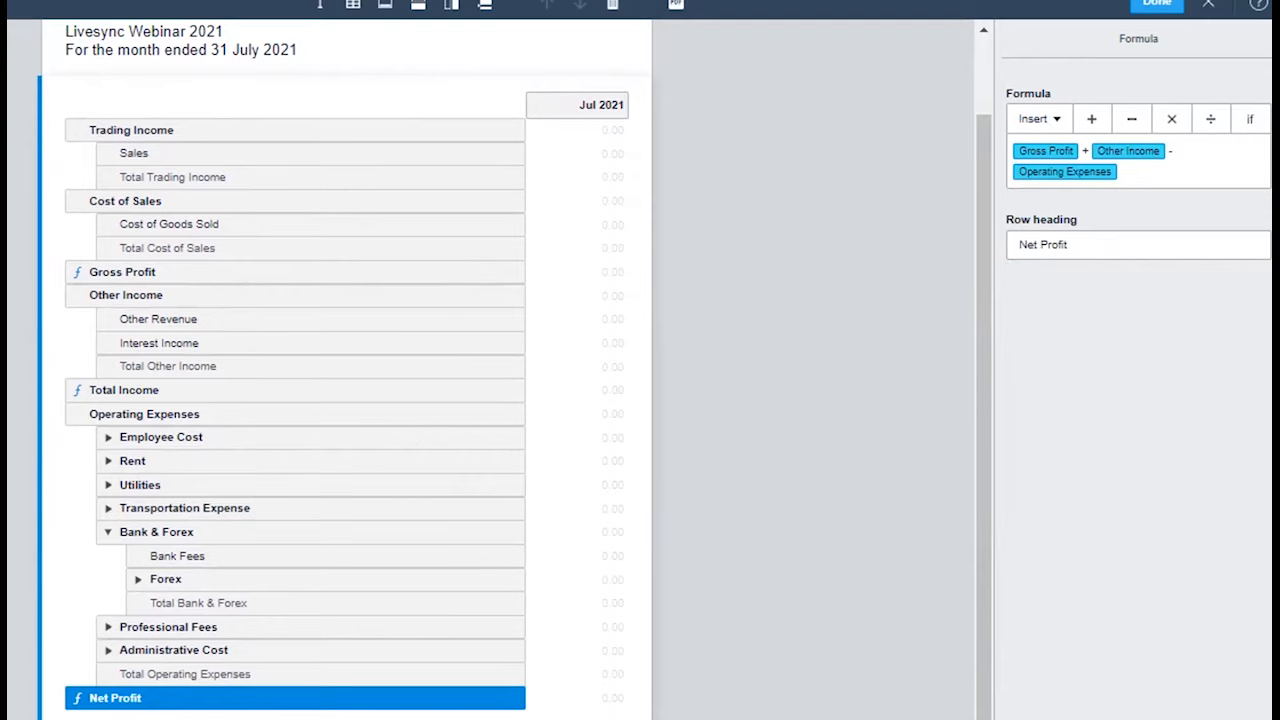
# - Check which row types can be inserted and view the settings of the Trading Income group
pyautogui.click(42, 229)
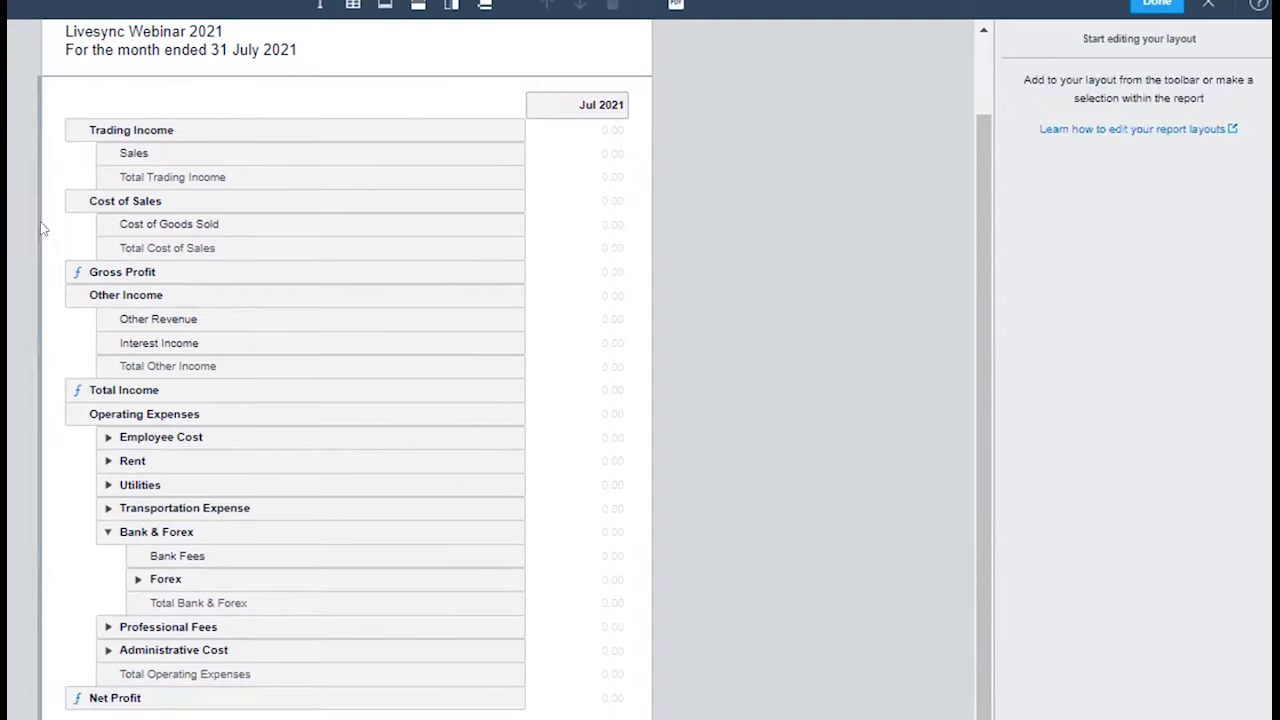
pyautogui.click(418, 6)
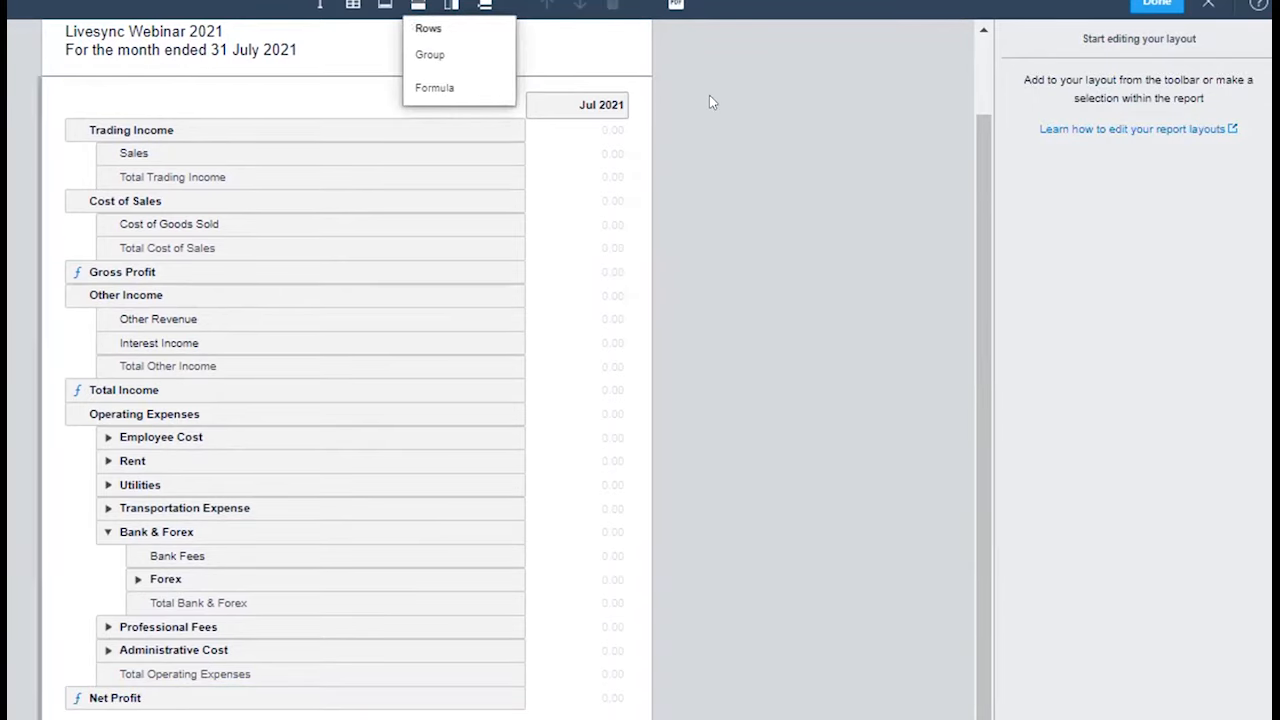
pyautogui.click(371, 176)
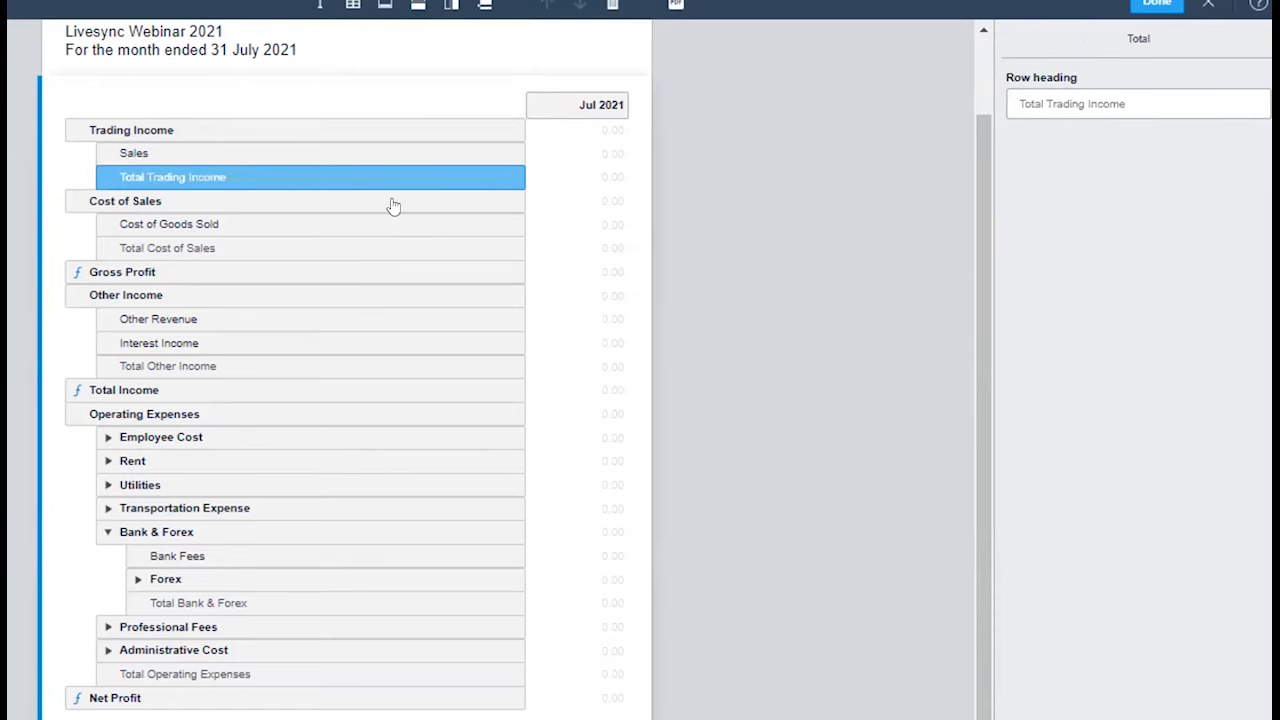
pyautogui.click(390, 152)
pyautogui.click(392, 131)
pyautogui.scroll(2, 395, 117)
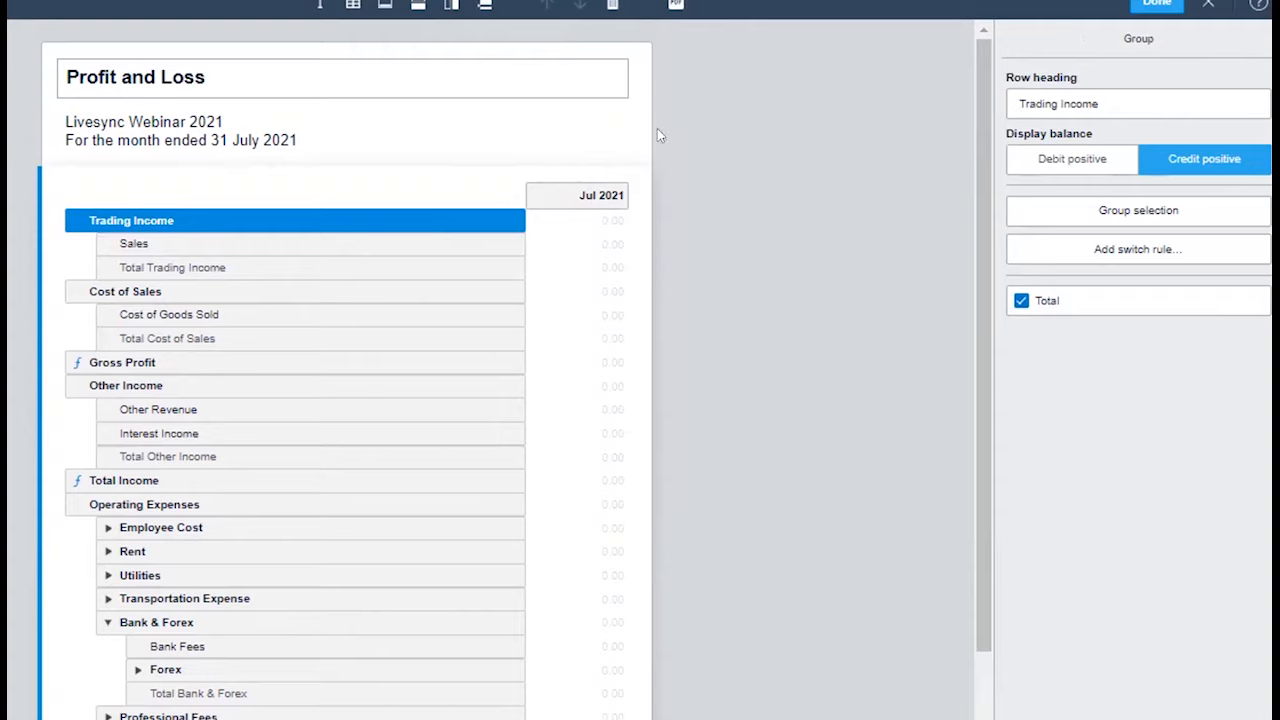
# - Insert a second date column into the report and switch the first one to a custom date range
pyautogui.click(478, 190)
pyautogui.click(570, 192)
pyautogui.click(474, 191)
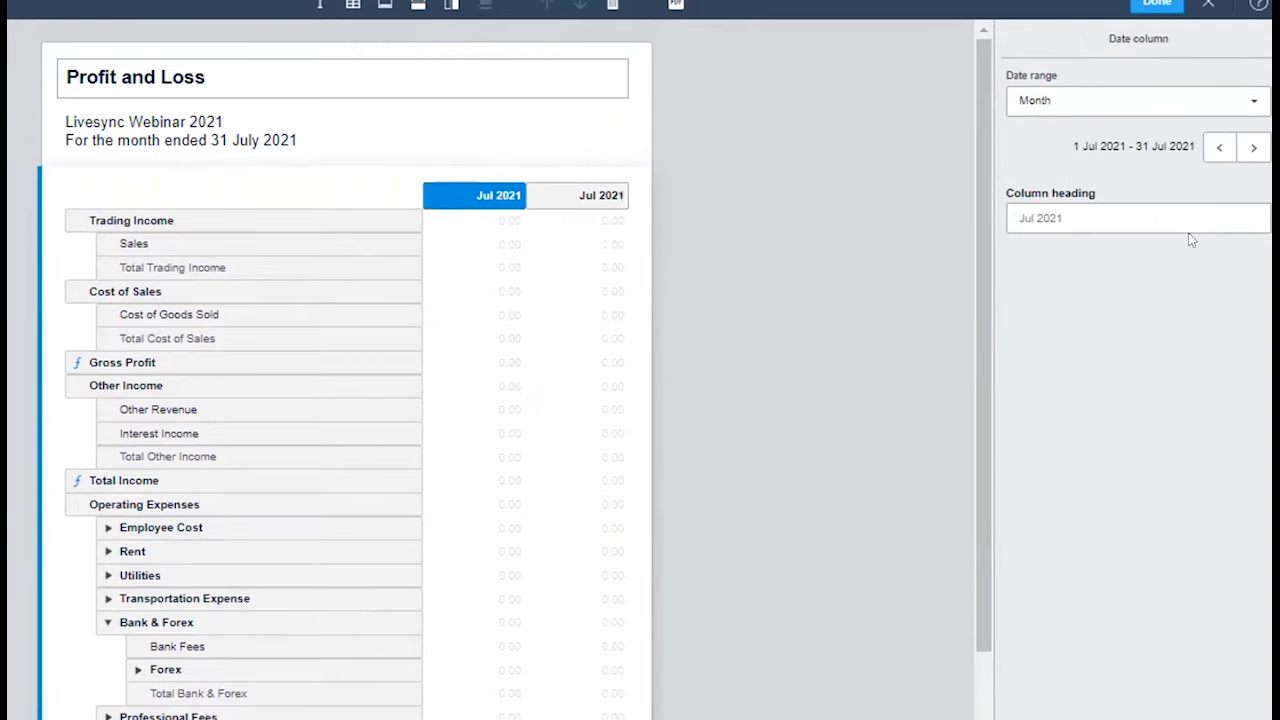
pyautogui.click(1080, 101)
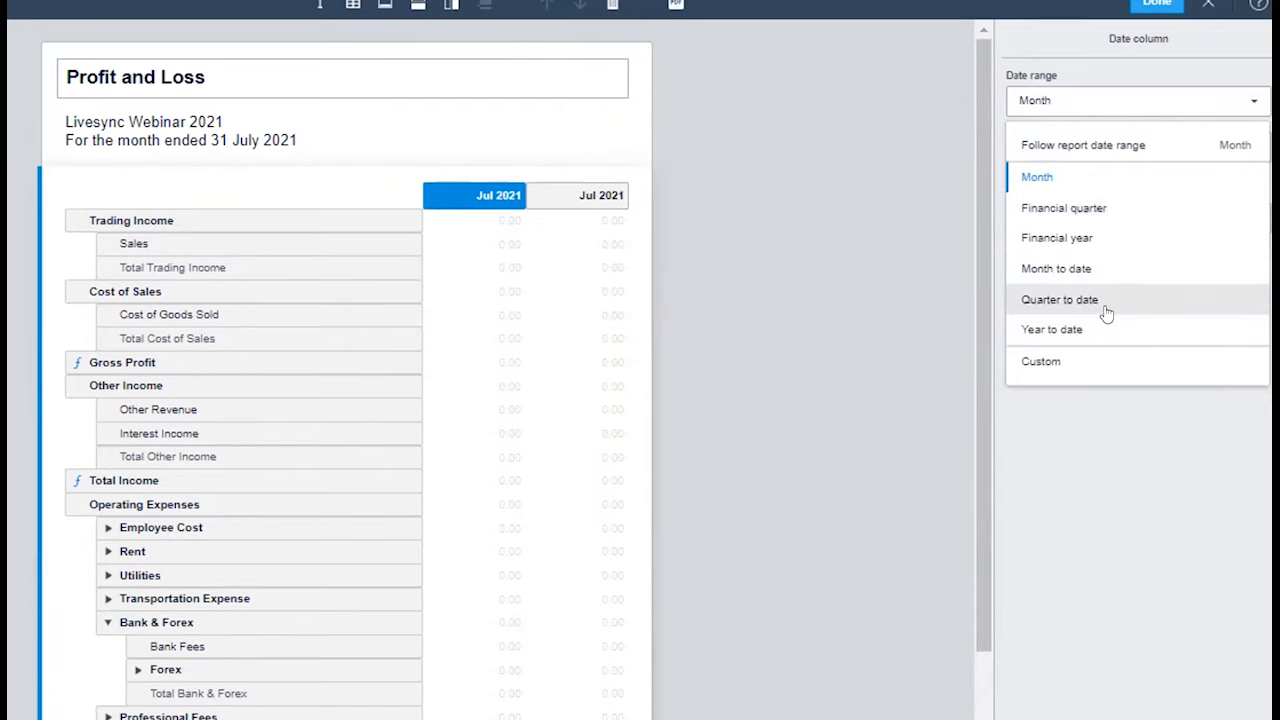
pyautogui.click(1092, 370)
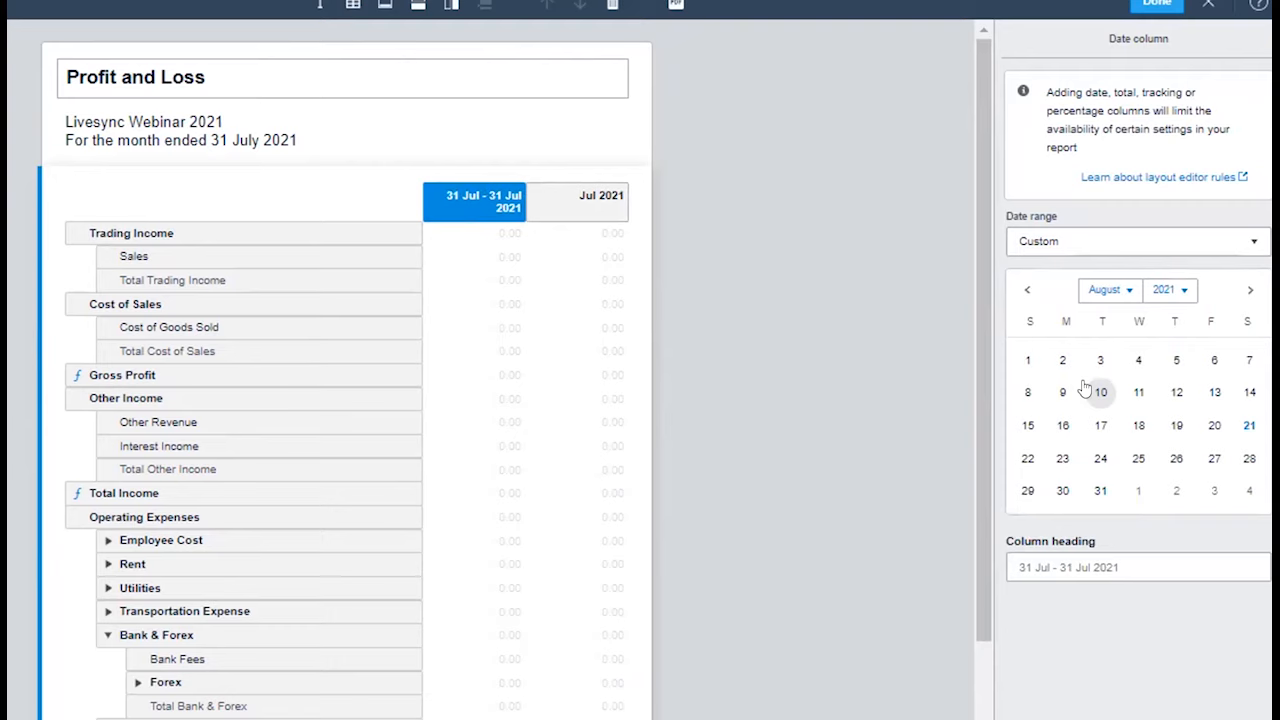
# - Set the first date column's range to 1–7 August 2021 and its heading to 1st Week
pyautogui.click(1027, 362)
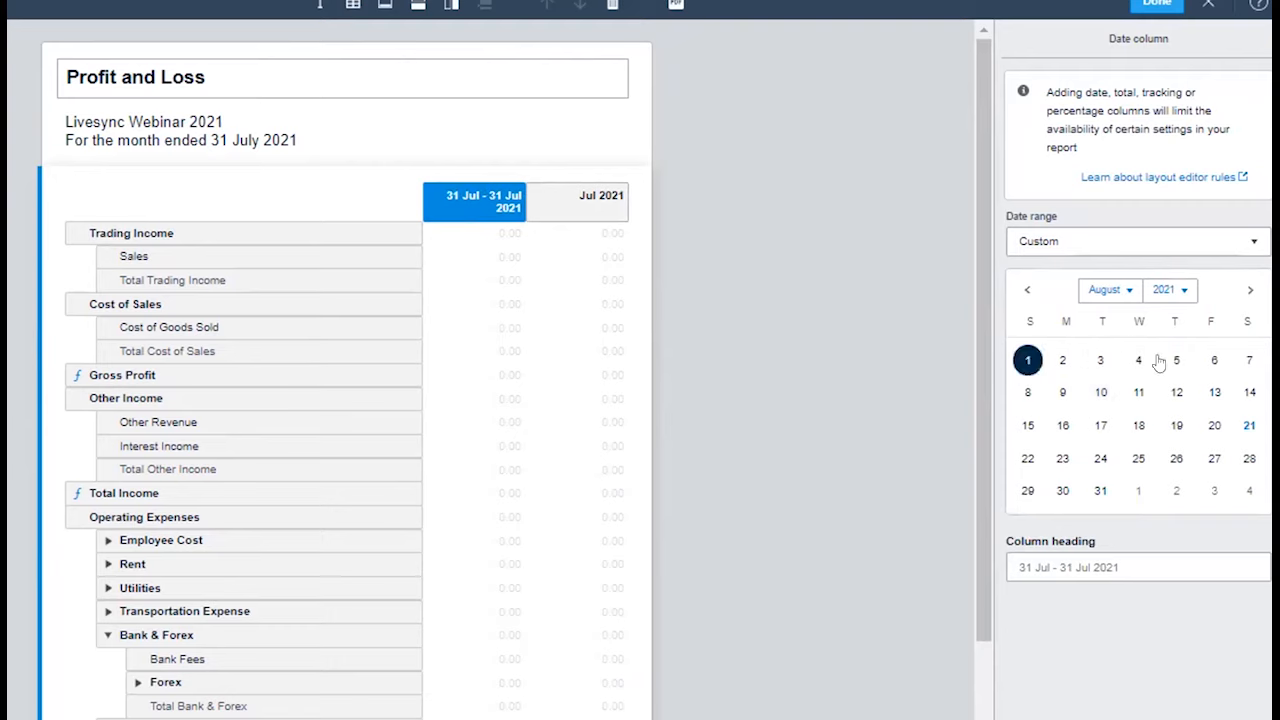
pyautogui.click(1250, 361)
pyautogui.click(1063, 556)
pyautogui.hotkey('ctrl', 'a')
pyautogui.write('1st Week')
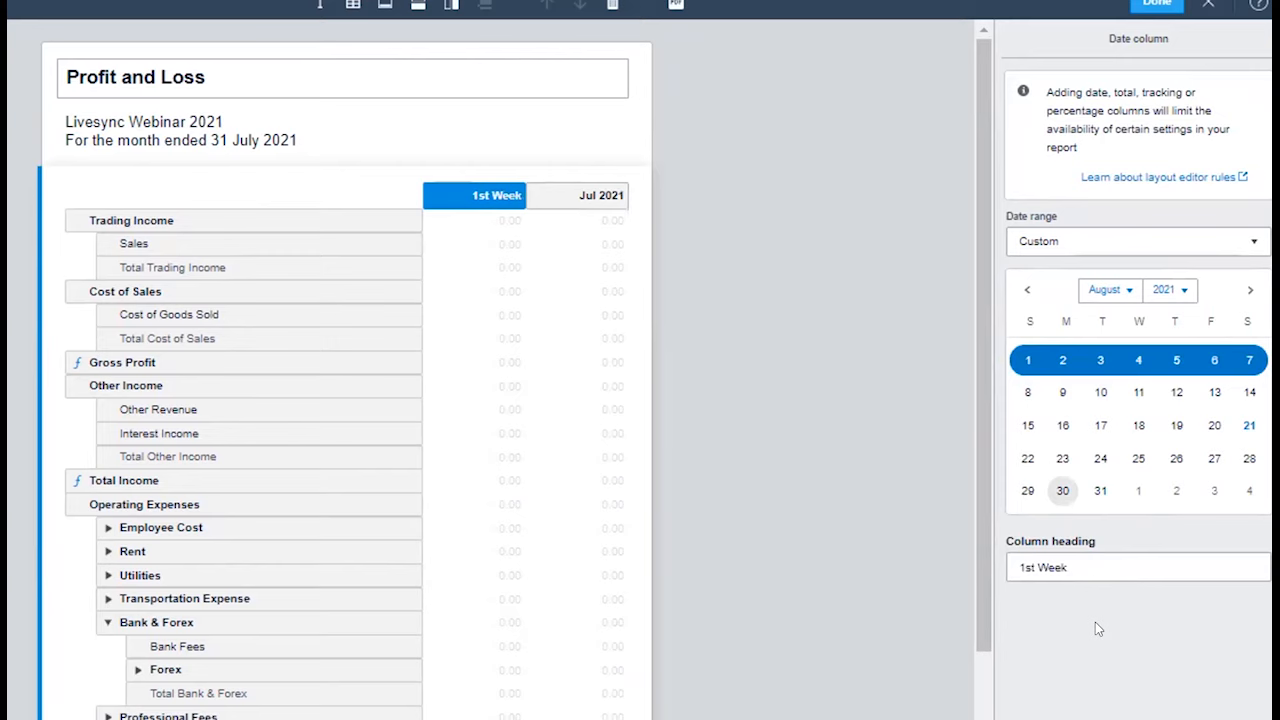
# - Set the first date column's range to 1–10 July 2021 and its heading to 1-10 July
pyautogui.click(1027, 290)
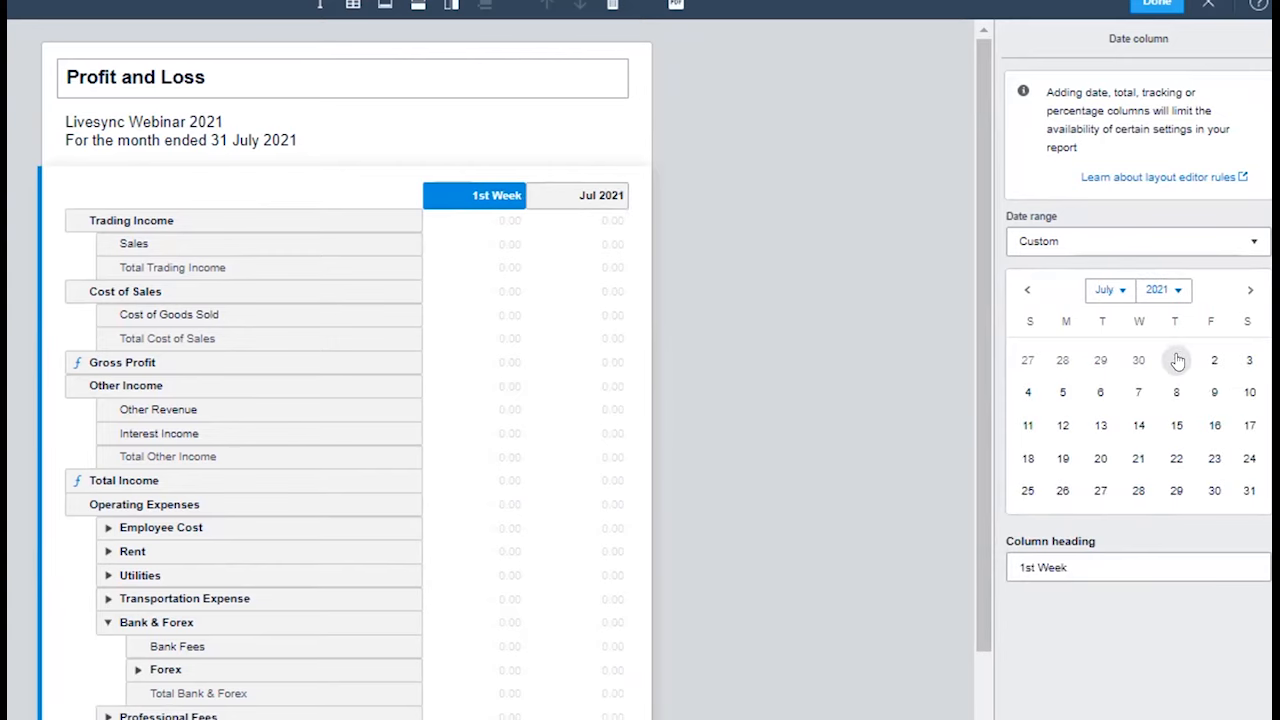
pyautogui.click(1178, 361)
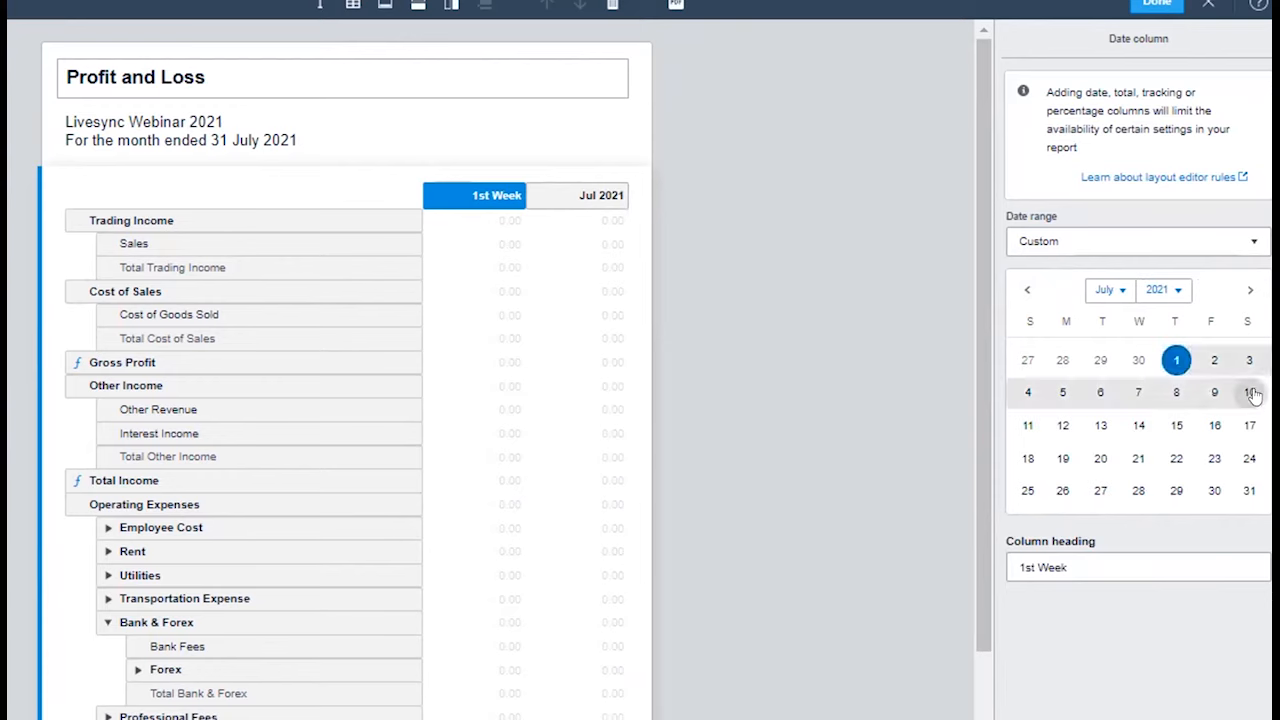
pyautogui.click(1250, 392)
pyautogui.tripleClick(1090, 571)
pyautogui.write('1-10 July')
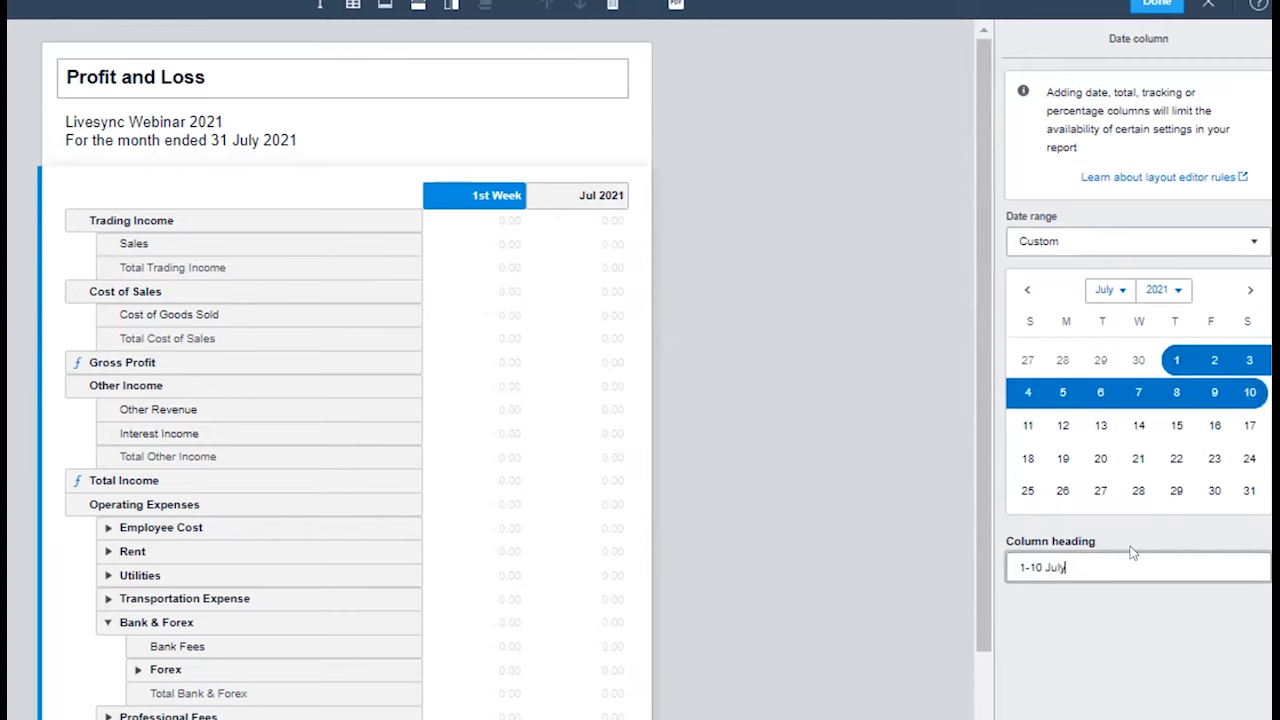
pyautogui.click(458, 193)
# - Give the Jul 2021 column a custom date range of 11–20 July 2021 and the heading 11-20 July
pyautogui.click(555, 195)
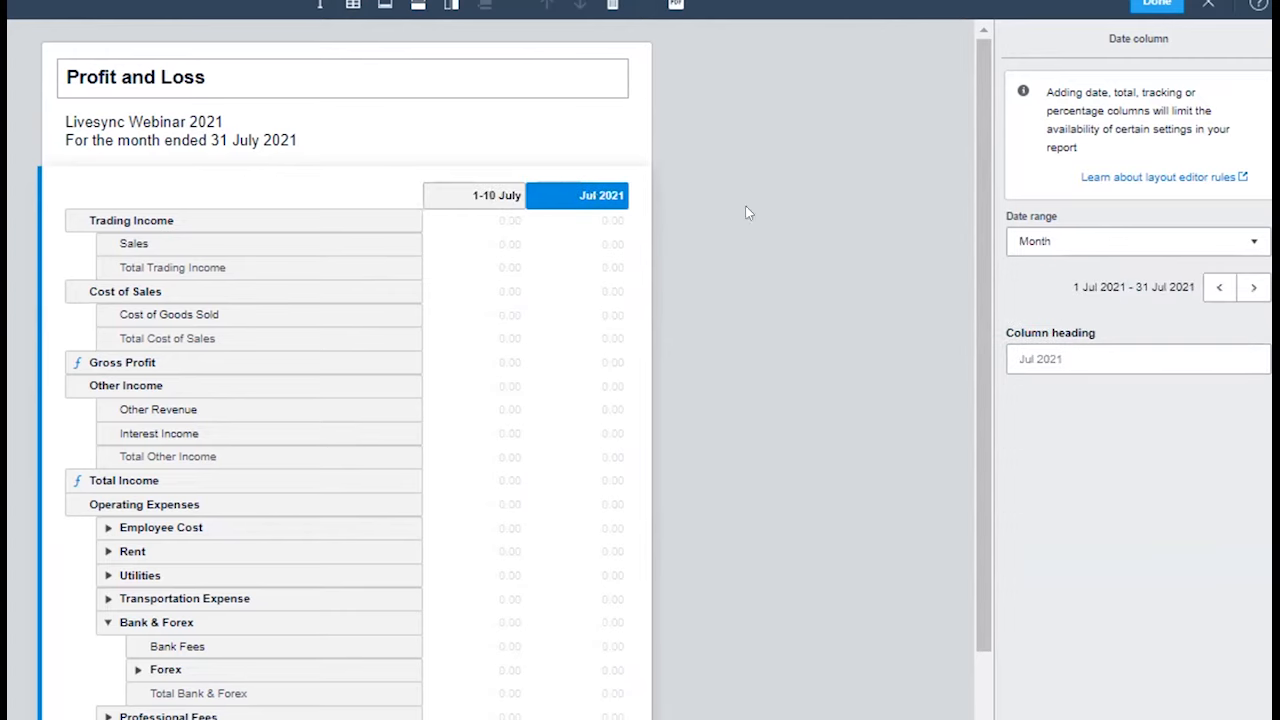
pyautogui.click(1079, 248)
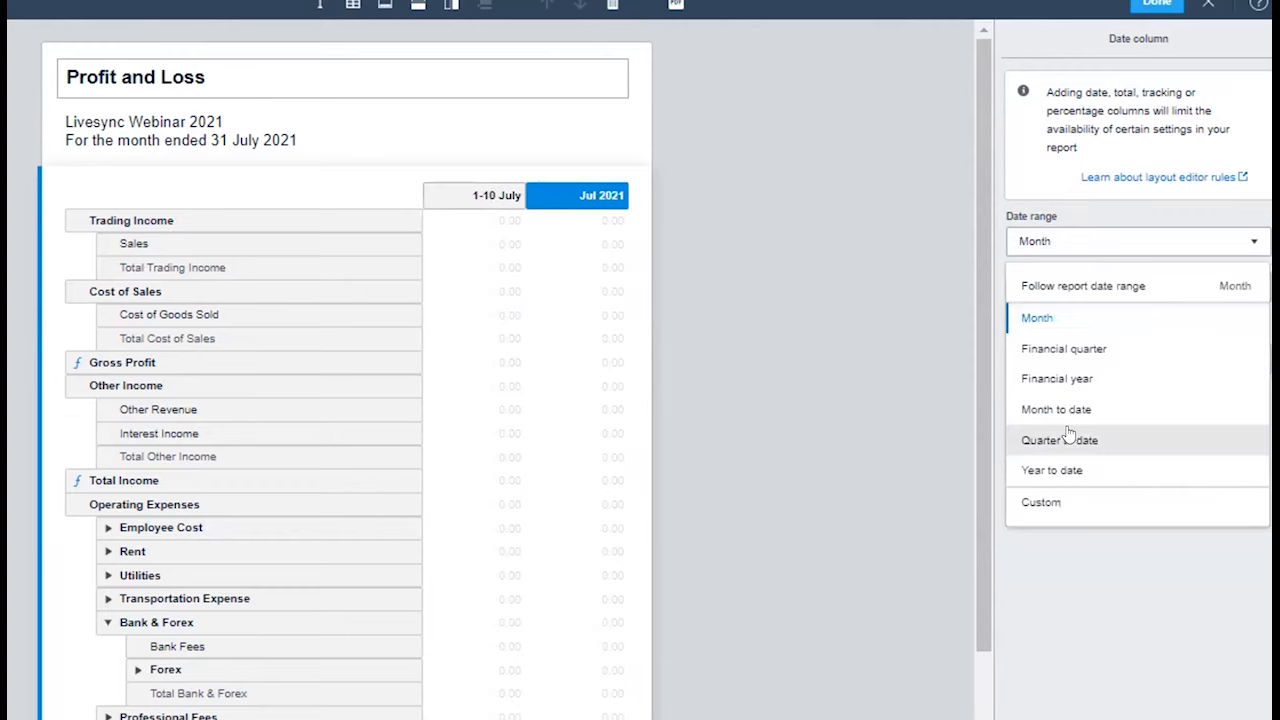
pyautogui.click(1037, 503)
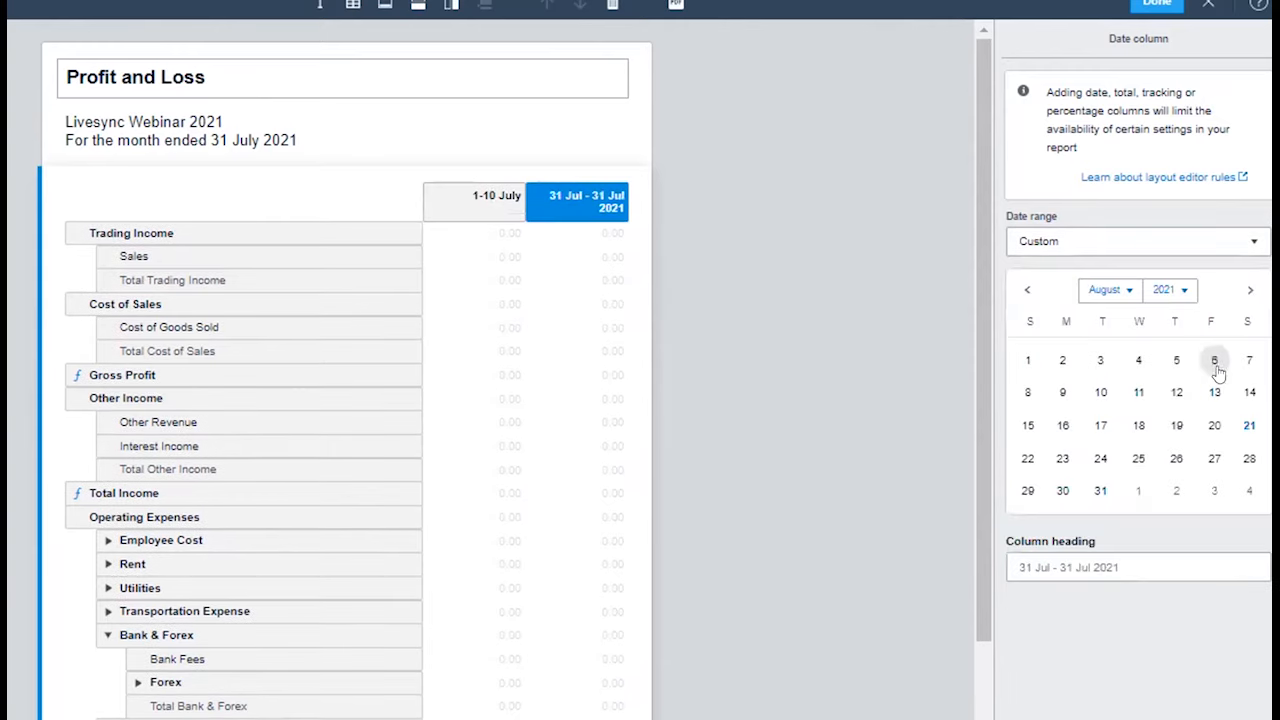
pyautogui.click(1027, 290)
pyautogui.click(1026, 427)
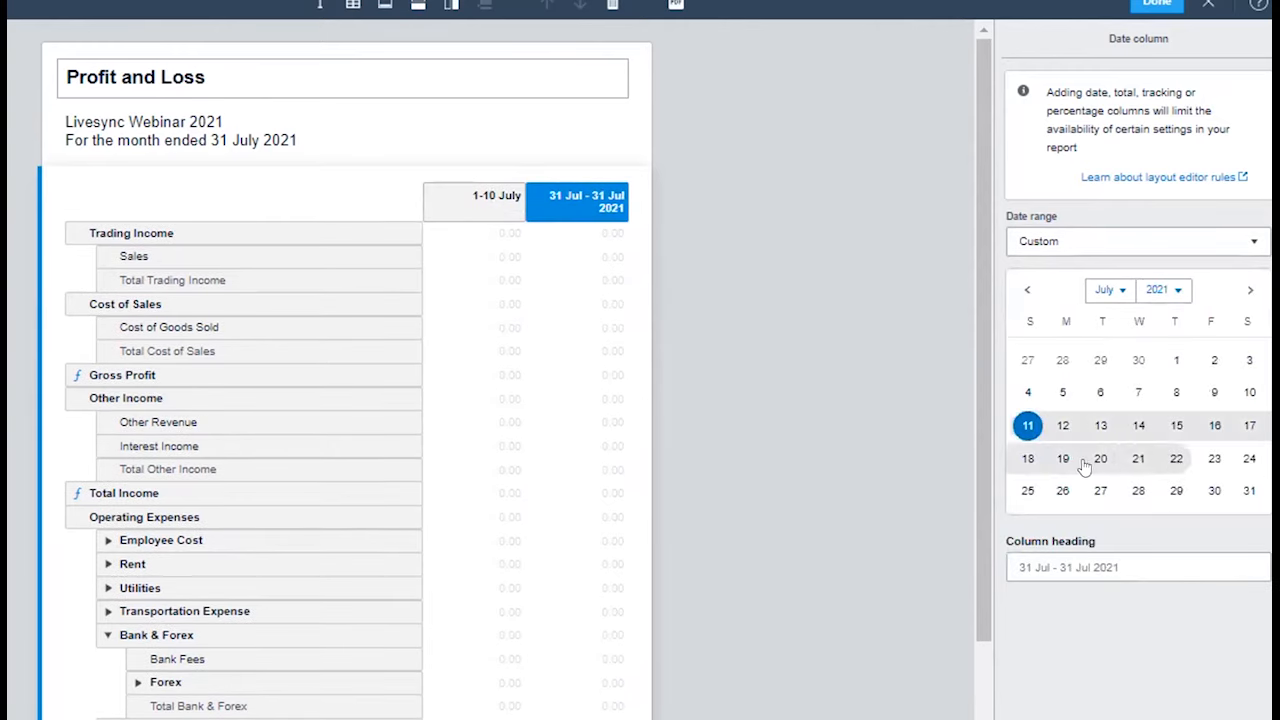
pyautogui.click(1098, 459)
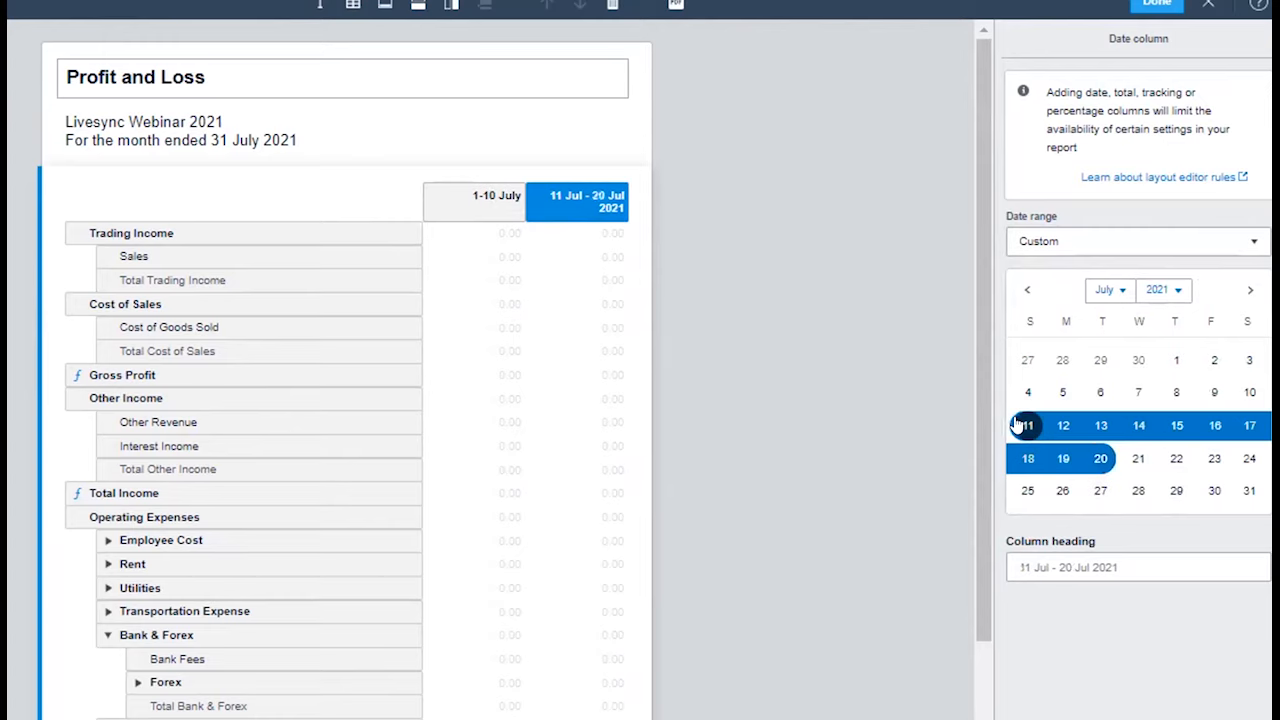
pyautogui.click(1036, 560)
pyautogui.write('11-20 Juy')
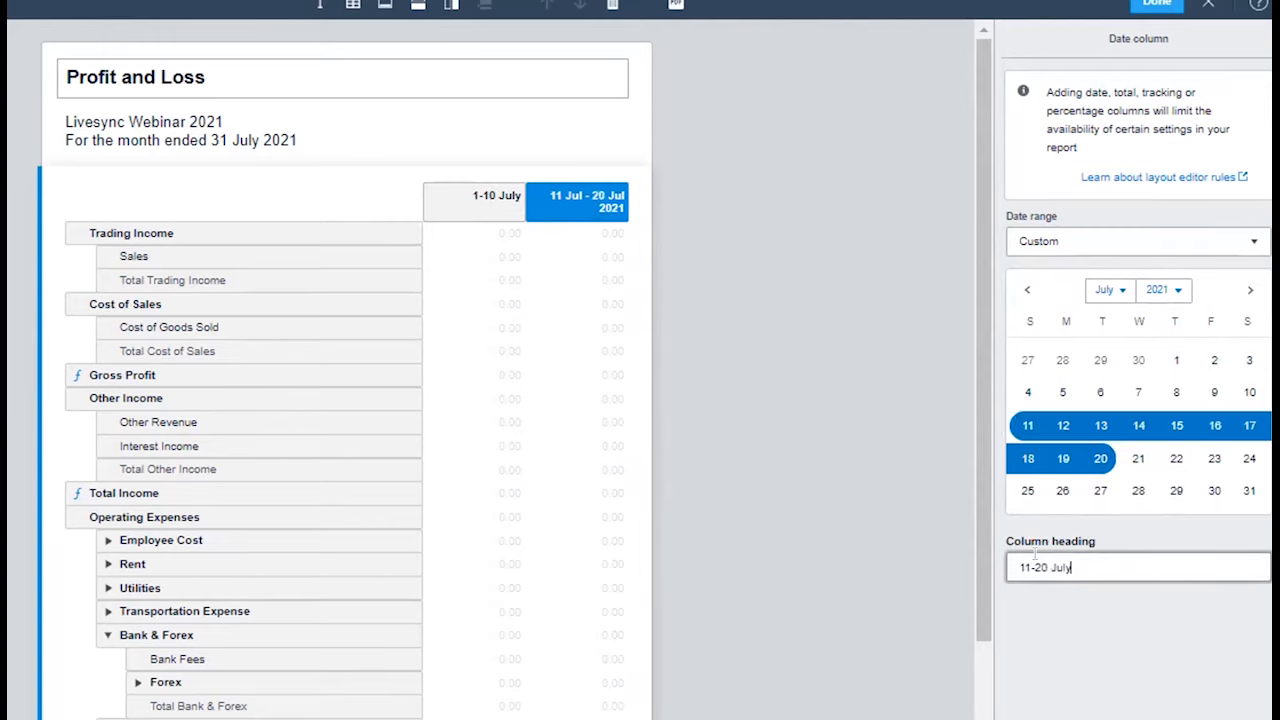
pyautogui.press('Return')
# - Insert a third date column with the custom date range 21–31 July 2021
pyautogui.click(457, 5)
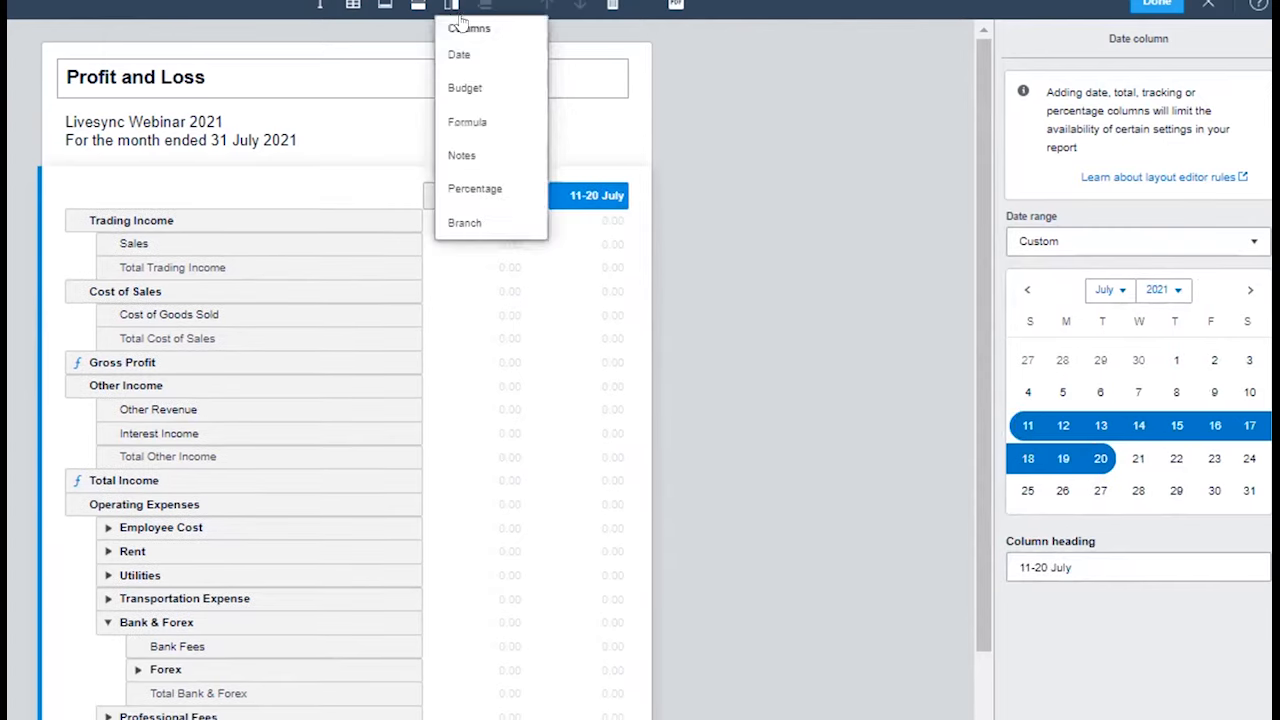
pyautogui.click(475, 49)
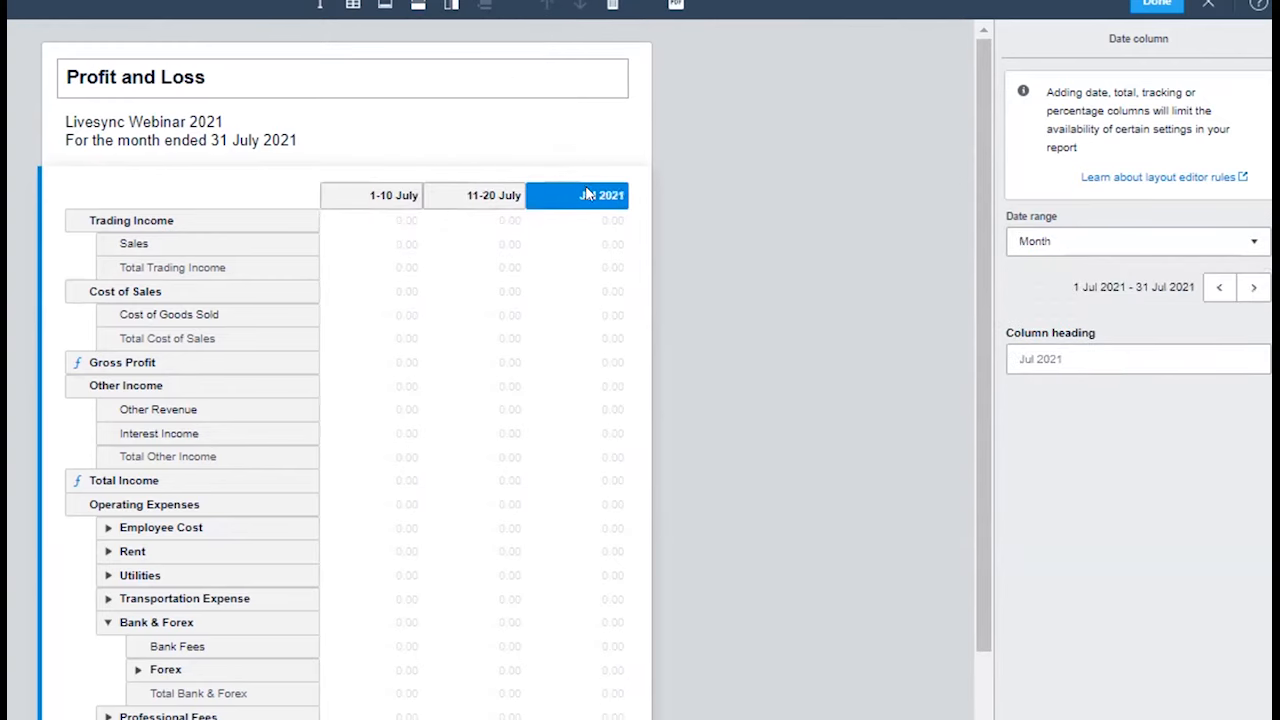
pyautogui.click(1095, 250)
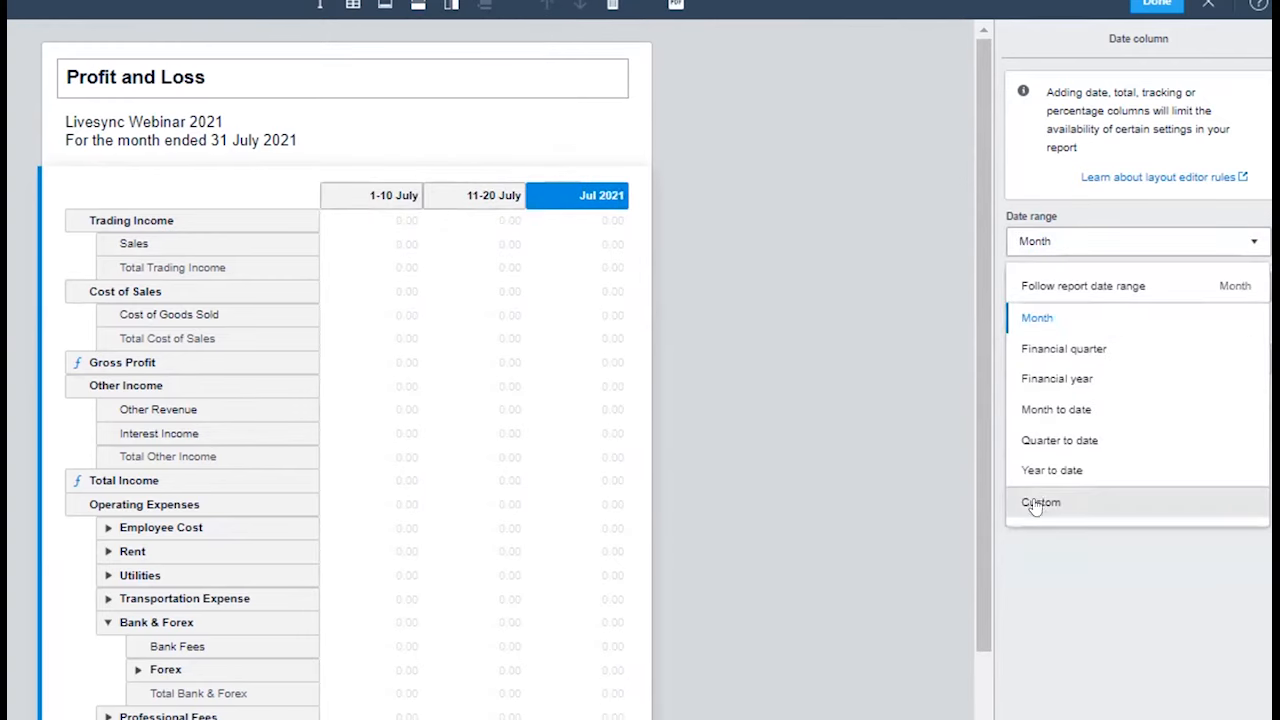
pyautogui.click(1042, 501)
pyautogui.click(1027, 290)
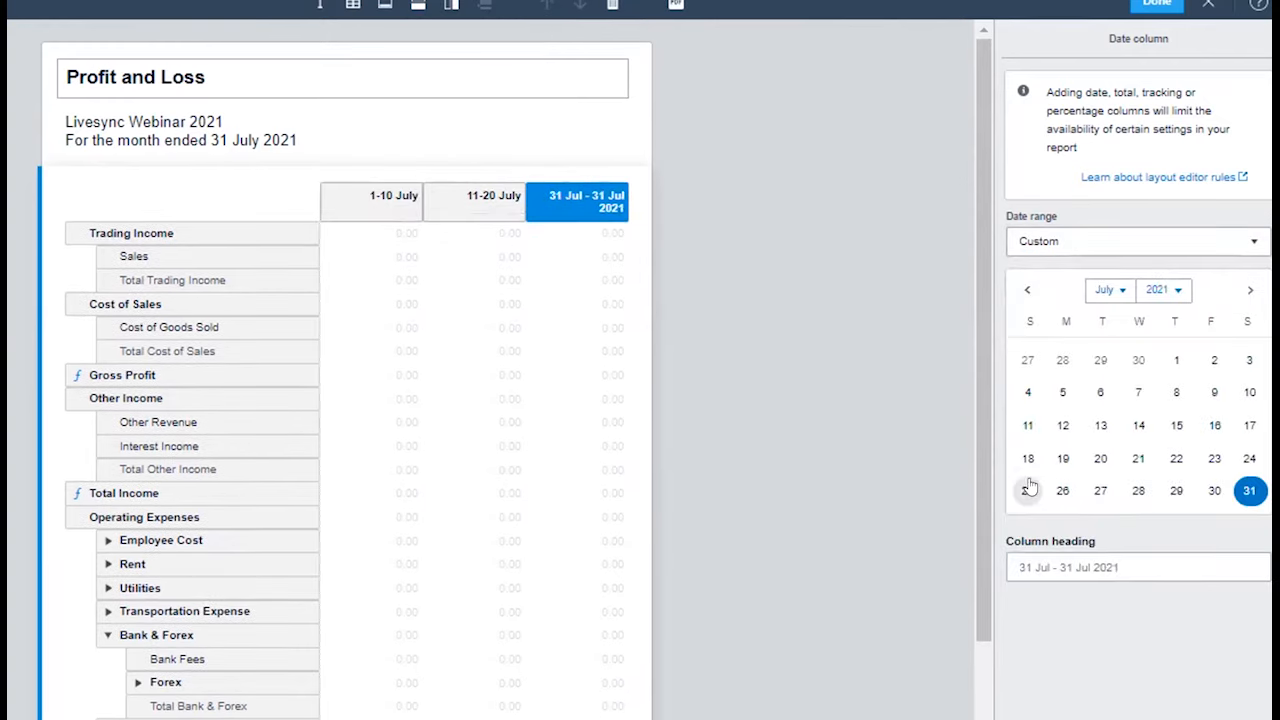
pyautogui.click(1138, 459)
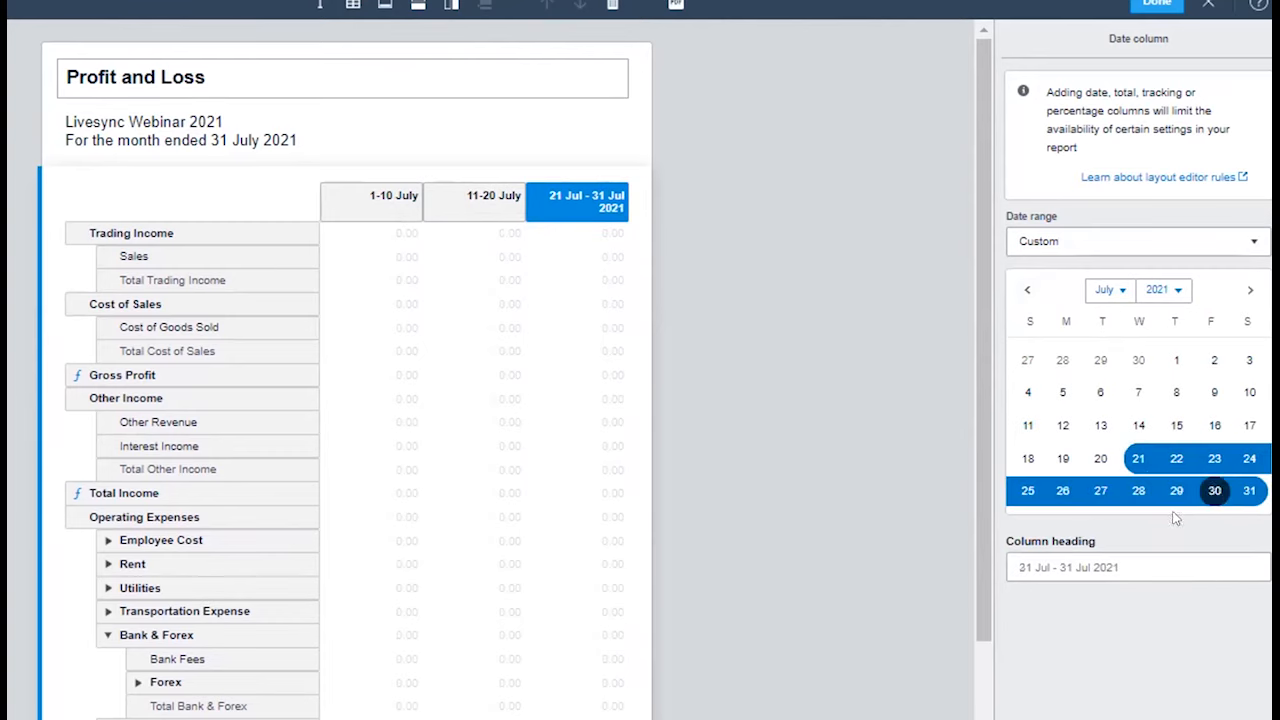
# - Set the third date column's heading to 21-30 July and check the three date columns
pyautogui.tripleClick(1147, 562)
pyautogui.write('21-30 July')
pyautogui.click(1147, 592)
pyautogui.click(370, 196)
pyautogui.click(489, 197)
pyautogui.click(572, 206)
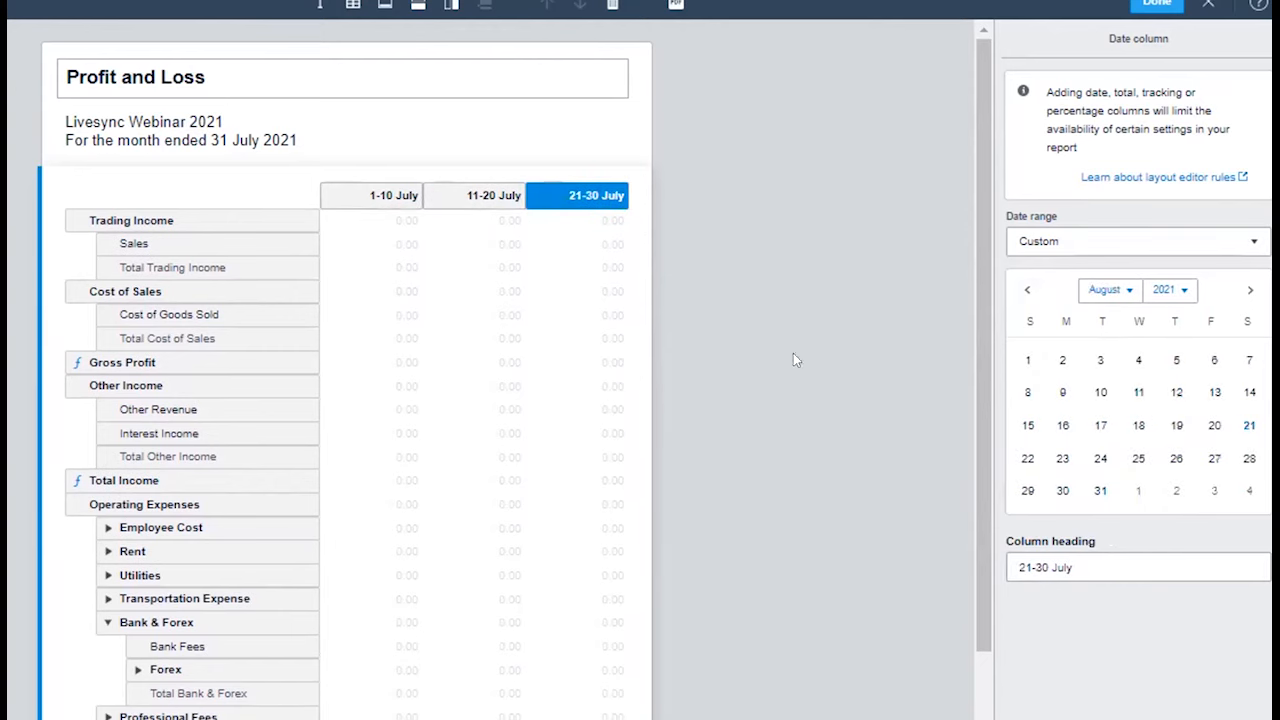
# - Export the report with its three date columns as a PDF and look through the exported page
pyautogui.scroll(-1, 537, 508)
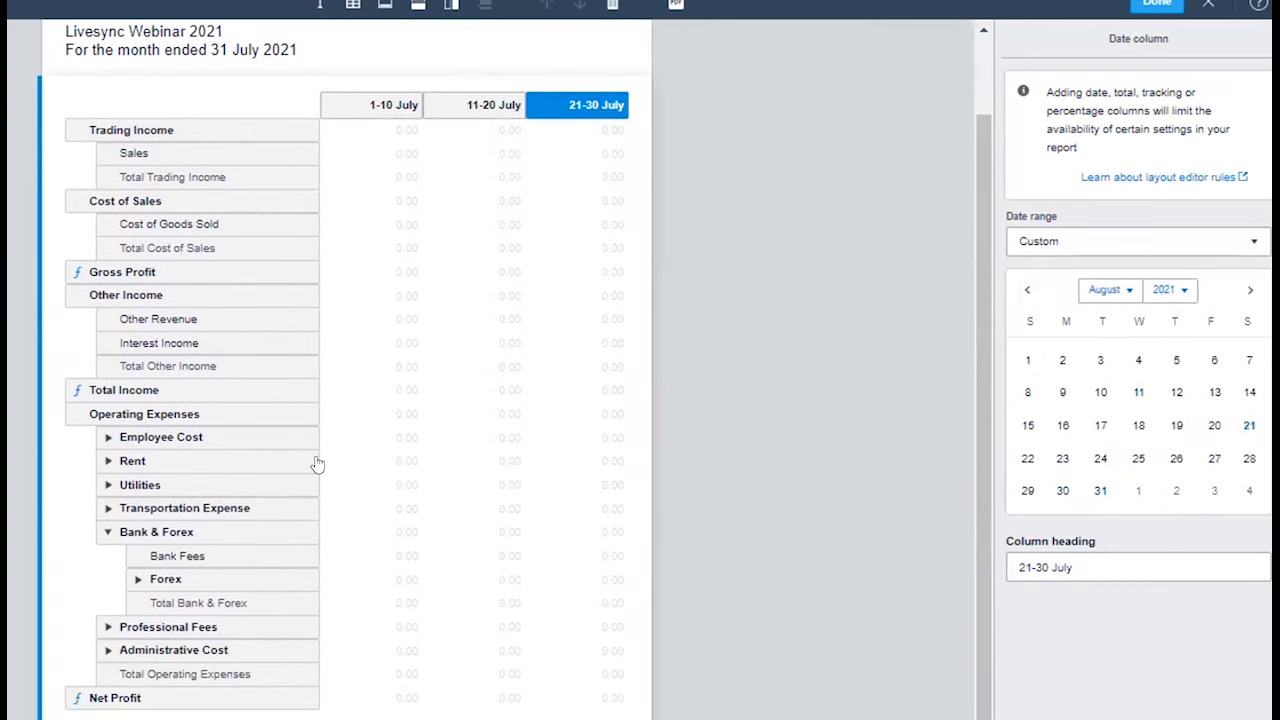
pyautogui.scroll(1, 566, 409)
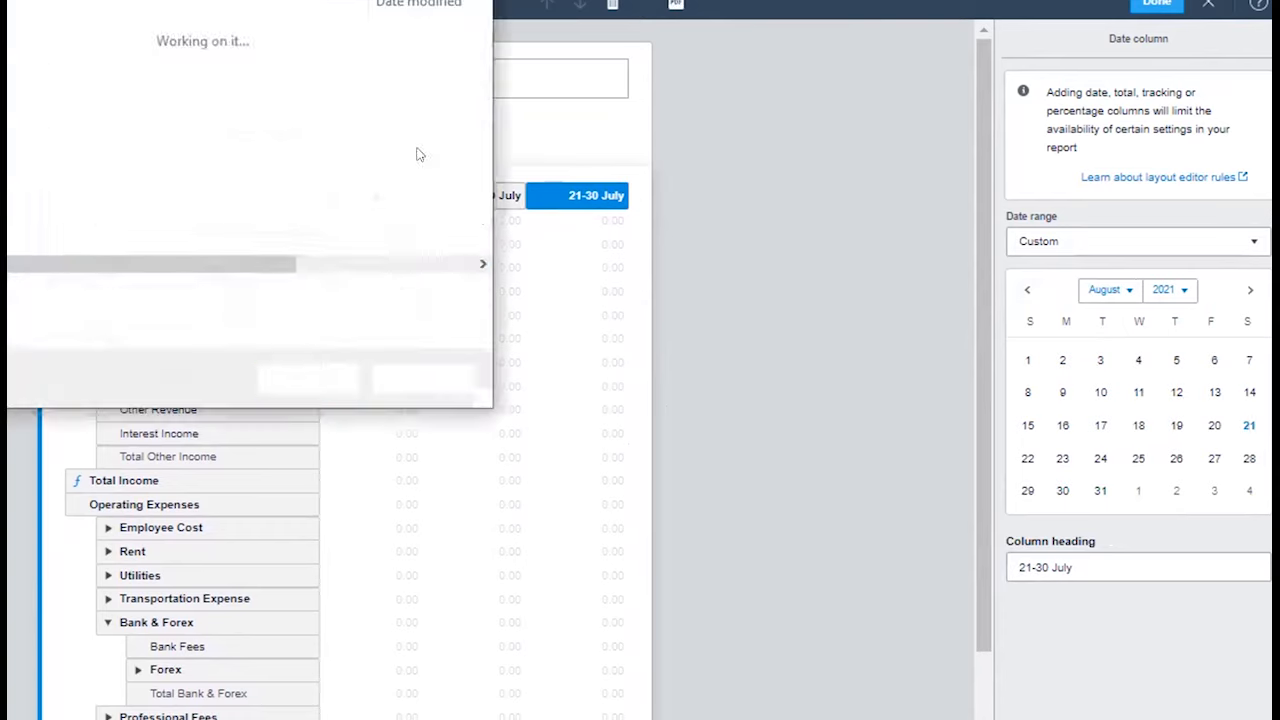
pyautogui.press('Return')
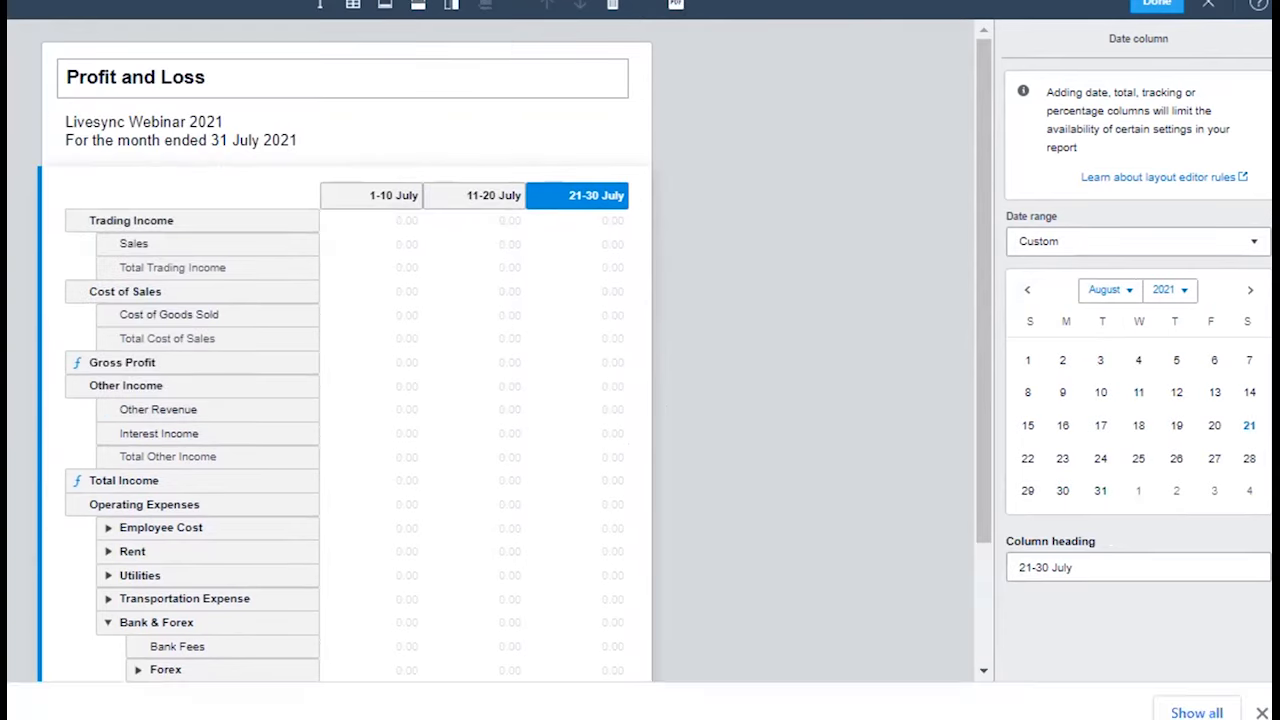
pyautogui.scroll(-7, 604, 427)
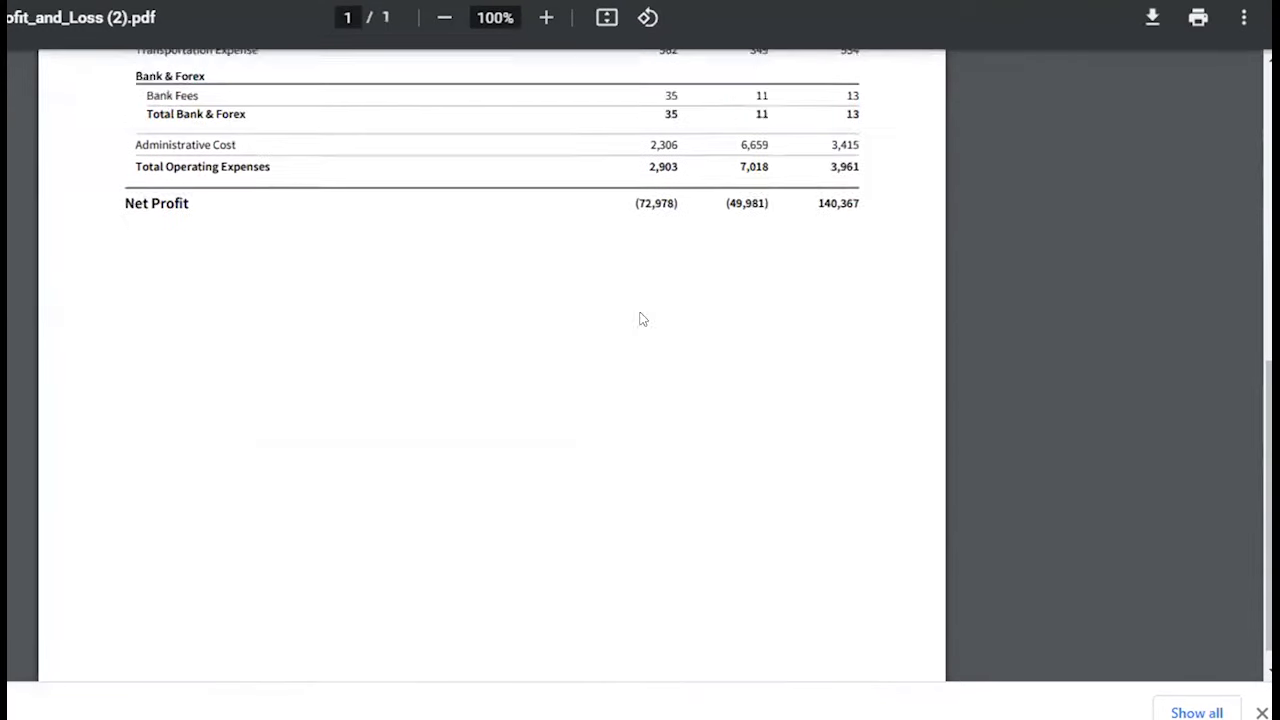
pyautogui.scroll(6, 654, 386)
pyautogui.scroll(-3, 623, 414)
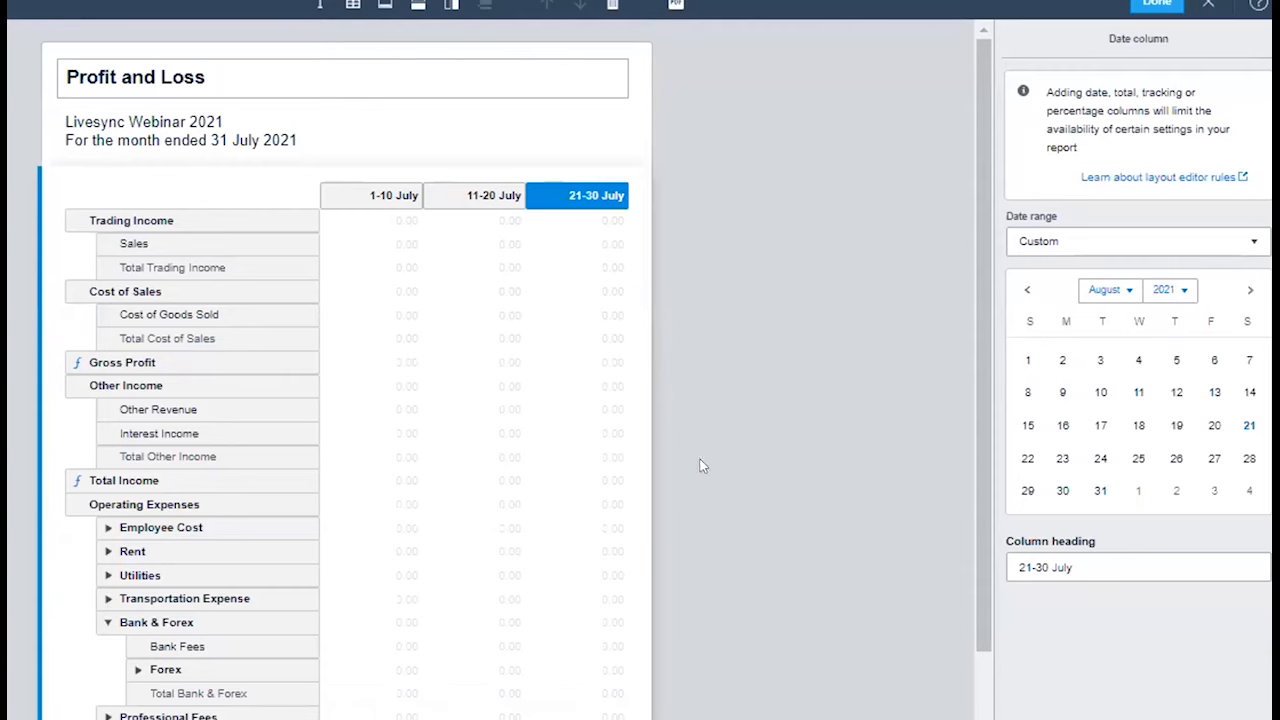
# - Delete the 11-20 July and 21-30 July date columns together from the report
pyautogui.keyDown('ctrl'); pyautogui.click(472, 192); pyautogui.keyUp('ctrl')
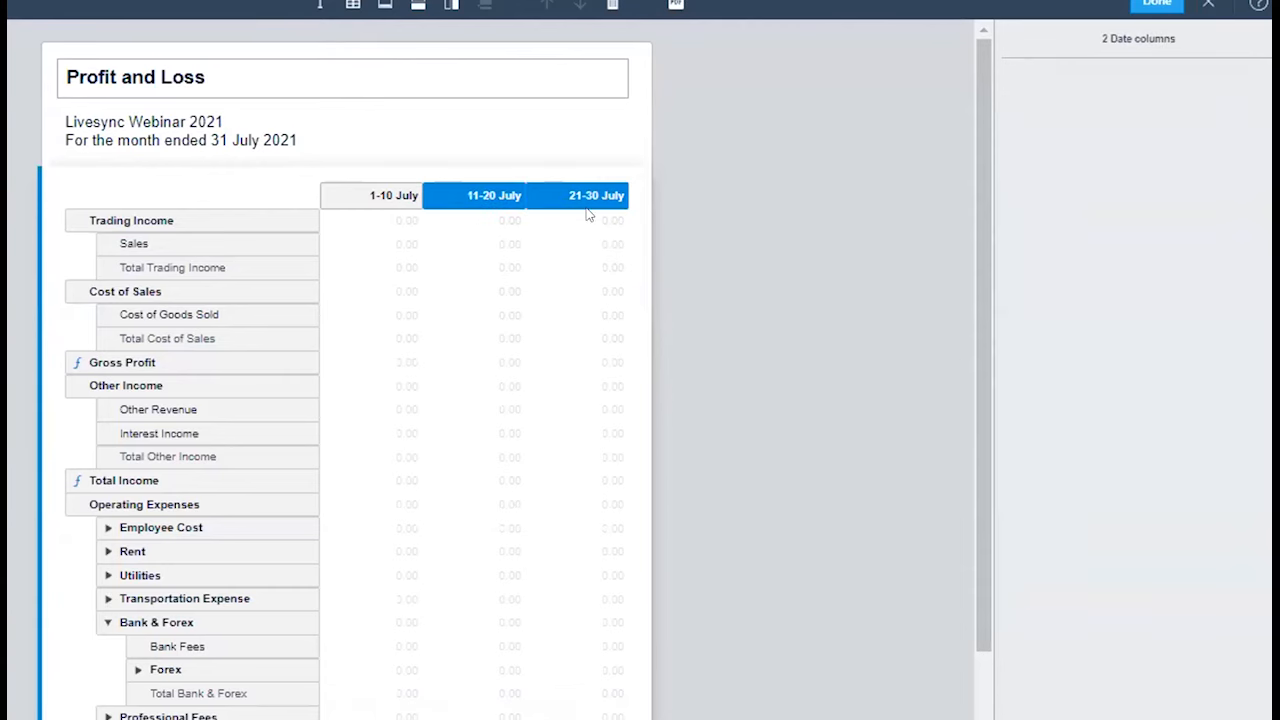
pyautogui.click(612, 5)
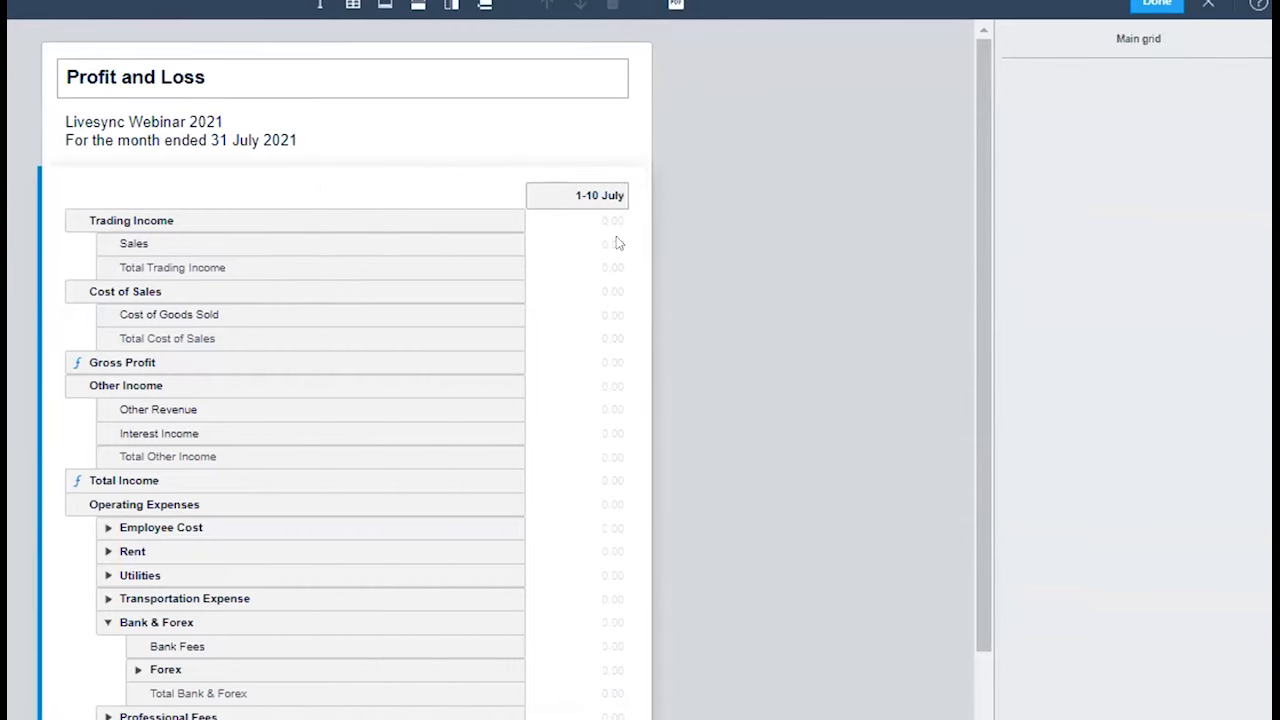
# - Insert a budget column beside the 1-10 July column, and change that date column to a Month range headed July
pyautogui.click(618, 195)
pyautogui.click(451, 5)
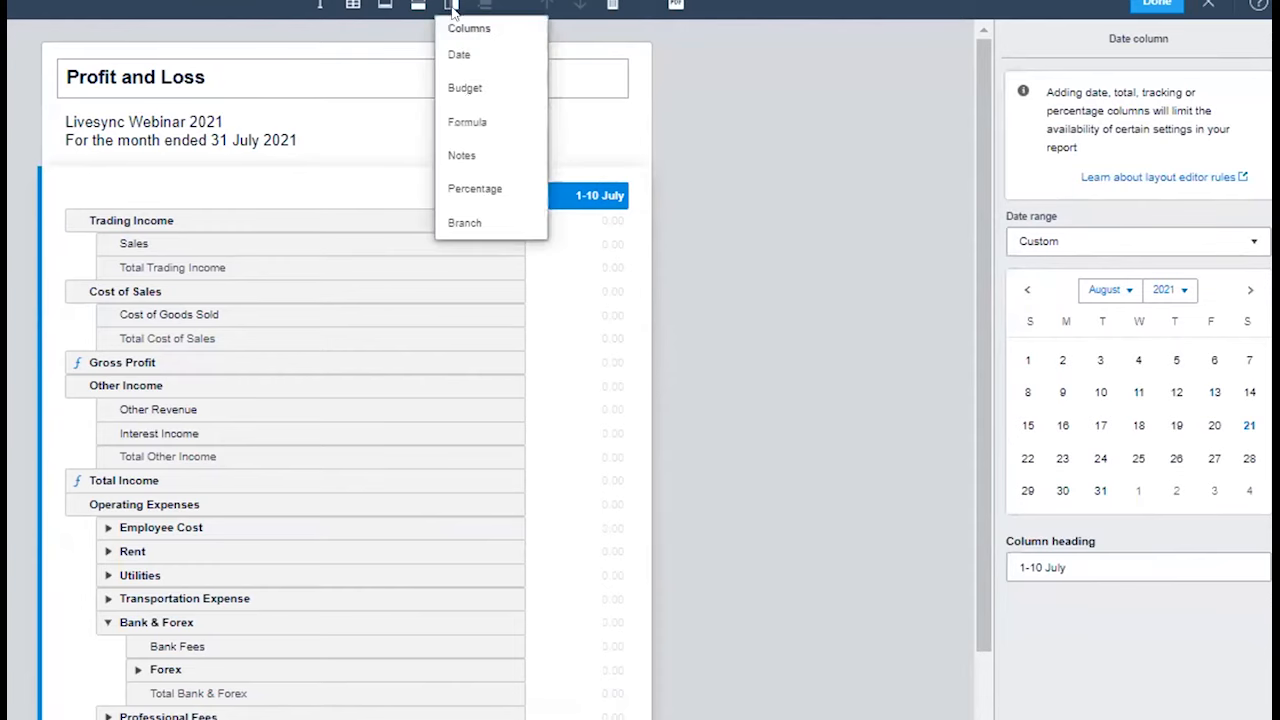
pyautogui.click(464, 89)
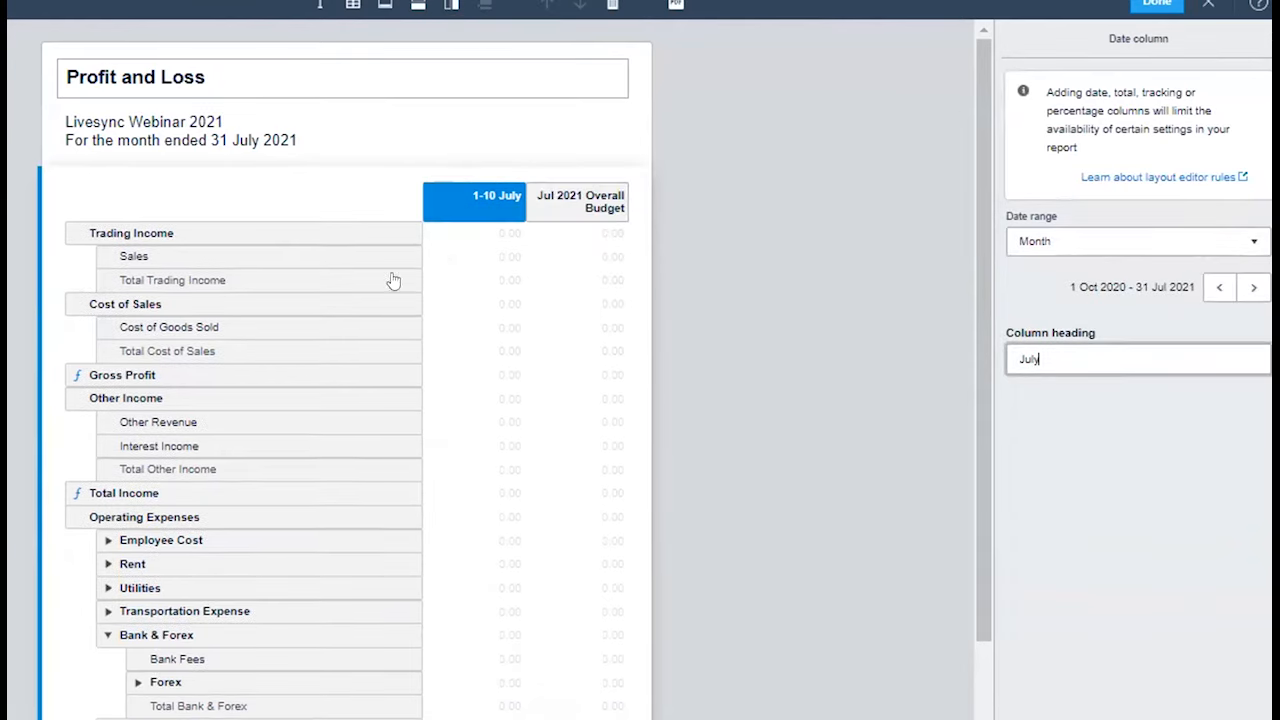
# - Locate Budget Manager in the Financial reports list, and delete the Jul 2021 Overall Budget column from the report
pyautogui.click(603, 204)
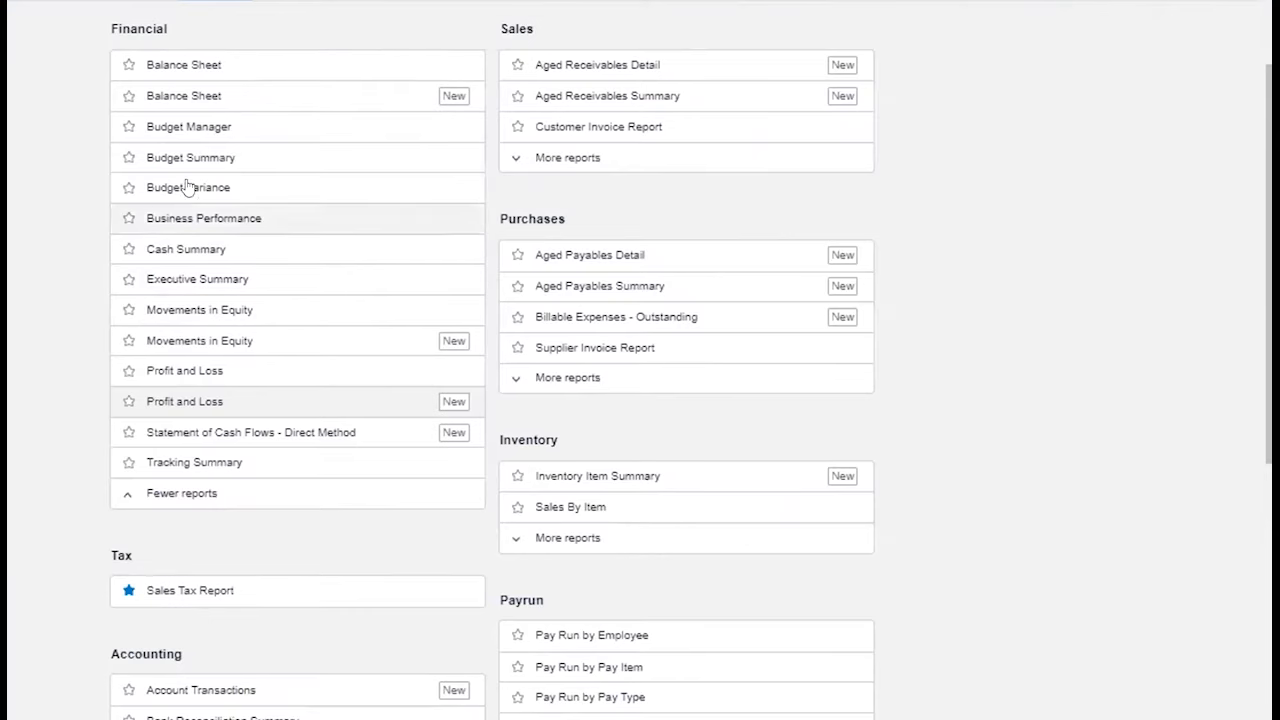
pyautogui.click(193, 135)
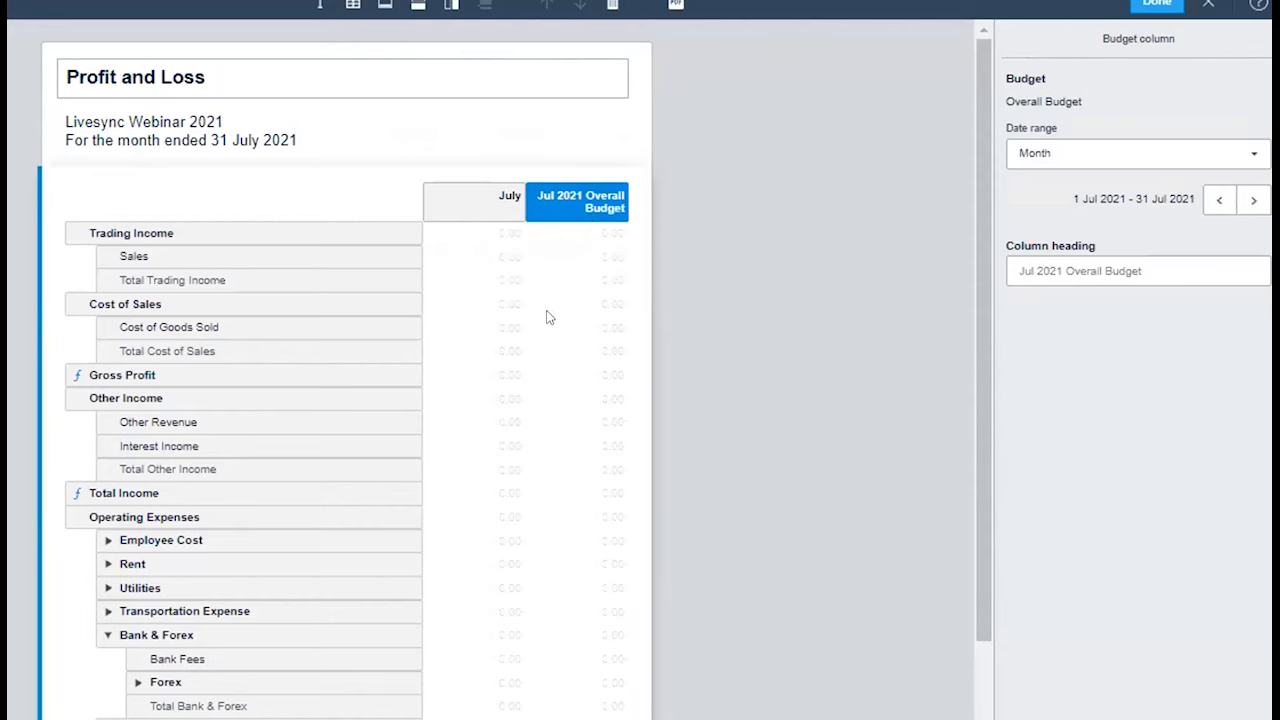
pyautogui.click(612, 5)
# - Insert a formula column after the July date column
pyautogui.click(452, 5)
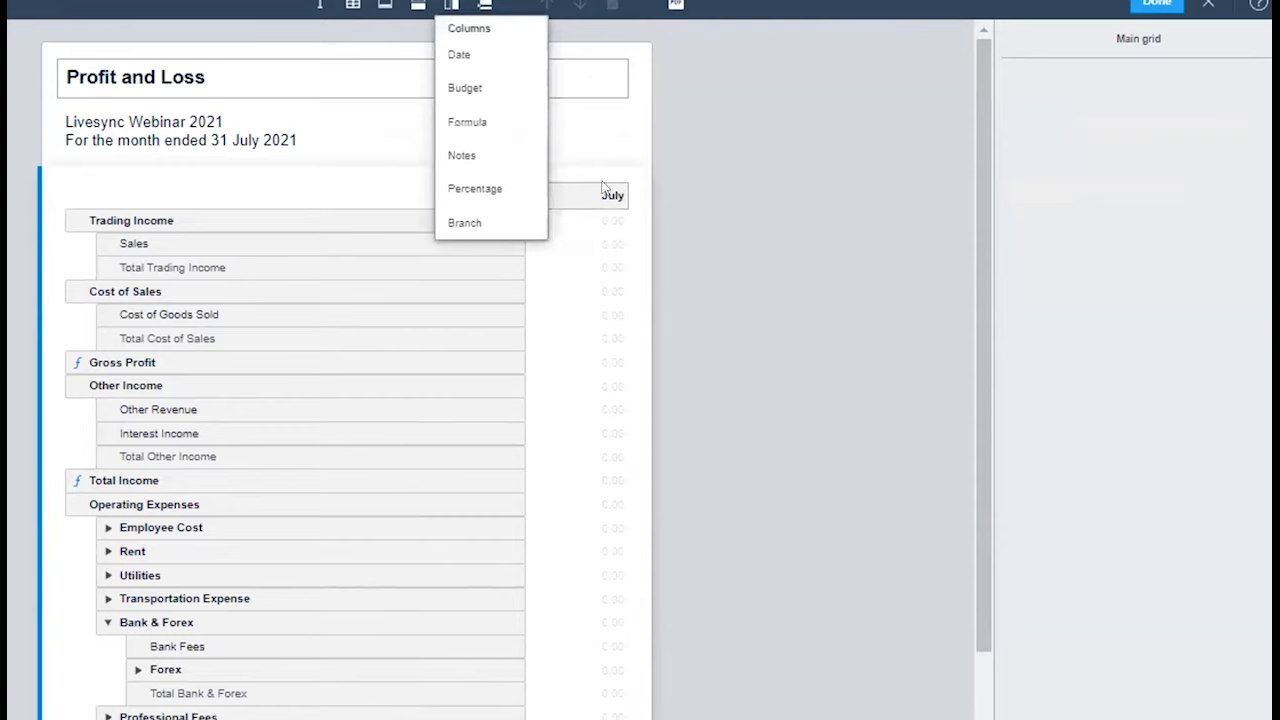
pyautogui.click(468, 124)
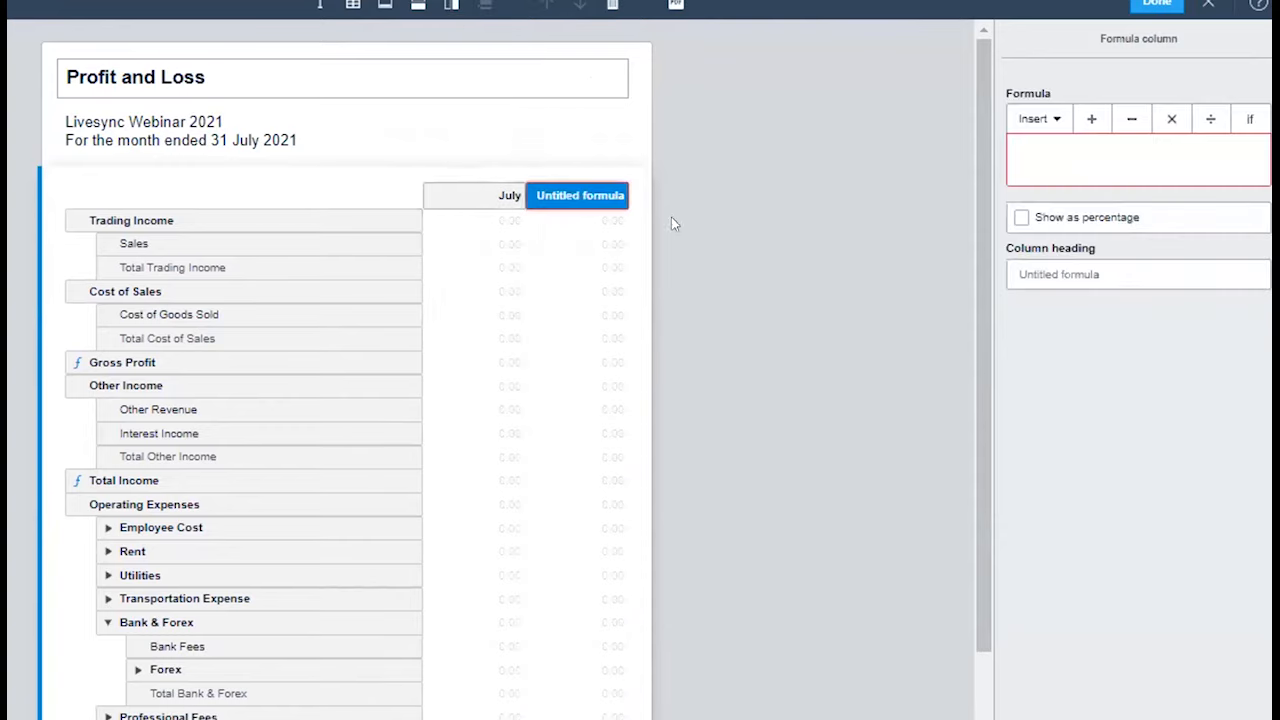
pyautogui.click(497, 195)
pyautogui.click(583, 195)
pyautogui.click(480, 192)
# - Insert another date column and move it in front of the July column
pyautogui.click(452, 5)
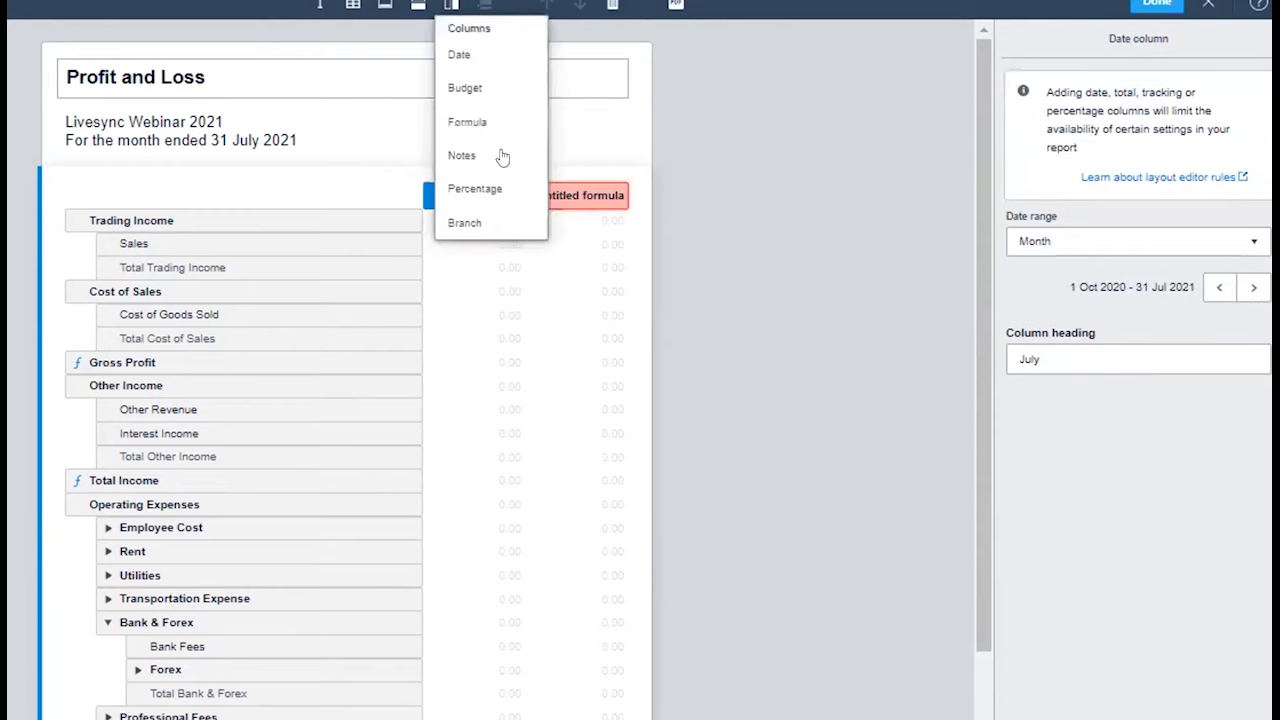
pyautogui.click(484, 60)
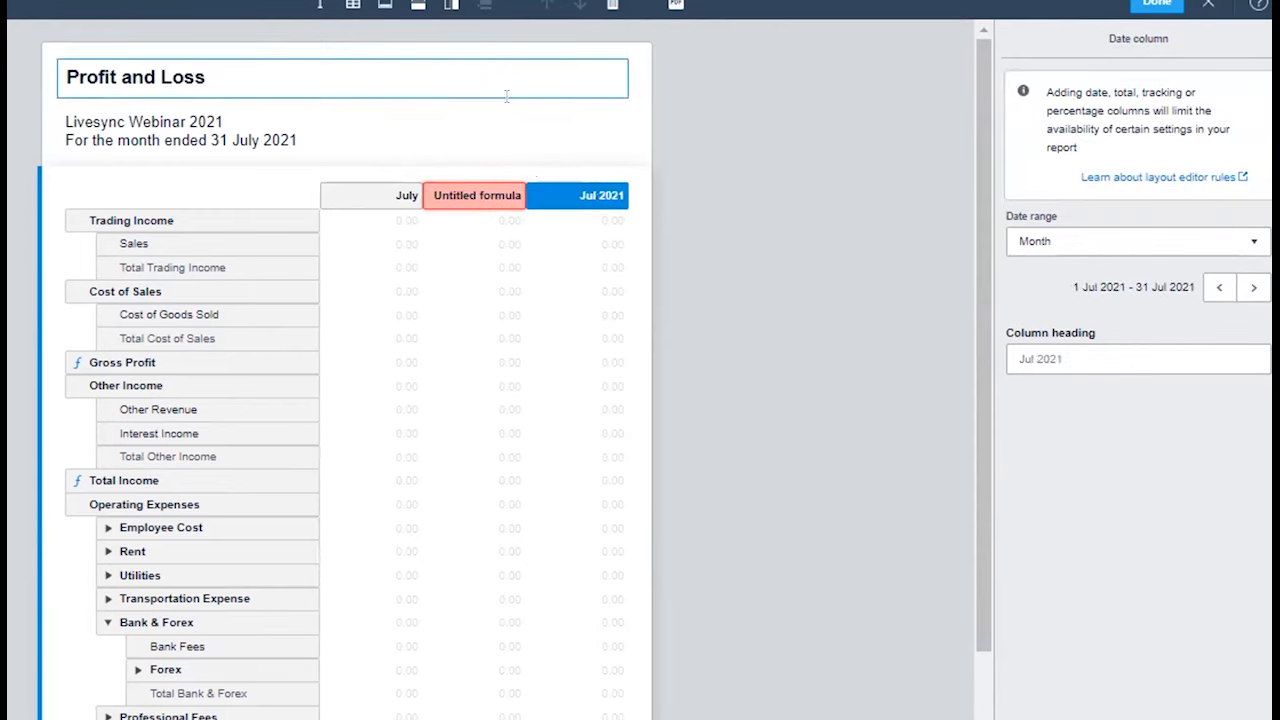
pyautogui.moveTo(588, 196); pyautogui.dragTo(345, 193)
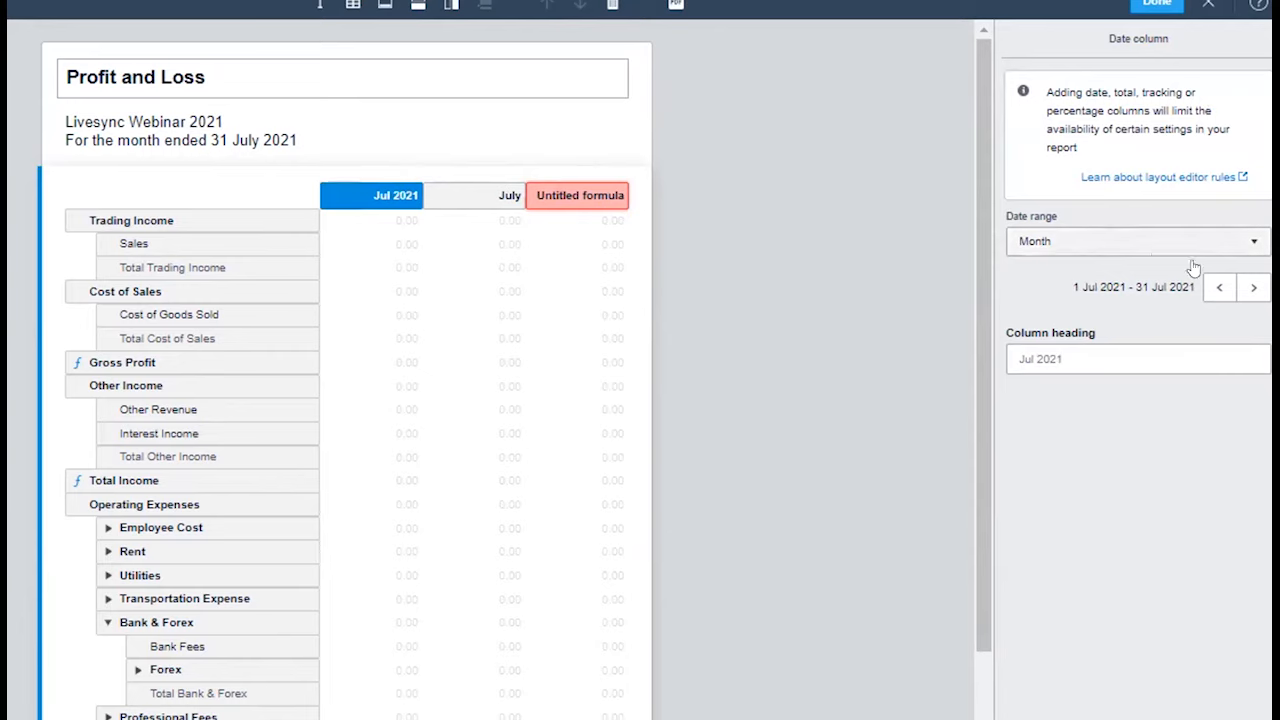
# - Set the new date column's range to the month 1 Jun 2021 - 30 Jun 2021 and its heading to June
pyautogui.click(1212, 287)
pyautogui.click(1047, 356)
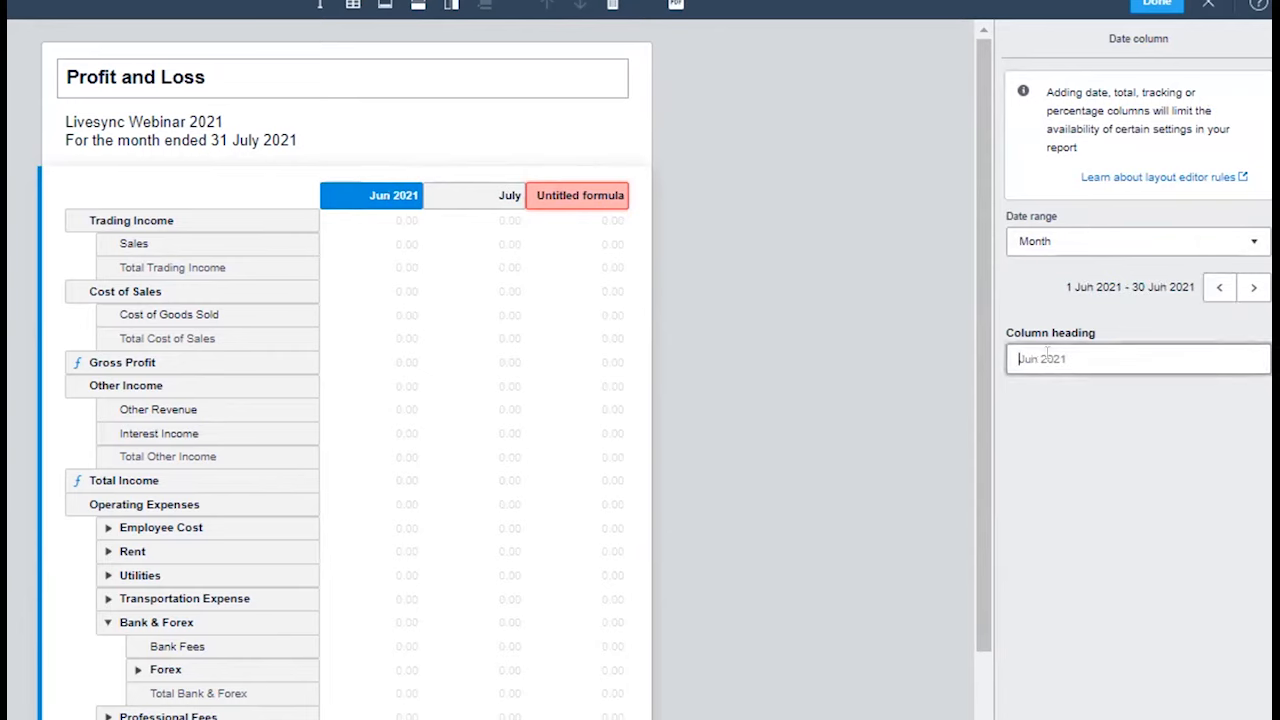
pyautogui.write('June')
pyautogui.click(490, 197)
# - Set the formula column's heading to V-Analysis (AED)
pyautogui.click(557, 201)
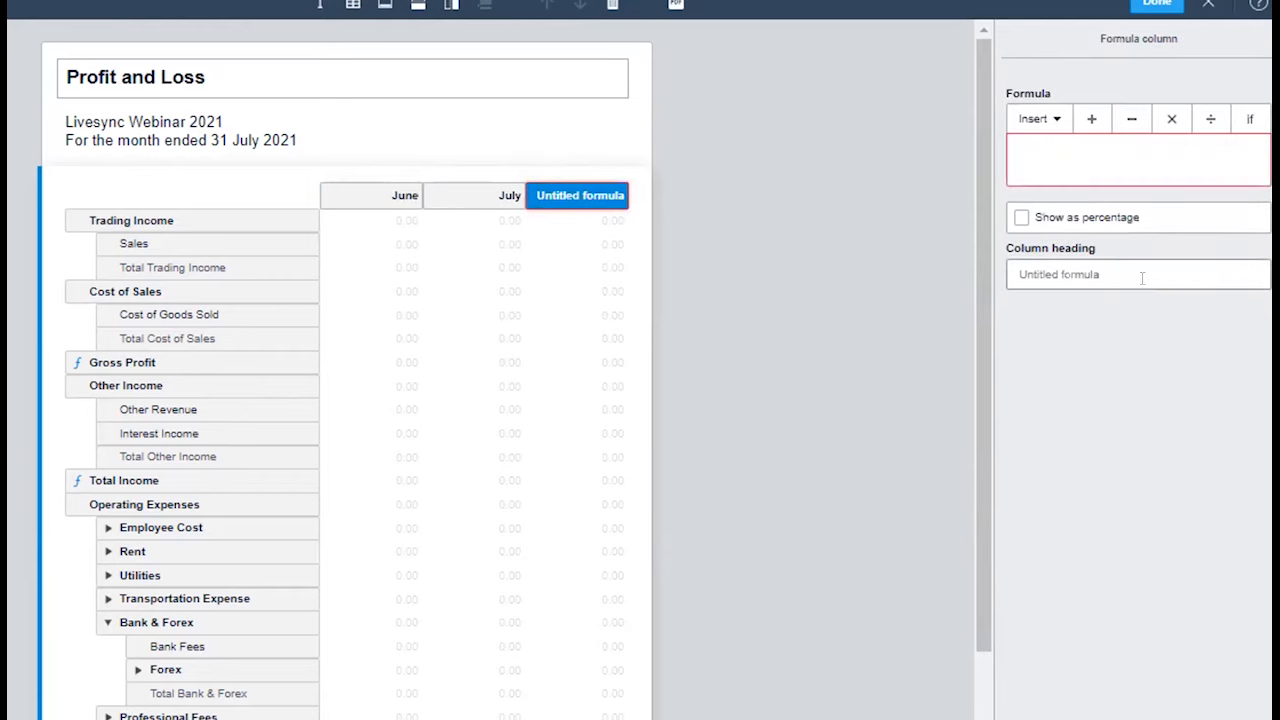
pyautogui.click(1096, 261)
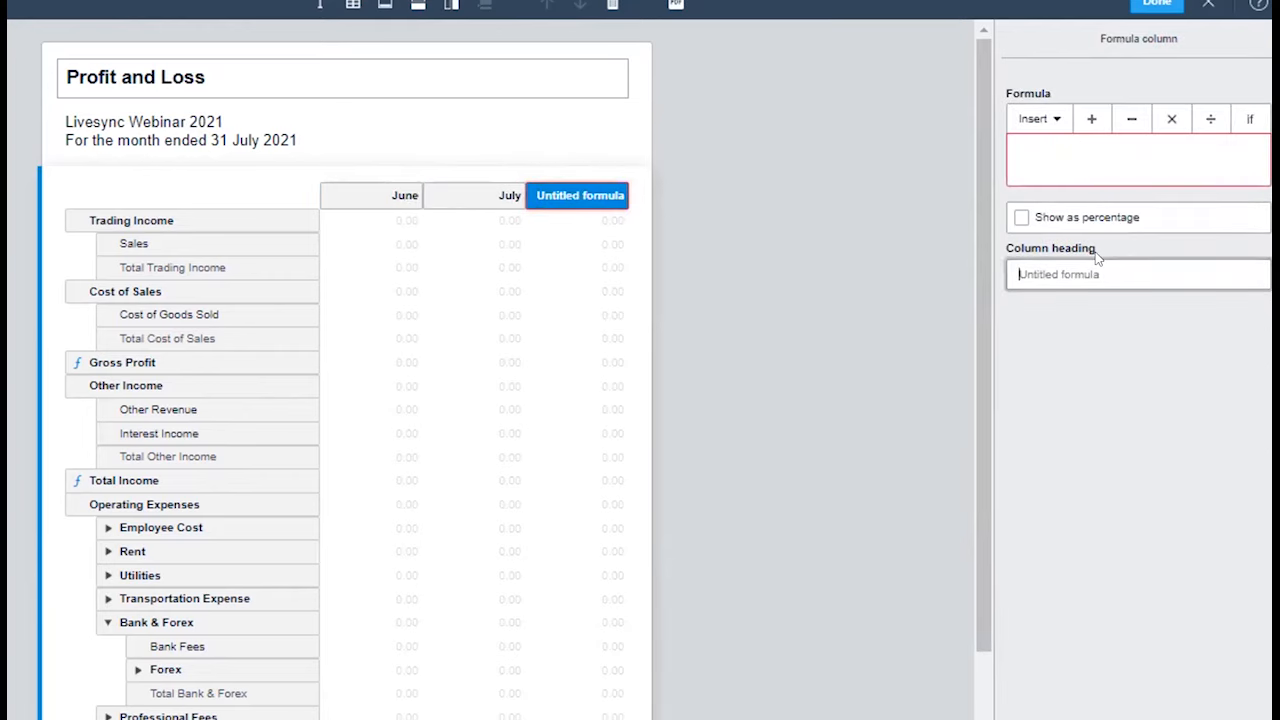
pyautogui.write('V-Ar')
pyautogui.write('alysis (AED)')
# - Build the V-Analysis (AED) column's formula as (July - June)/June
pyautogui.click(1036, 121)
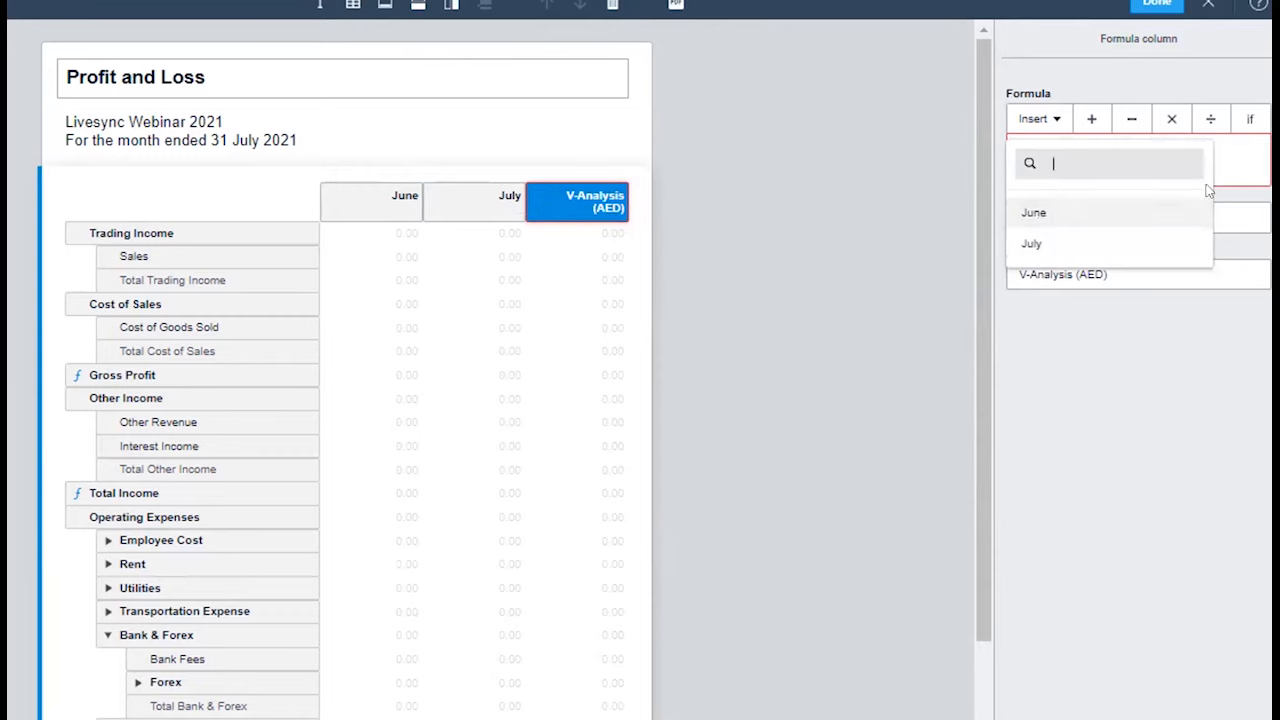
pyautogui.click(1234, 155)
pyautogui.click(1039, 119)
pyautogui.click(1042, 236)
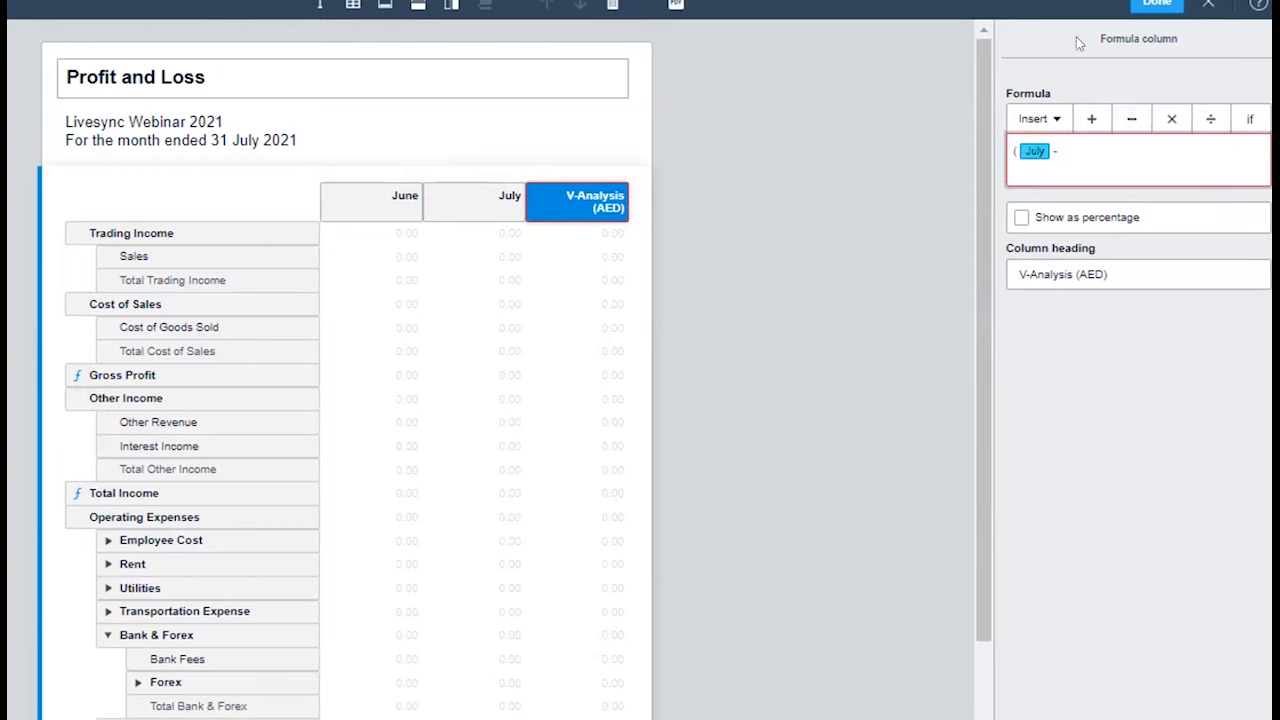
pyautogui.click(1045, 119)
pyautogui.click(1040, 212)
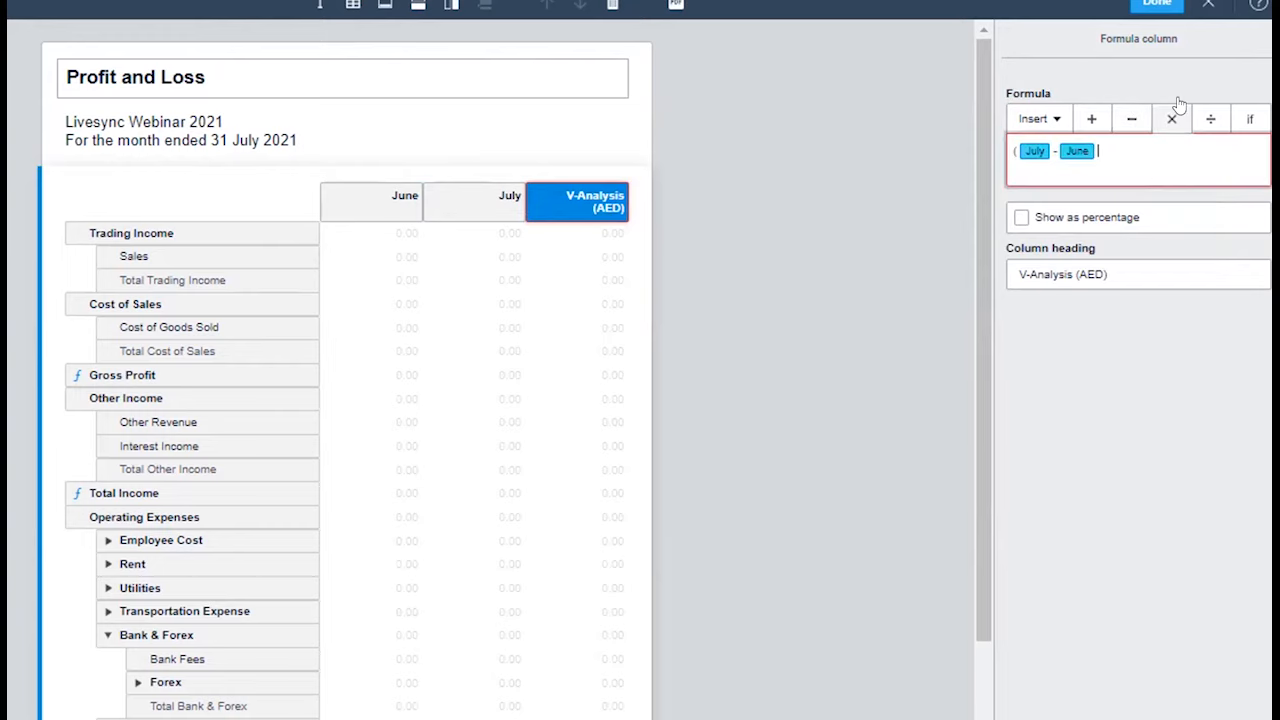
pyautogui.write(')/June')
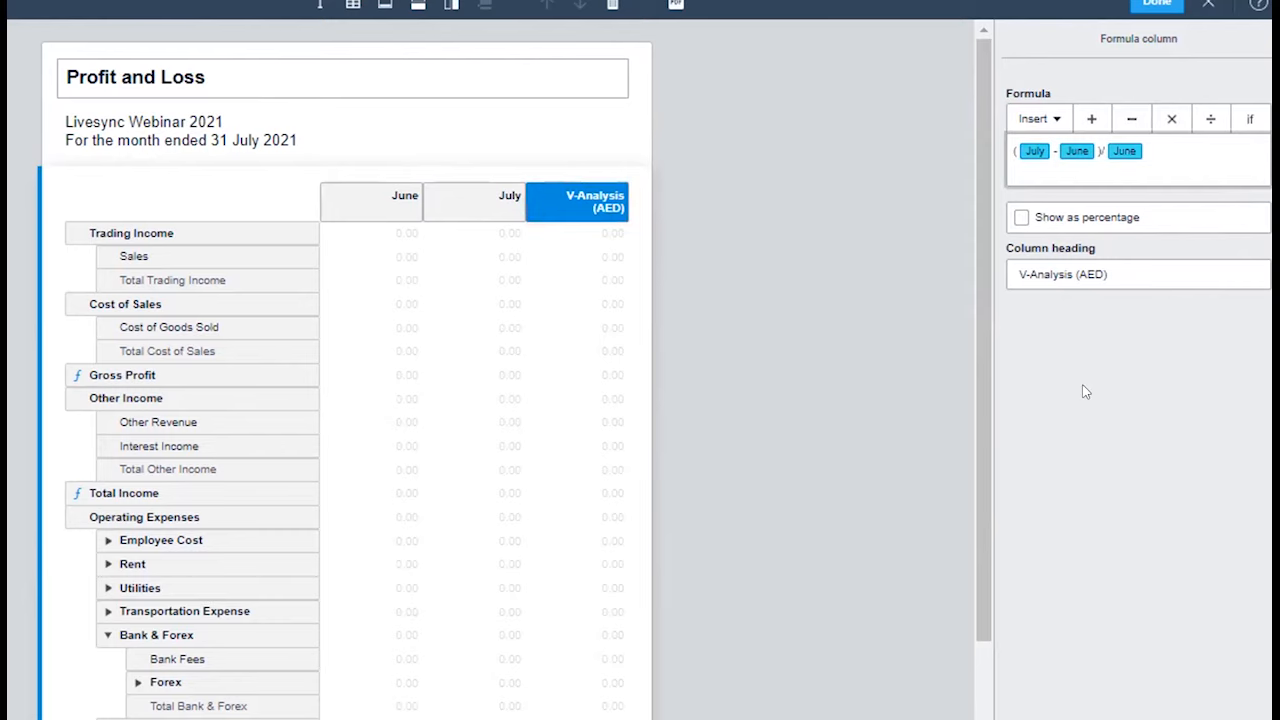
# - Remove the division by June from the V-Analysis (AED) formula, leaving (July - June)
pyautogui.click(530, 390)
pyautogui.click(602, 210)
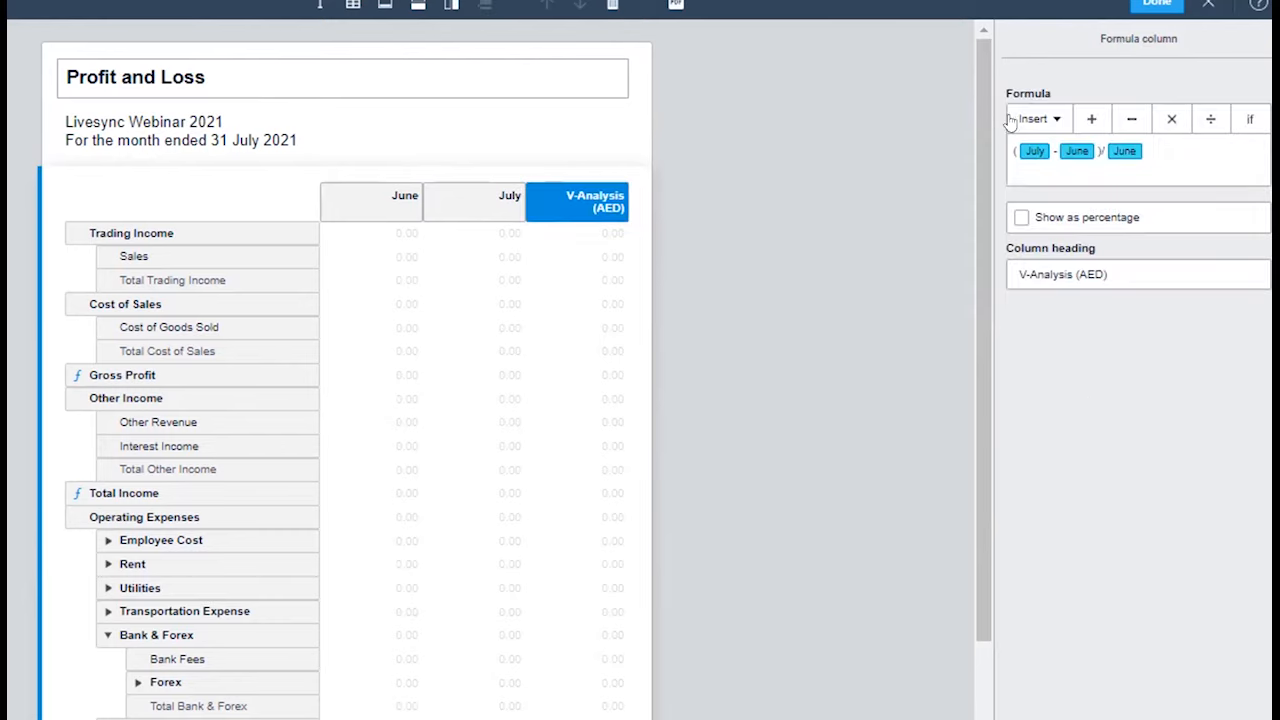
pyautogui.click(1141, 8)
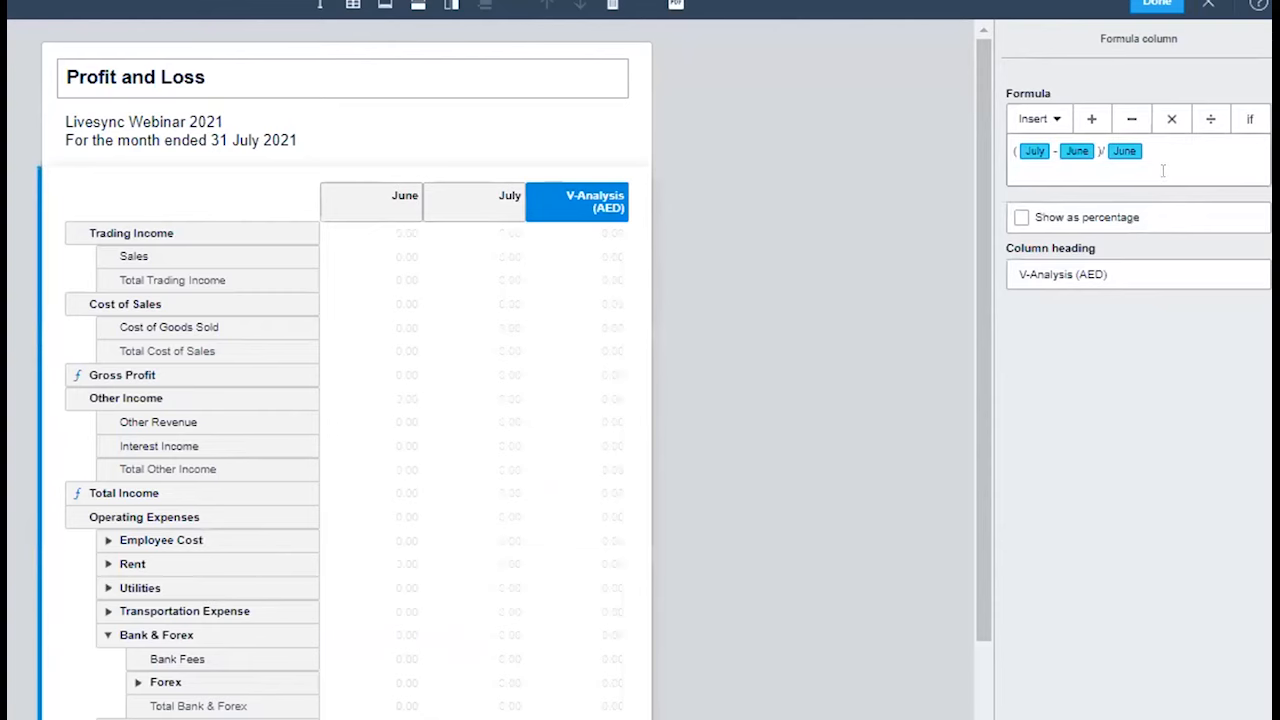
pyautogui.click(1161, 158)
pyautogui.press('BackSpace')
pyautogui.press('BackSpace')
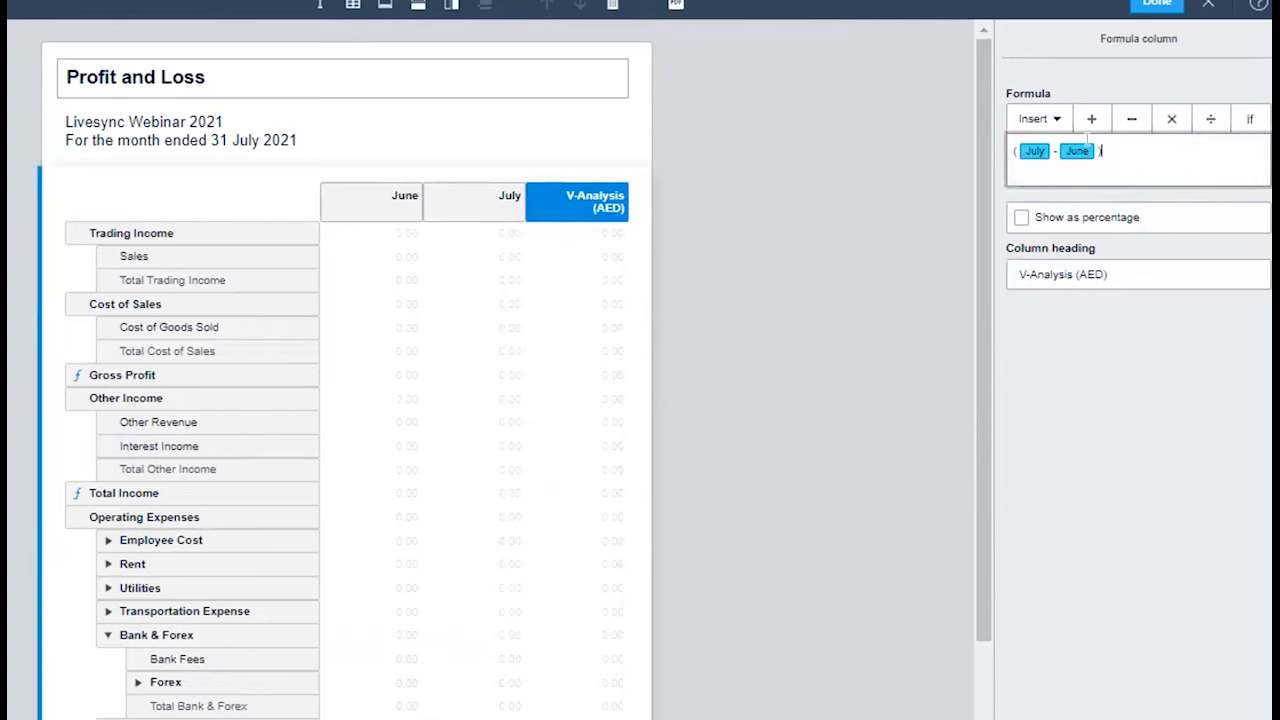
pyautogui.click(695, 170)
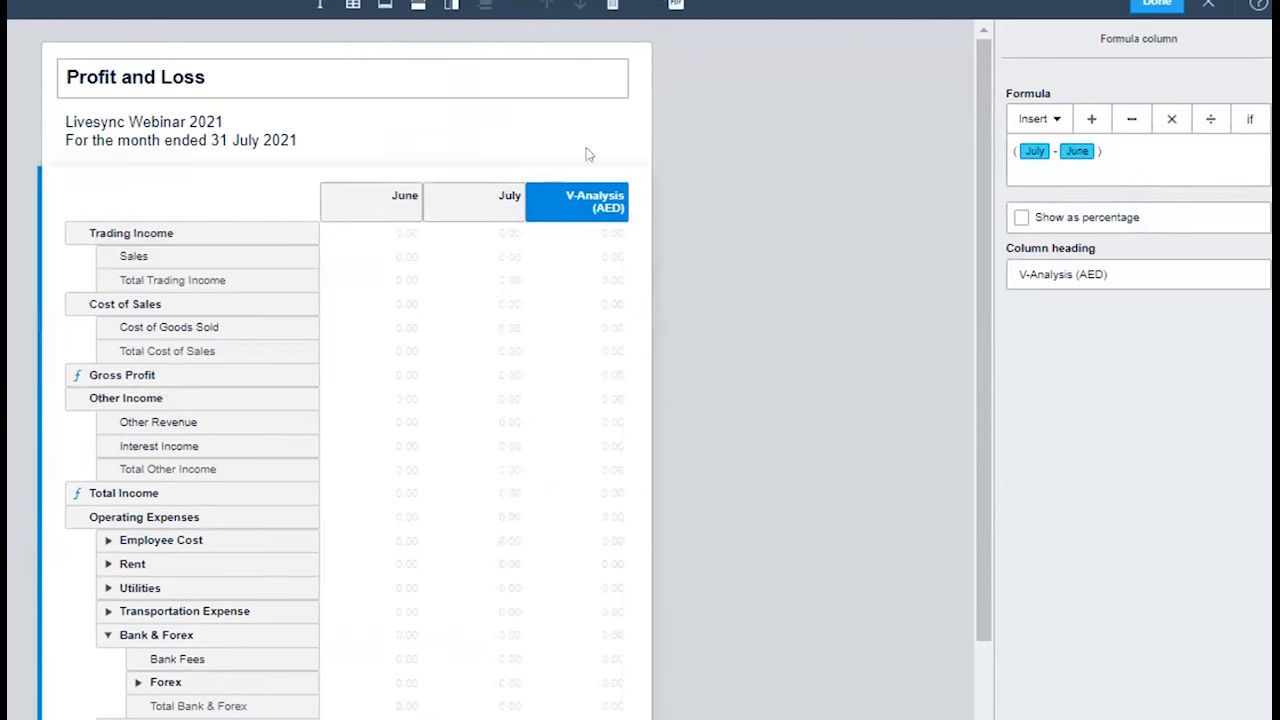
# - Export the report as a PDF and look through its June, July and V-Analysis (AED) columns
pyautogui.click(12, 712)
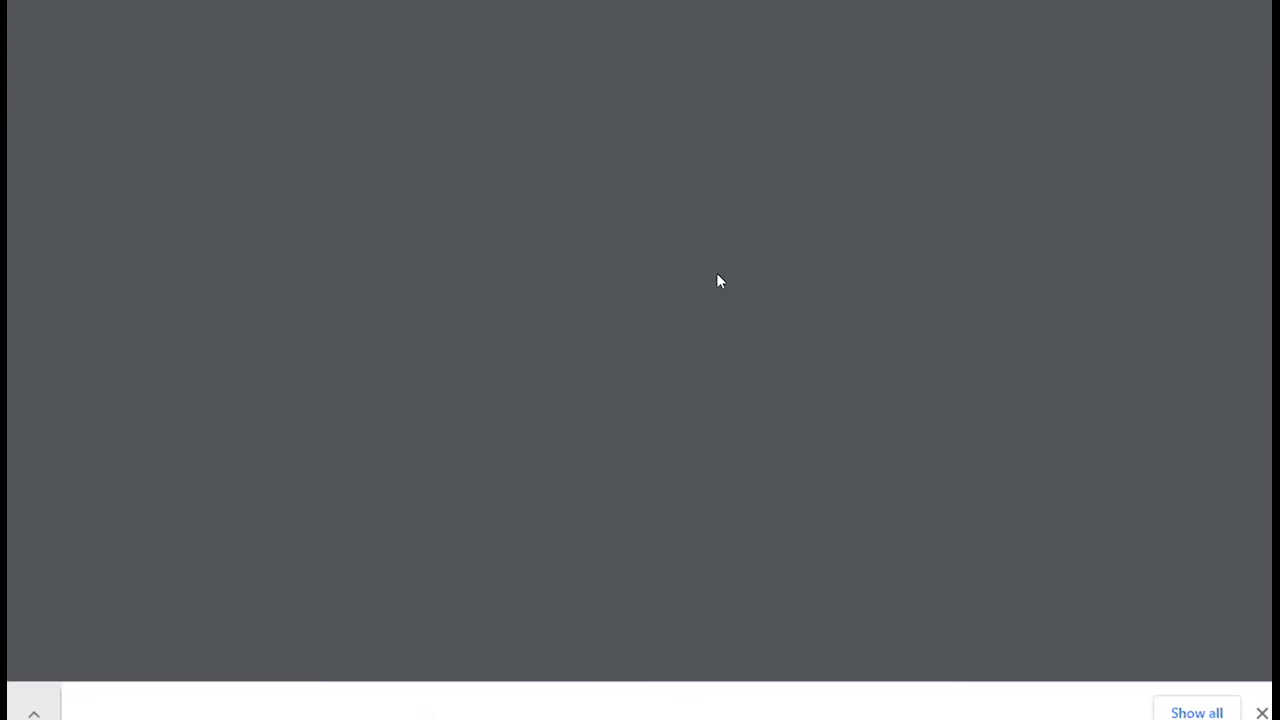
pyautogui.scroll(-6, 840, 430)
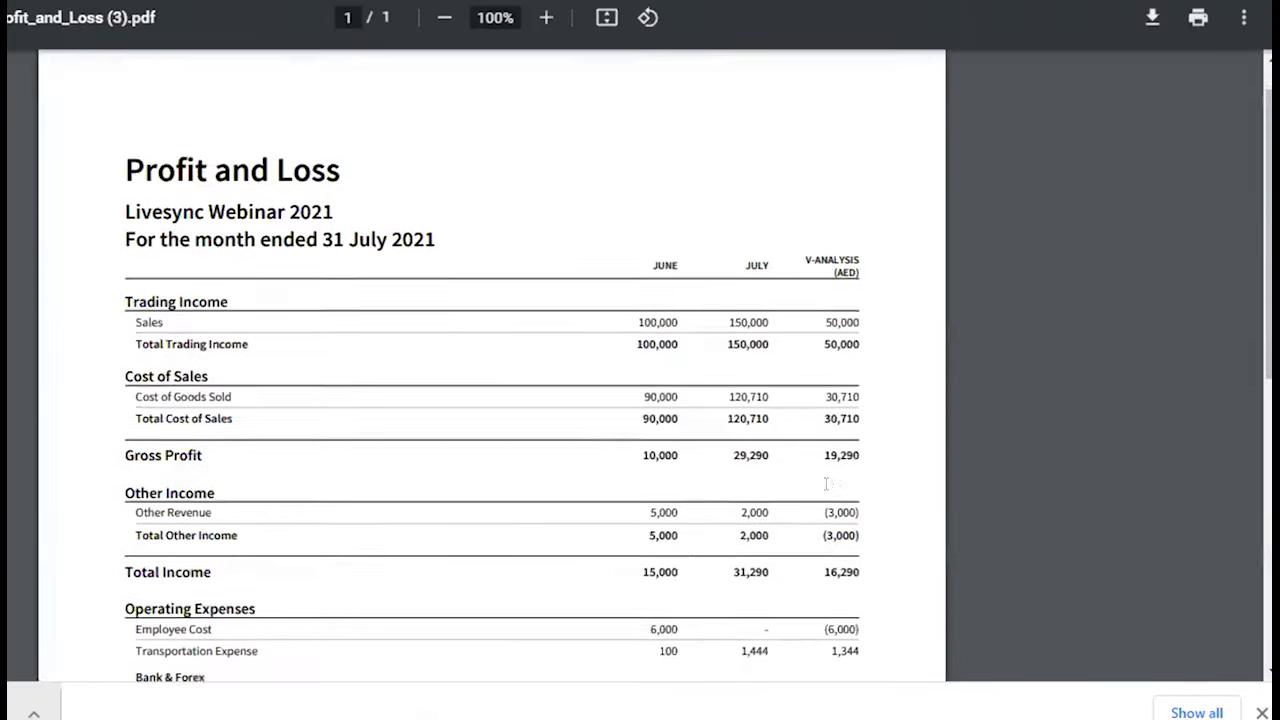
pyautogui.scroll(2, 813, 352)
pyautogui.scroll(3, 813, 352)
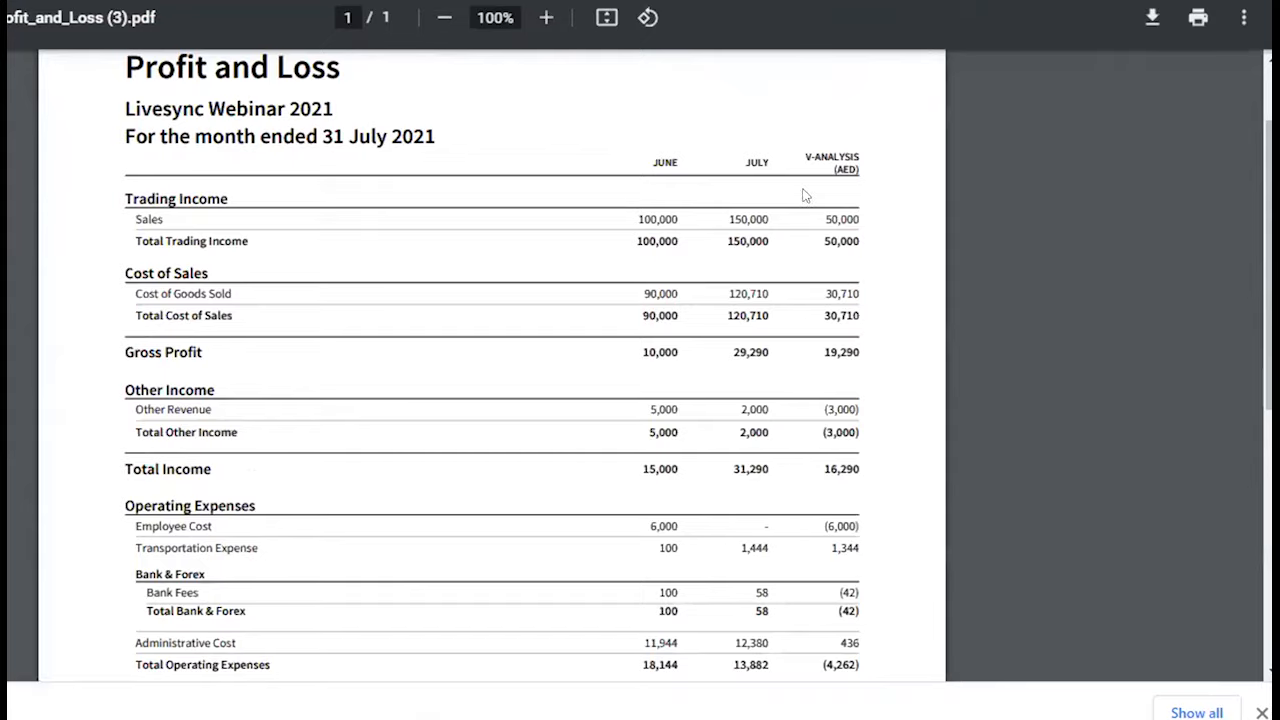
pyautogui.scroll(-5, 806, 195)
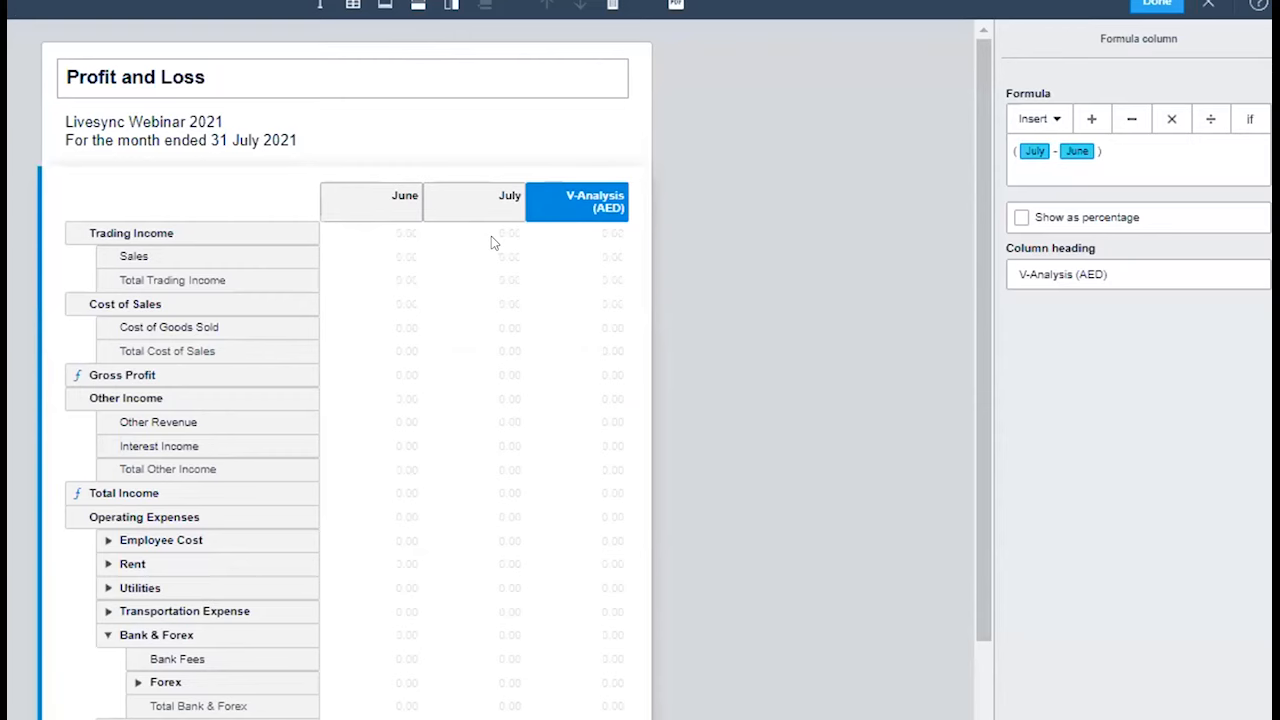
# - Insert a second formula column after V-Analysis (AED) with the heading V-Analysis %
pyautogui.click(451, 6)
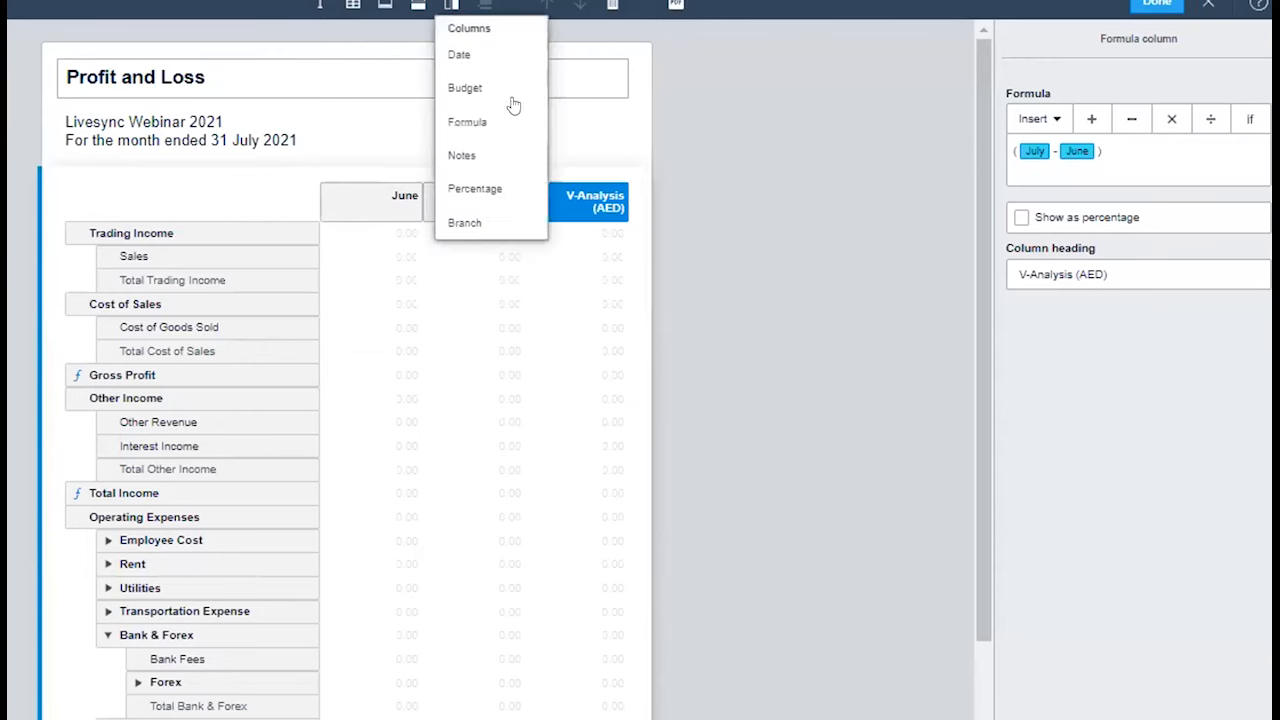
pyautogui.click(465, 122)
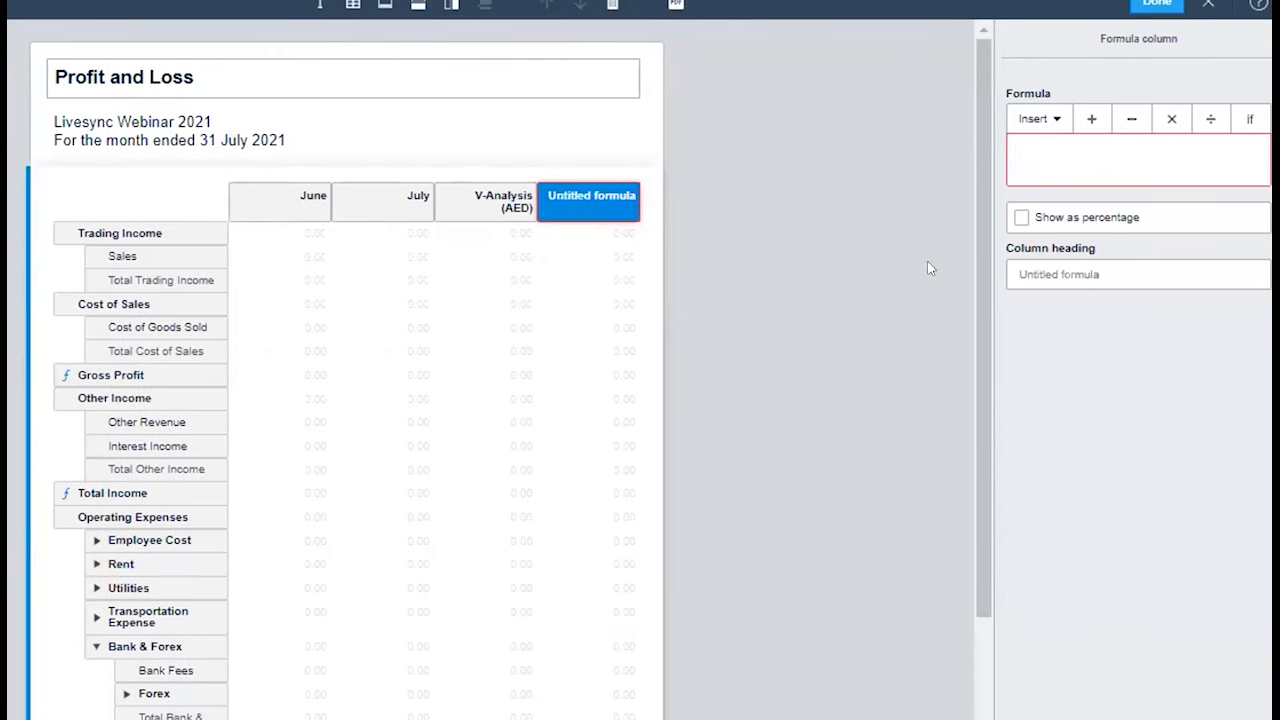
pyautogui.click(1068, 272)
pyautogui.write('V-Analys')
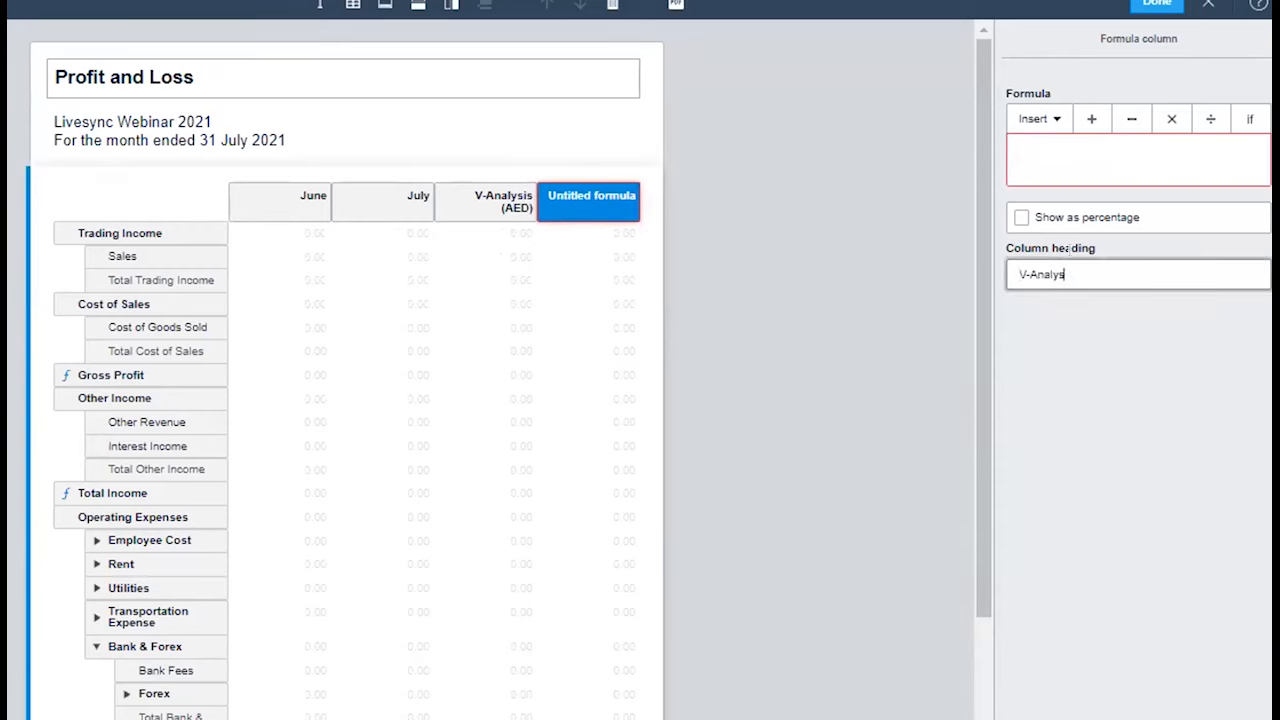
pyautogui.write('is %')
# - Build the V-Analysis % column's formula as (July - June) / June
pyautogui.click(1049, 141)
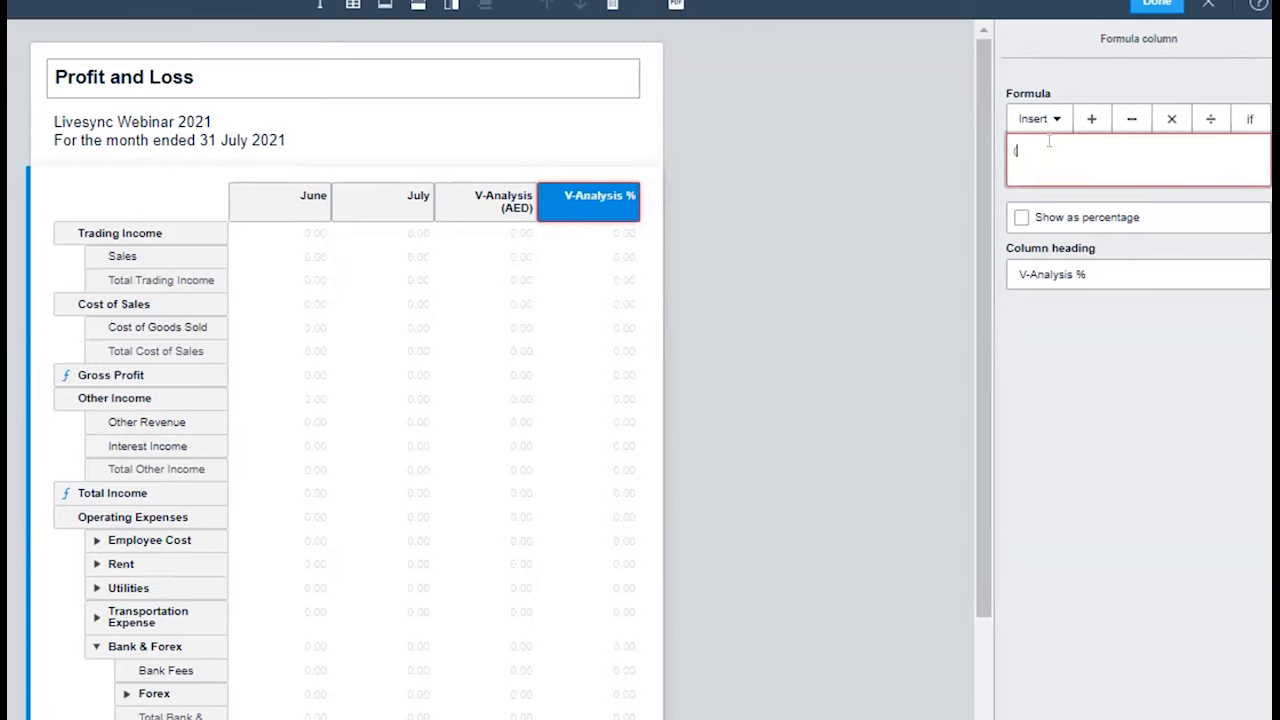
pyautogui.click(1039, 118)
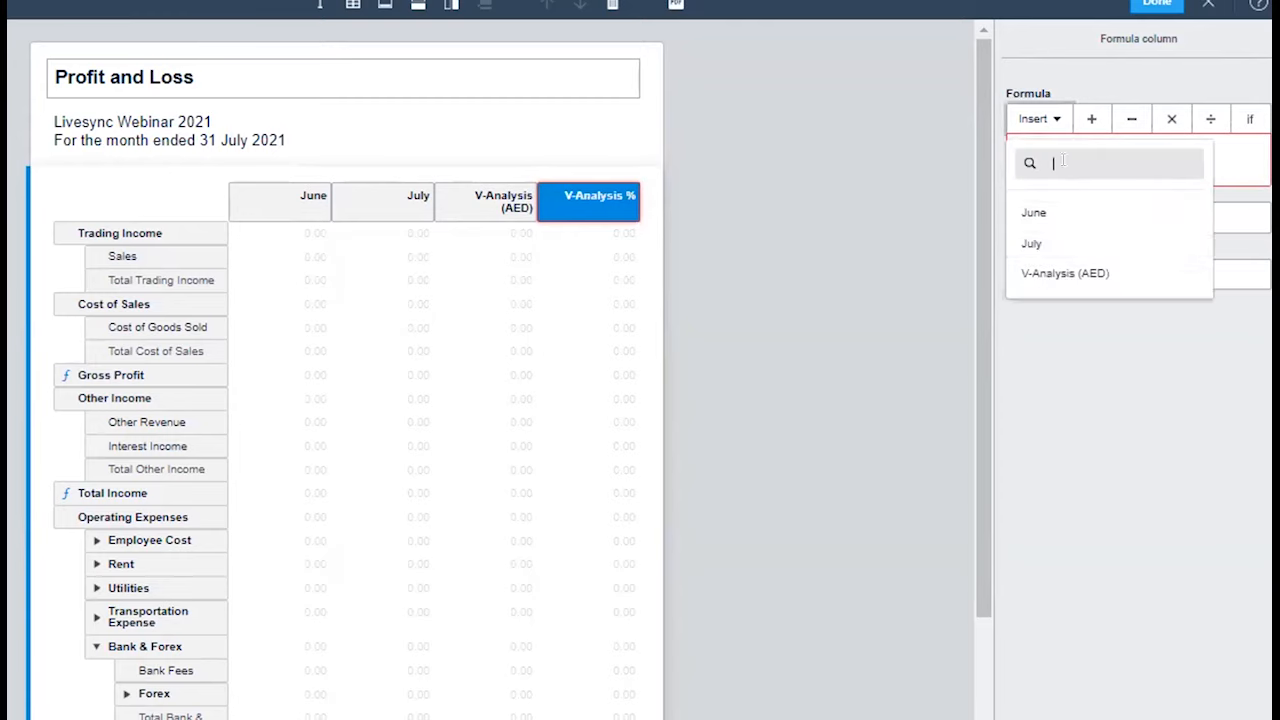
pyautogui.click(1049, 246)
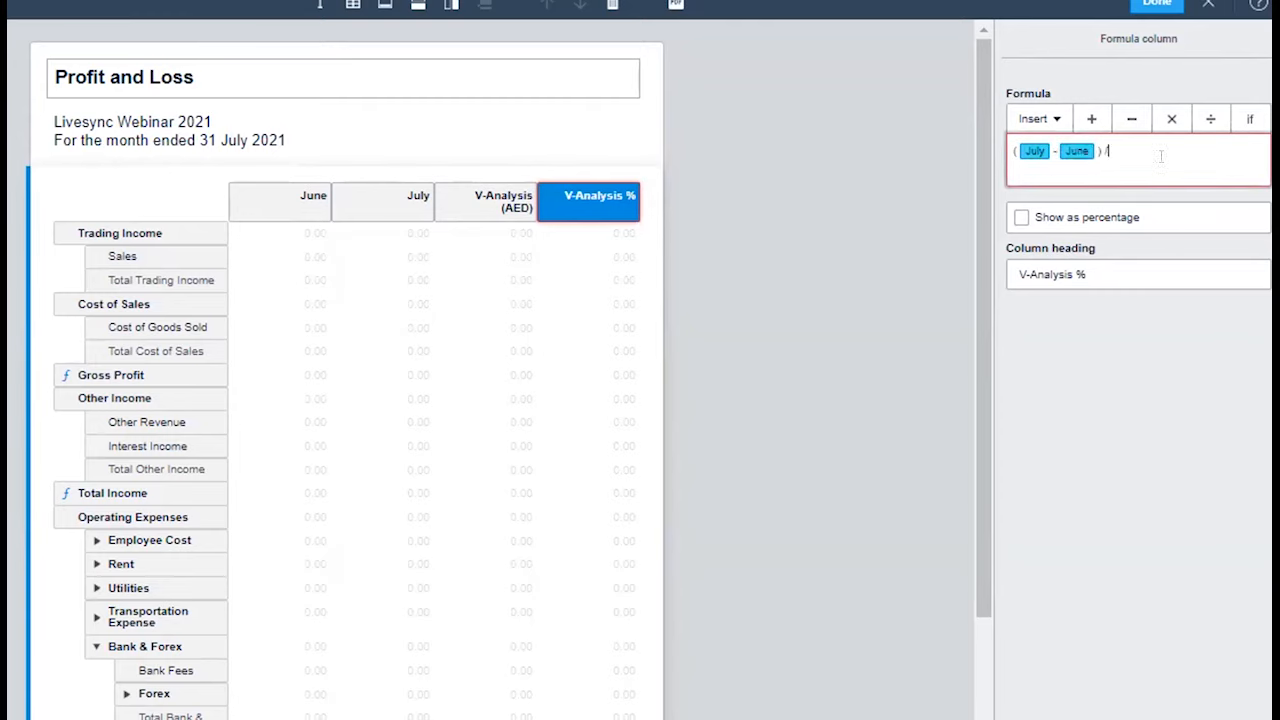
pyautogui.click(1053, 119)
pyautogui.click(1134, 213)
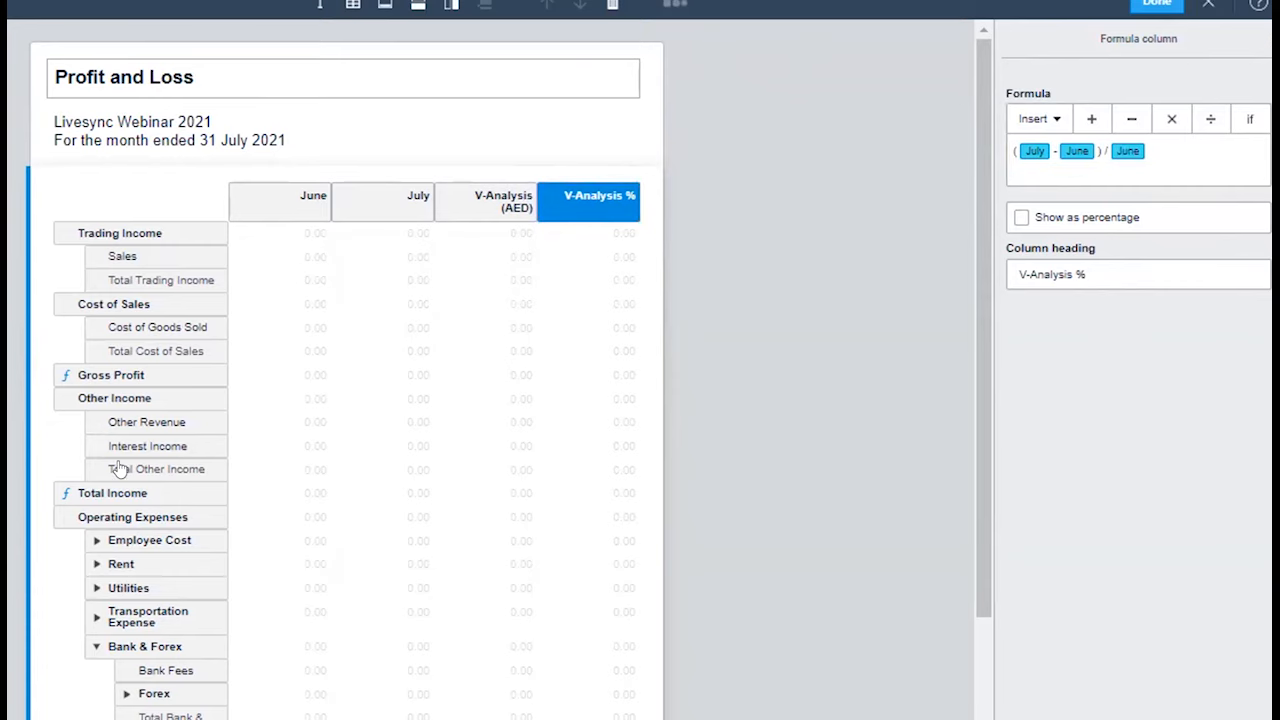
# - Show the V-Analysis % column as a percentage and look through the report exported as a PDF
pyautogui.click(14, 708)
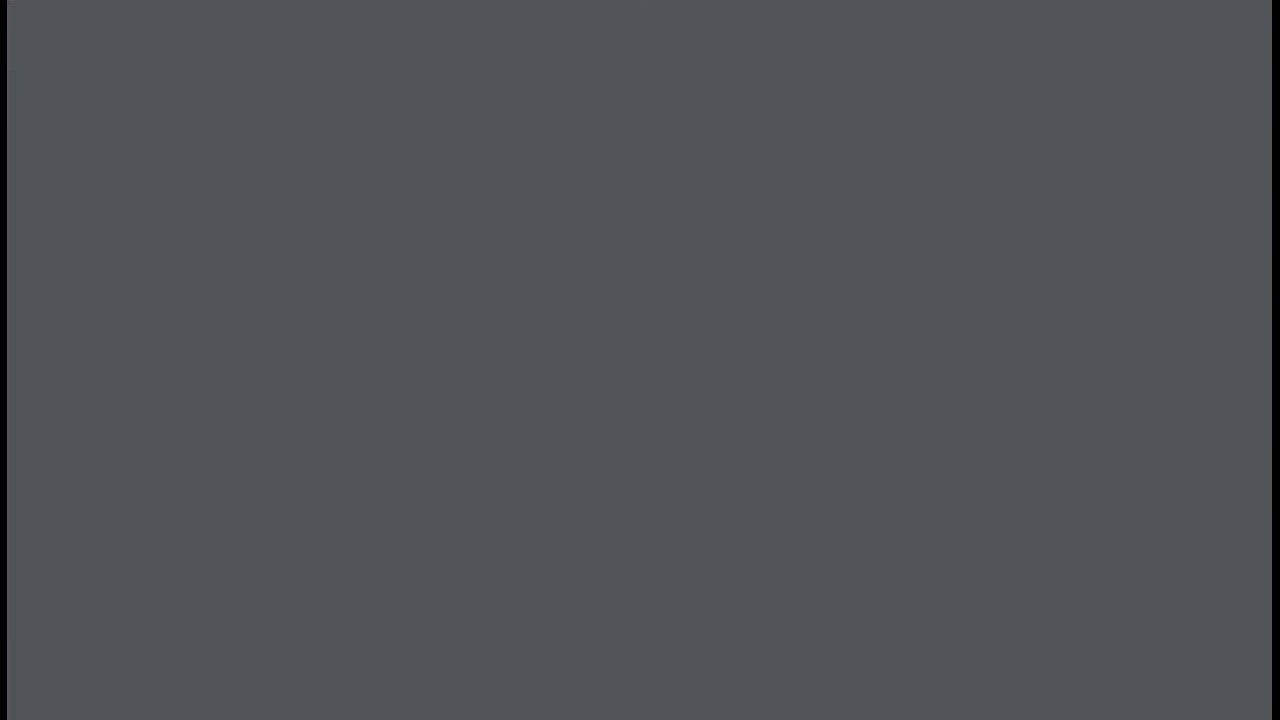
pyautogui.scroll(-10, 697, 208)
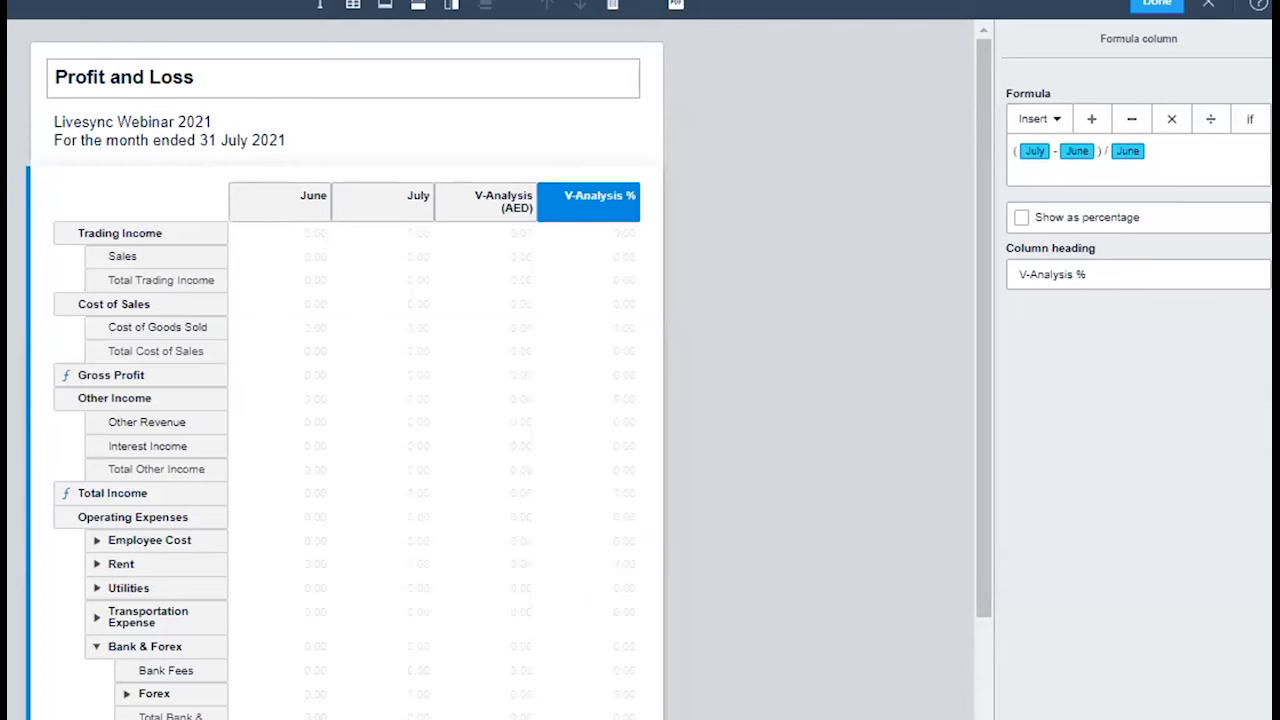
pyautogui.click(1019, 218)
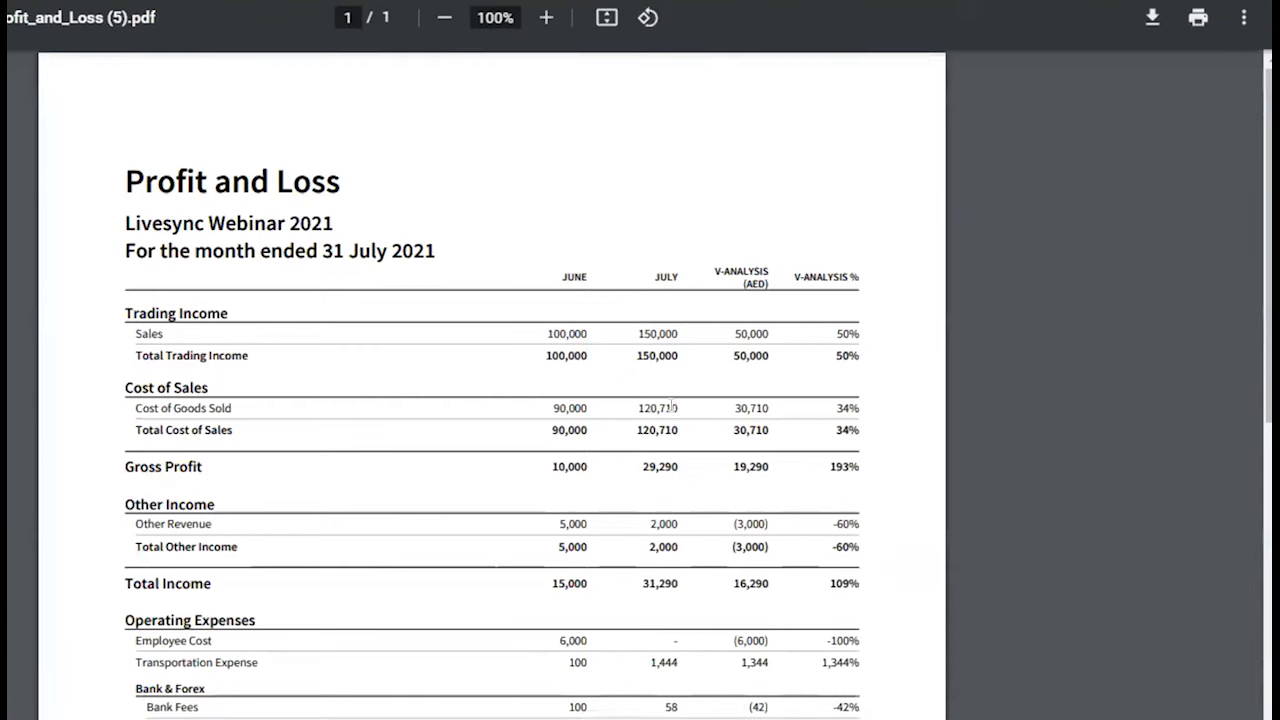
pyautogui.scroll(-6, 676, 421)
pyautogui.scroll(2, 676, 421)
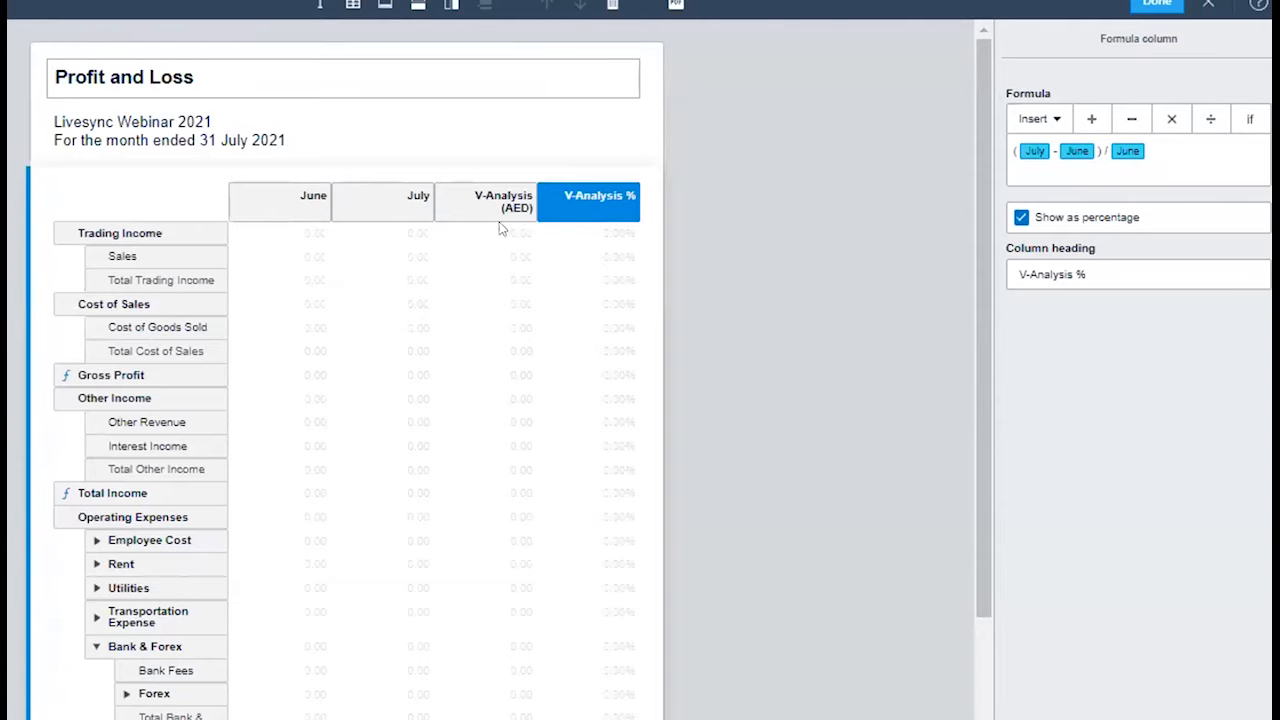
# - Insert two percentage columns in the Profit and Loss layout, one directly after June and one directly after July
pyautogui.click(500, 205)
pyautogui.click(615, 205)
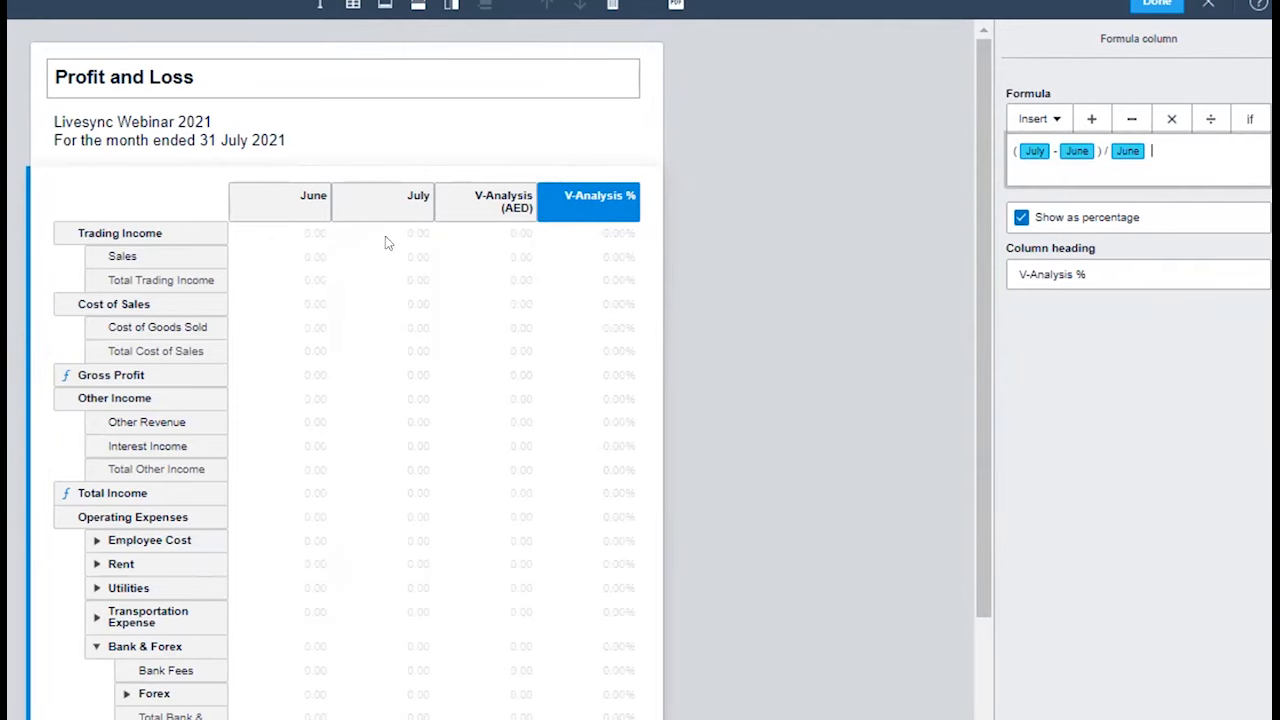
pyautogui.click(449, 9)
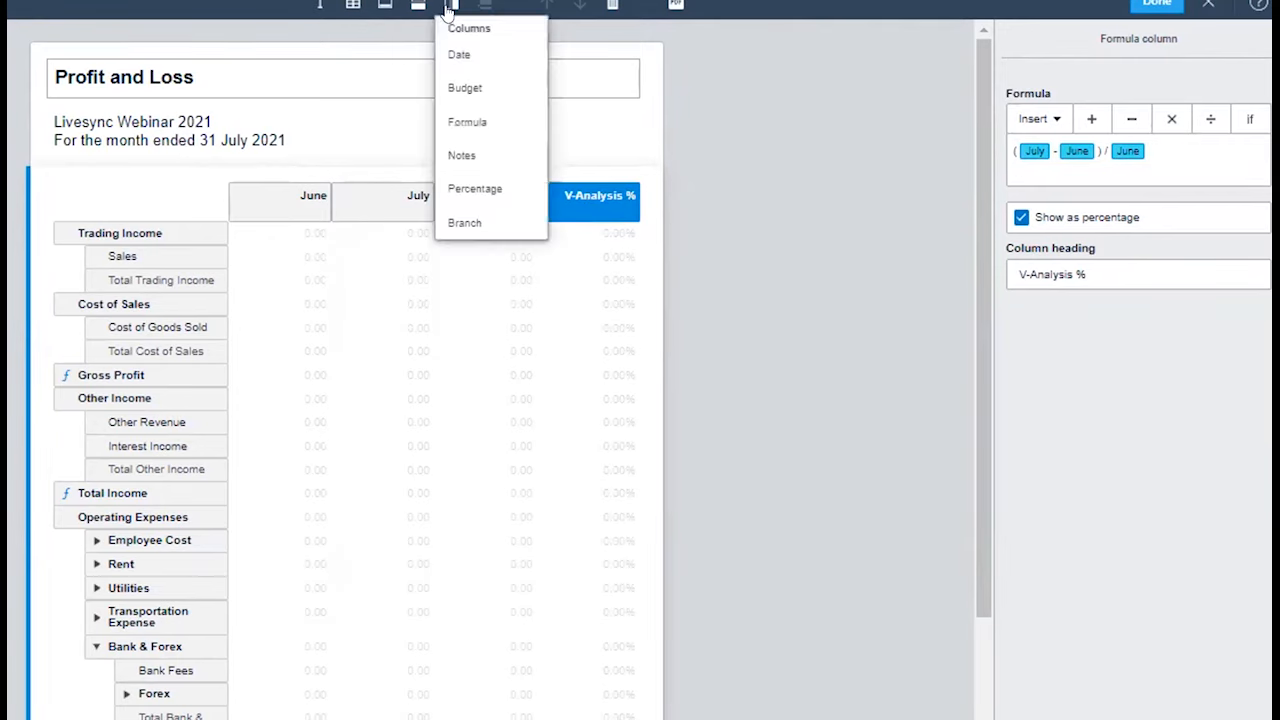
pyautogui.click(486, 188)
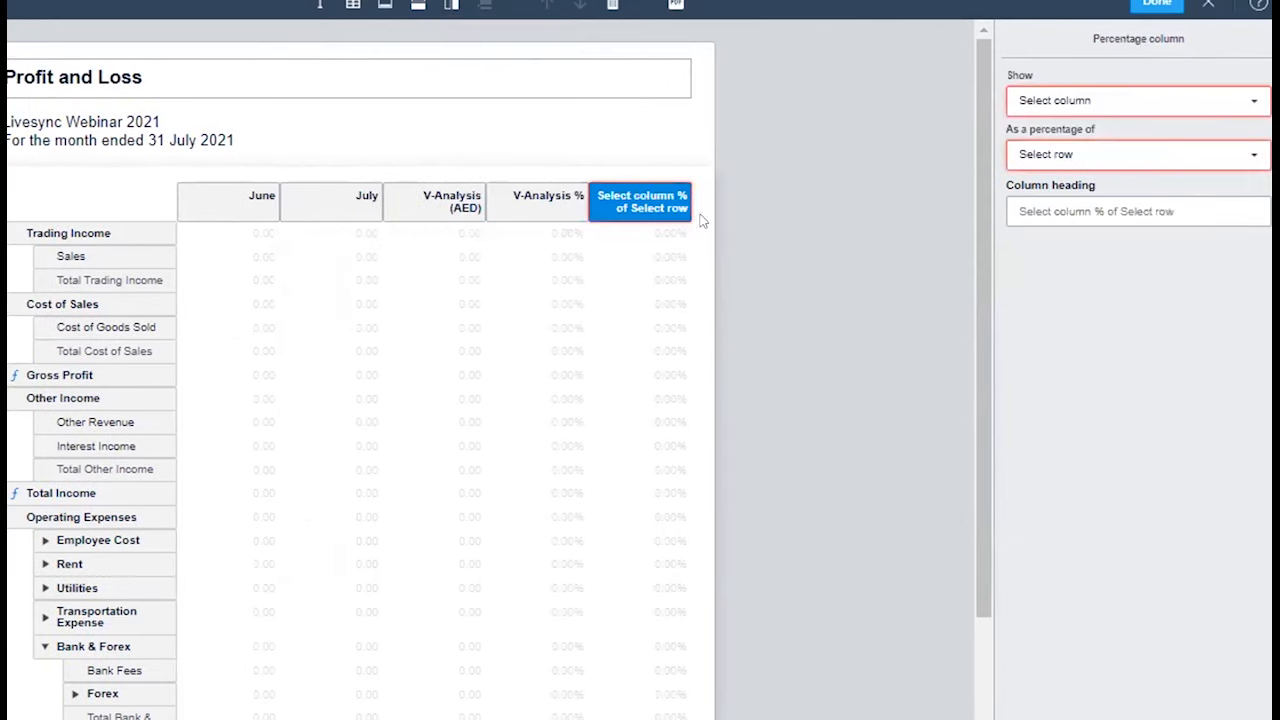
pyautogui.click(537, 200)
pyautogui.click(645, 205)
pyautogui.click(451, 5)
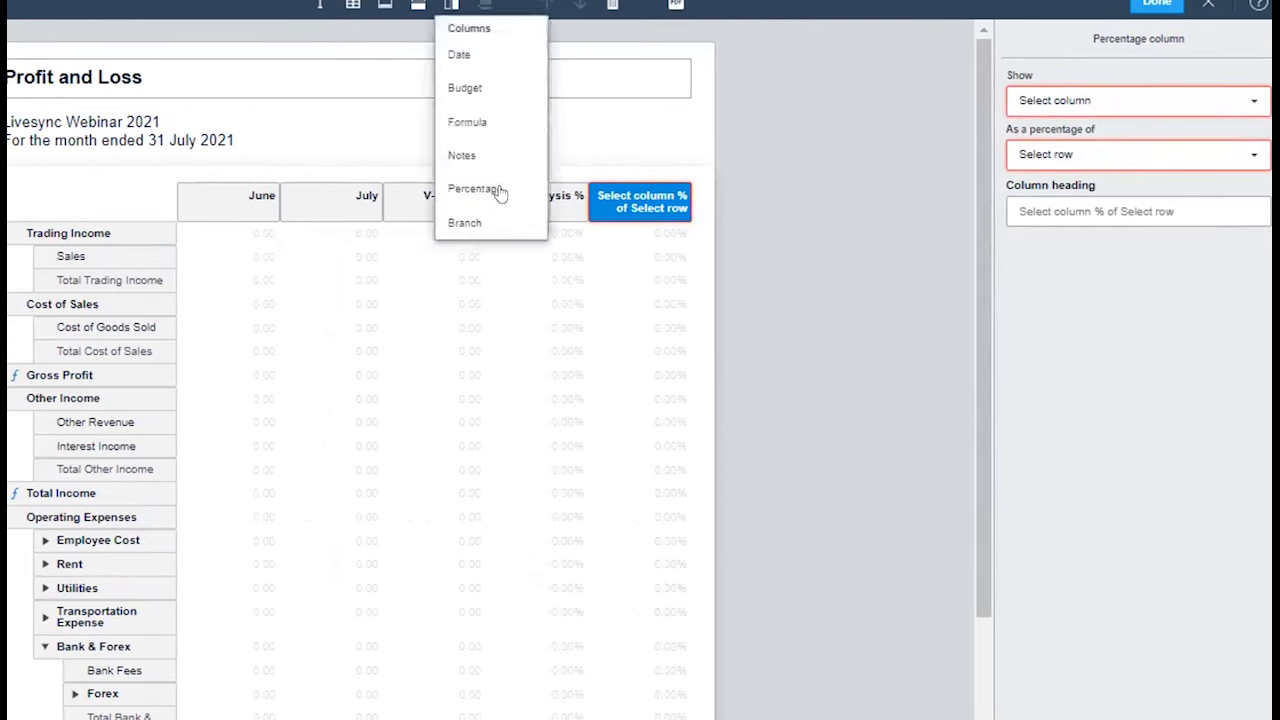
pyautogui.click(676, 193)
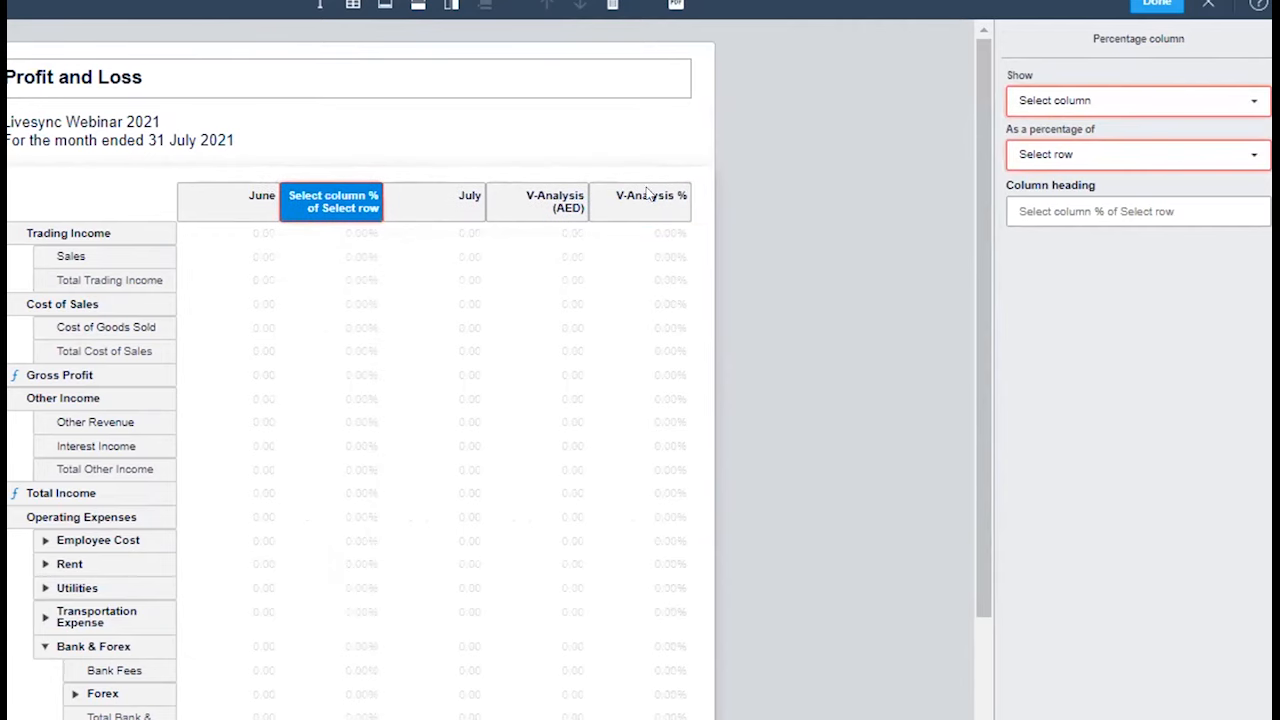
pyautogui.click(448, 6)
pyautogui.click(503, 208)
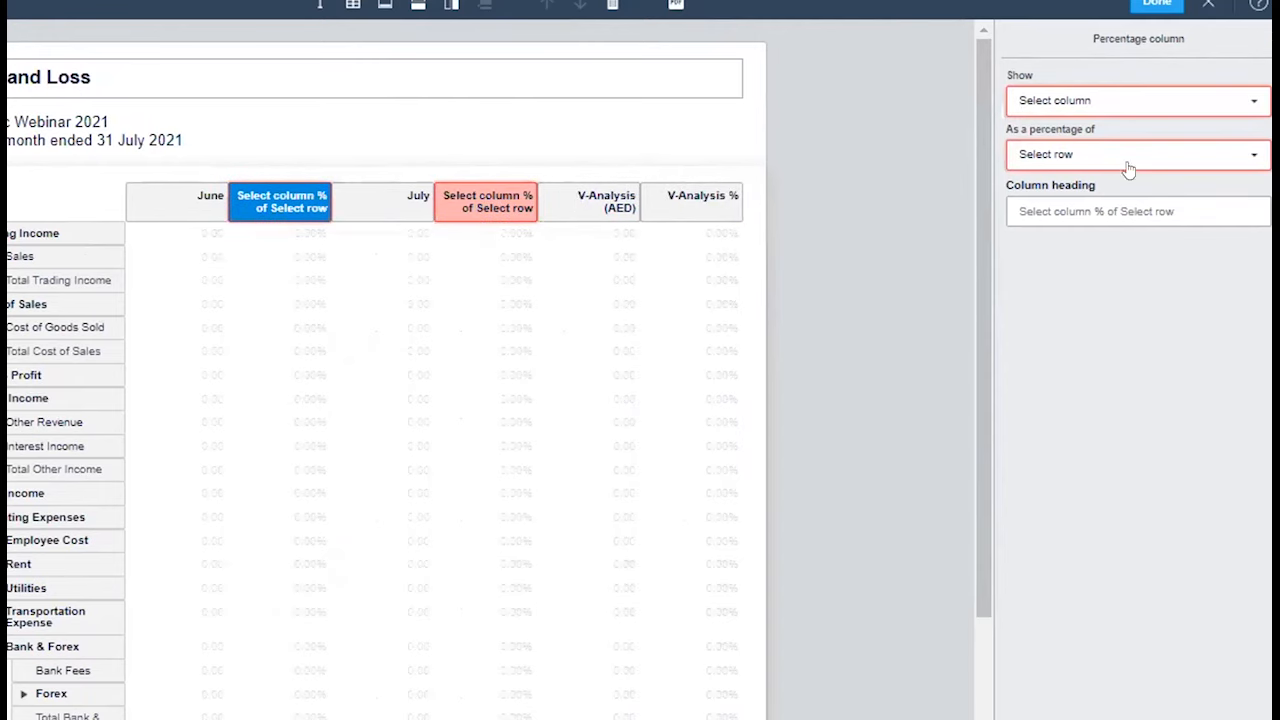
# - Set the percentage column beside June to show June as a percentage of Trading Income
pyautogui.click(1085, 105)
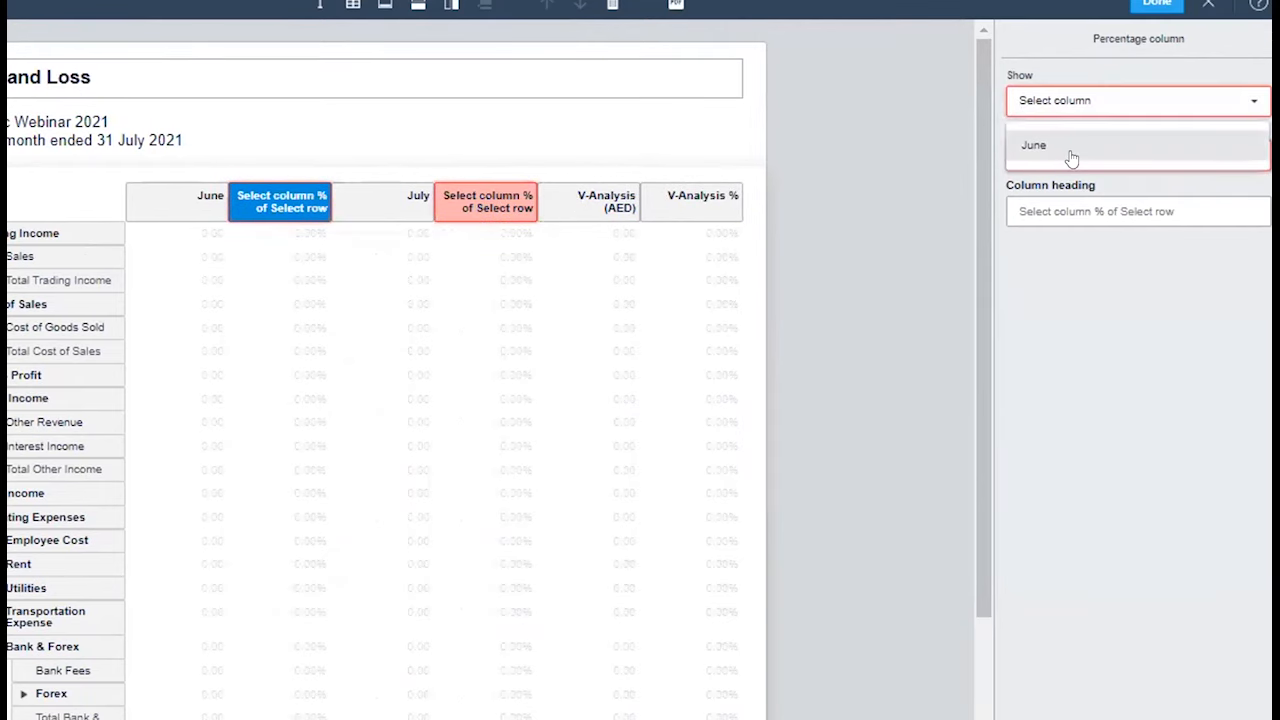
pyautogui.click(1070, 150)
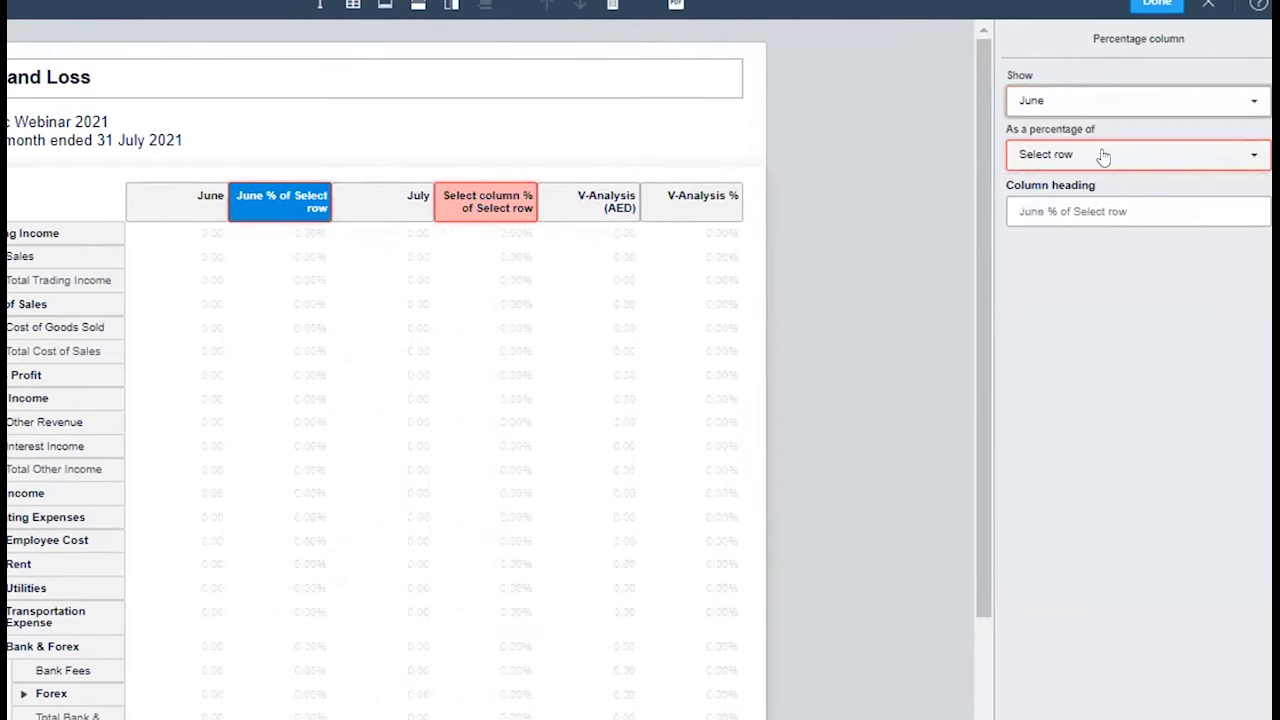
pyautogui.click(1100, 158)
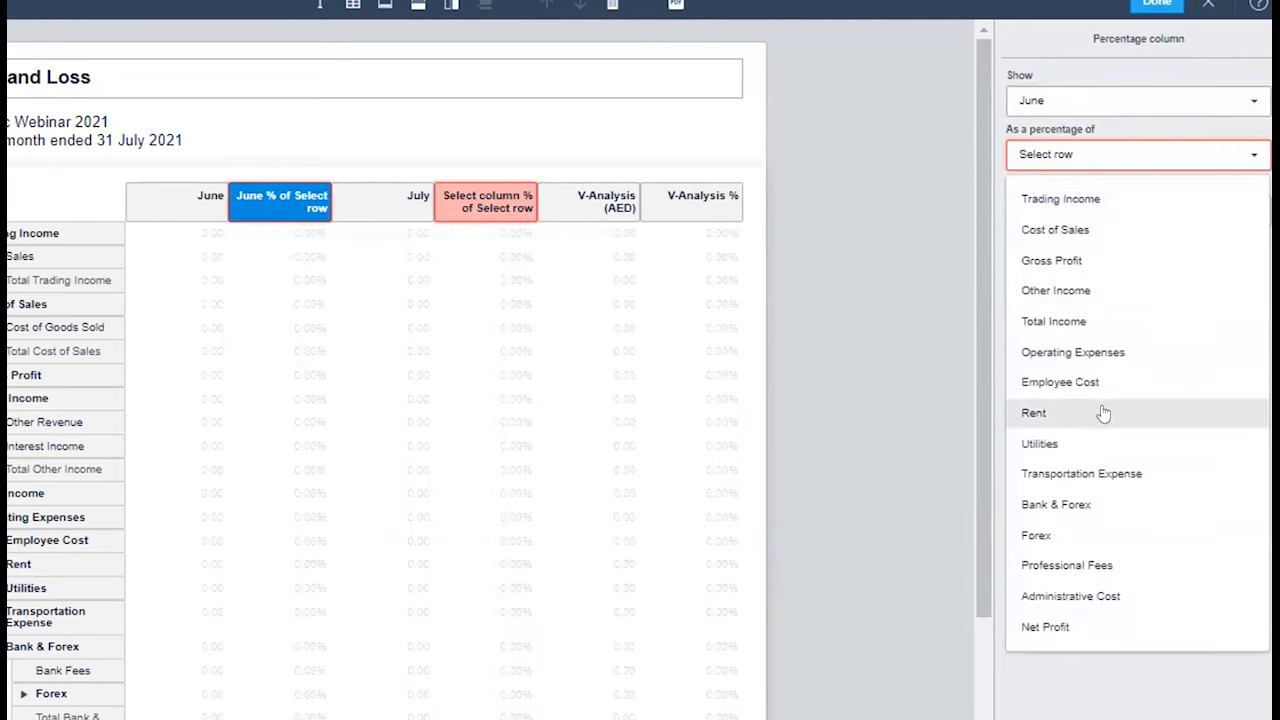
pyautogui.click(1136, 158)
pyautogui.click(1139, 158)
pyautogui.click(1068, 199)
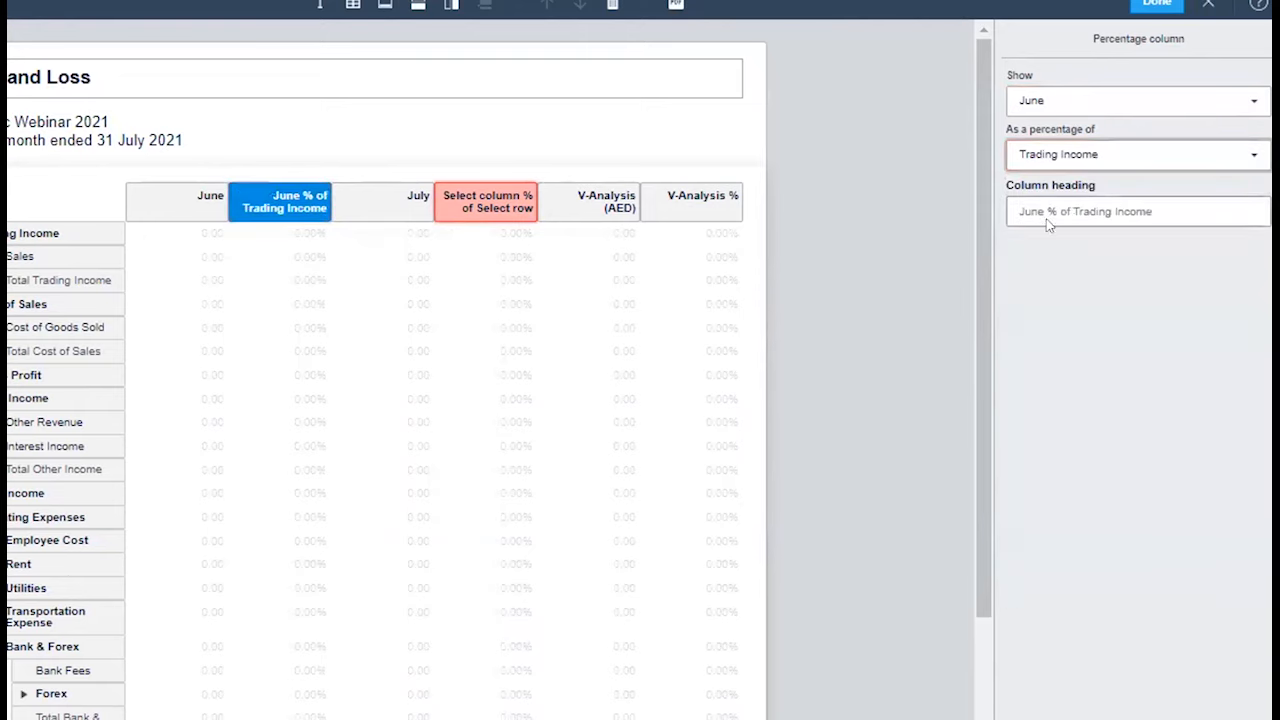
# - Set the percentage column beside July to show July as a percentage of Trading Income
pyautogui.click(443, 210)
pyautogui.click(1104, 115)
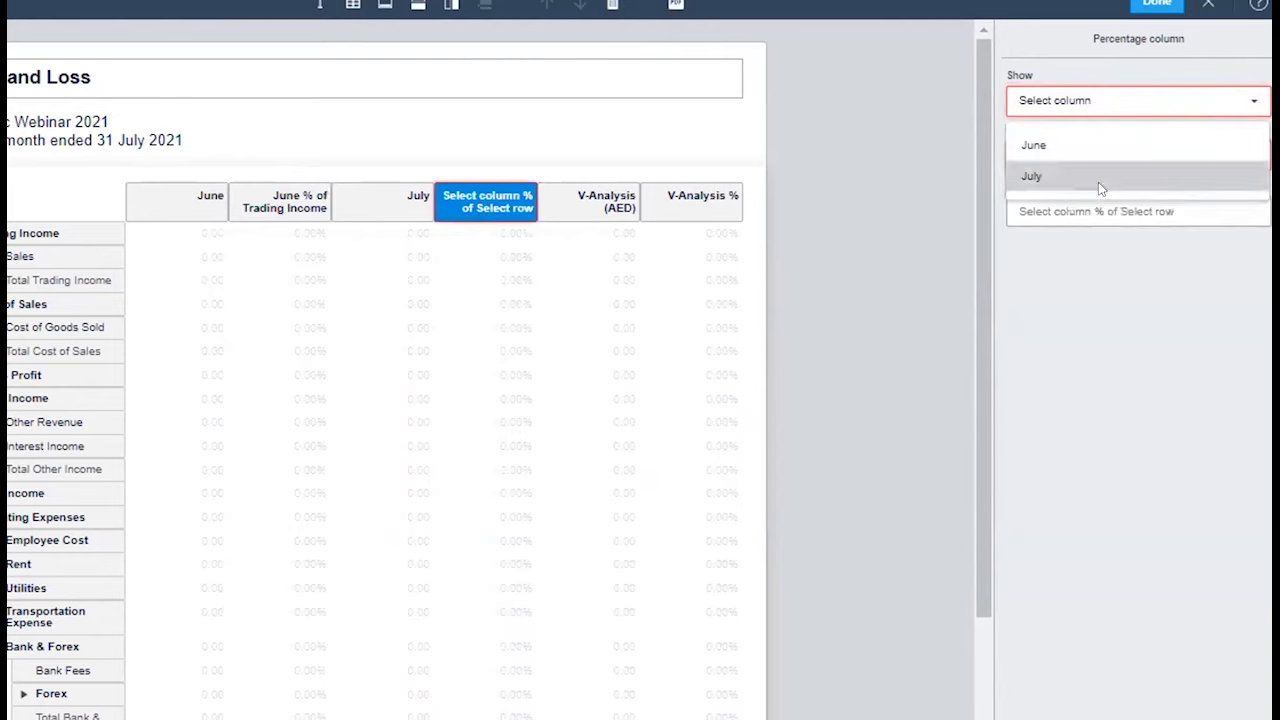
pyautogui.click(1097, 186)
pyautogui.click(1100, 208)
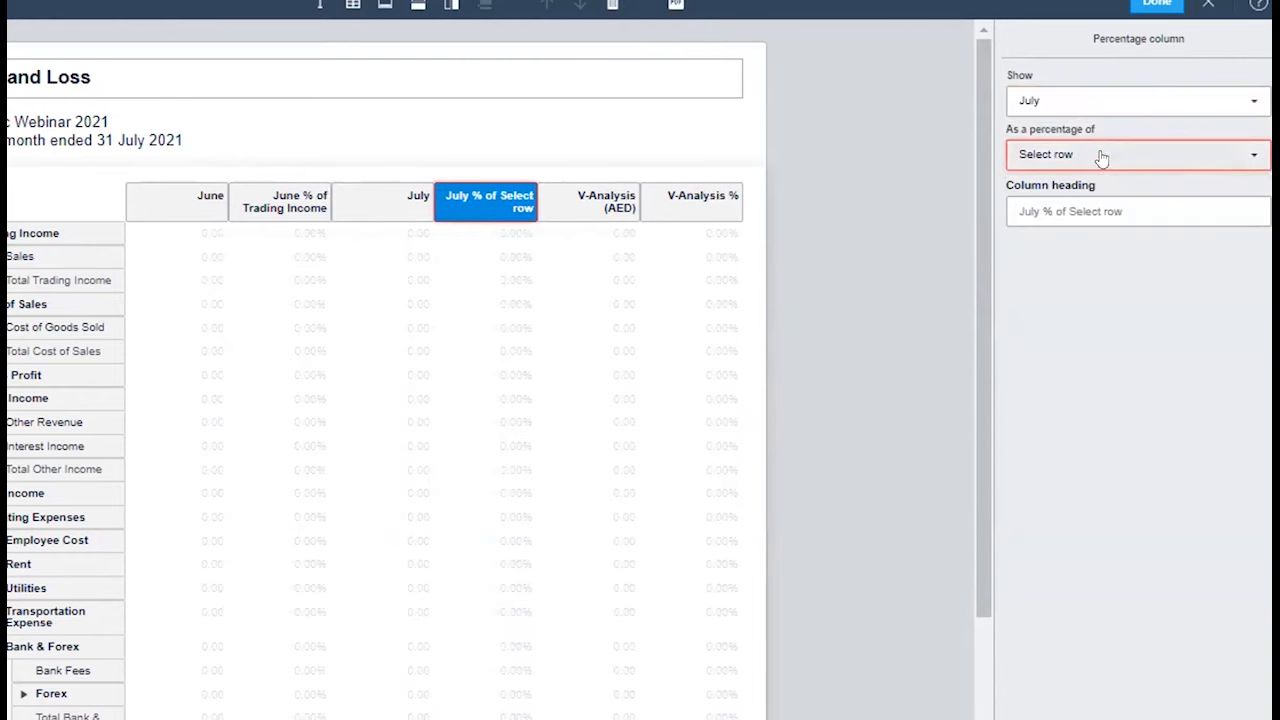
pyautogui.click(1103, 156)
pyautogui.click(1090, 198)
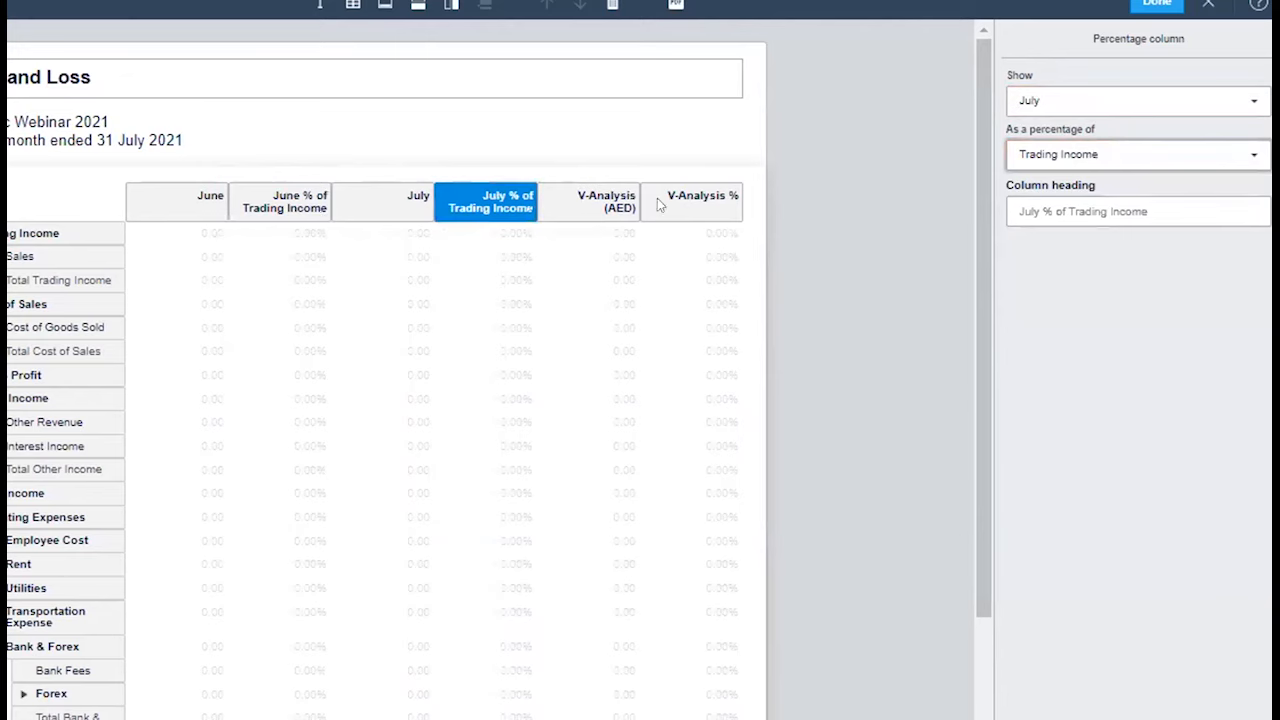
# - Export the report as a PDF and review the percentage of Trading Income columns for June and July
pyautogui.click(675, 6)
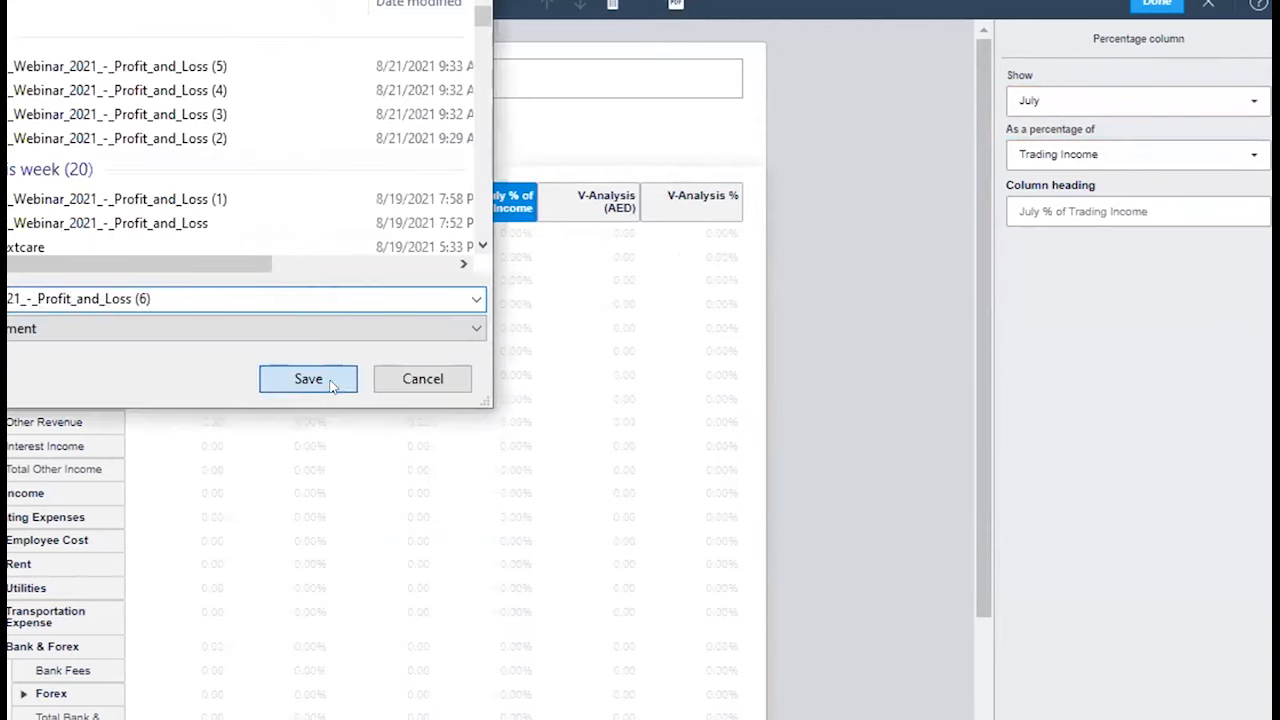
pyautogui.click(308, 378)
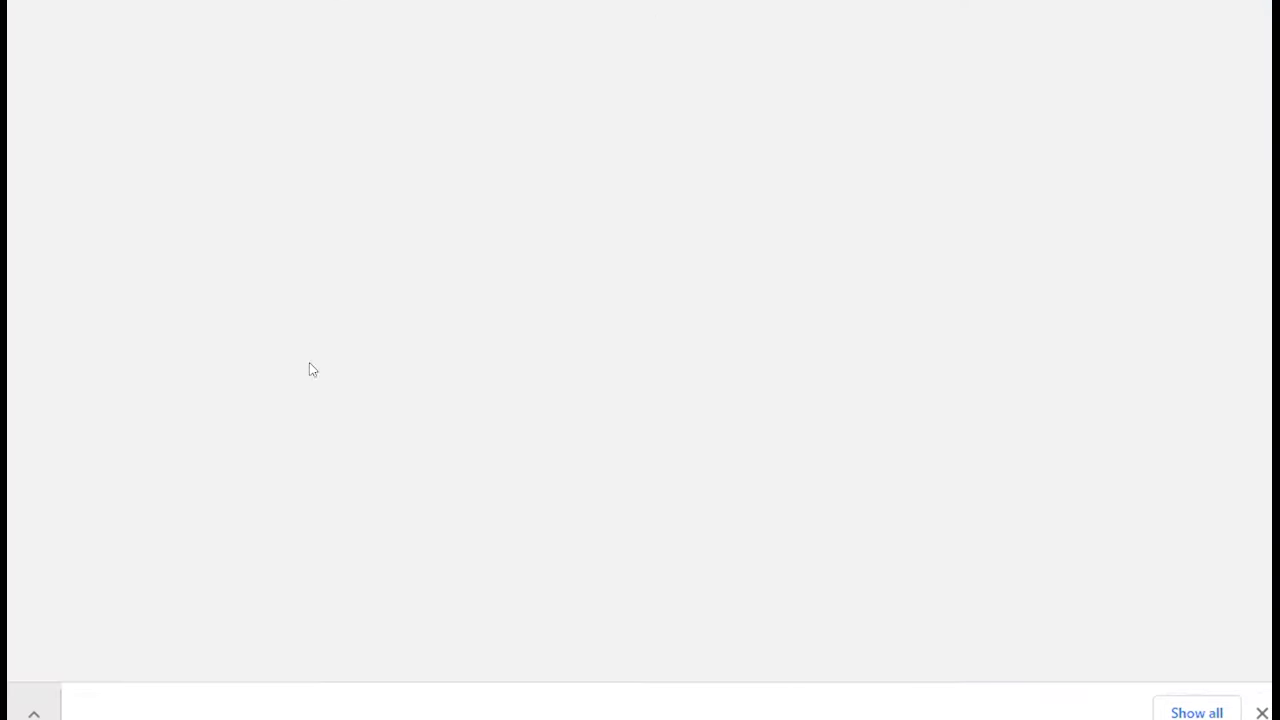
pyautogui.scroll(3, 623, 260)
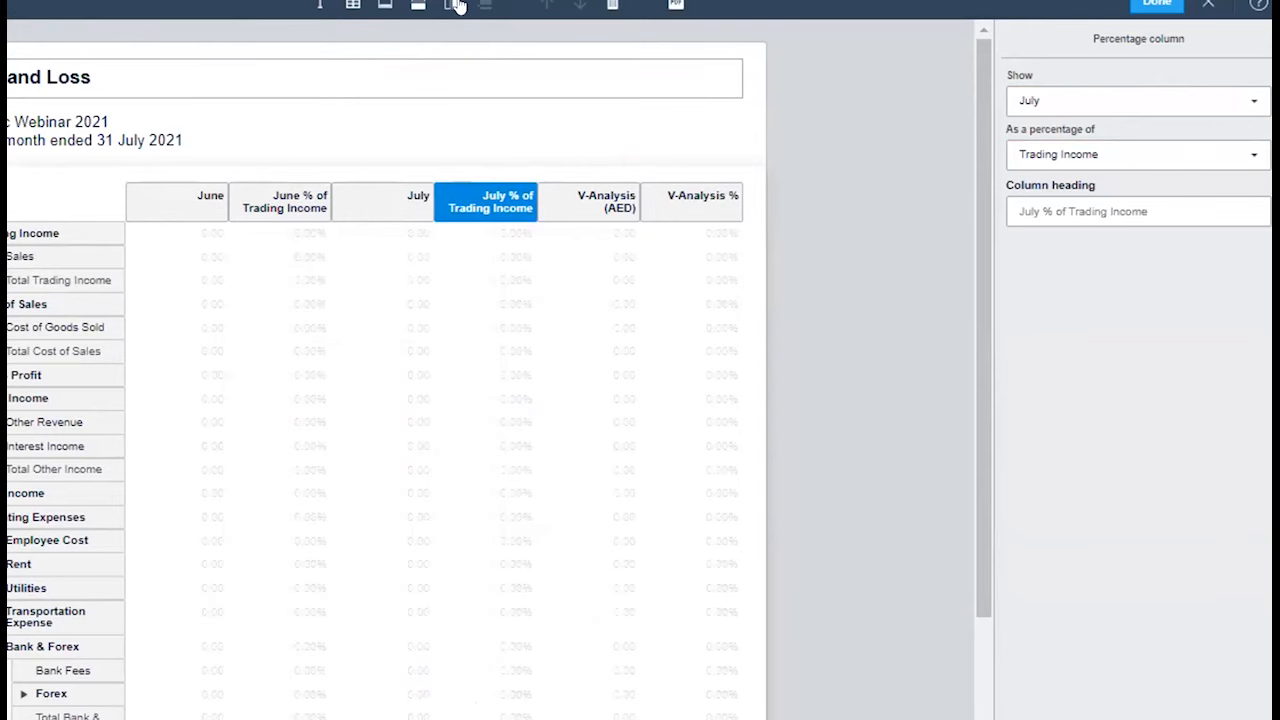
# - Insert a Branch tracking column after V-Analysis % and look at the tracking items available for it
pyautogui.click(451, 6)
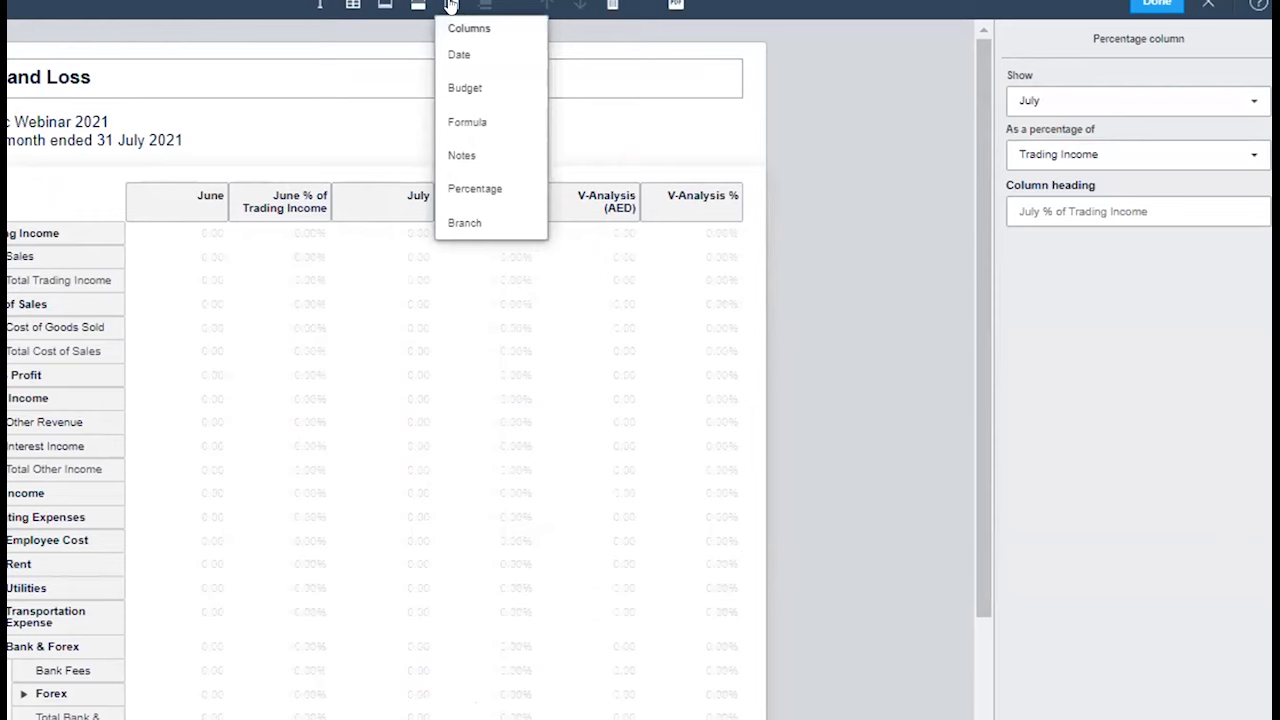
pyautogui.click(477, 229)
pyautogui.click(1100, 243)
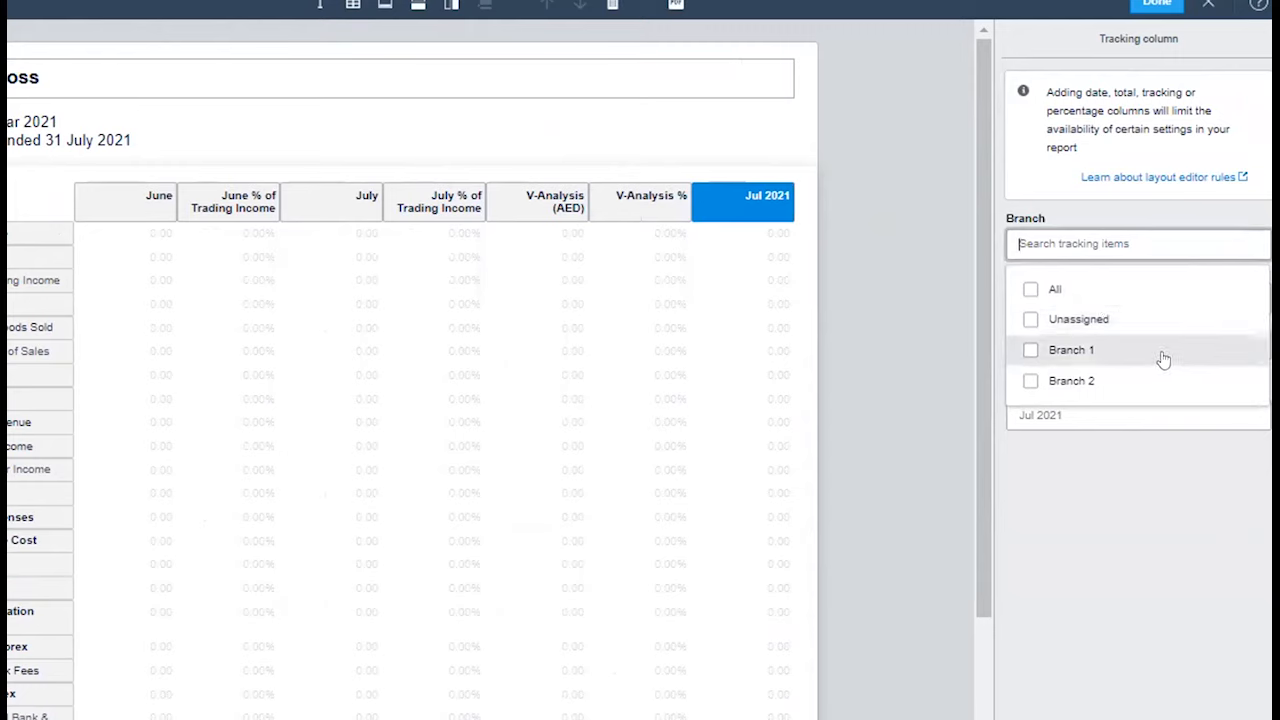
pyautogui.click(457, 8)
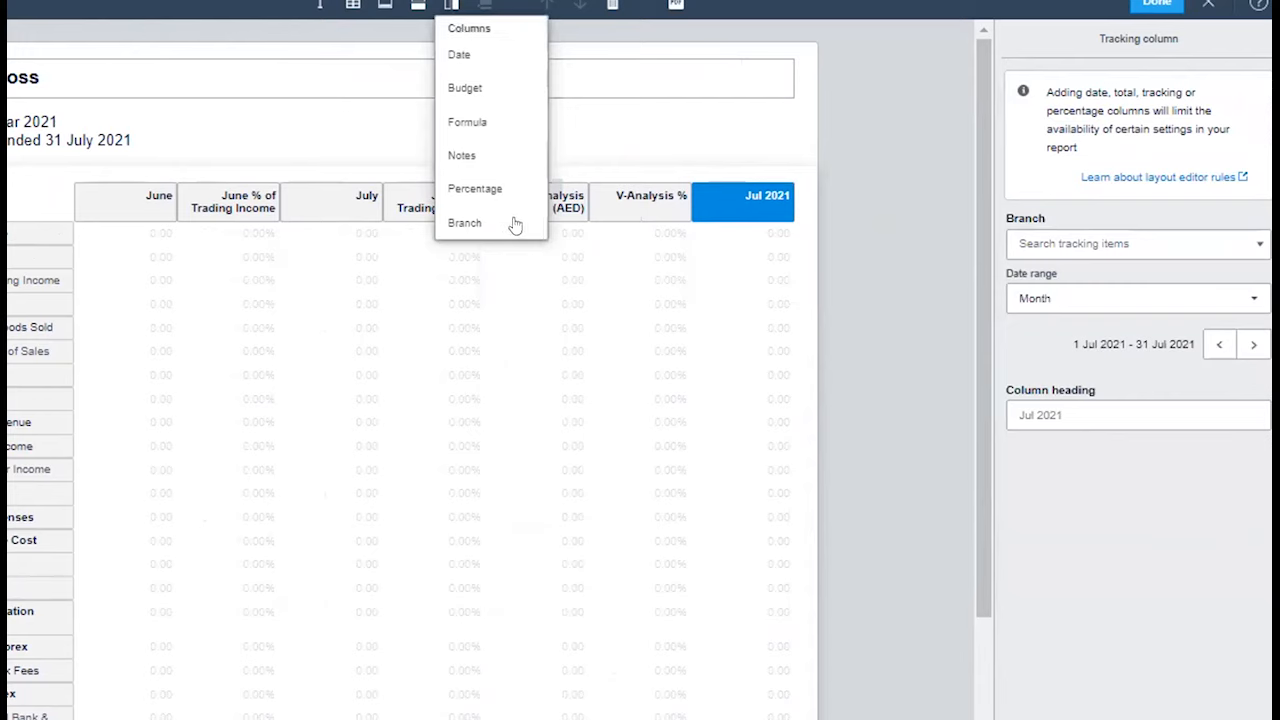
pyautogui.click(1106, 243)
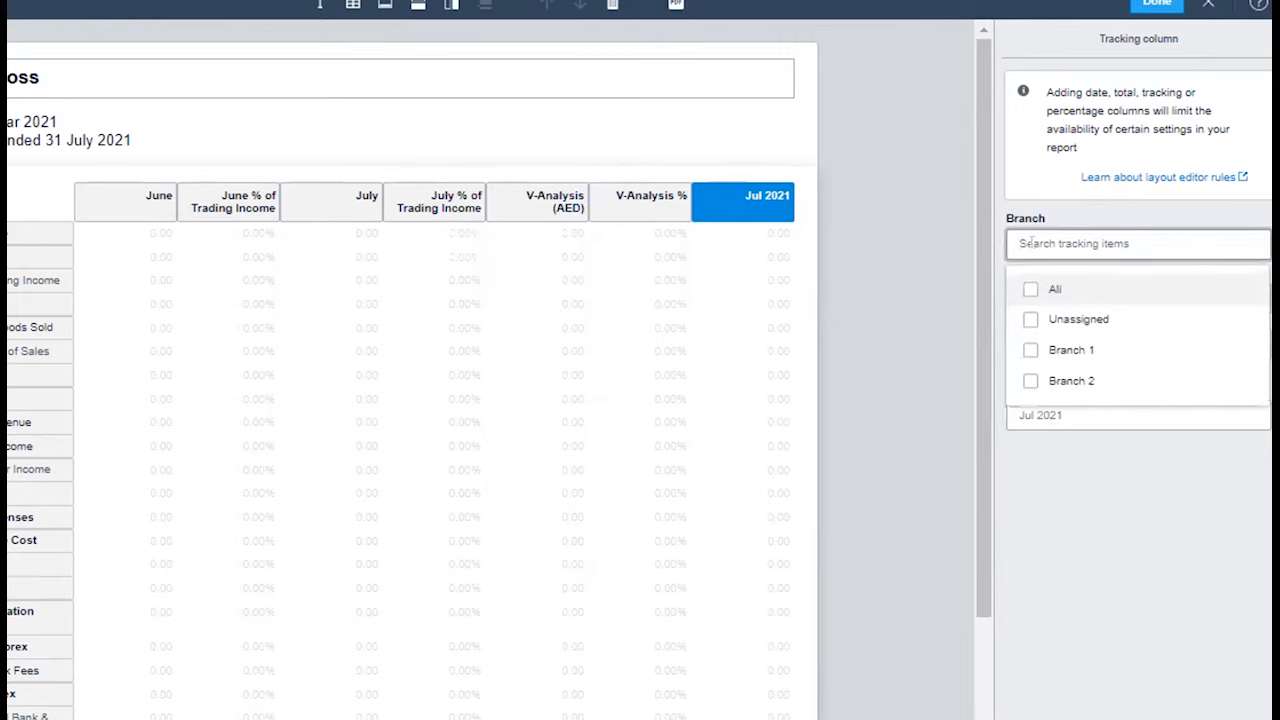
pyautogui.click(1070, 350)
pyautogui.click(1100, 380)
pyautogui.click(1070, 350)
pyautogui.click(1063, 380)
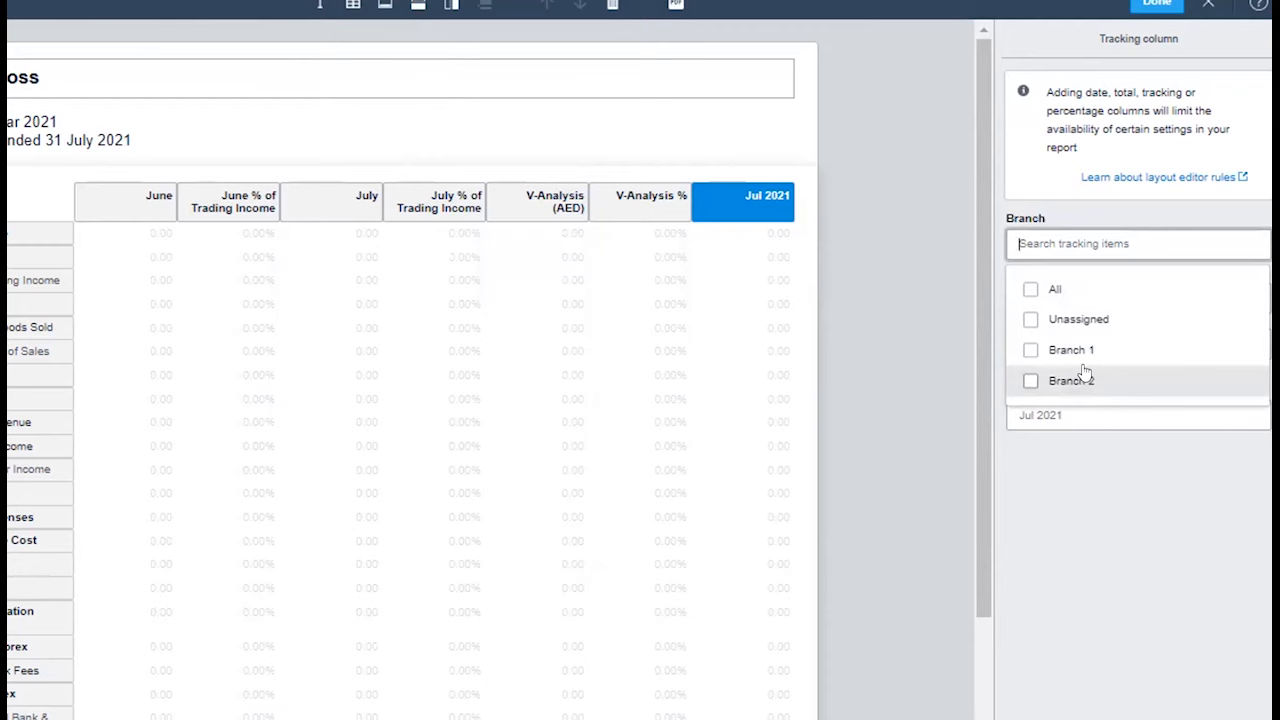
# - Insert a Notes column after V-Analysis %
pyautogui.click(451, 6)
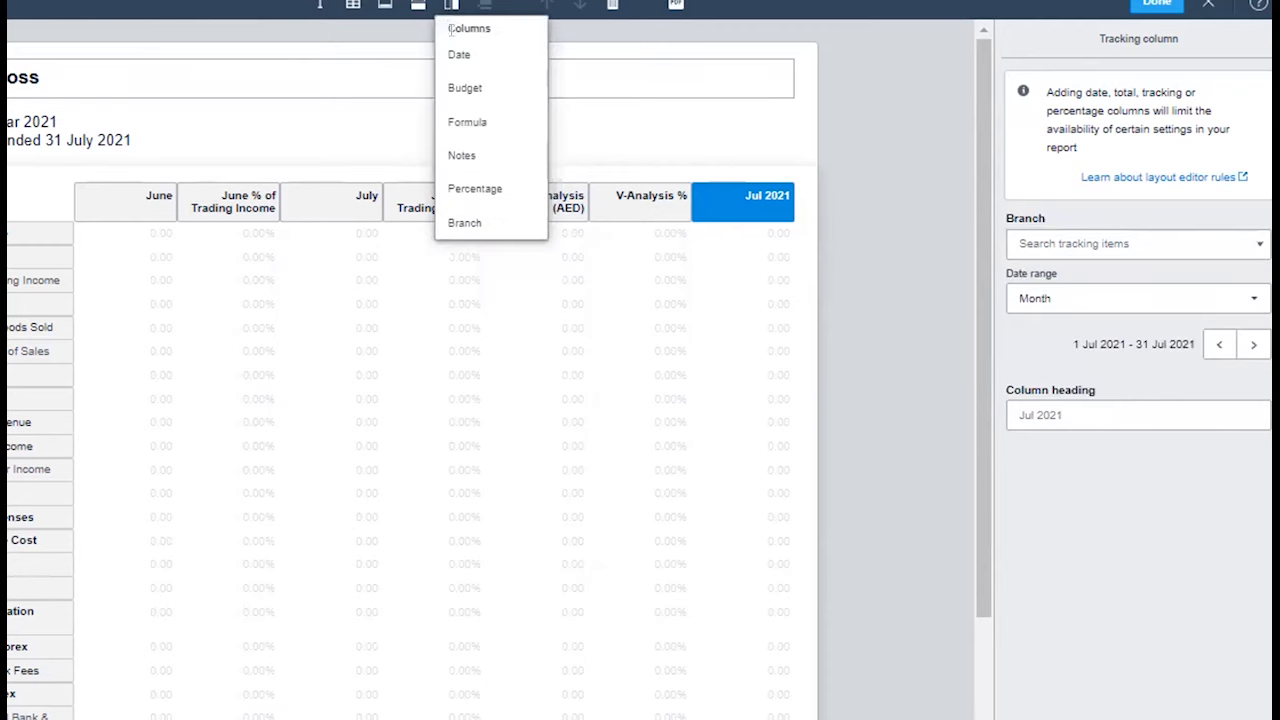
pyautogui.click(465, 160)
pyautogui.scroll(-2, 752, 315)
pyautogui.scroll(2, 750, 318)
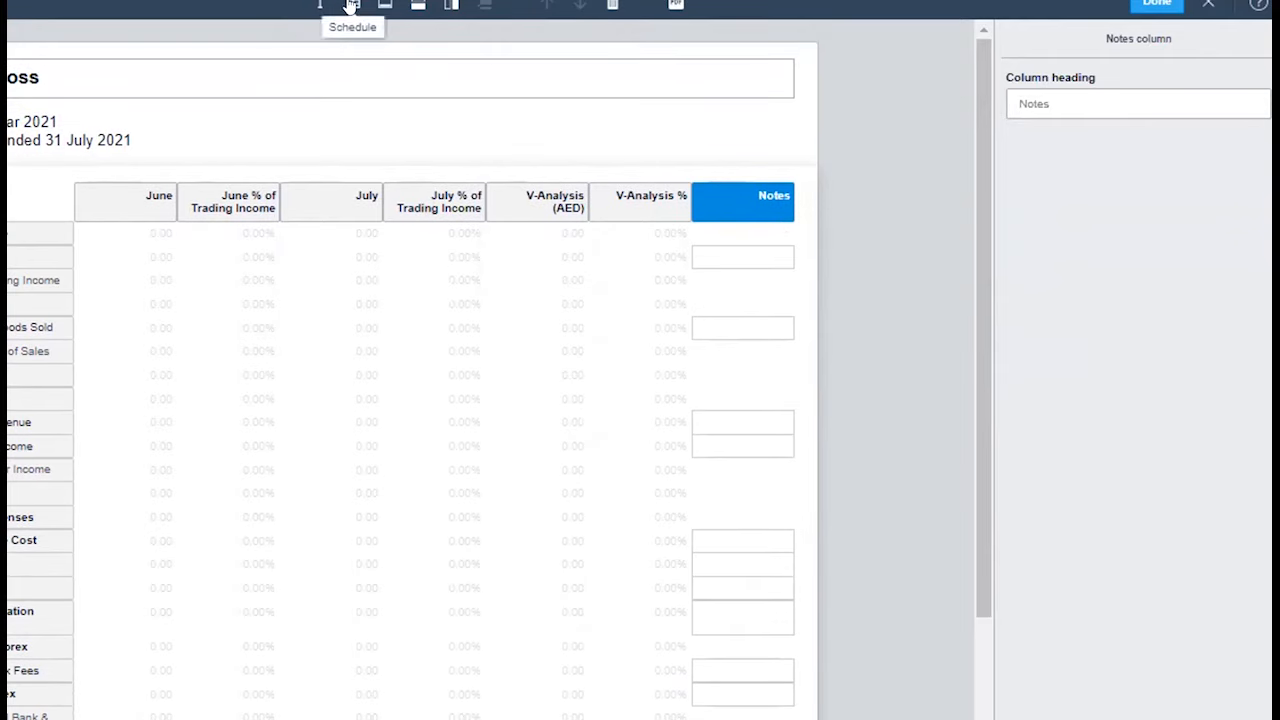
pyautogui.scroll(-2, 757, 263)
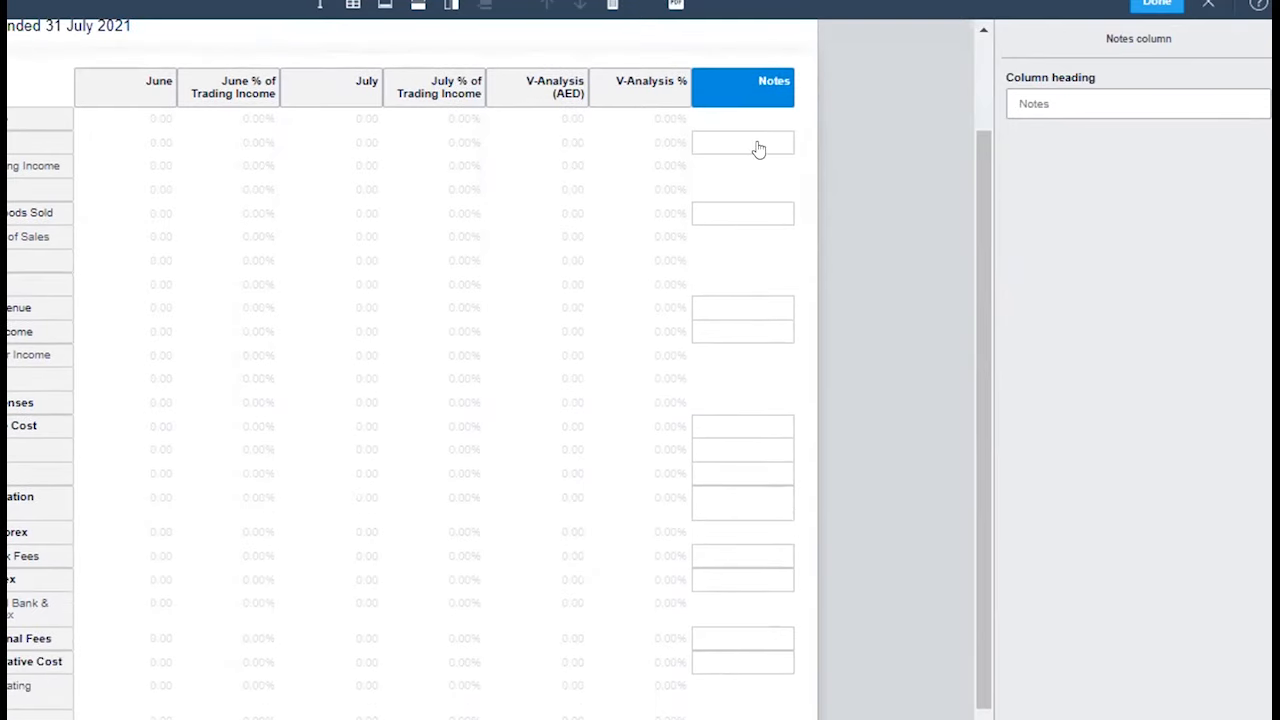
# - Examine the link options of the note cell in the Sales row
pyautogui.click(758, 148)
pyautogui.click(1090, 97)
pyautogui.click(637, 131)
pyautogui.scroll(1, 514, 303)
pyautogui.scroll(-1, 620, 470)
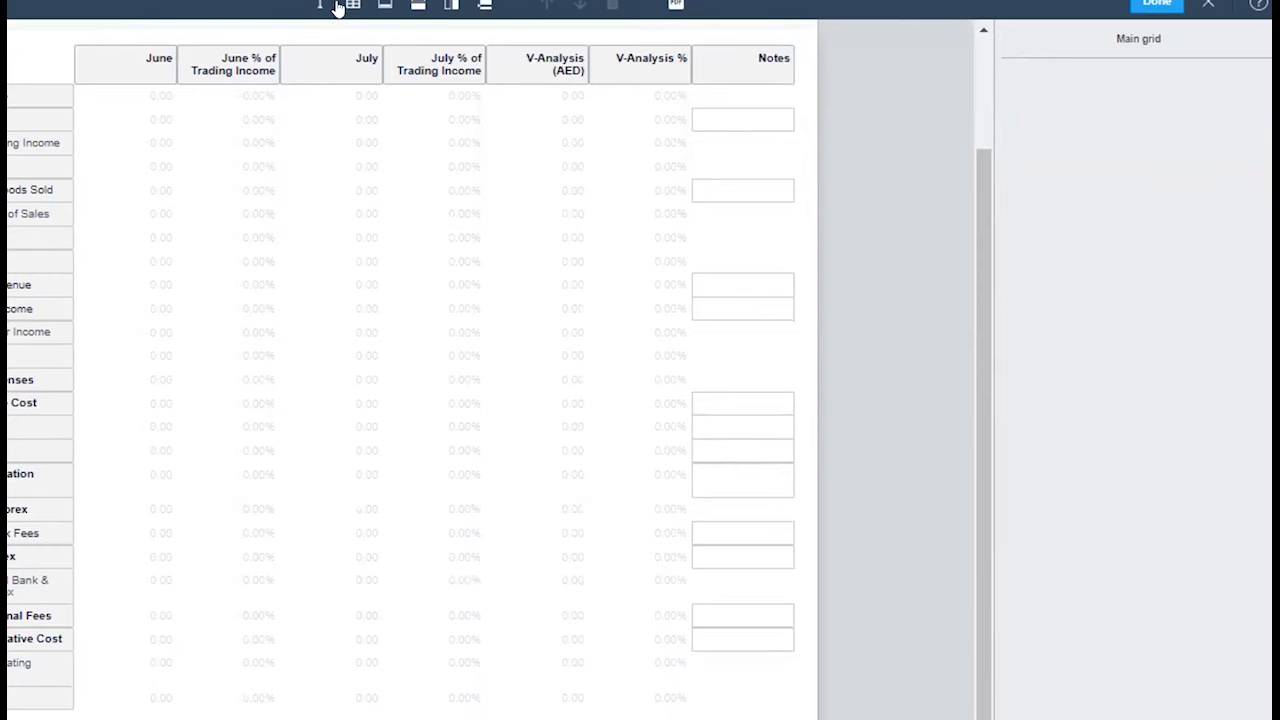
pyautogui.click(772, 122)
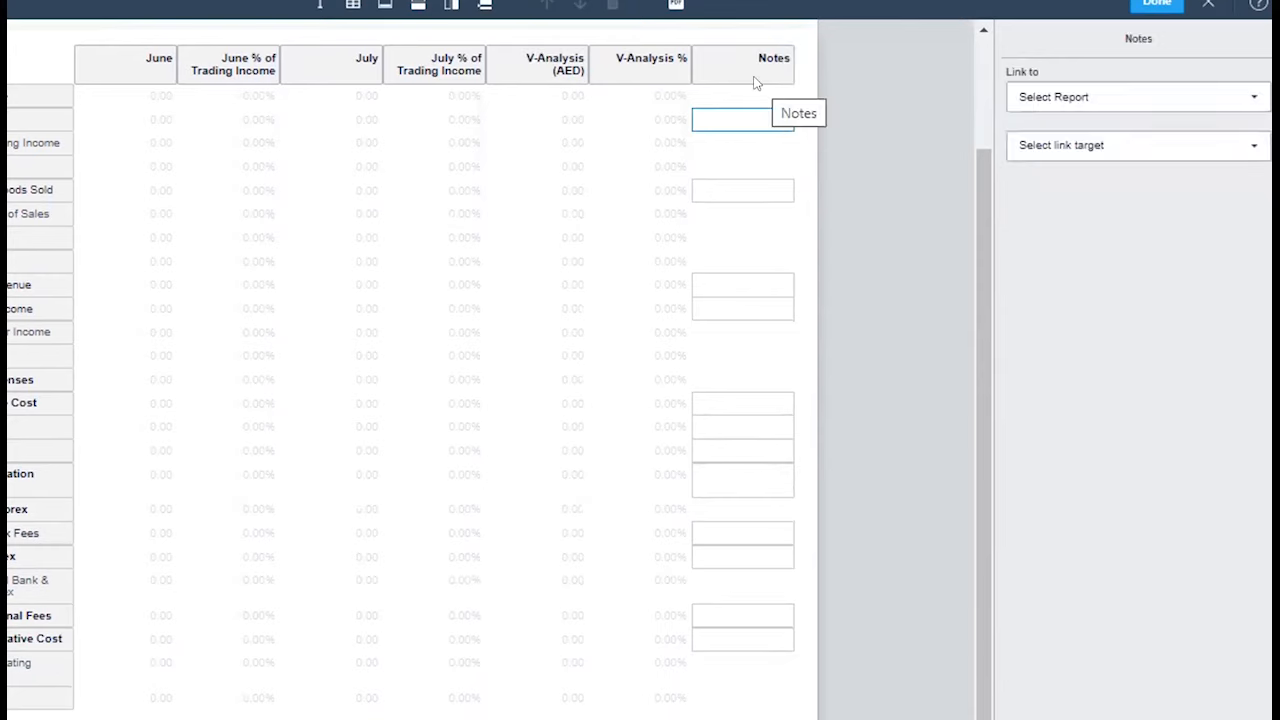
pyautogui.scroll(2, 766, 150)
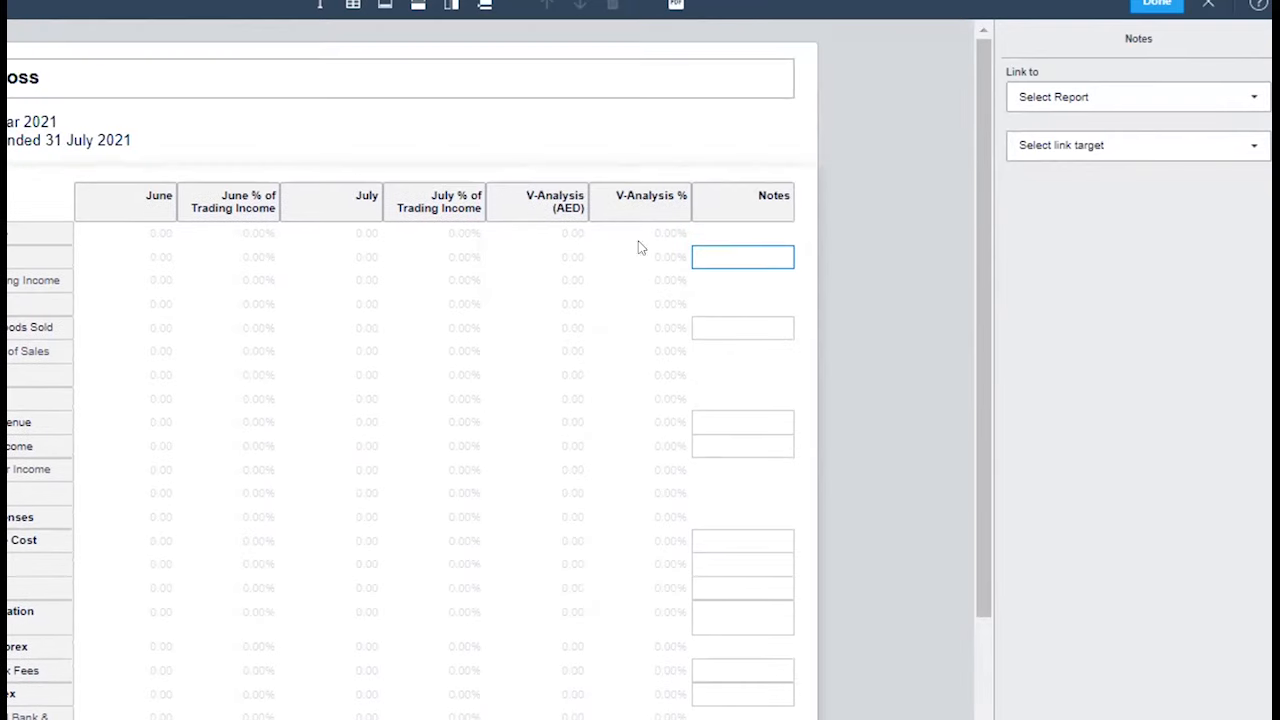
# - Expand the Employee Cost group and insert a new schedule below the main grid
pyautogui.click(29, 397)
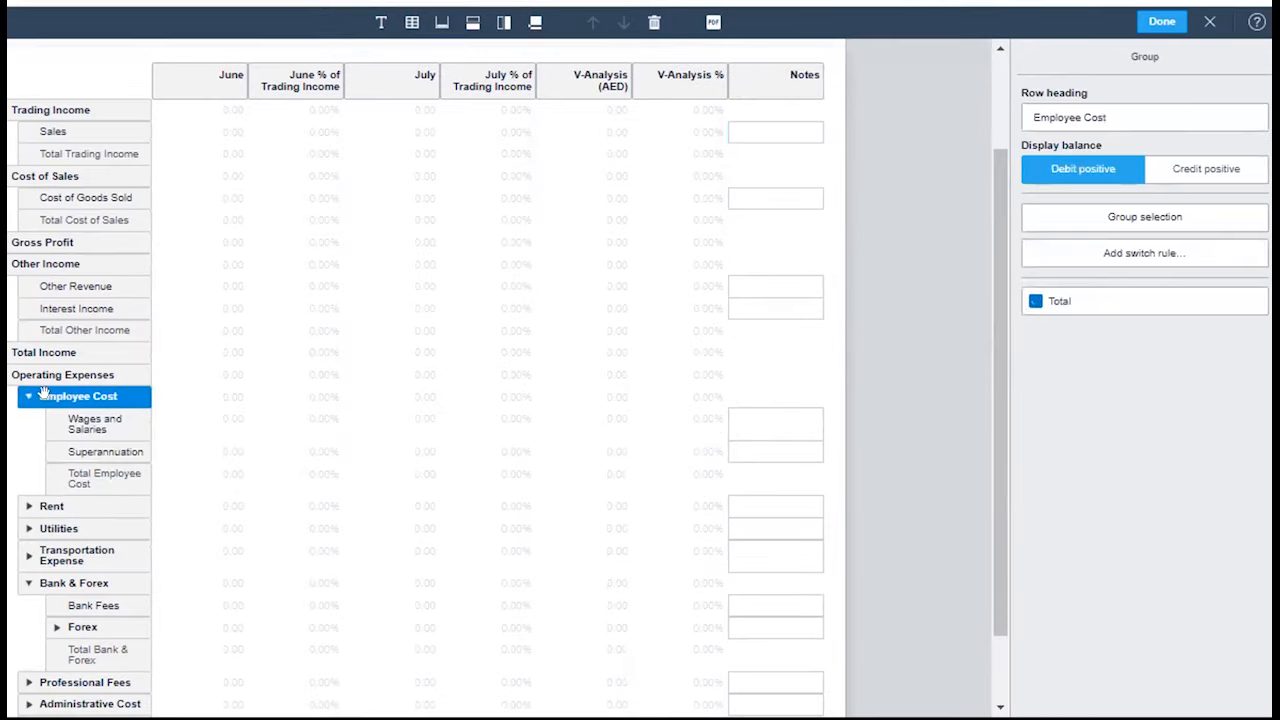
pyautogui.click(29, 397)
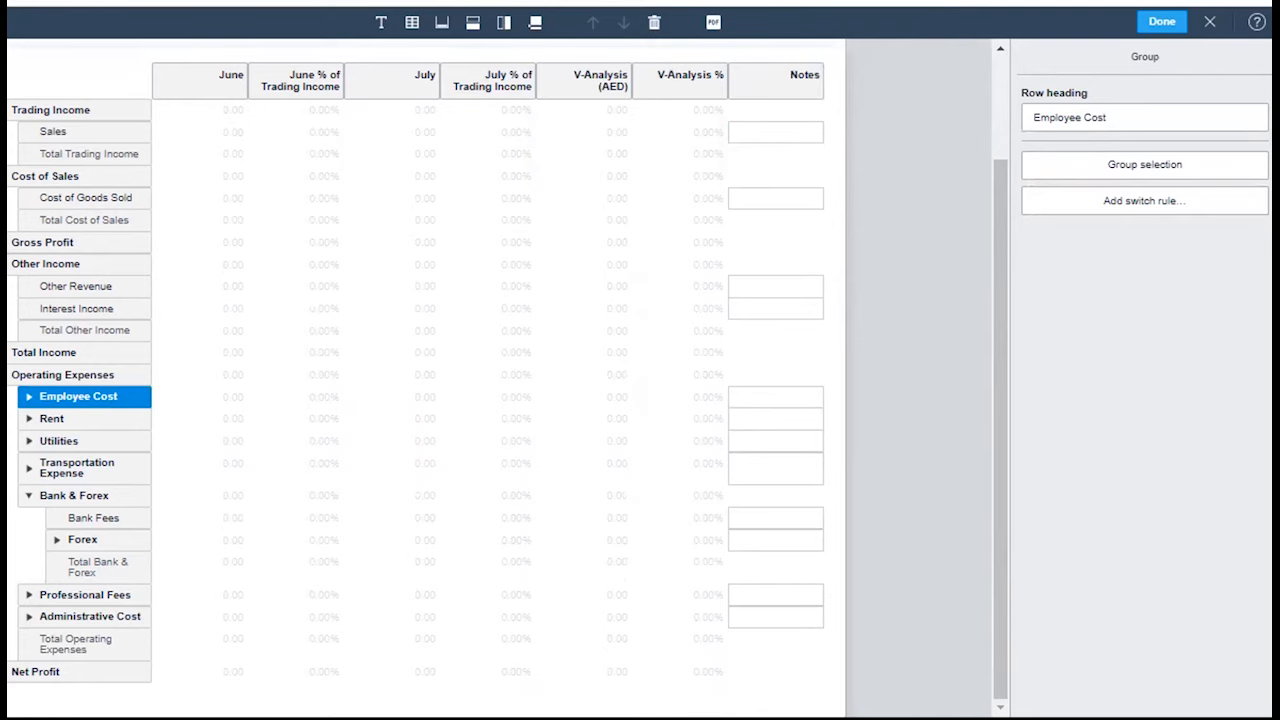
pyautogui.click(28, 397)
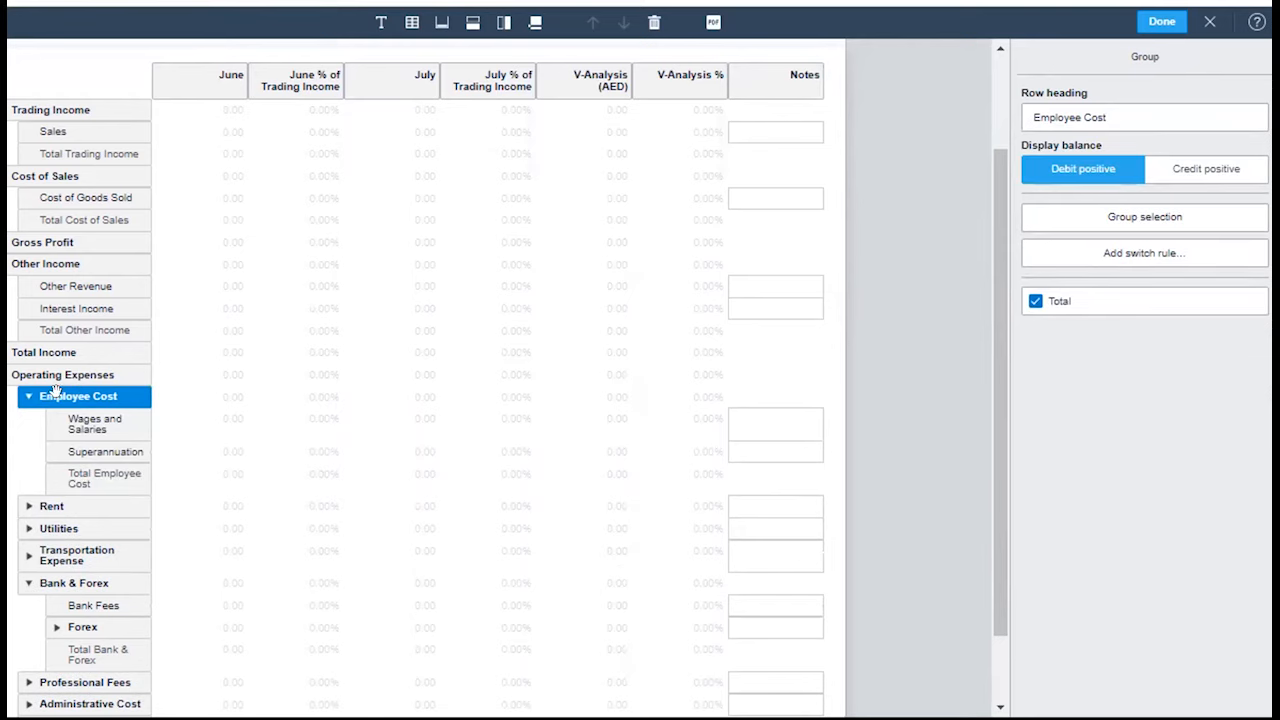
pyautogui.click(409, 28)
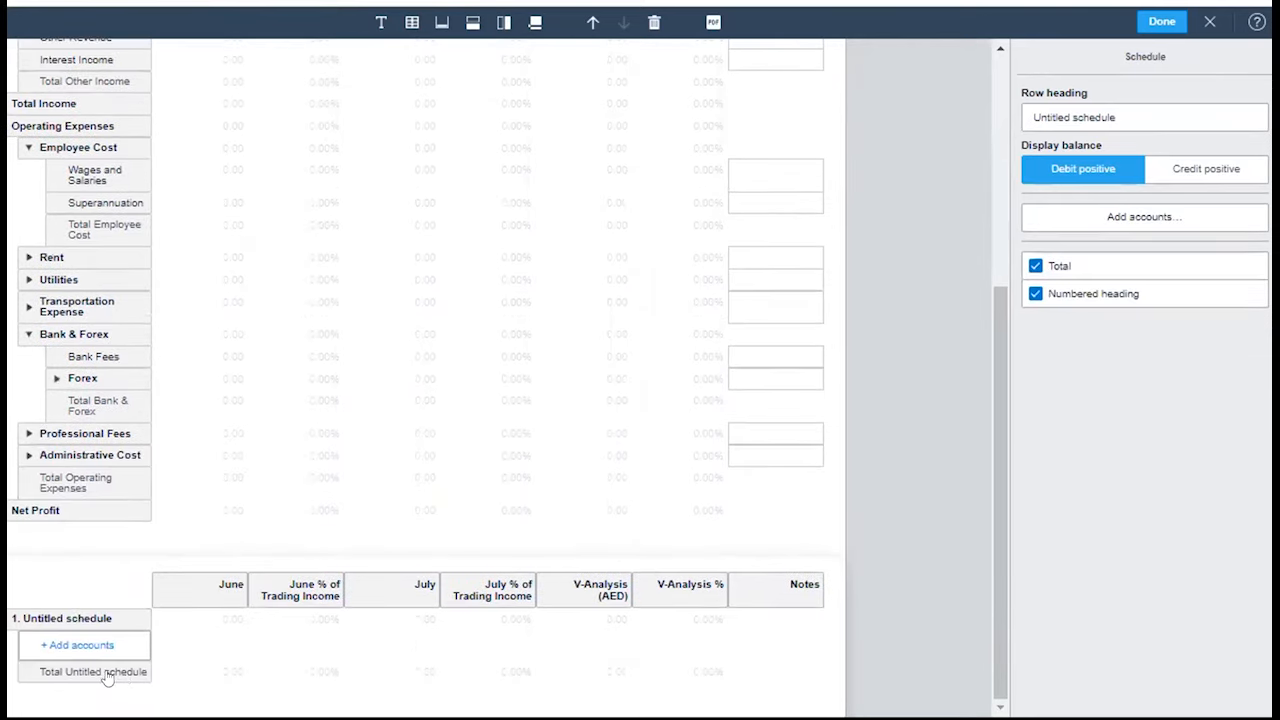
# - Add the Wages and Salaries and Superannuation accounts to the untitled schedule
pyautogui.click(84, 645)
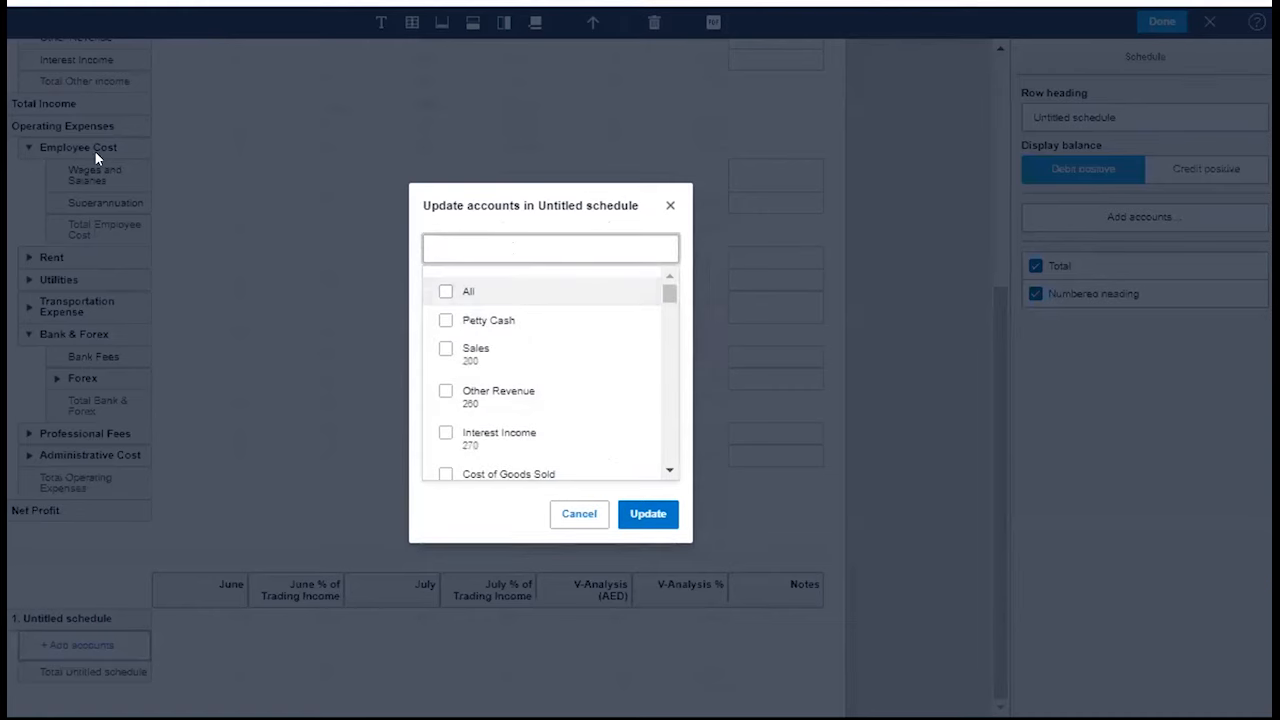
pyautogui.write('wages')
pyautogui.click(503, 291)
pyautogui.doubleClick(486, 247)
pyautogui.write('sup')
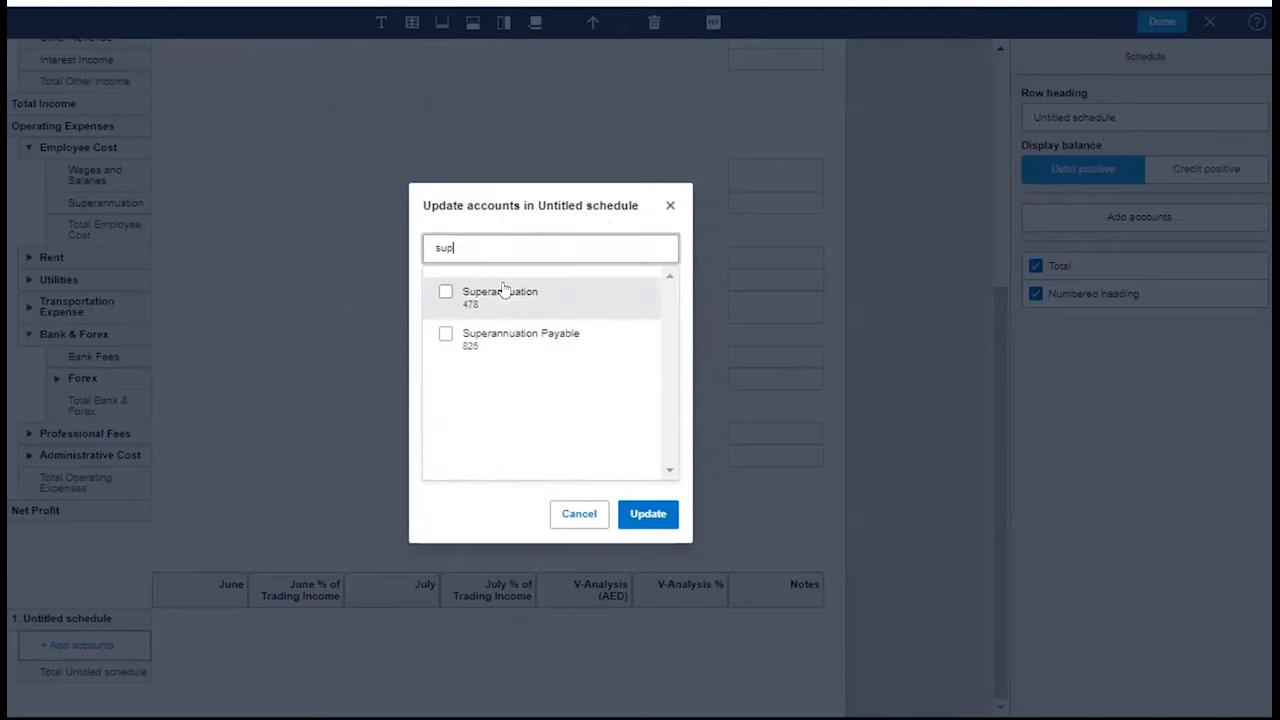
pyautogui.click(540, 293)
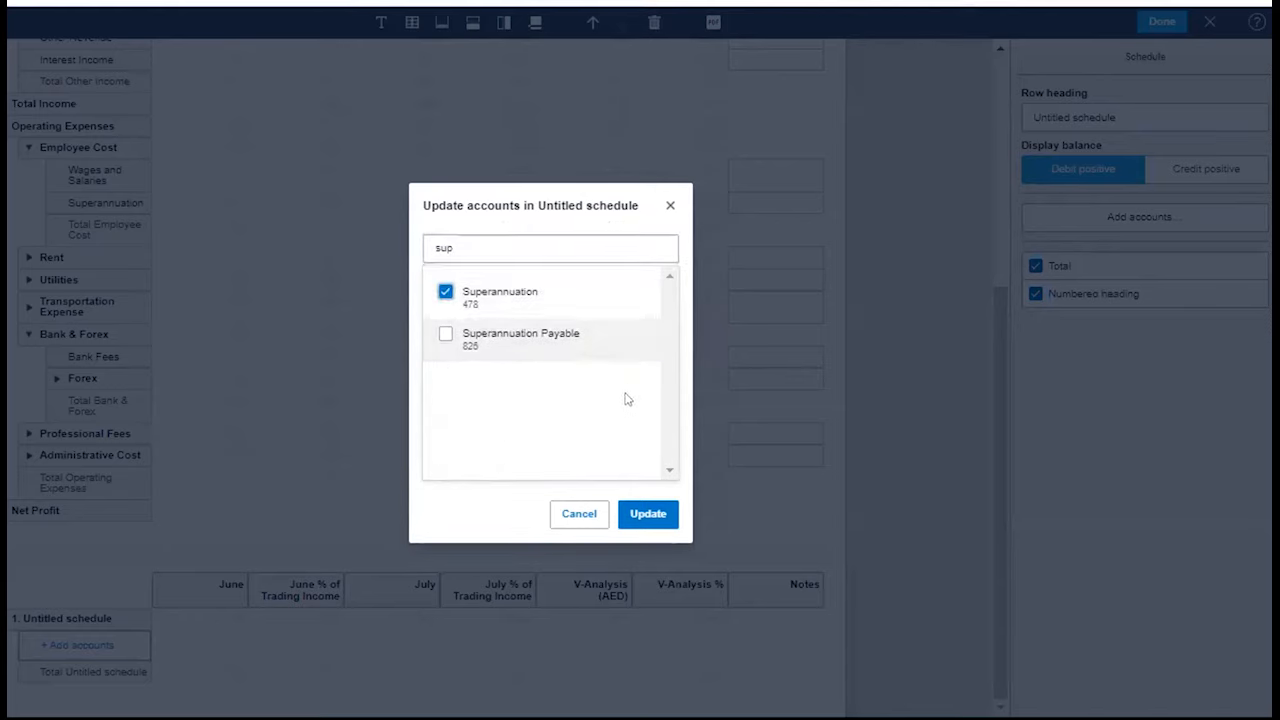
pyautogui.click(645, 514)
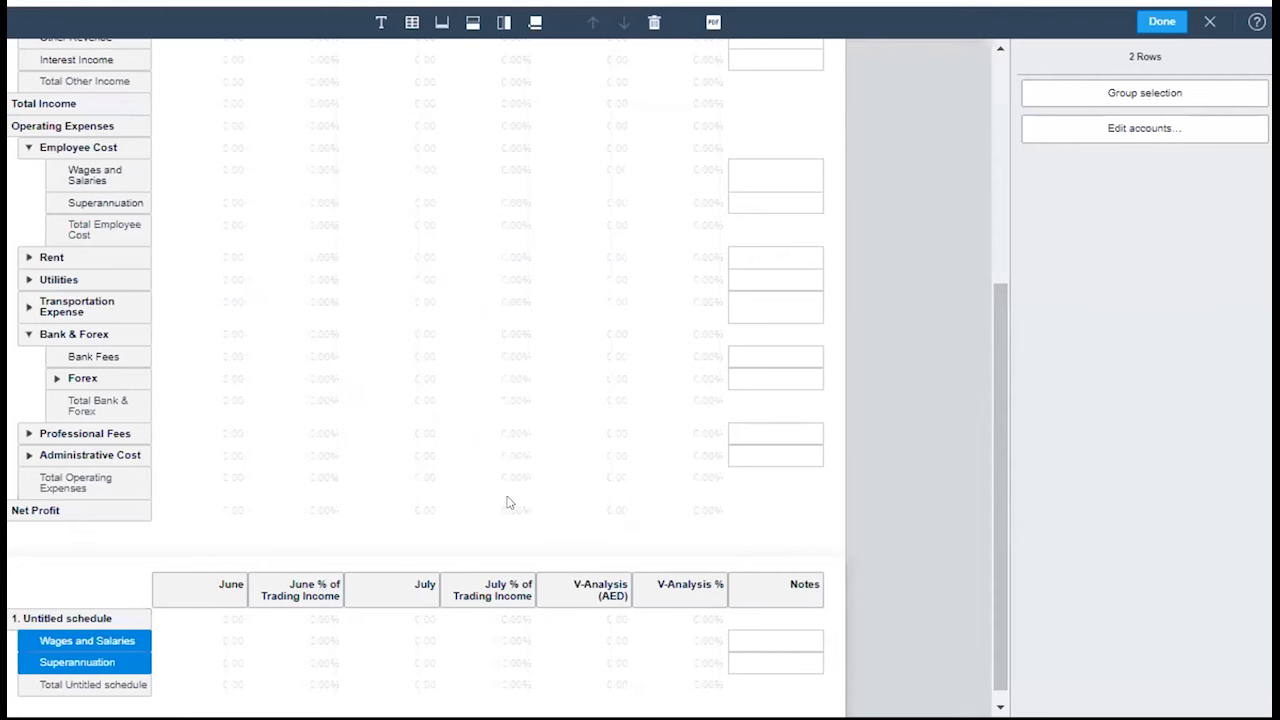
# - Rename the untitled schedule's heading to Employee Cost and keep its heading numbered
pyautogui.click(112, 620)
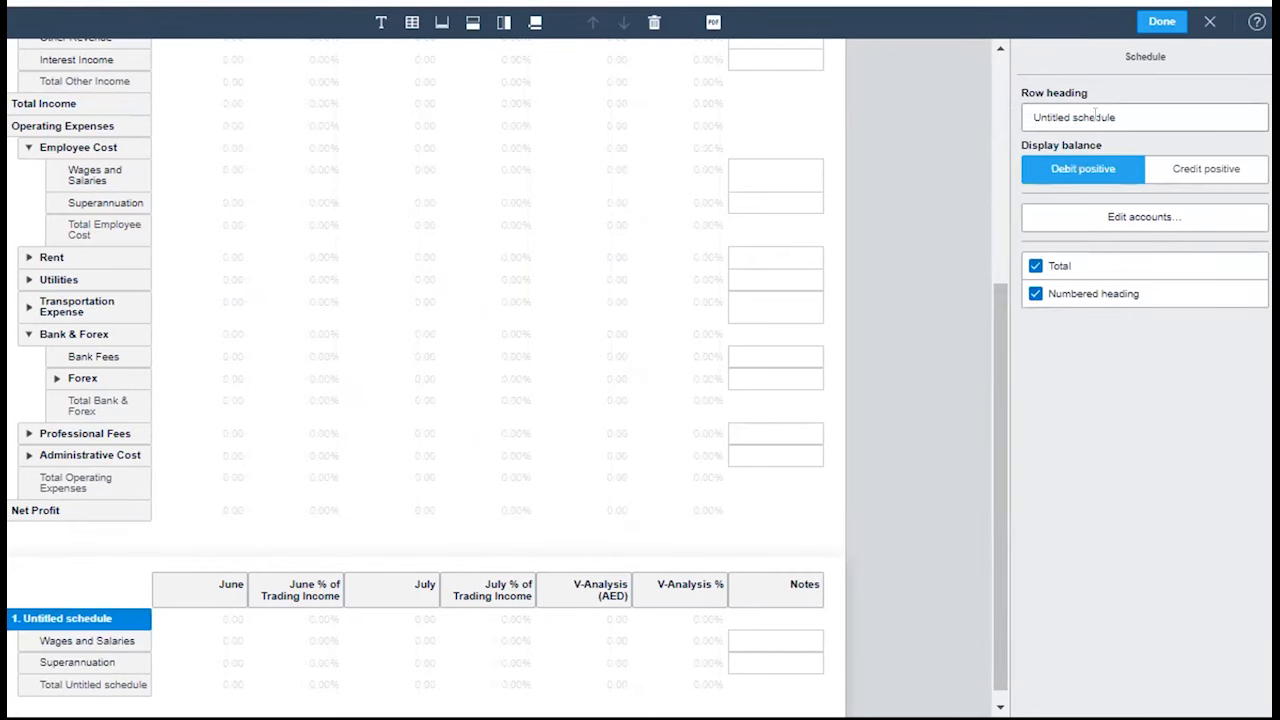
pyautogui.moveTo(1120, 117); pyautogui.dragTo(887, 184)
pyautogui.write('Employee Cost')
pyautogui.click(1131, 386)
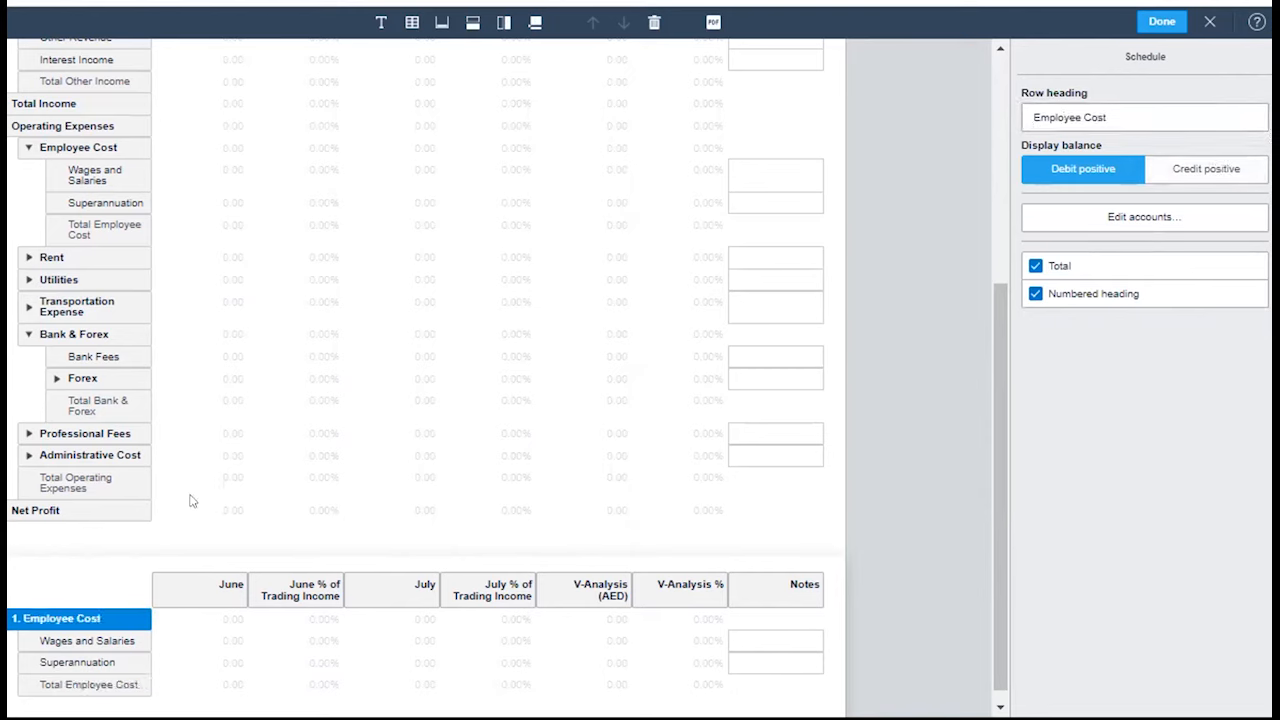
pyautogui.click(1042, 295)
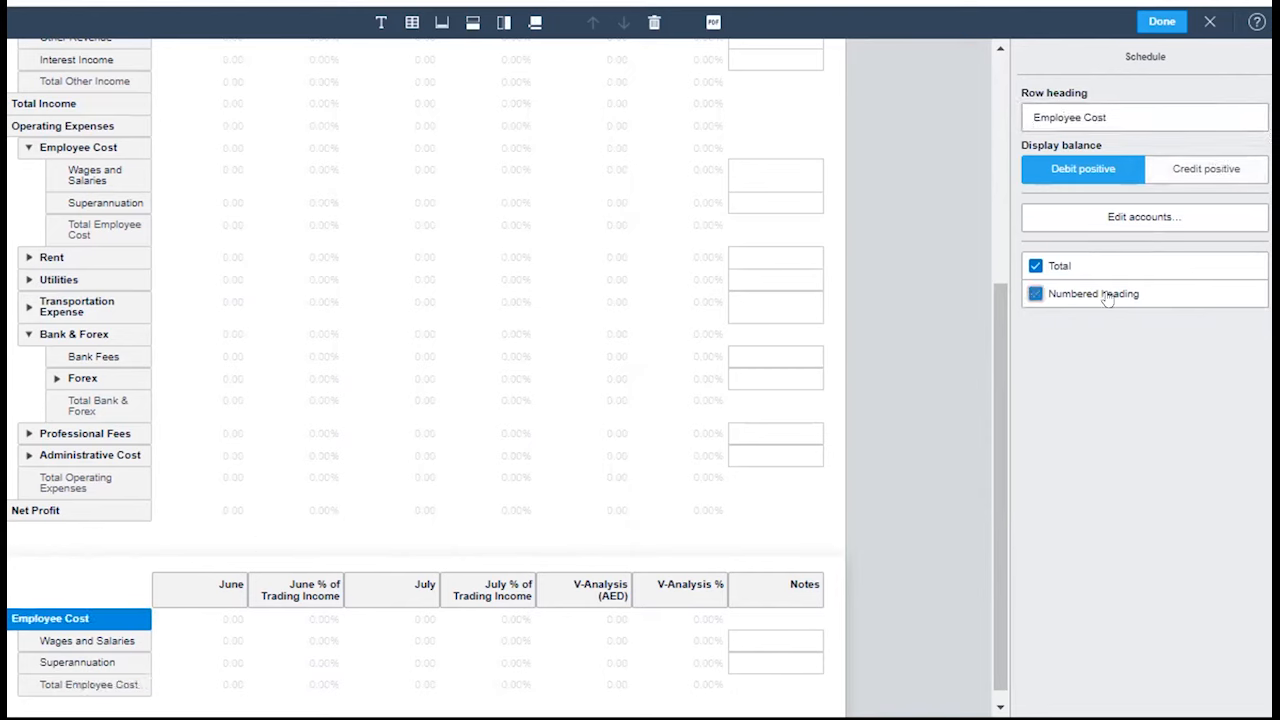
pyautogui.click(1036, 294)
# - Link the note cell of the Employee Cost row to the target 1. Employee Cost in the Profit and Loss
pyautogui.scroll(-1, 960, 450)
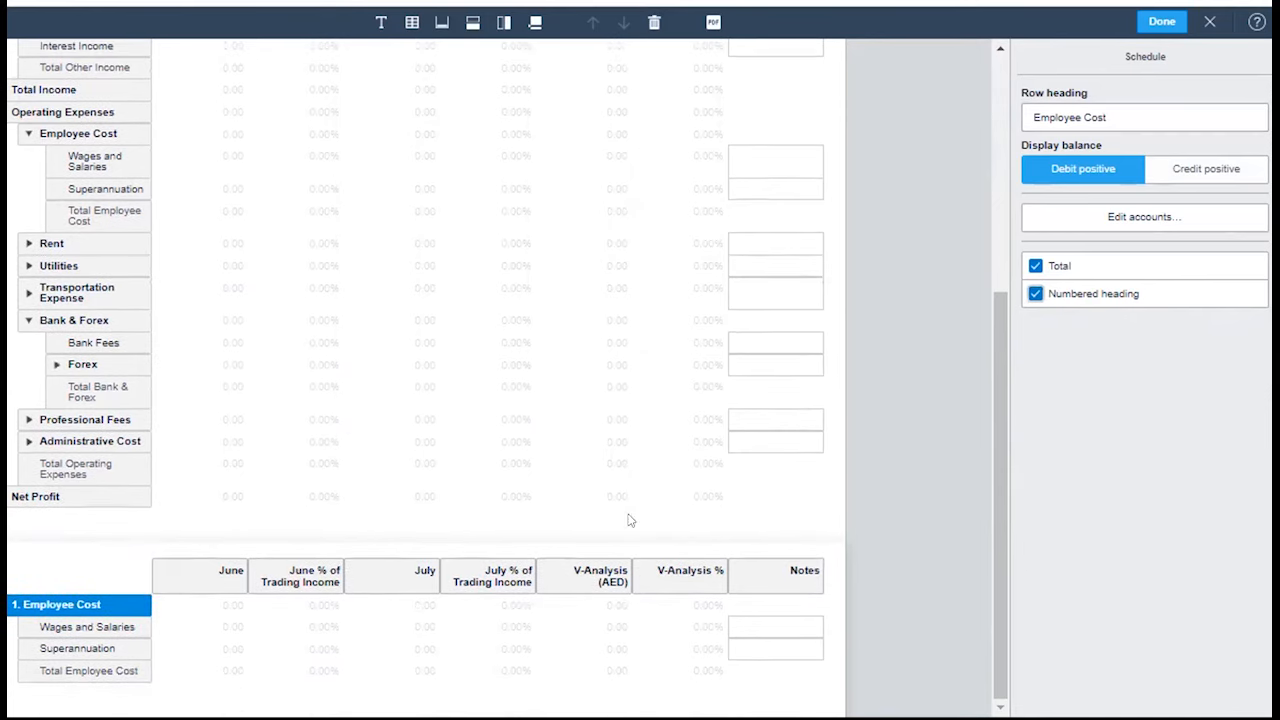
pyautogui.scroll(5, 480, 531)
pyautogui.click(790, 192)
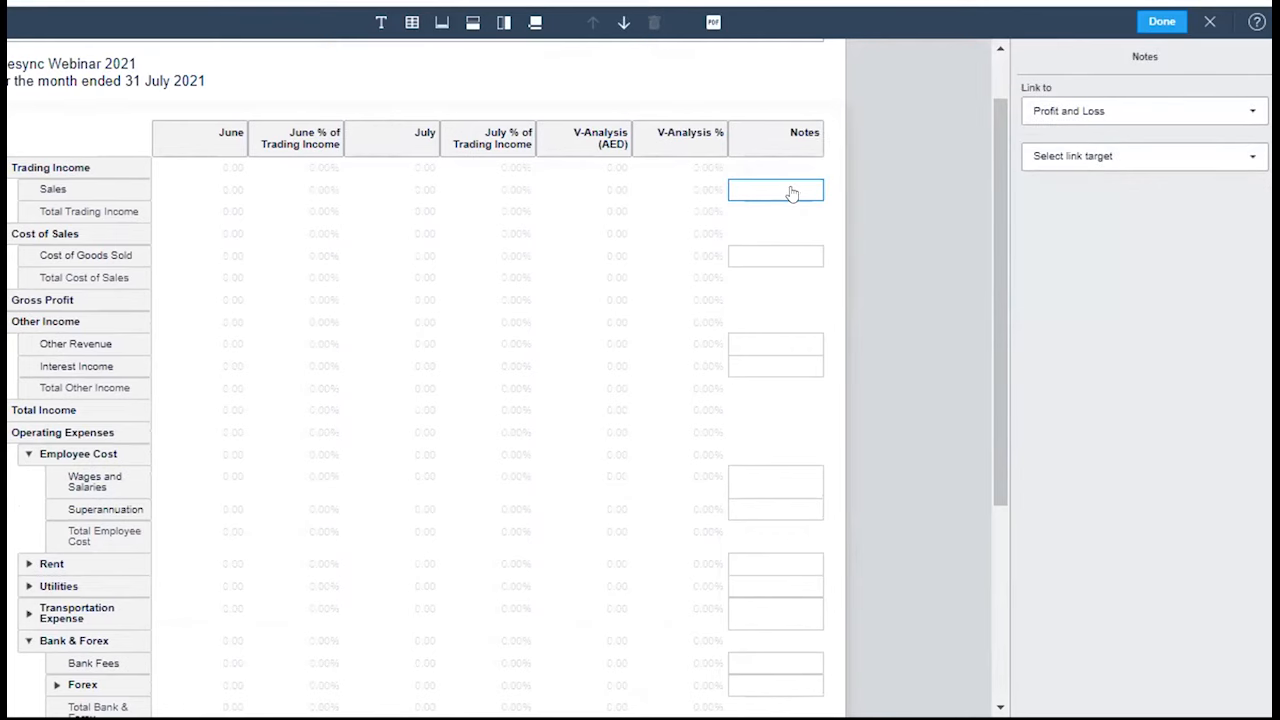
pyautogui.click(1116, 158)
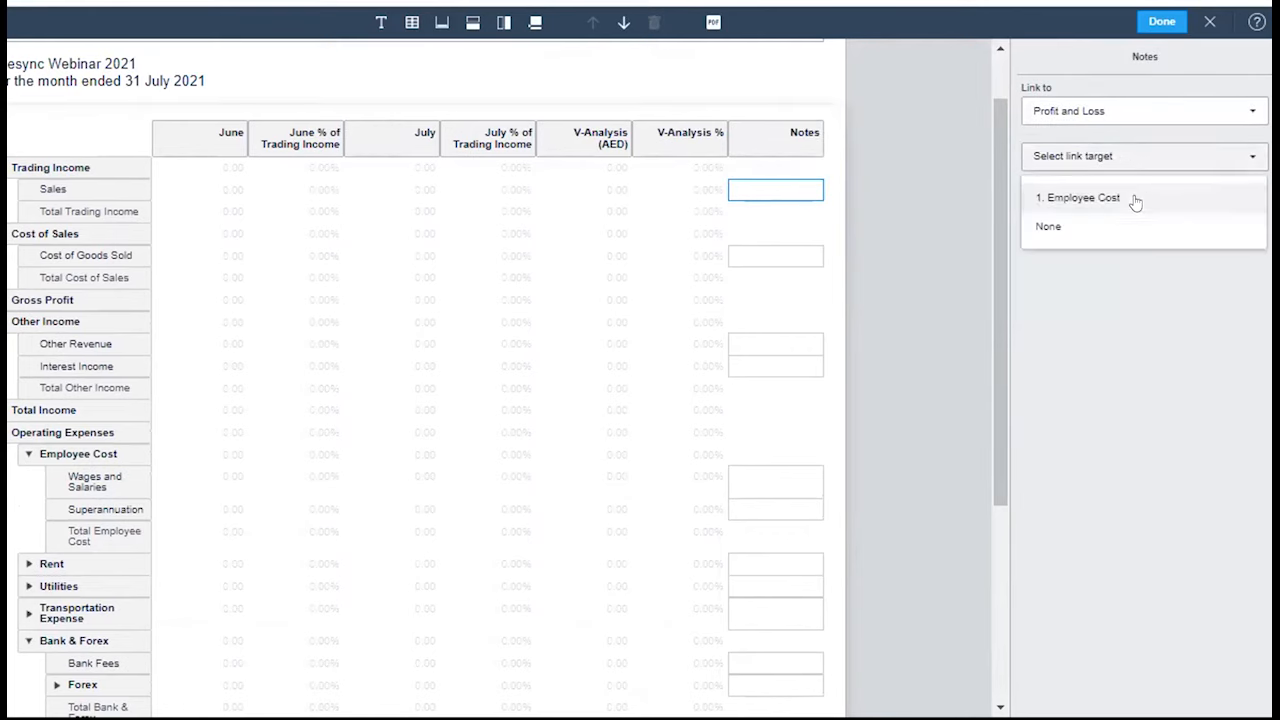
pyautogui.click(1081, 199)
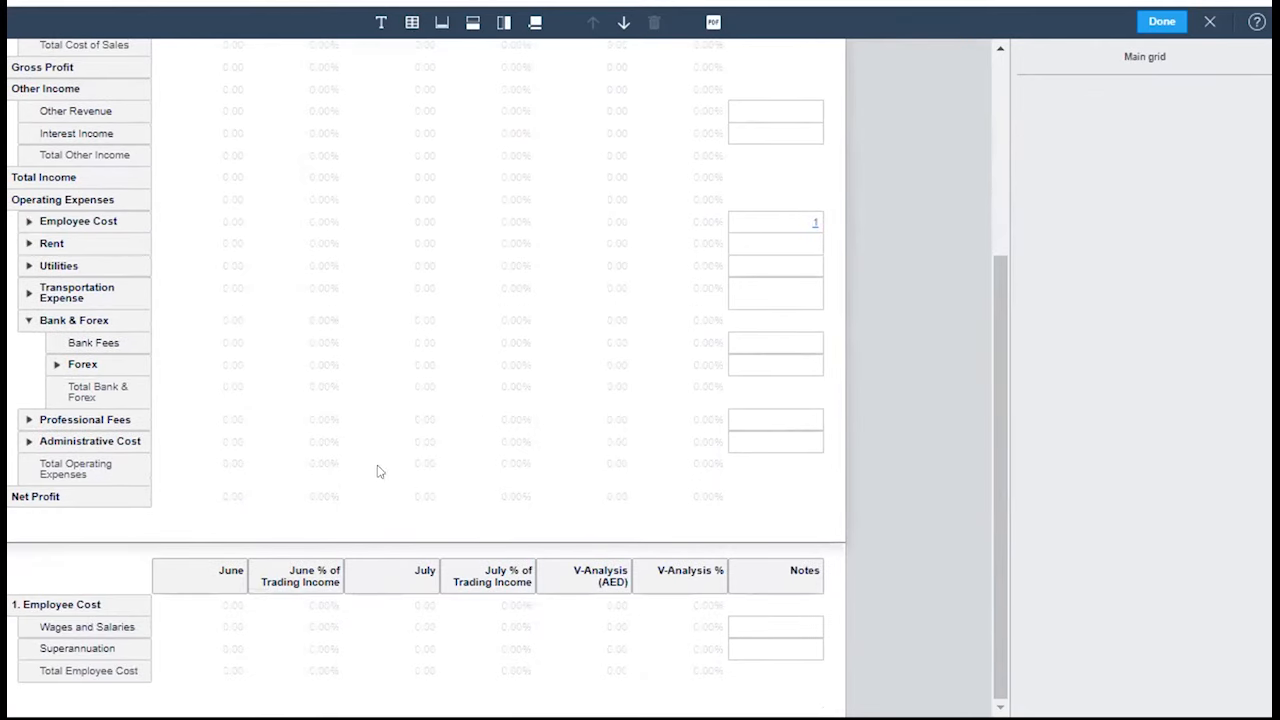
# - Insert a text block below the main grid, titled Sales, with the body text anfanfnafhadfa
pyautogui.scroll(3, 287, 234)
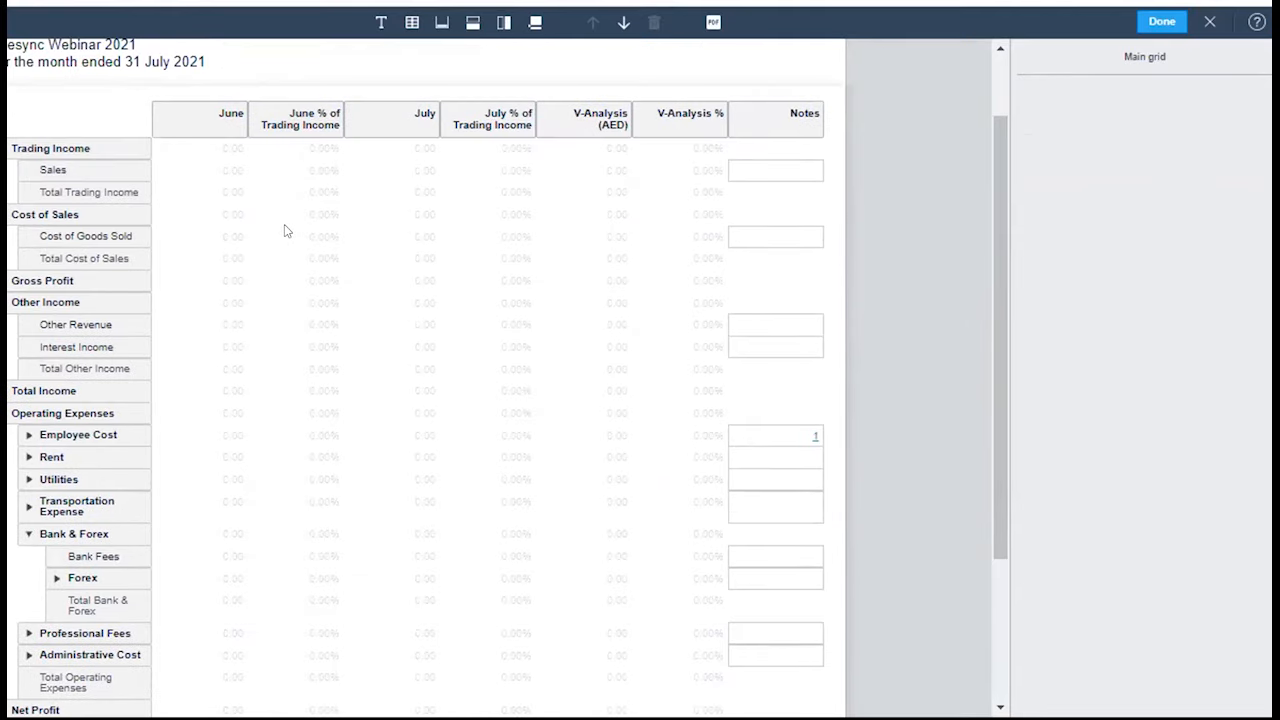
pyautogui.scroll(-3, 280, 245)
pyautogui.scroll(3, 272, 236)
pyautogui.click(380, 22)
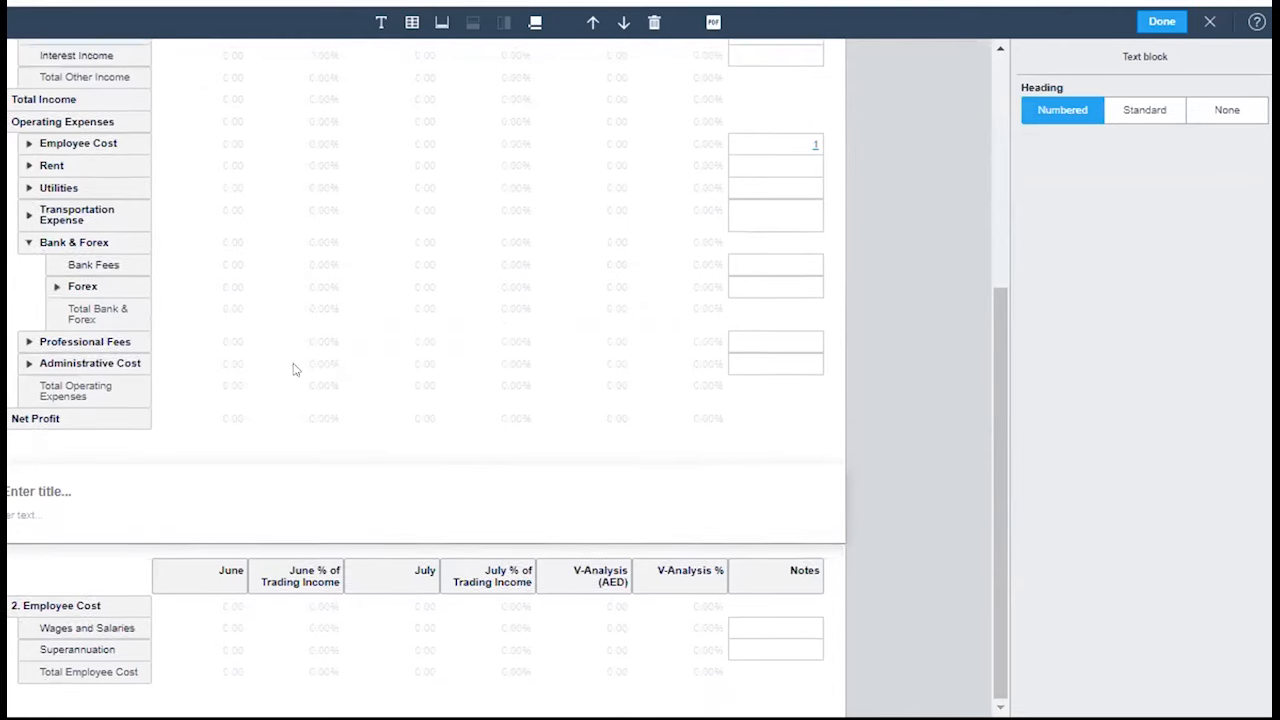
pyautogui.write('Sales')
pyautogui.click(124, 507)
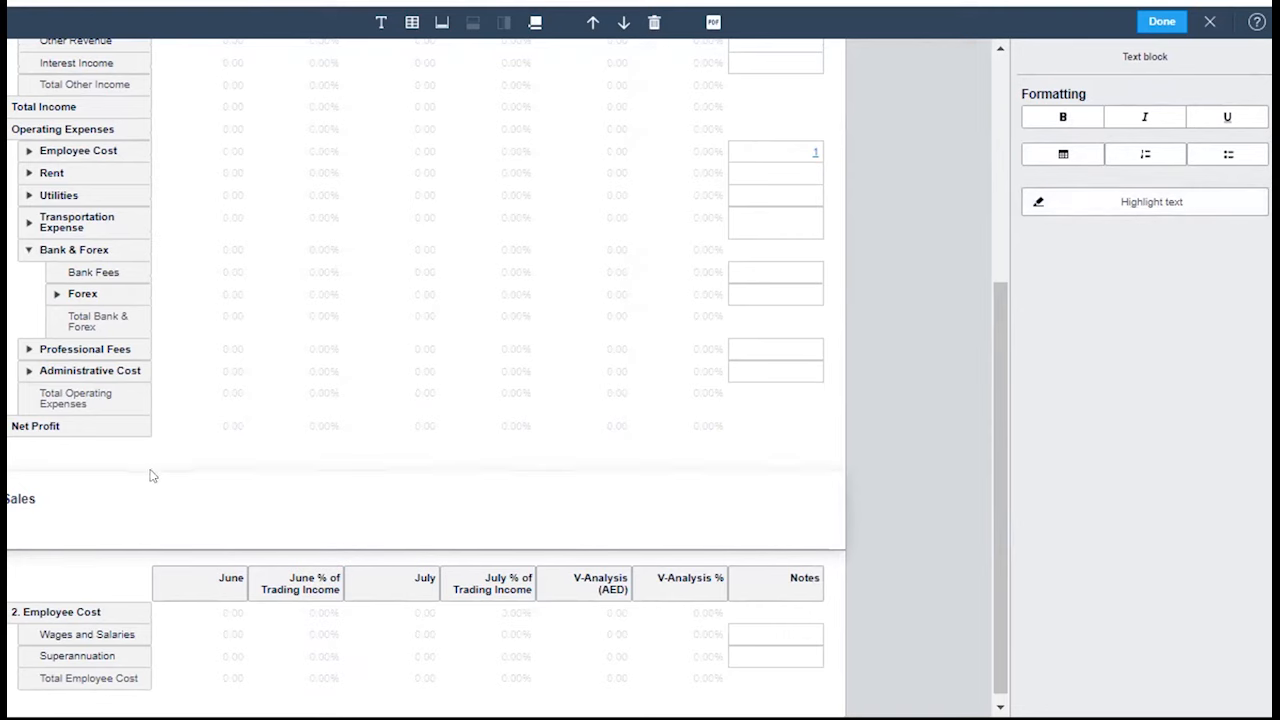
pyautogui.write('anfnafhadfa')
# - Highlight the body text of the Sales text block and remove the highlight again
pyautogui.moveTo(85, 520); pyautogui.dragTo(7, 521)
pyautogui.click(1144, 202)
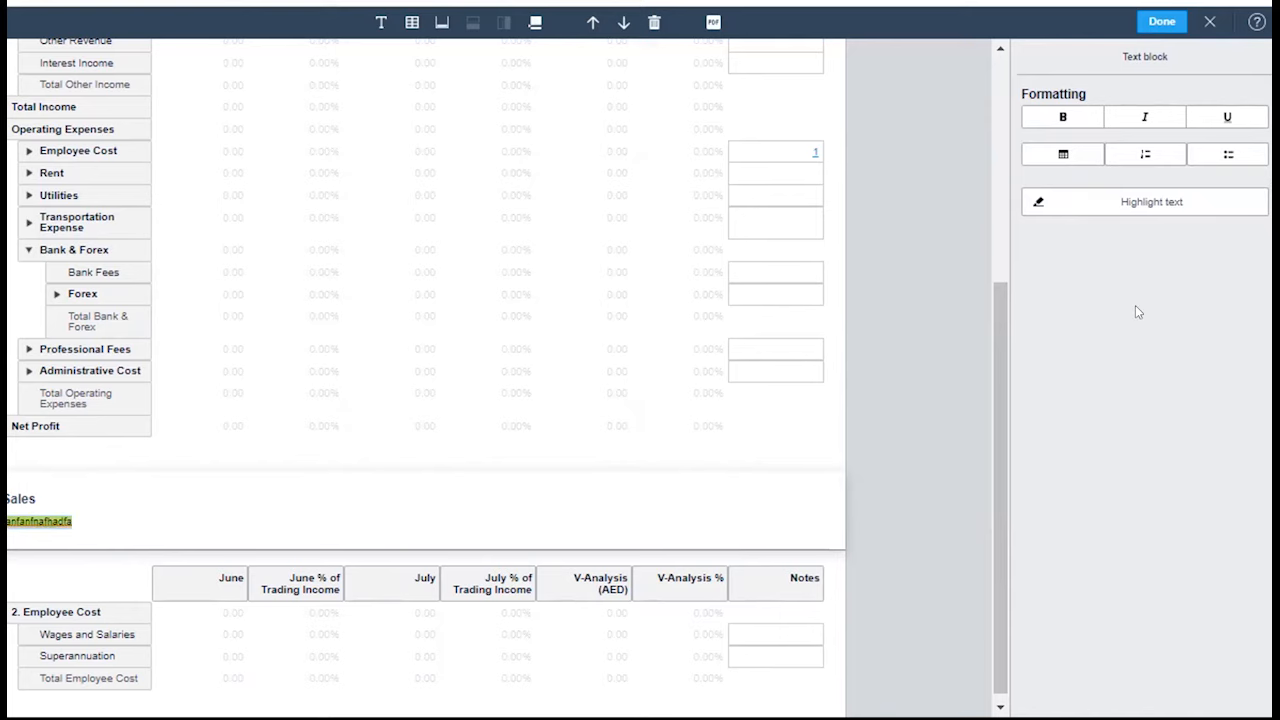
pyautogui.click(1138, 204)
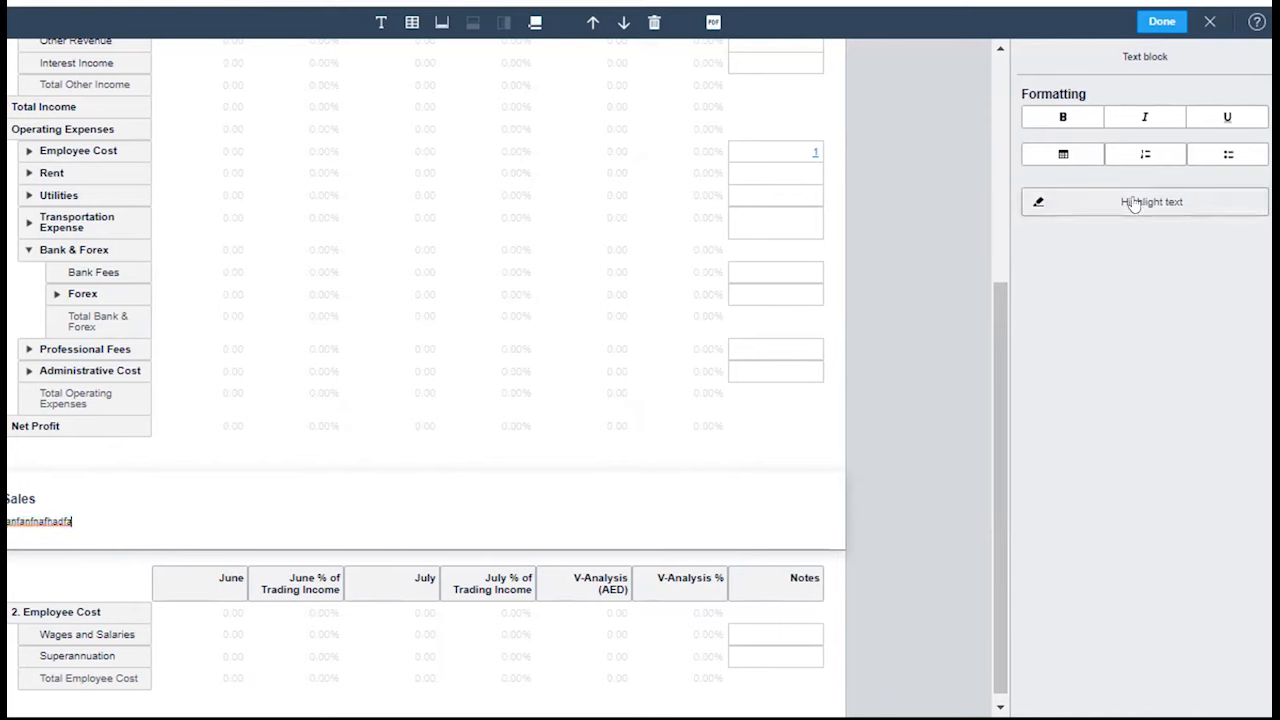
pyautogui.click(94, 486)
# - Move the Sales text block below the Employee Cost schedule and back above it
pyautogui.scroll(1, 269, 458)
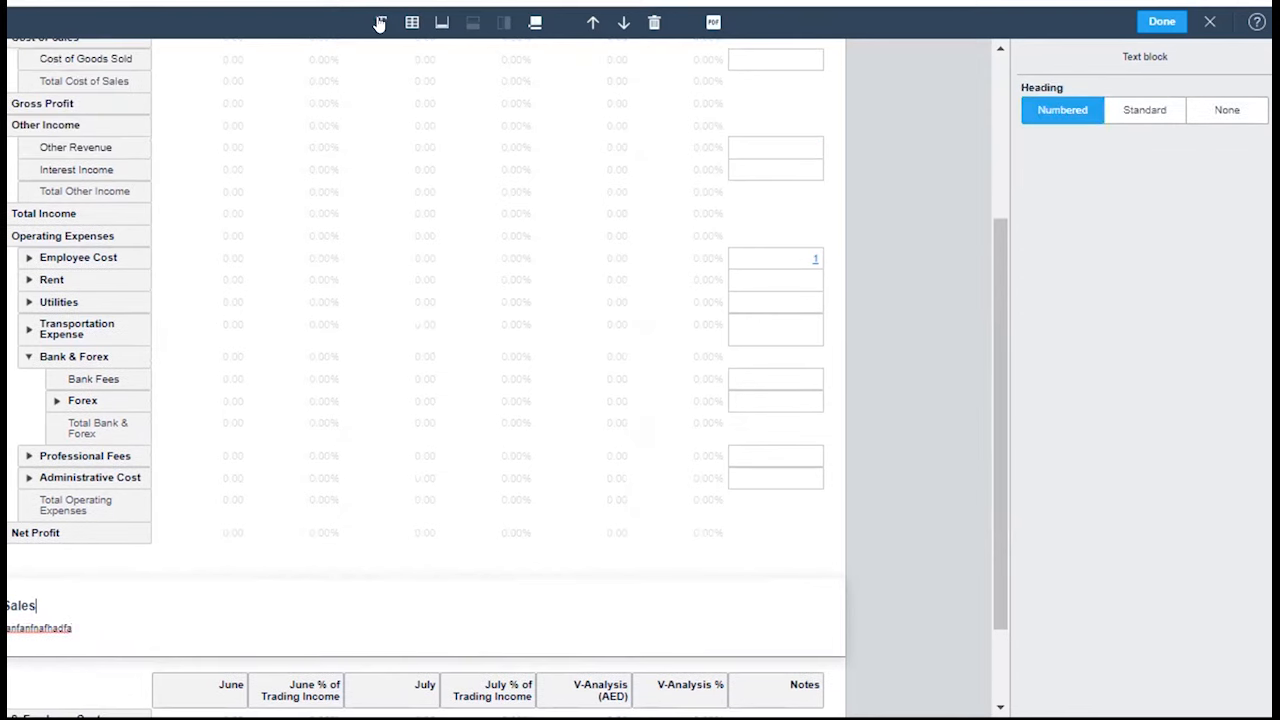
pyautogui.scroll(-1, 306, 466)
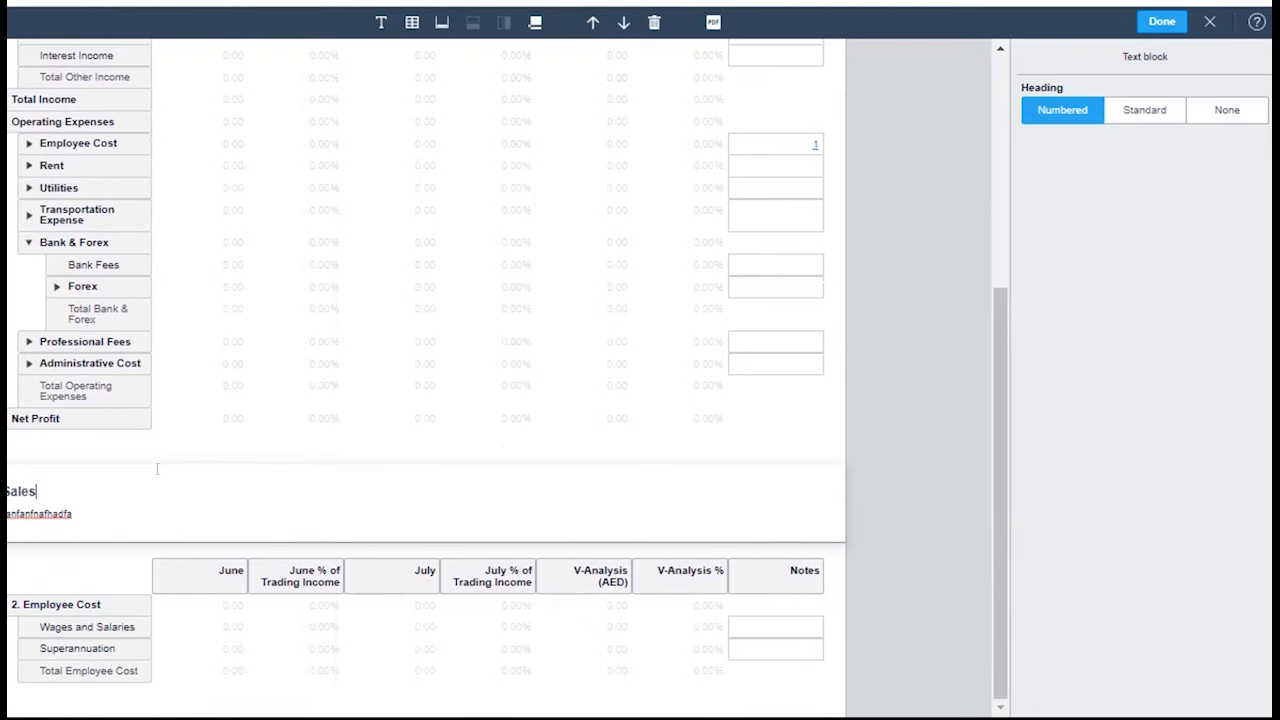
pyautogui.click(623, 22)
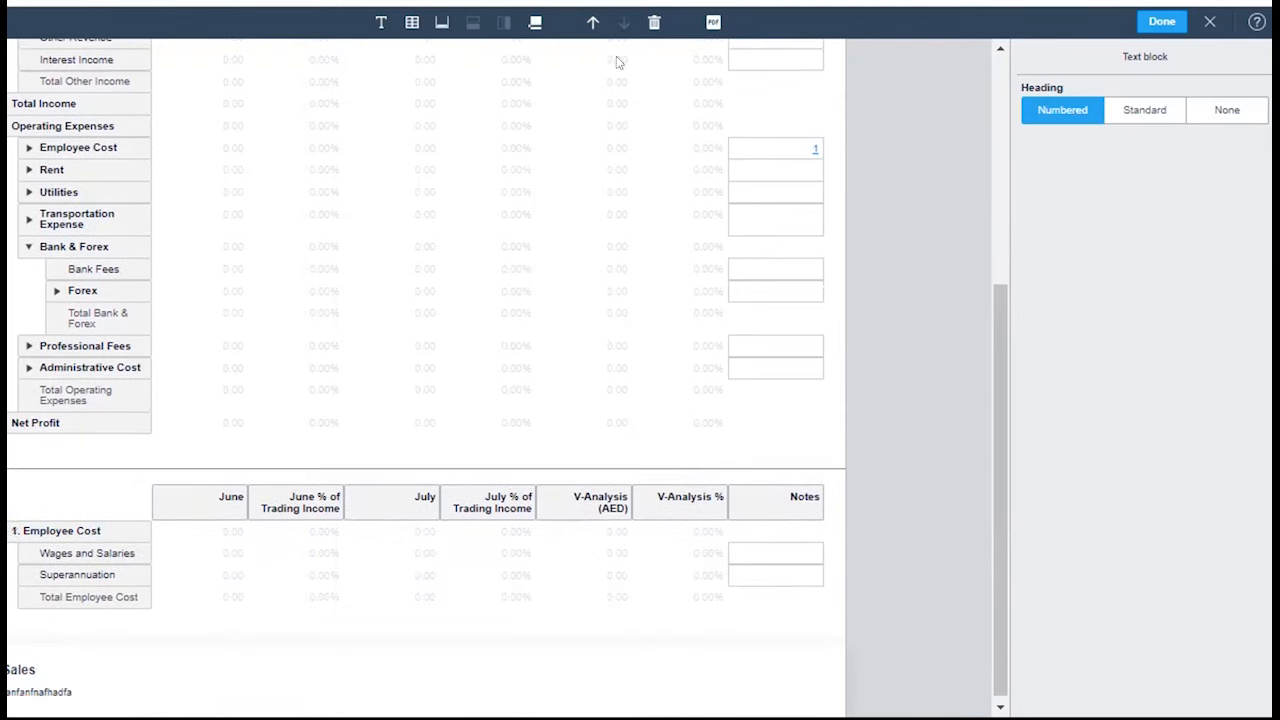
pyautogui.click(592, 24)
pyautogui.click(621, 23)
pyautogui.click(592, 23)
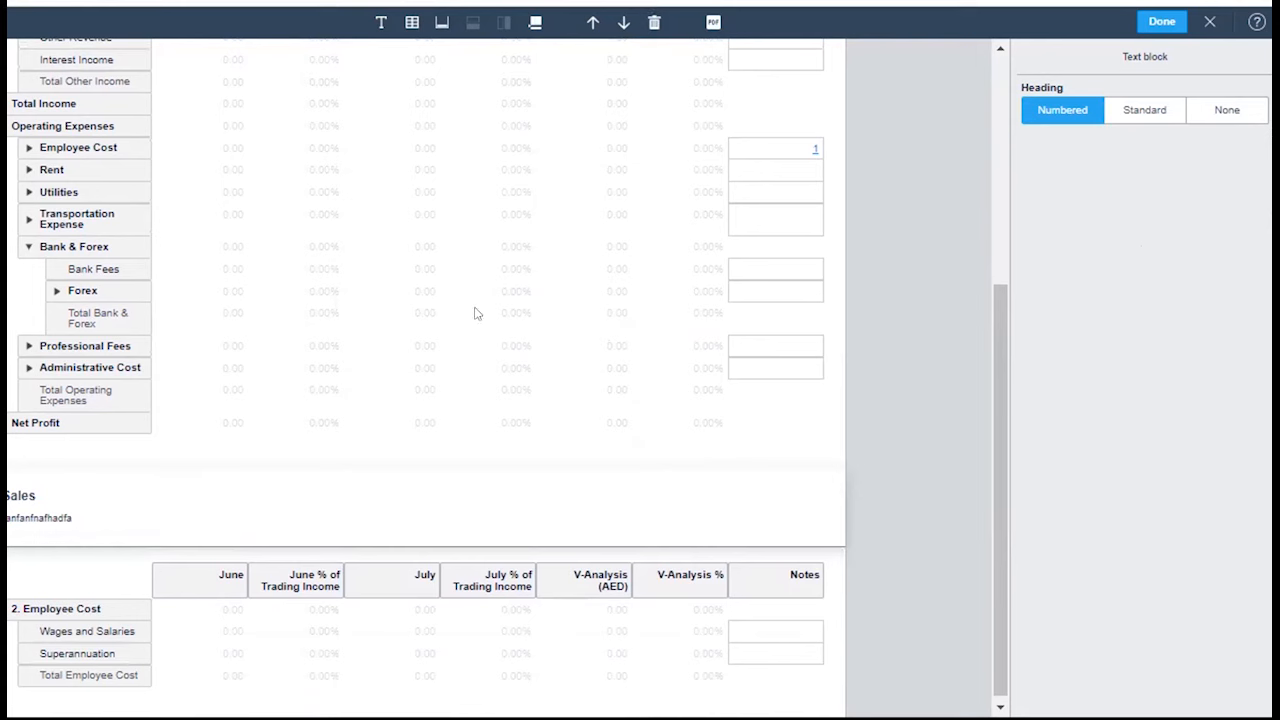
pyautogui.scroll(-1, 137, 607)
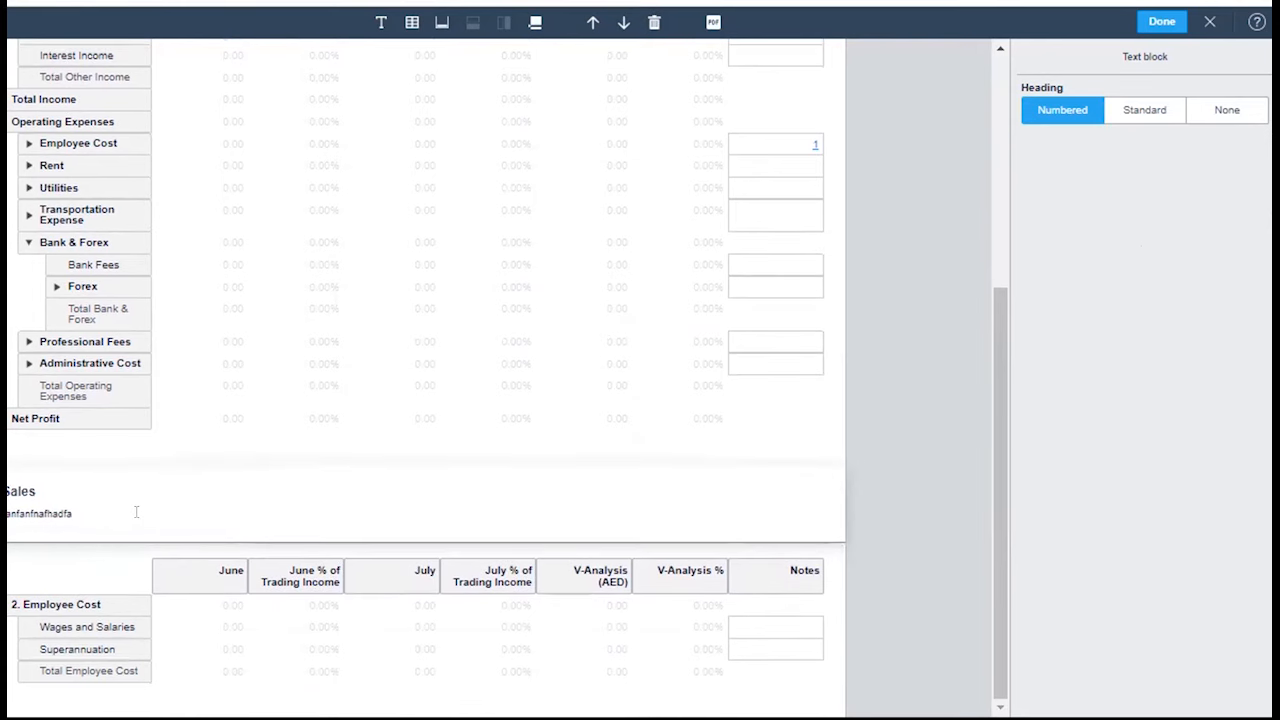
# - Insert a footer at the end of the report and place the cursor in its text
pyautogui.scroll(5, 686, 334)
pyautogui.scroll(-5, 440, 432)
pyautogui.scroll(5, 405, 454)
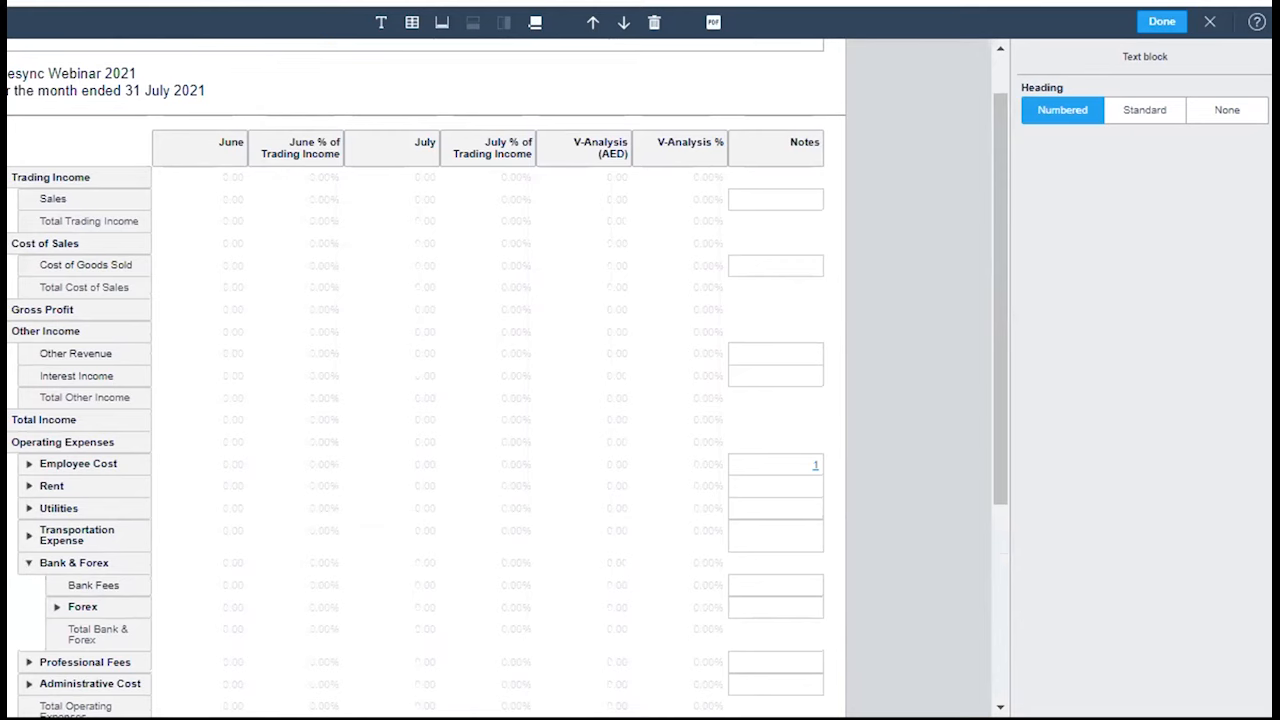
pyautogui.click(441, 22)
pyautogui.click(55, 476)
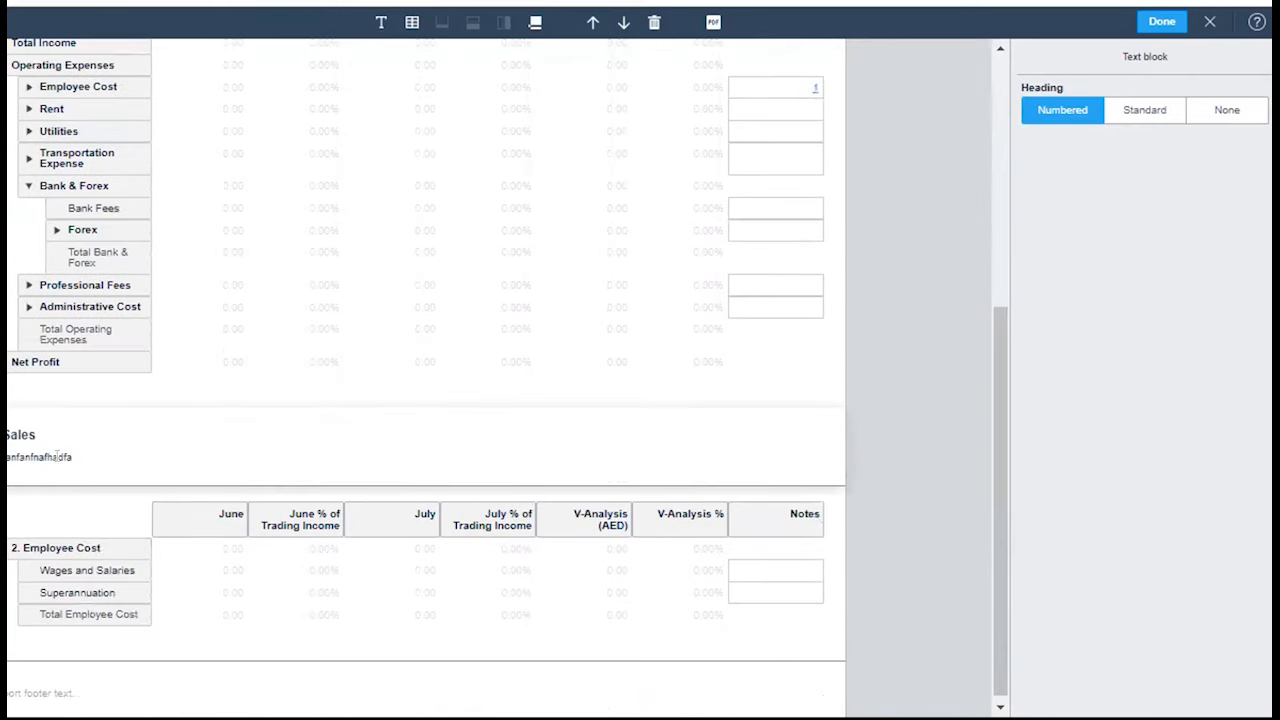
pyautogui.click(127, 690)
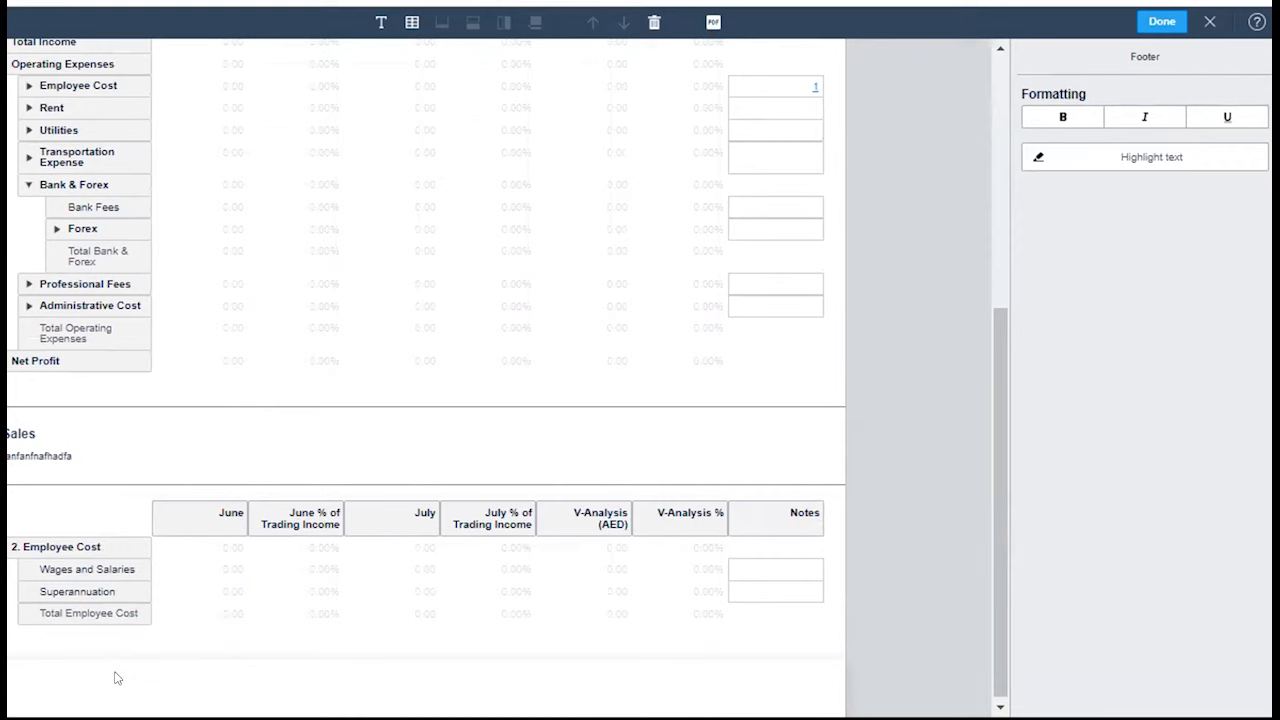
# - Insert a section page break after the main grid and delete it again
pyautogui.click(335, 331)
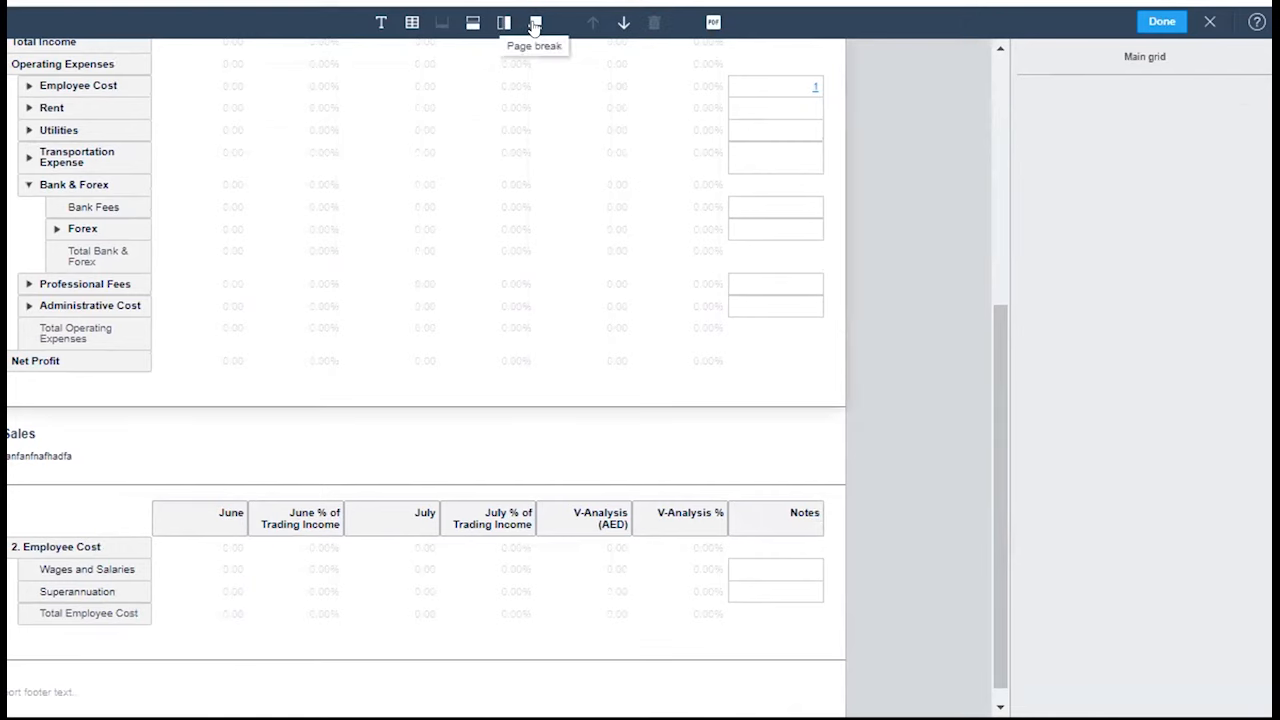
pyautogui.click(535, 24)
pyautogui.moveTo(452, 417); pyautogui.dragTo(369, 409)
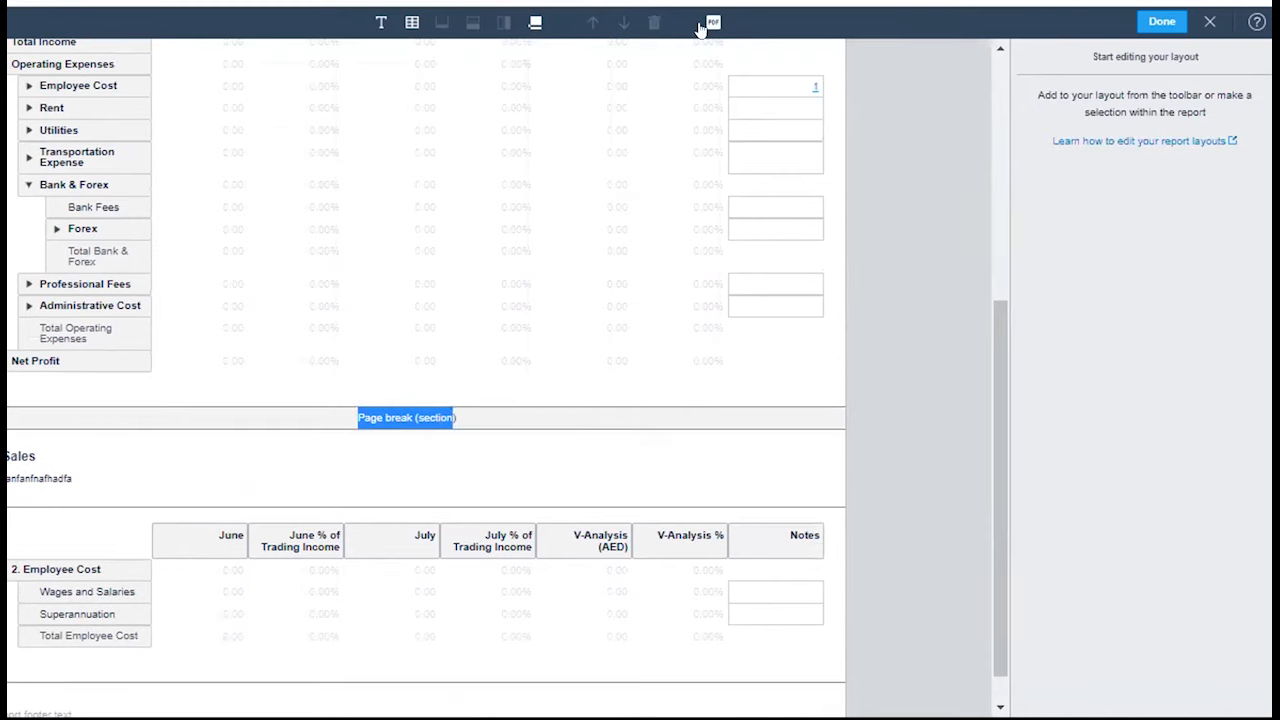
pyautogui.click(430, 418)
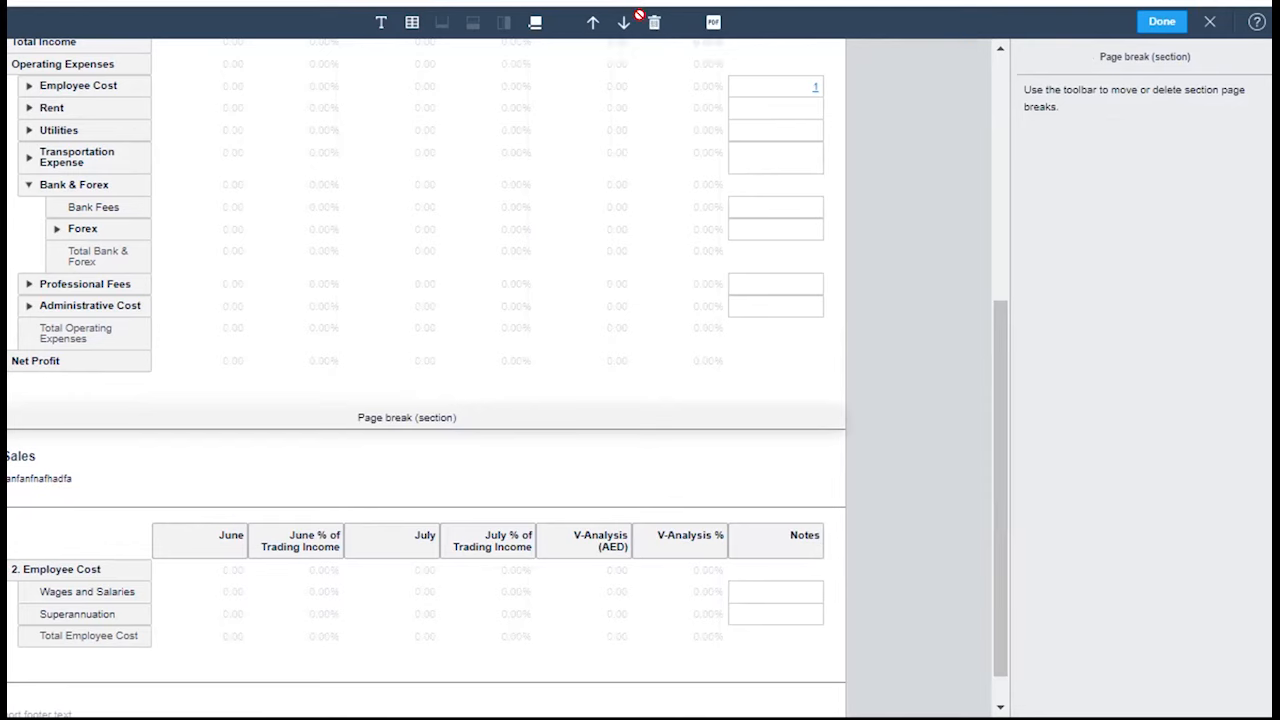
pyautogui.click(653, 23)
pyautogui.click(323, 286)
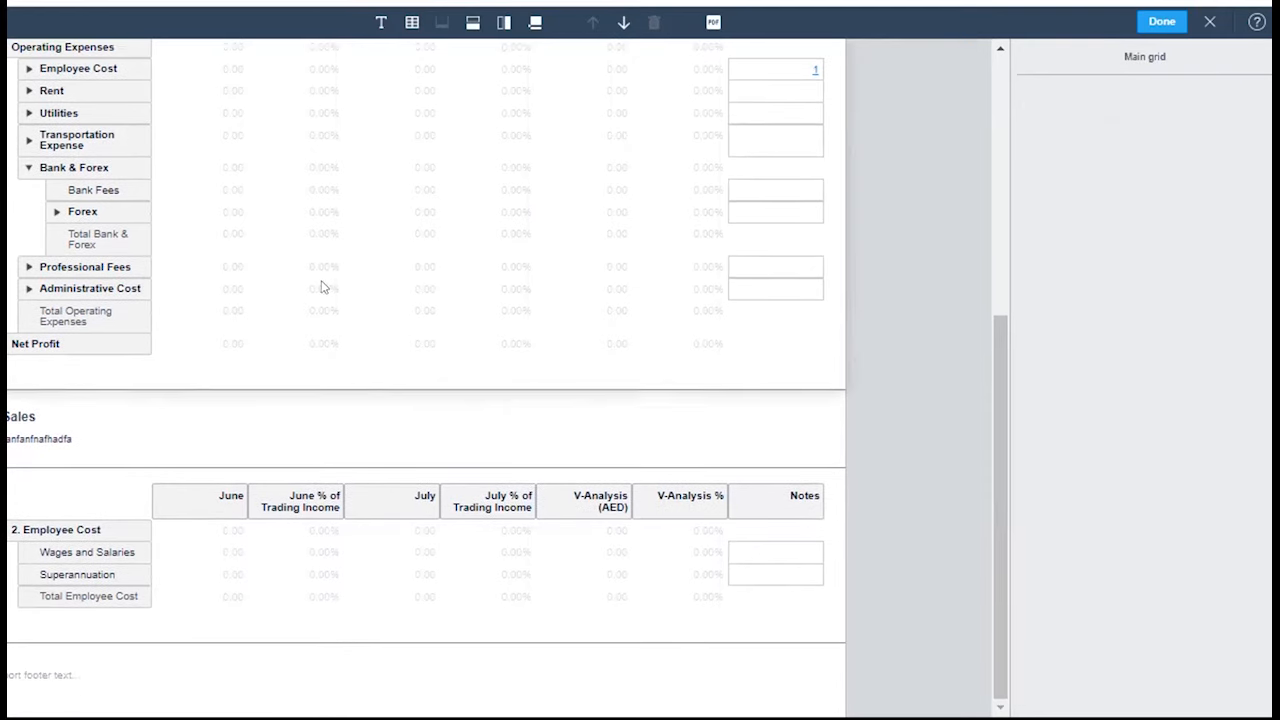
# - Review the finished layout and close the layout editor, keeping the changes in the Profit and Loss report
pyautogui.scroll(2, 685, 255)
pyautogui.scroll(-2, 685, 255)
pyautogui.click(714, 23)
pyautogui.scroll(5, 578, 385)
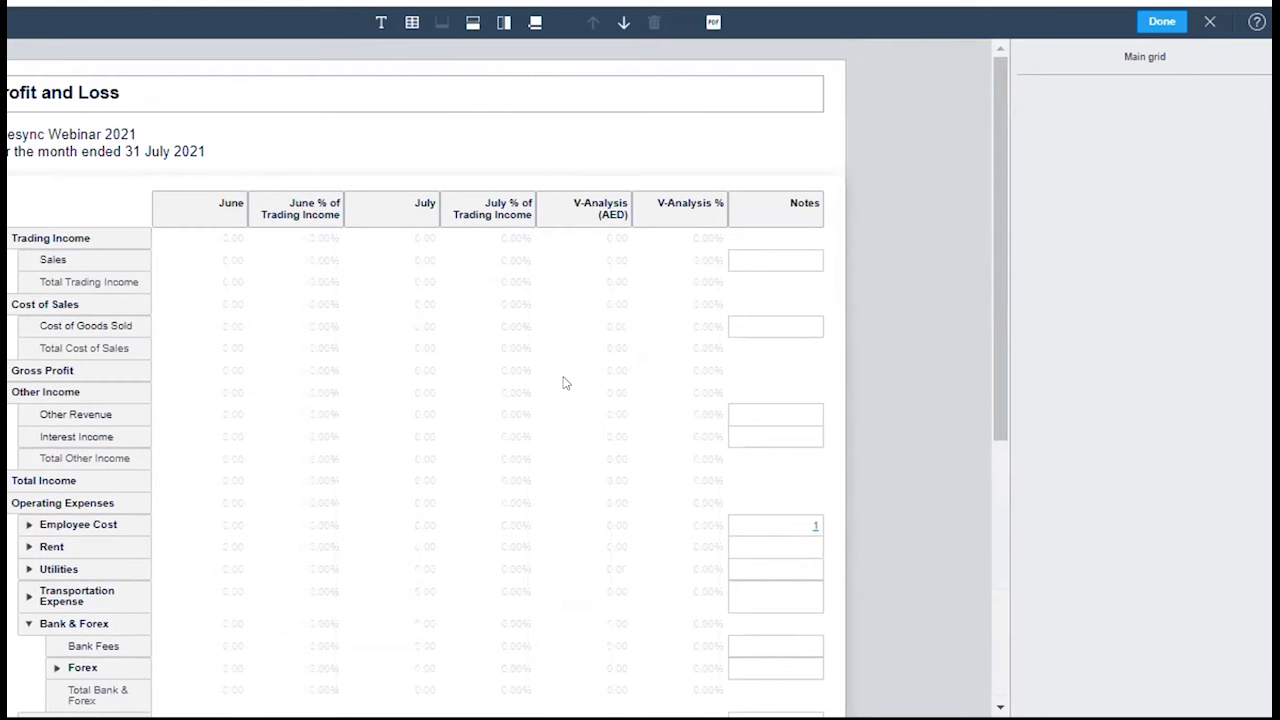
pyautogui.scroll(-1, 474, 211)
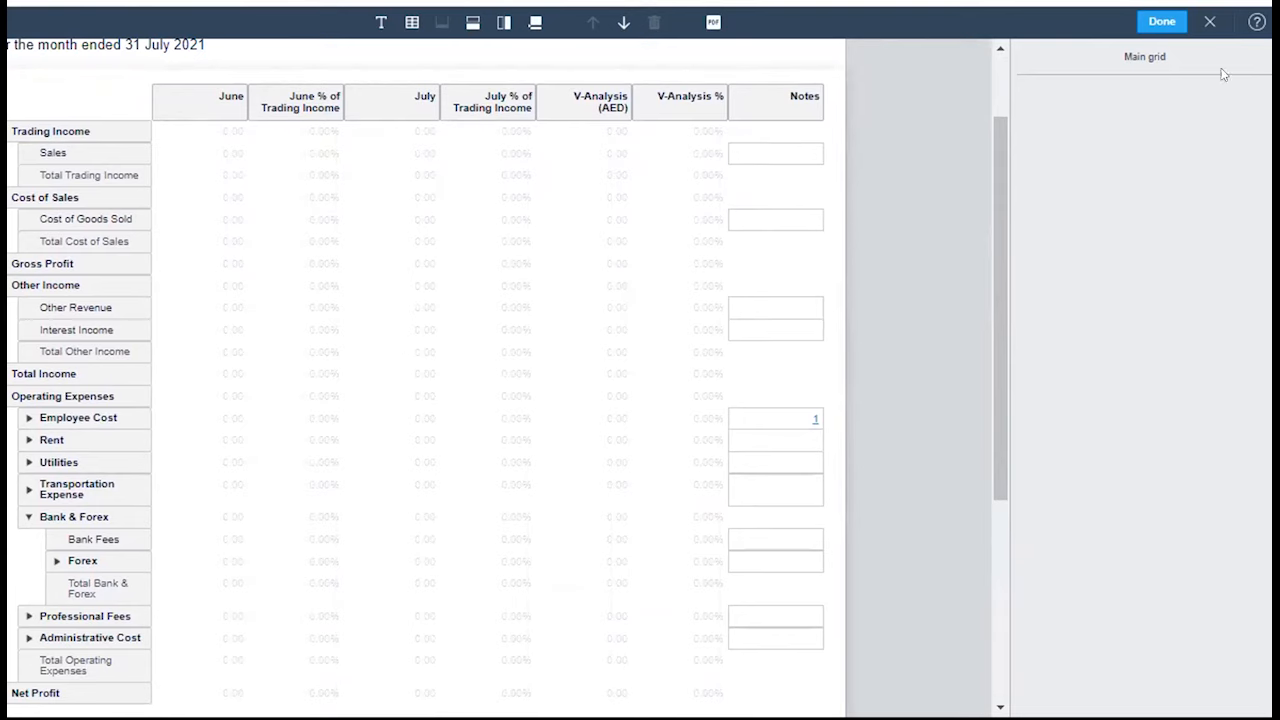
pyautogui.click(1136, 22)
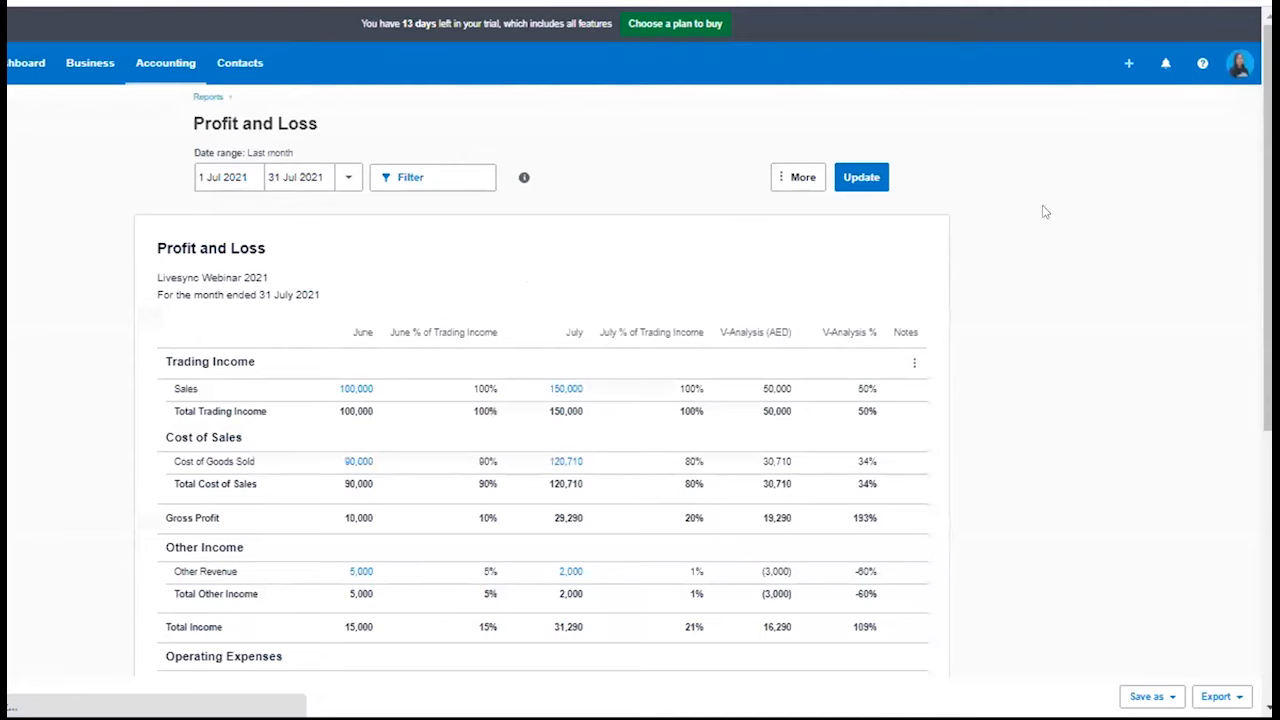
# - Examine the report's tracking category filter and its accounting basis and display options
pyautogui.click(470, 173)
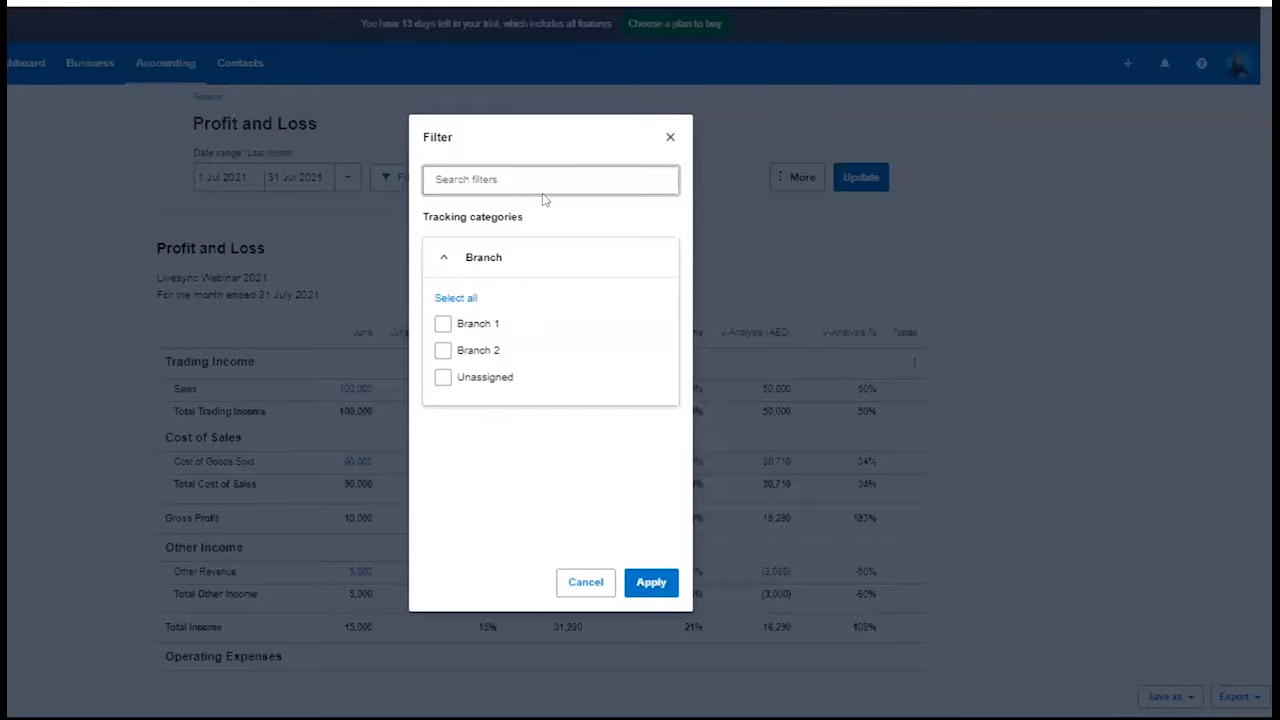
pyautogui.click(670, 137)
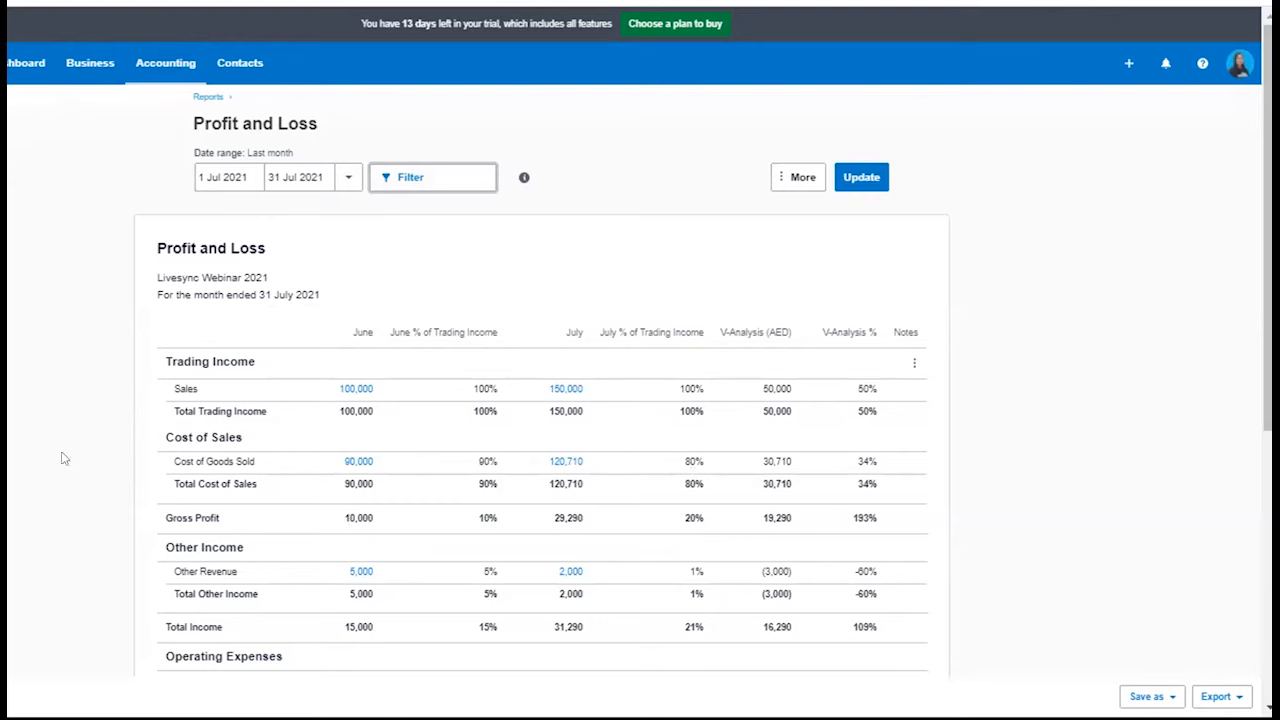
pyautogui.click(521, 180)
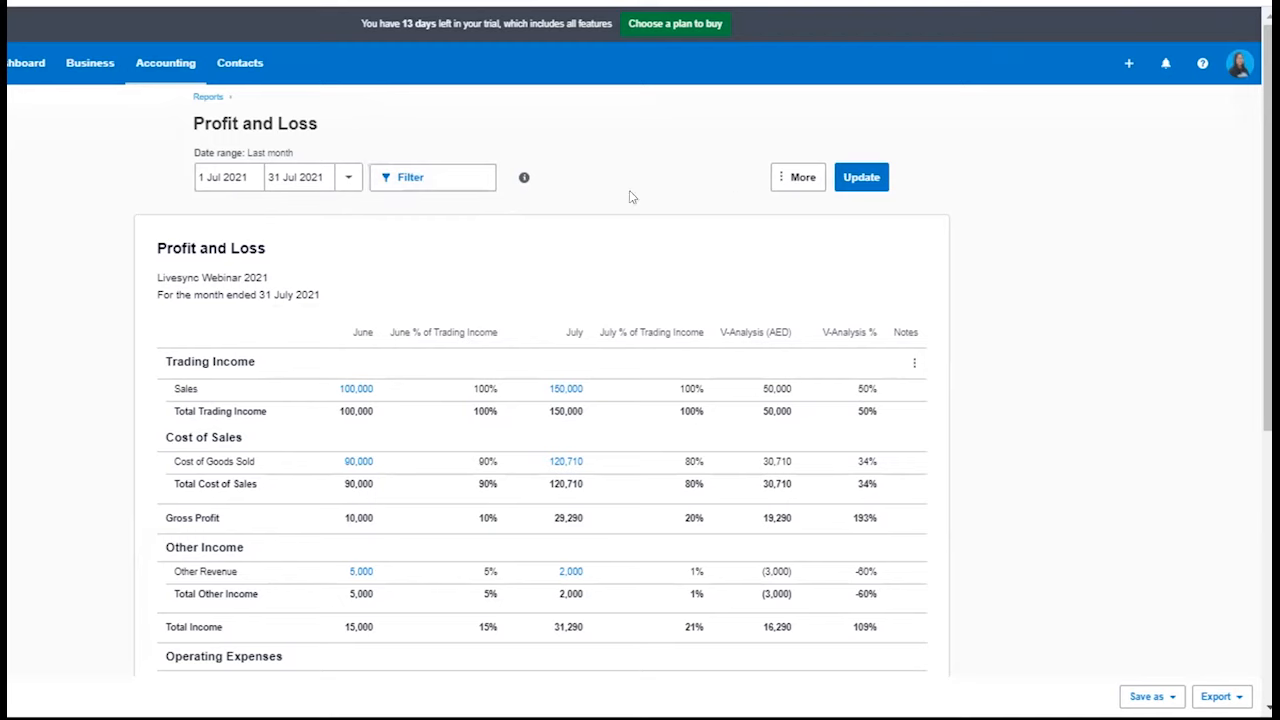
pyautogui.click(801, 179)
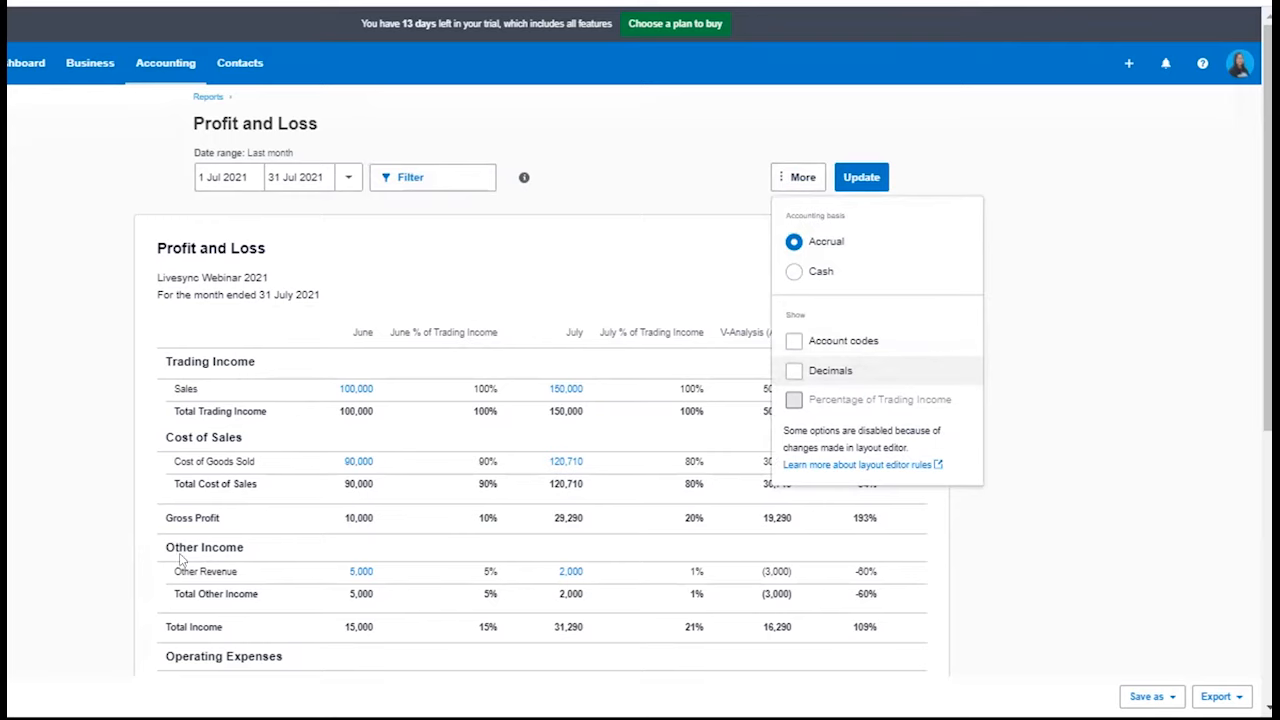
pyautogui.click(632, 217)
pyautogui.scroll(-5, 600, 215)
pyautogui.scroll(5, 630, 383)
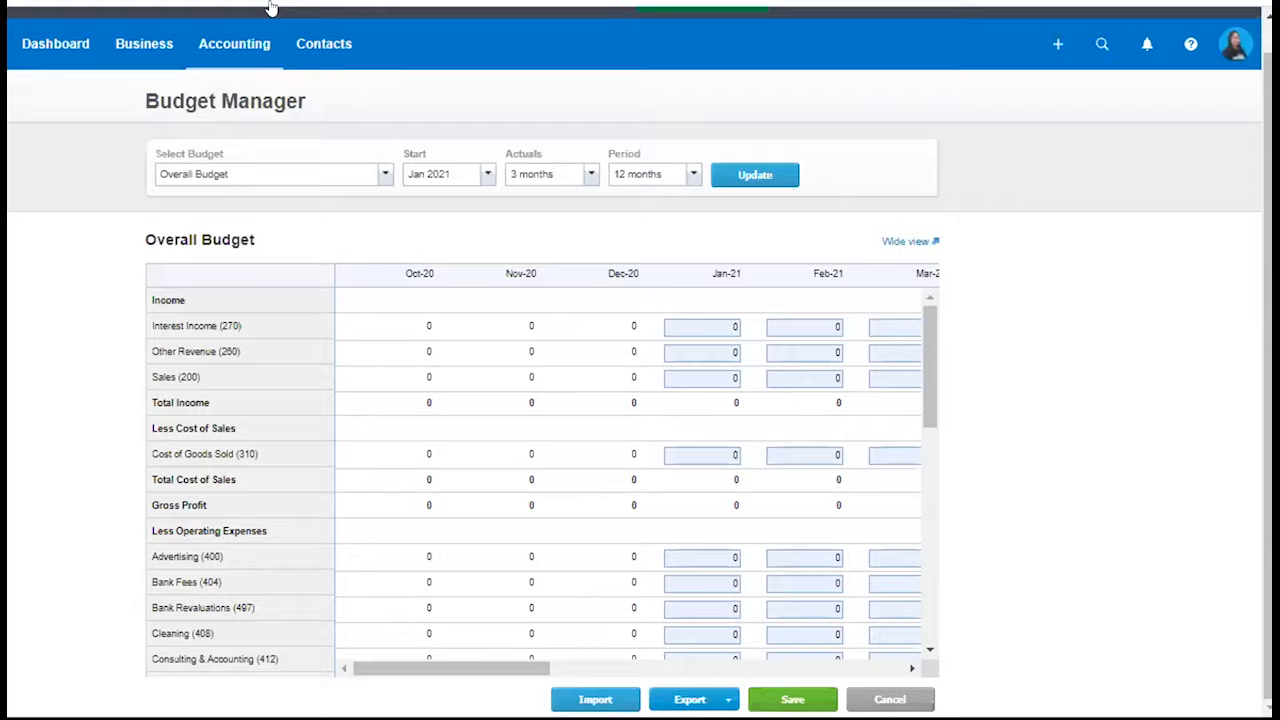
# - Open the new version of the Balance Sheet from the Reports list in a separate browser tab and switch to it
pyautogui.click(254, 54)
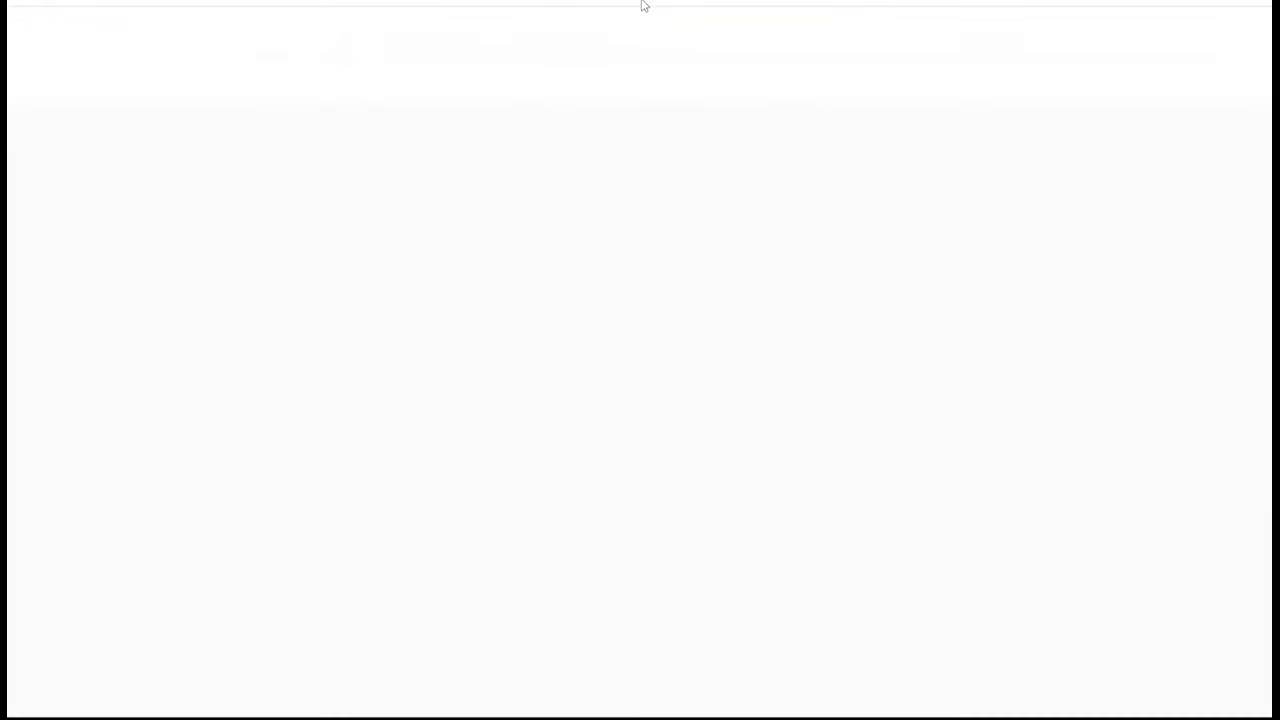
pyautogui.click(268, 364)
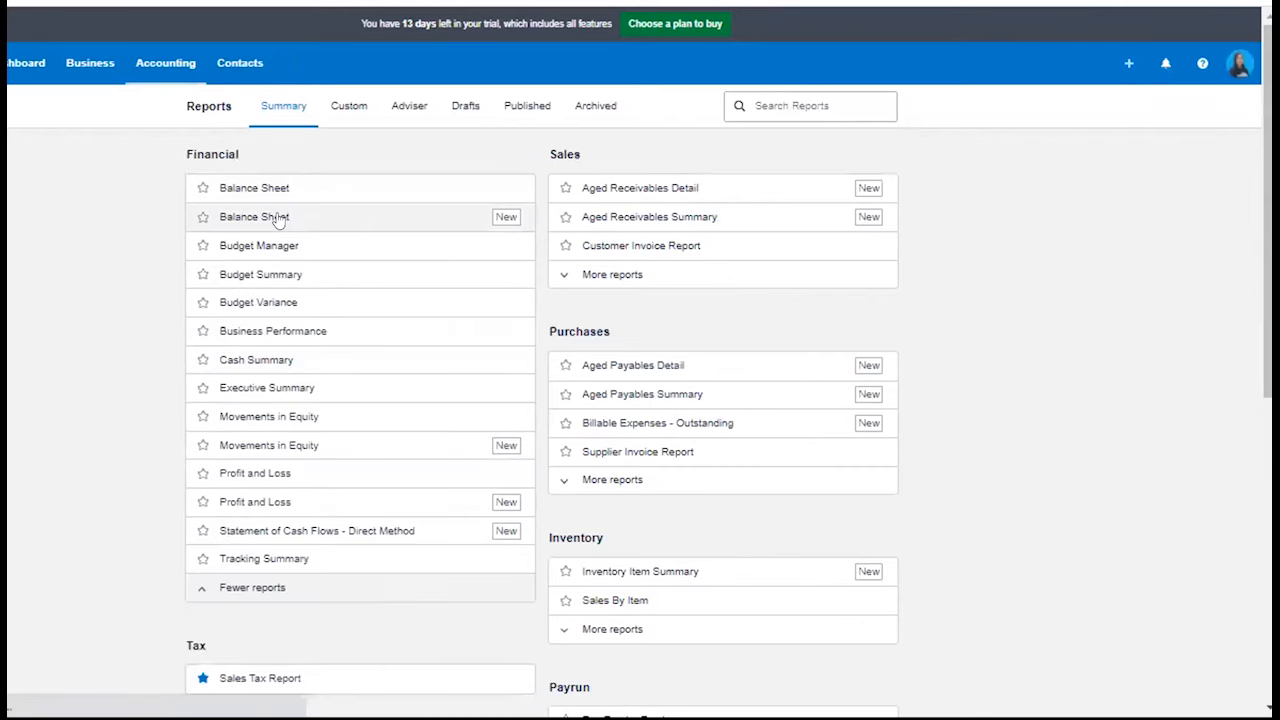
pyautogui.rightClick(278, 221)
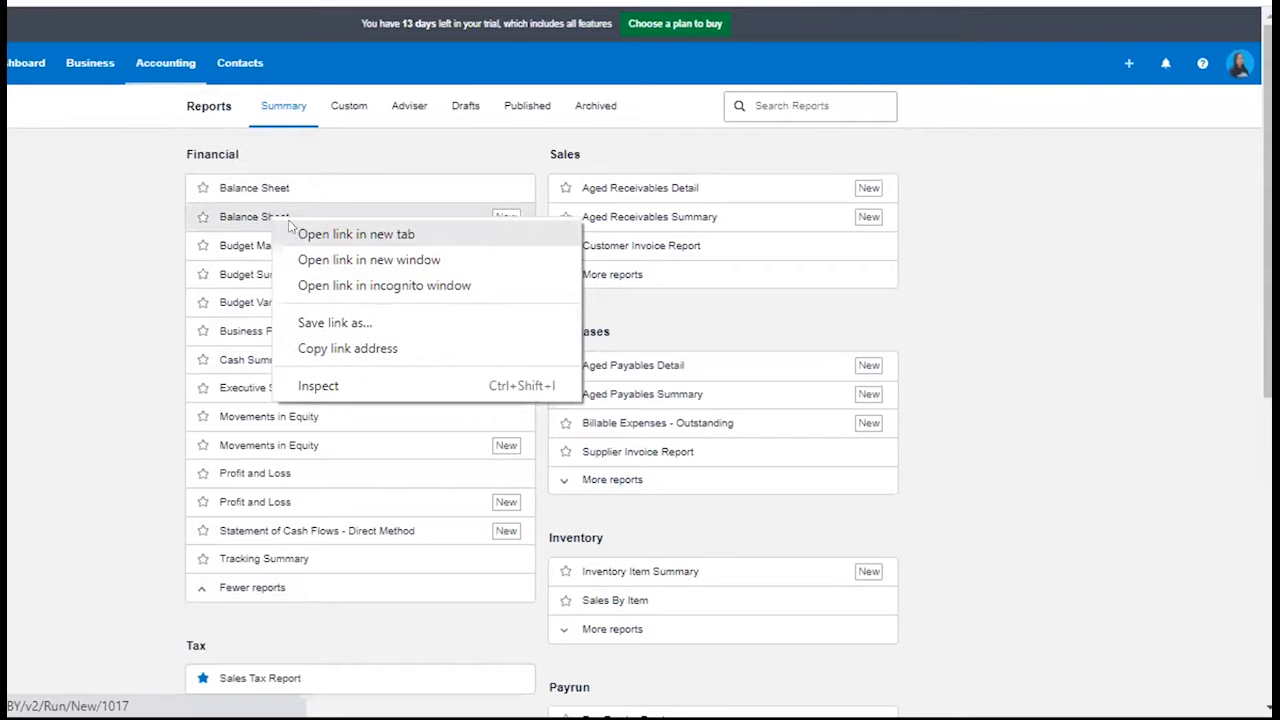
pyautogui.click(296, 231)
pyautogui.click(880, 3)
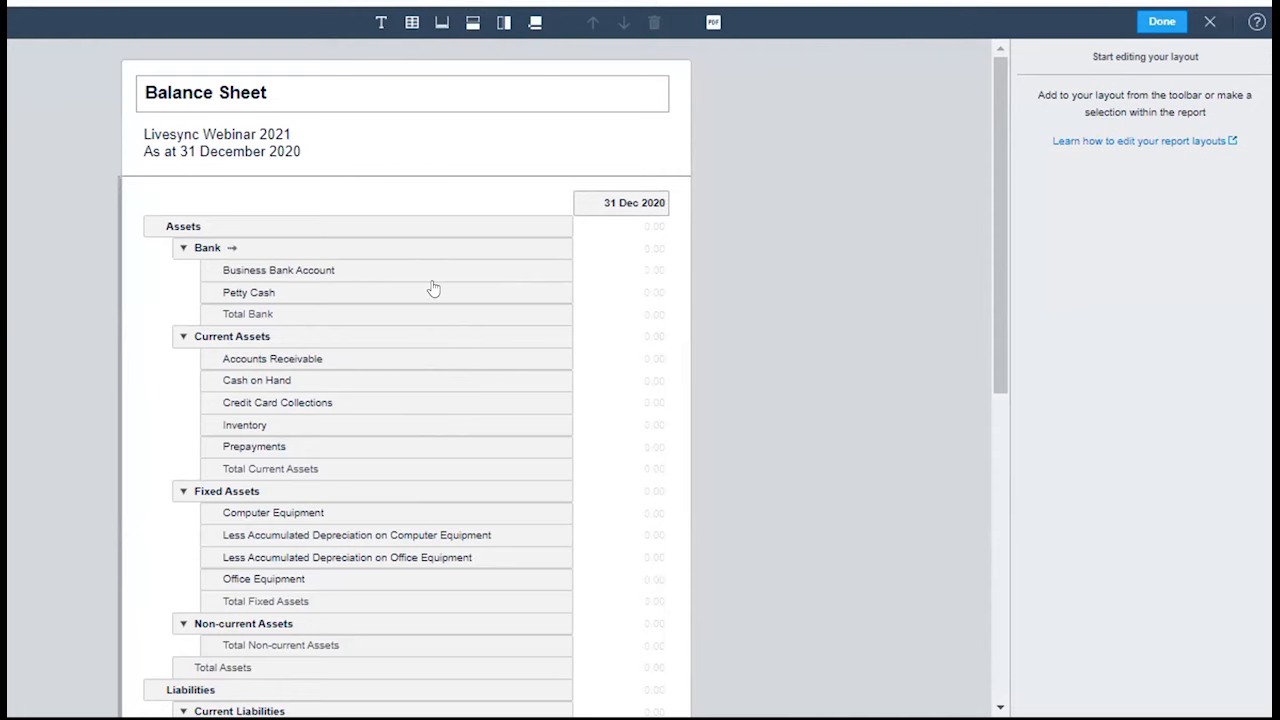
# - Group the Cash on Hand row under Current Assets as Intecompany and place the collapsed group above Accounts Receivable
pyautogui.scroll(-1, 433, 289)
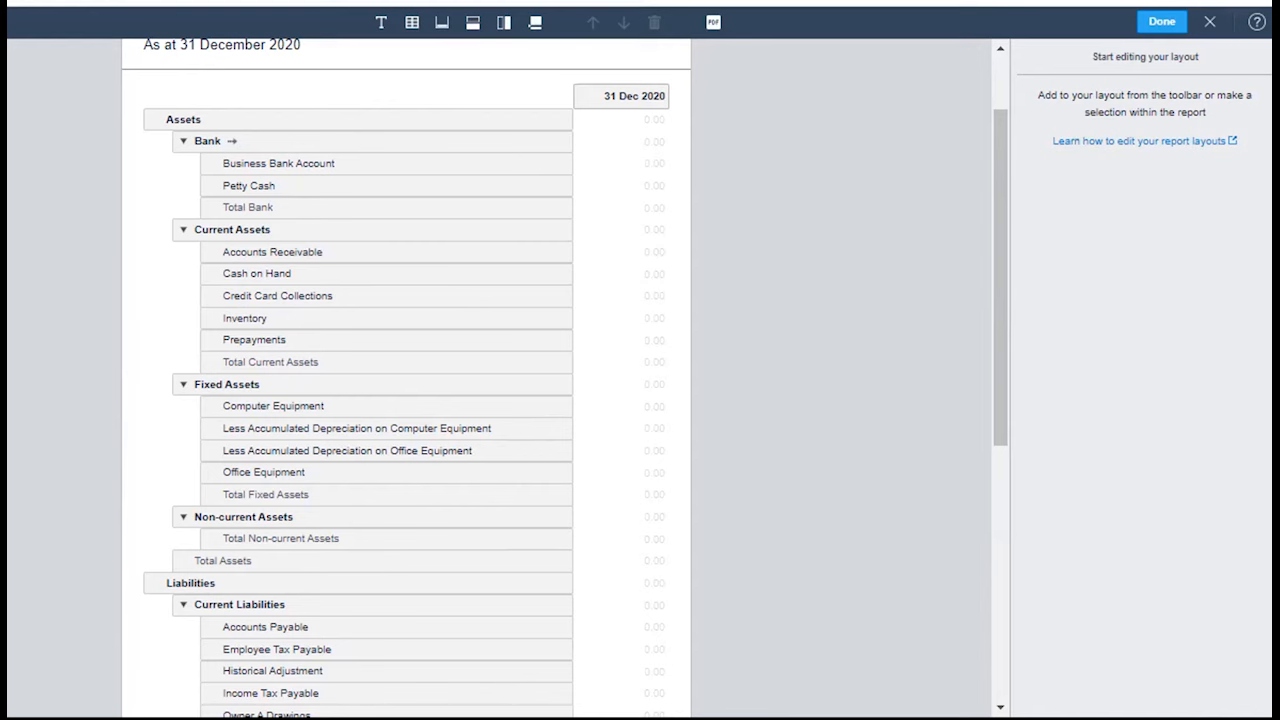
pyautogui.scroll(-1, 400, 455)
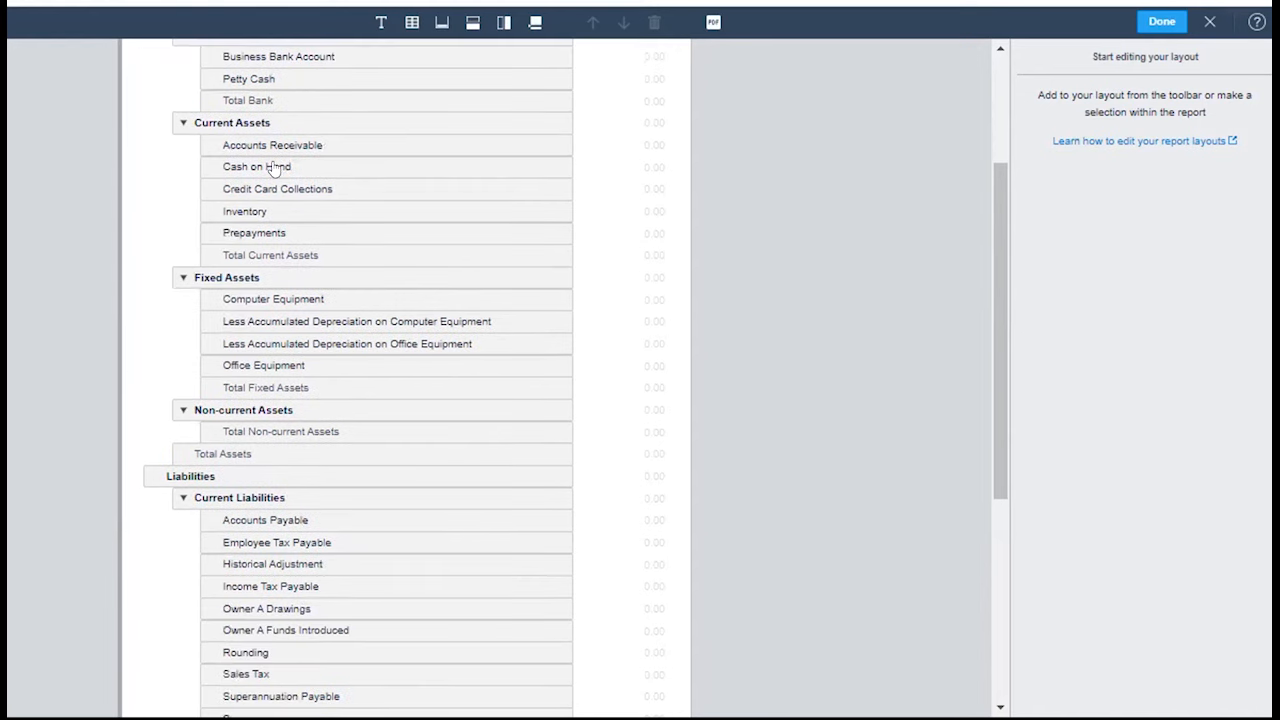
pyautogui.click(274, 168)
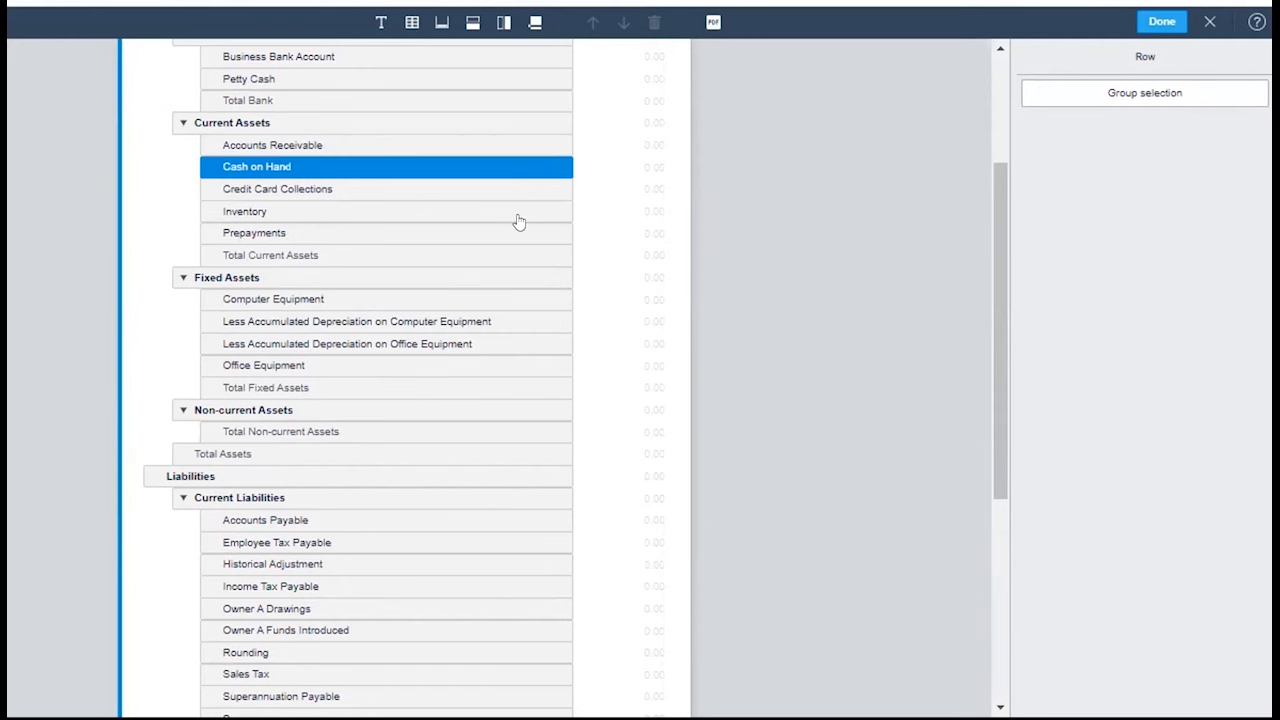
pyautogui.scroll(1, 517, 220)
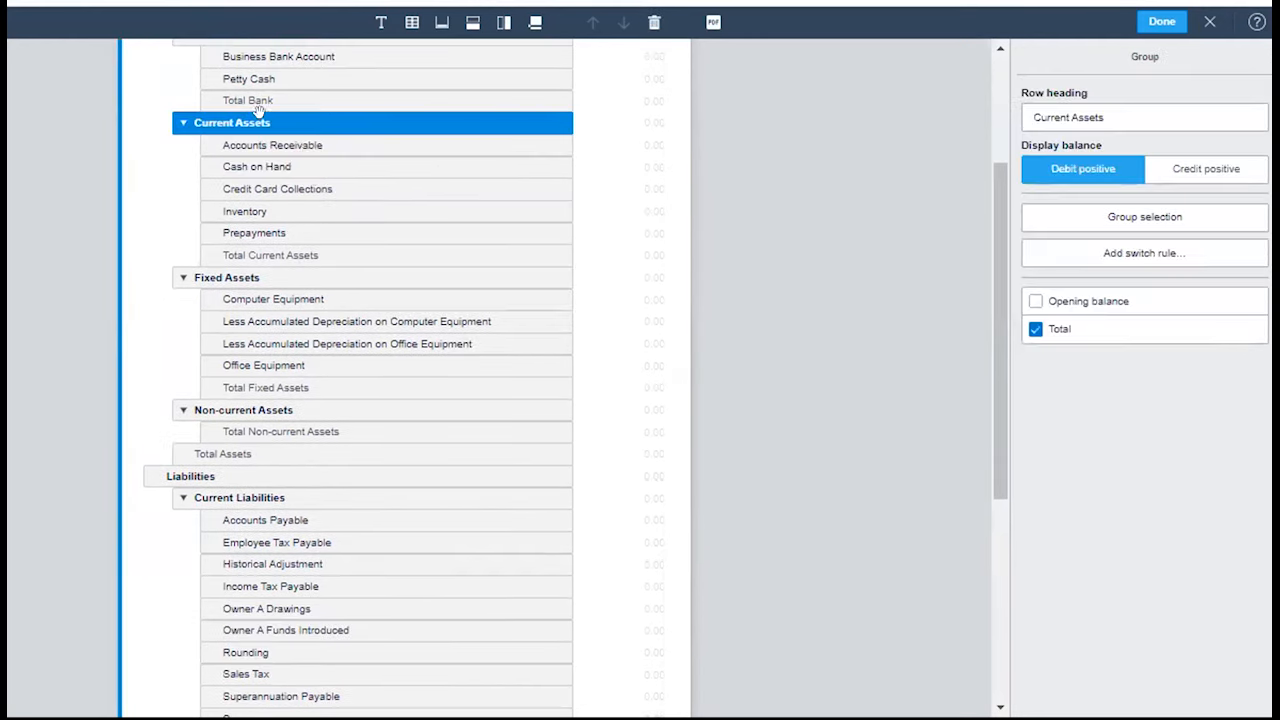
pyautogui.scroll(2, 477, 231)
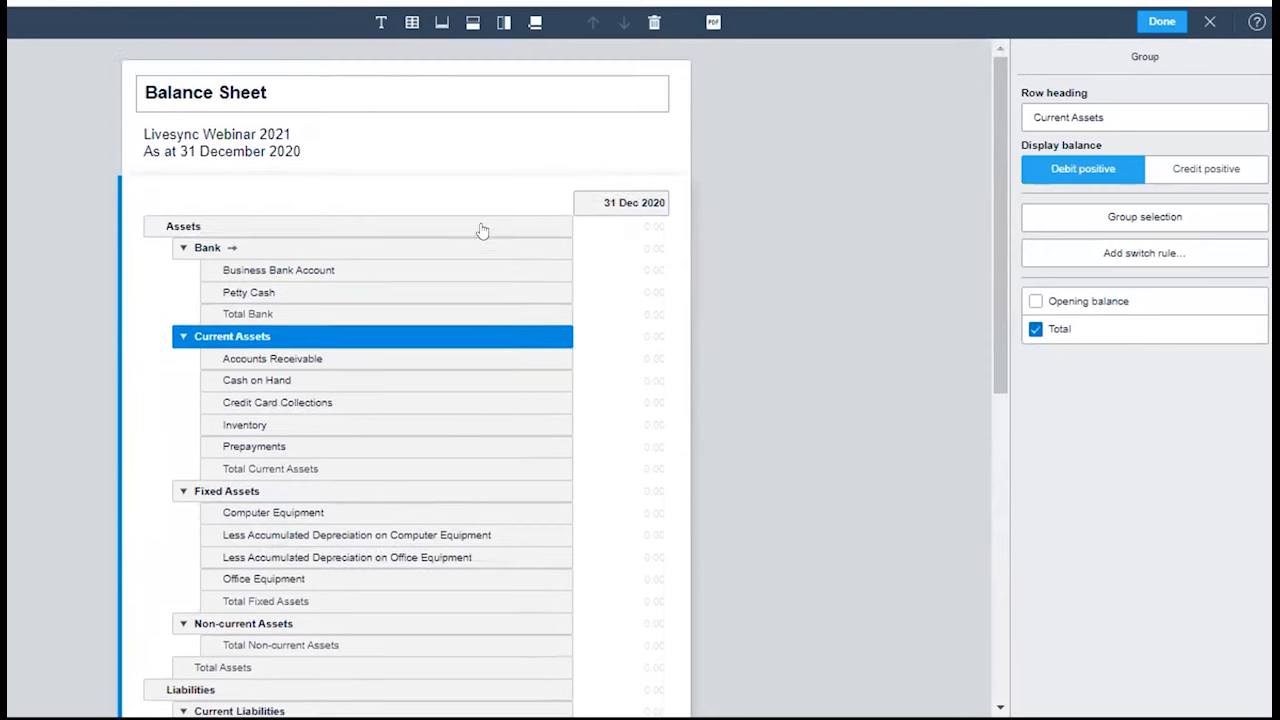
pyautogui.click(281, 381)
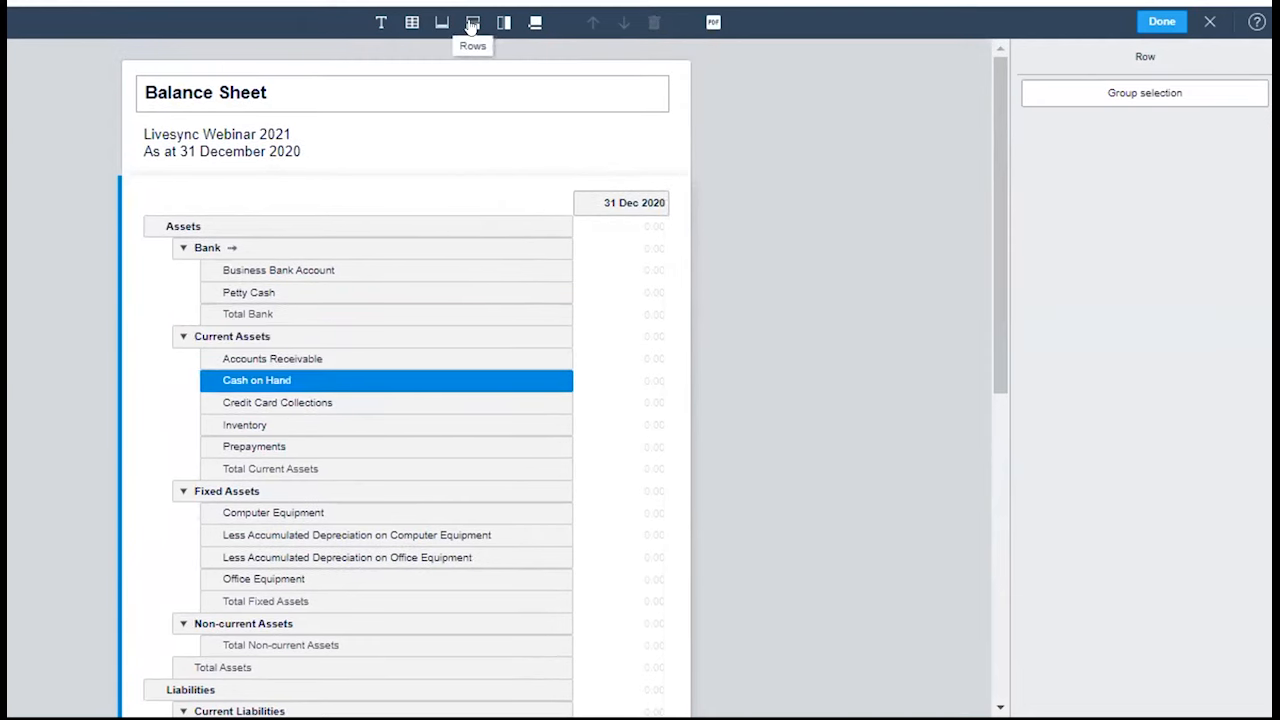
pyautogui.click(1097, 96)
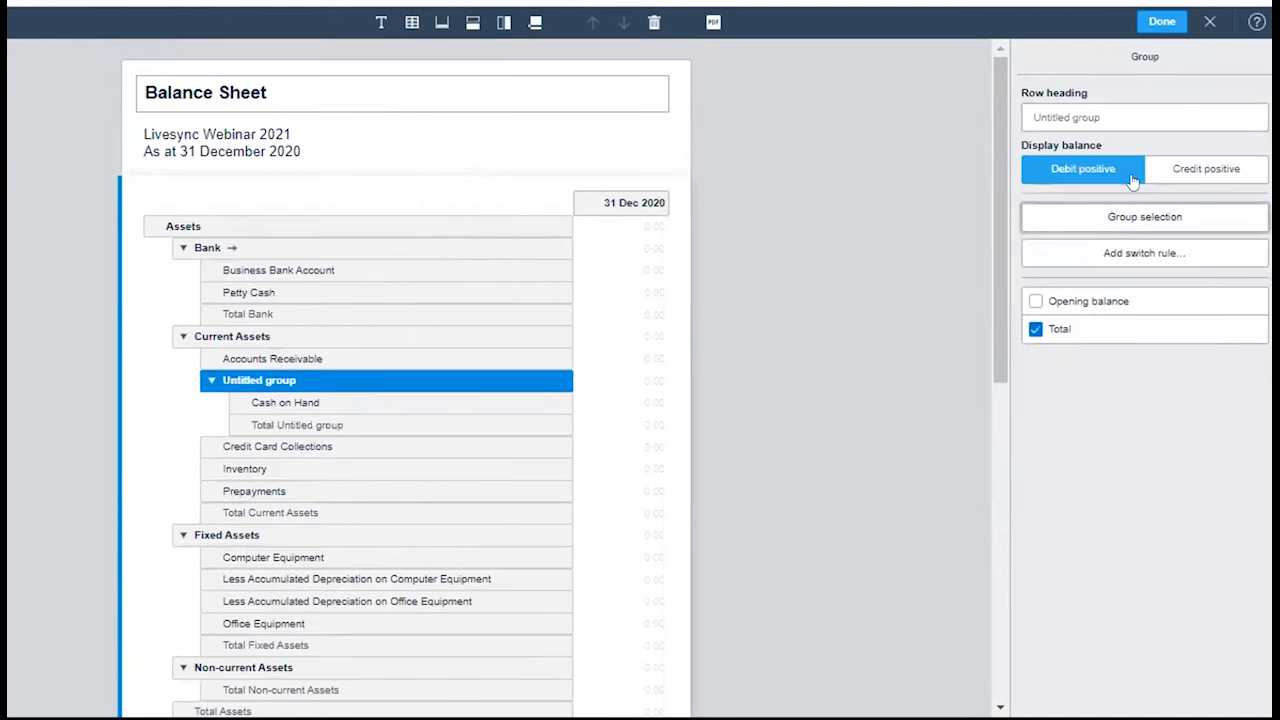
pyautogui.click(1057, 95)
pyautogui.write('Intecompany')
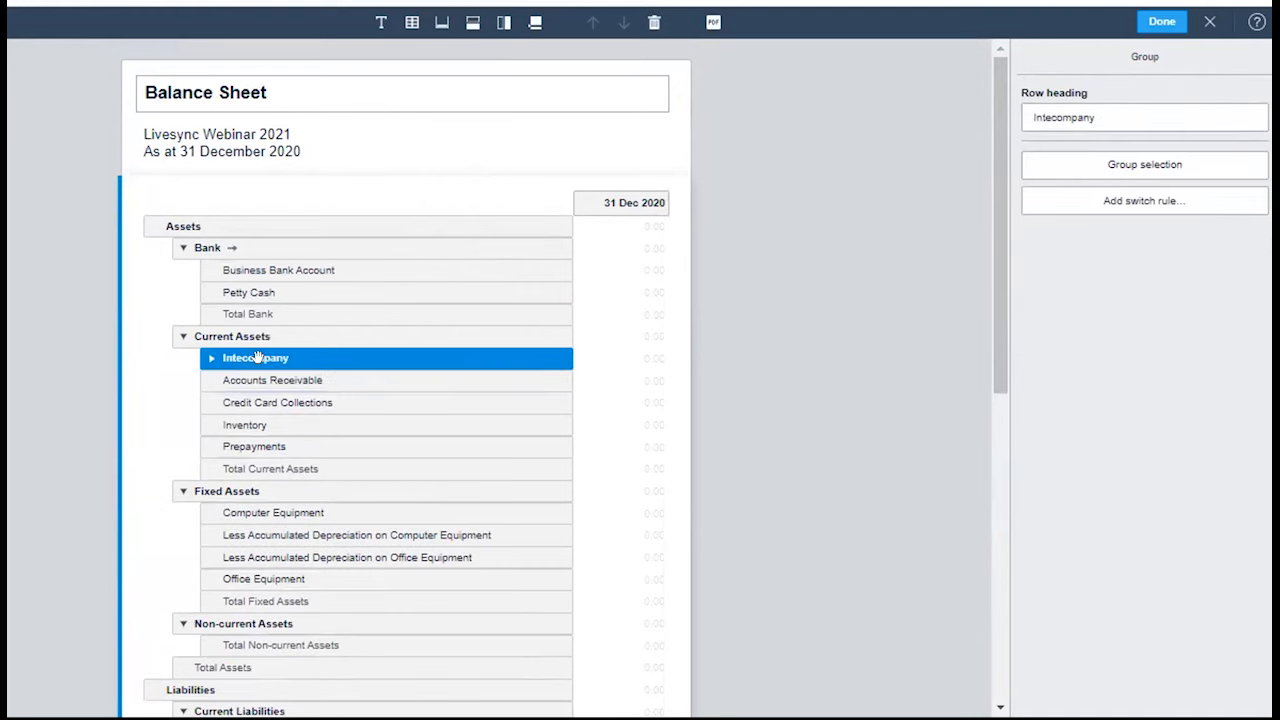
# - Examine the switch rule condition and the available target groups for the Intecompany group, and leave it without a rule
pyautogui.click(1109, 202)
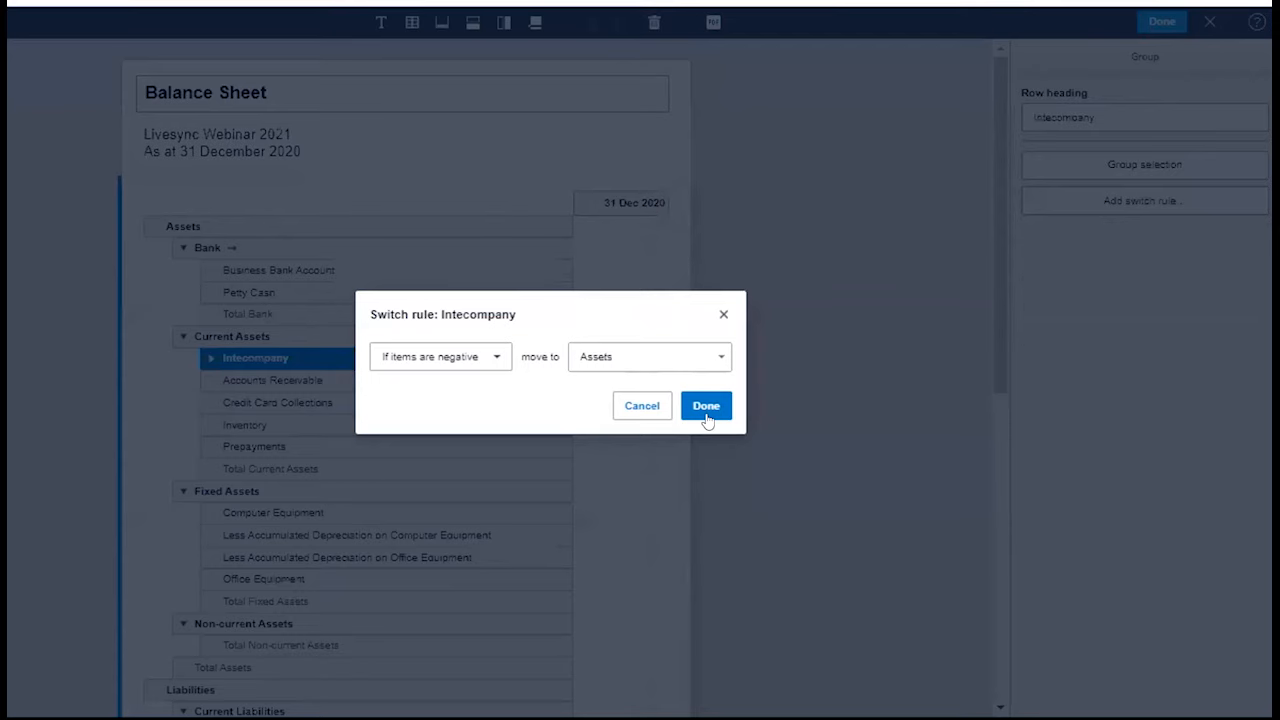
pyautogui.click(651, 357)
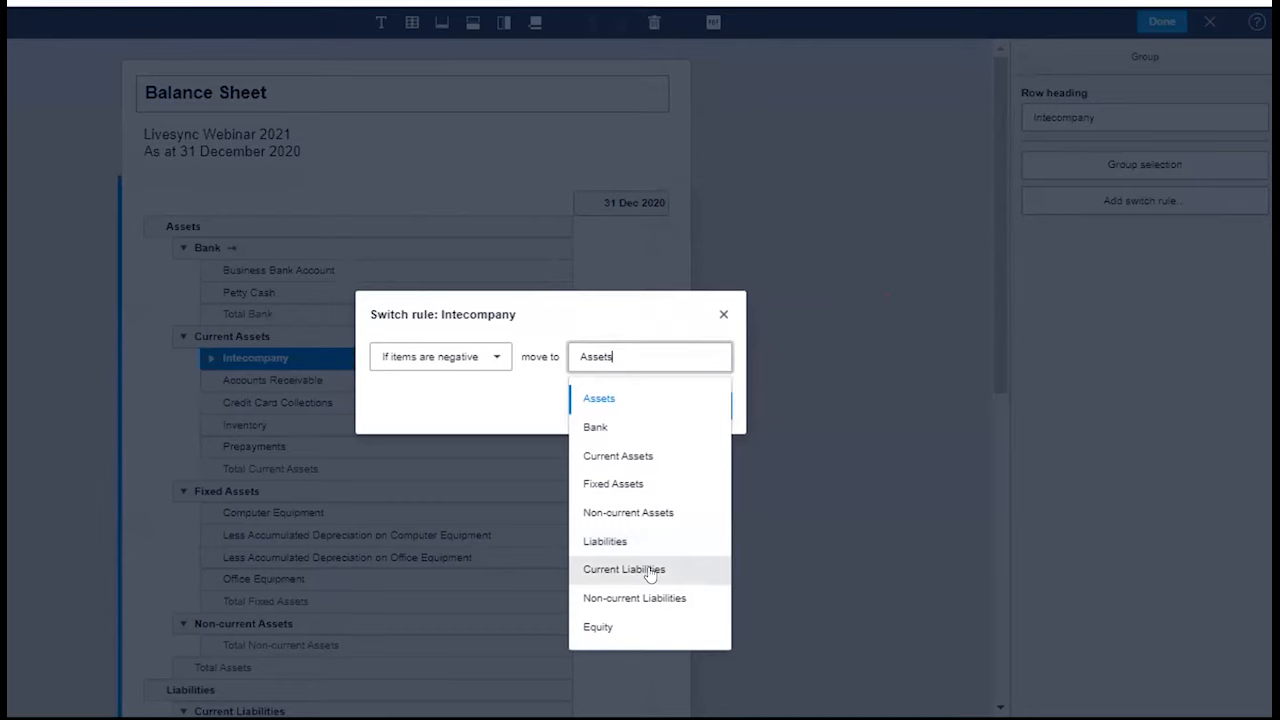
pyautogui.click(719, 314)
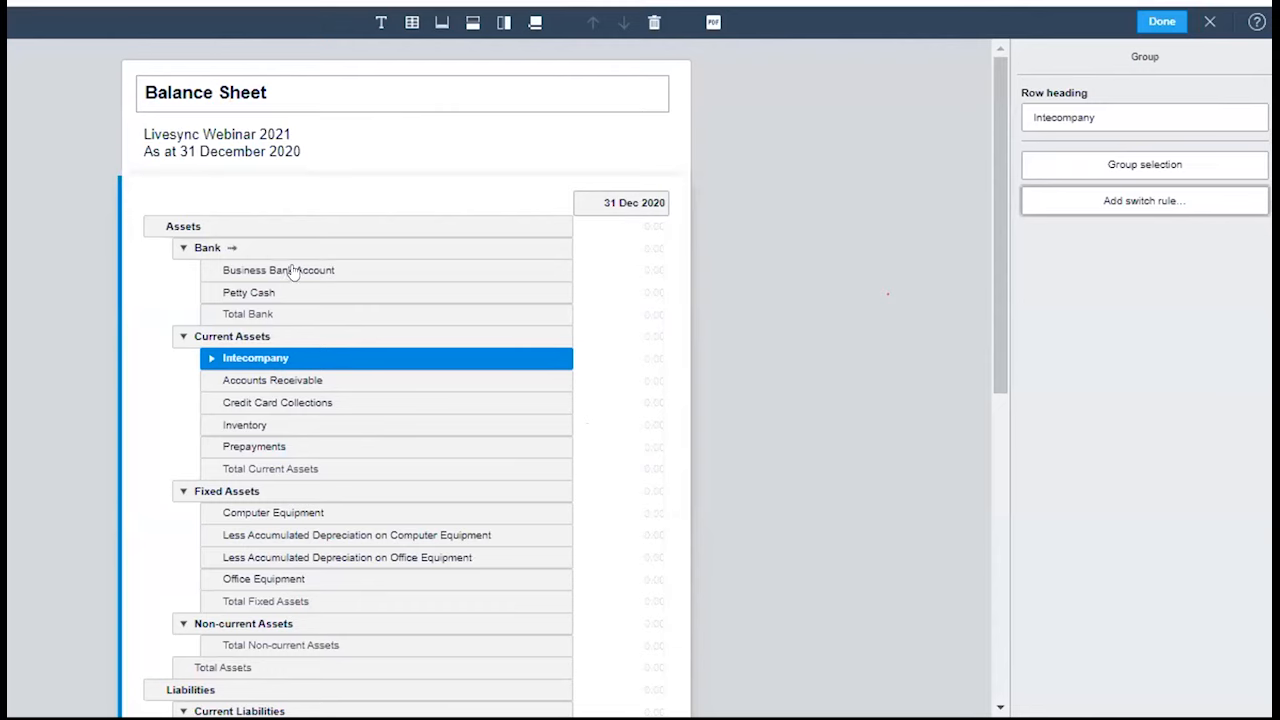
# - Examine the Bank group with its switch rule, its account rows and the Current Liabilities rows in the Balance Sheet layout
pyautogui.click(272, 248)
pyautogui.click(310, 271)
pyautogui.click(240, 250)
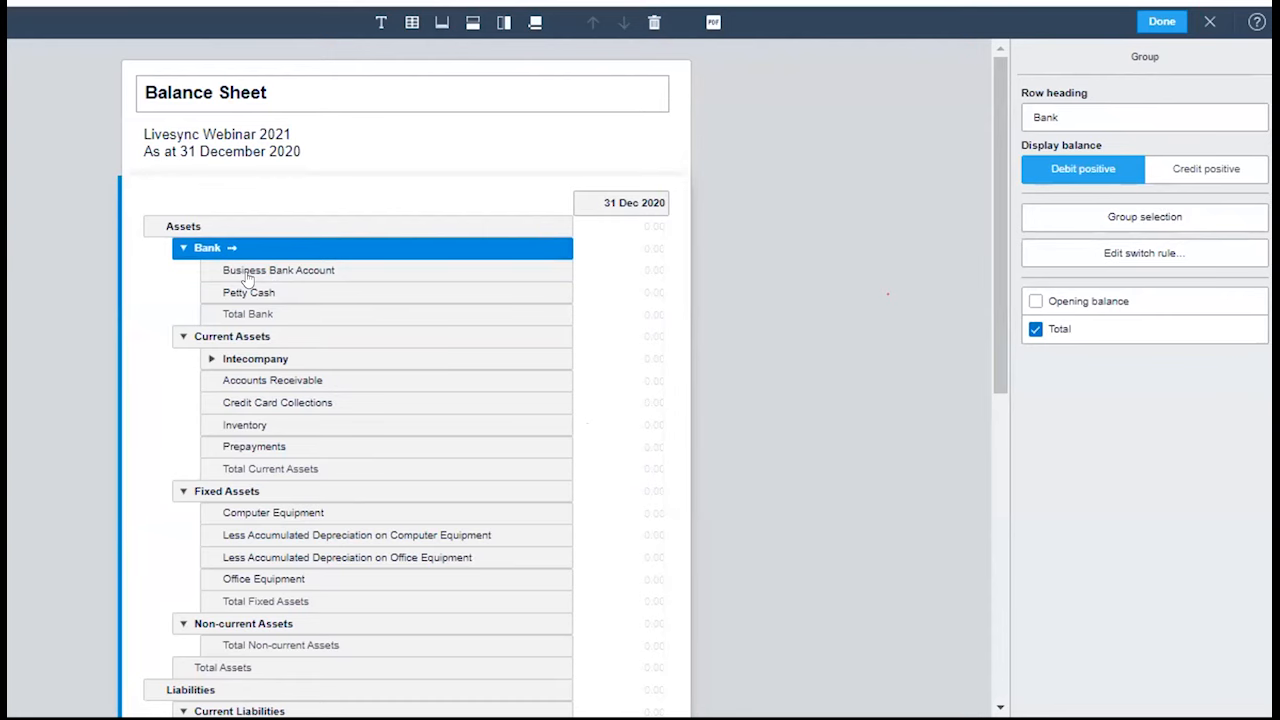
pyautogui.scroll(-4, 443, 331)
pyautogui.scroll(4, 469, 349)
pyautogui.click(308, 313)
pyautogui.click(314, 274)
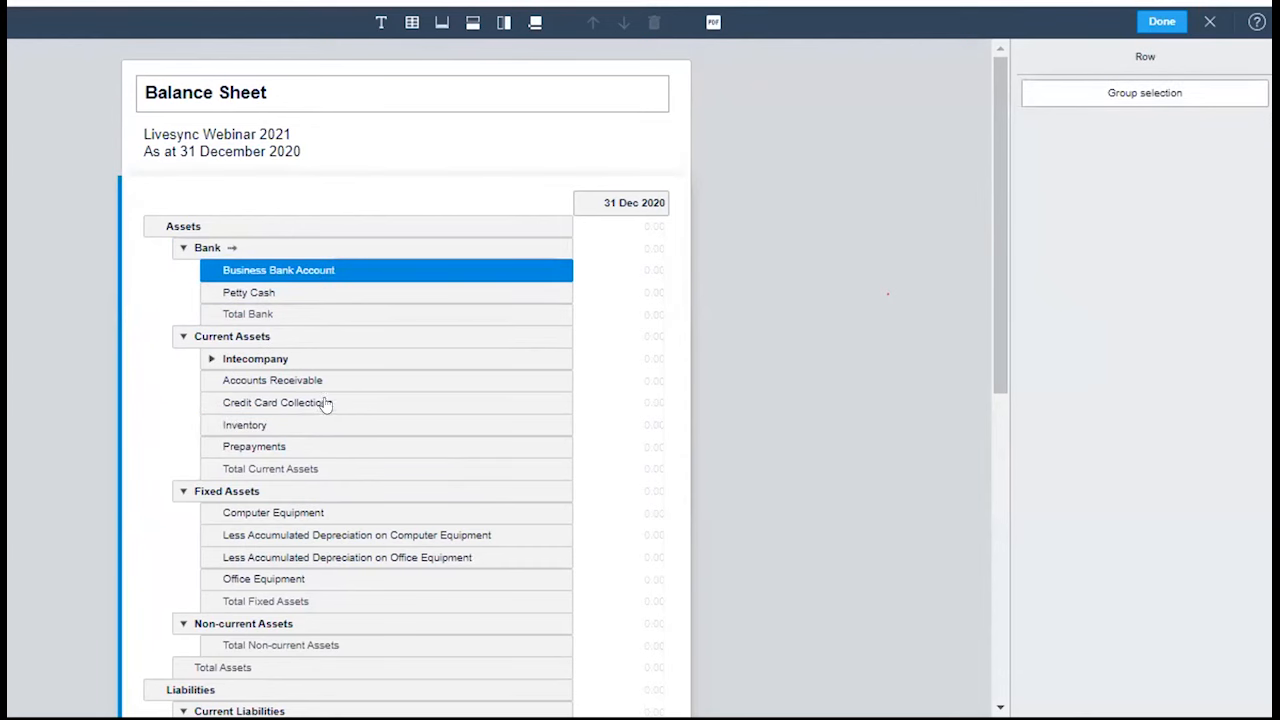
pyautogui.scroll(-6, 326, 410)
pyautogui.scroll(6, 310, 308)
pyautogui.click(414, 328)
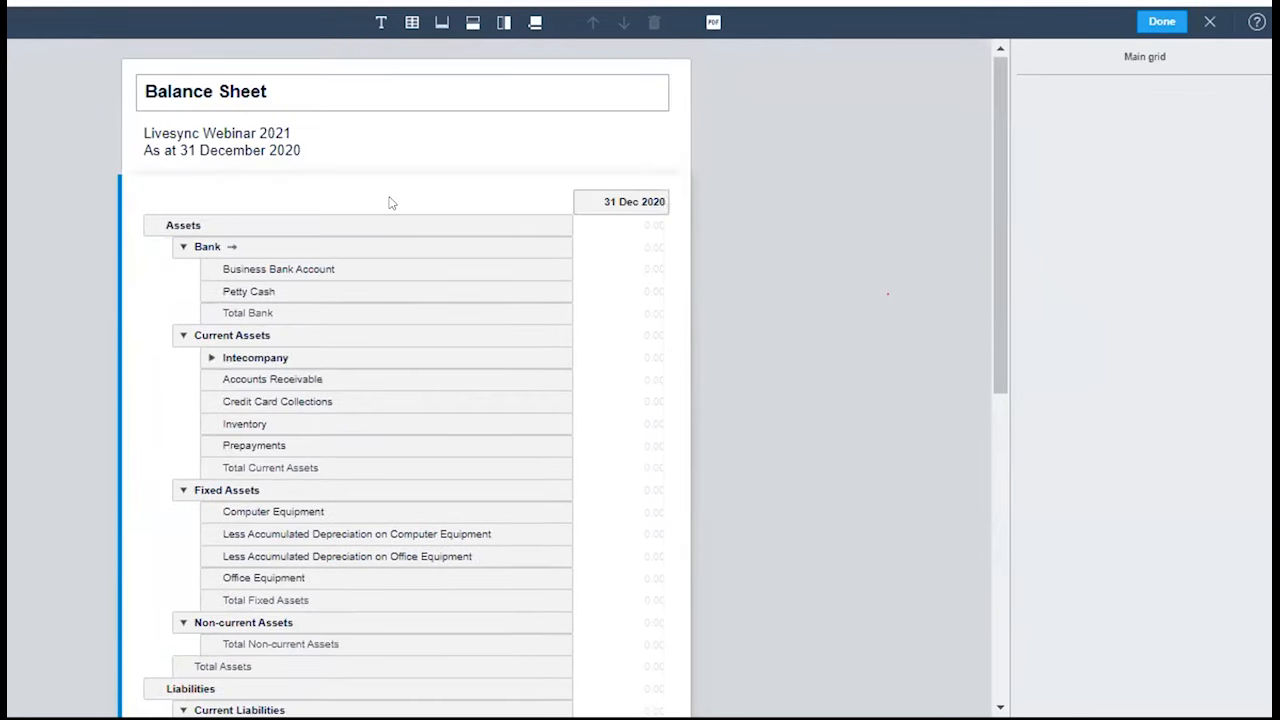
pyautogui.scroll(-5, 397, 280)
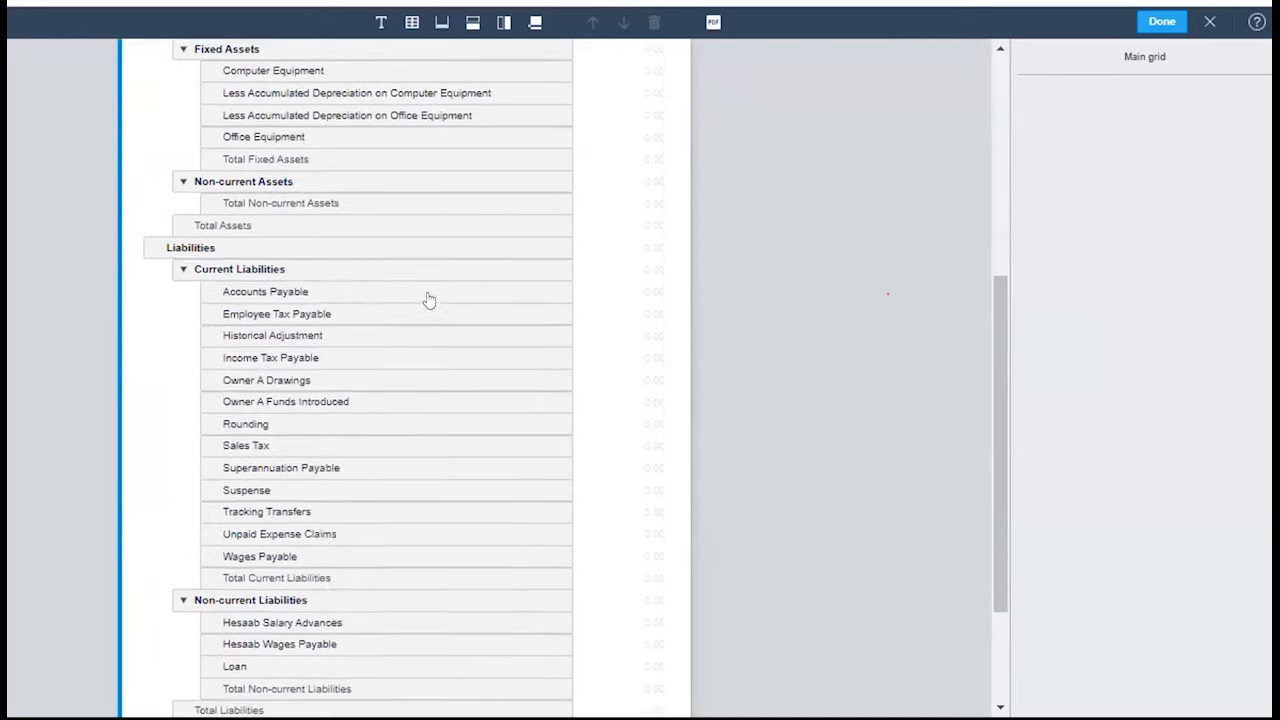
pyautogui.click(378, 340)
pyautogui.click(374, 230)
pyautogui.scroll(4, 374, 303)
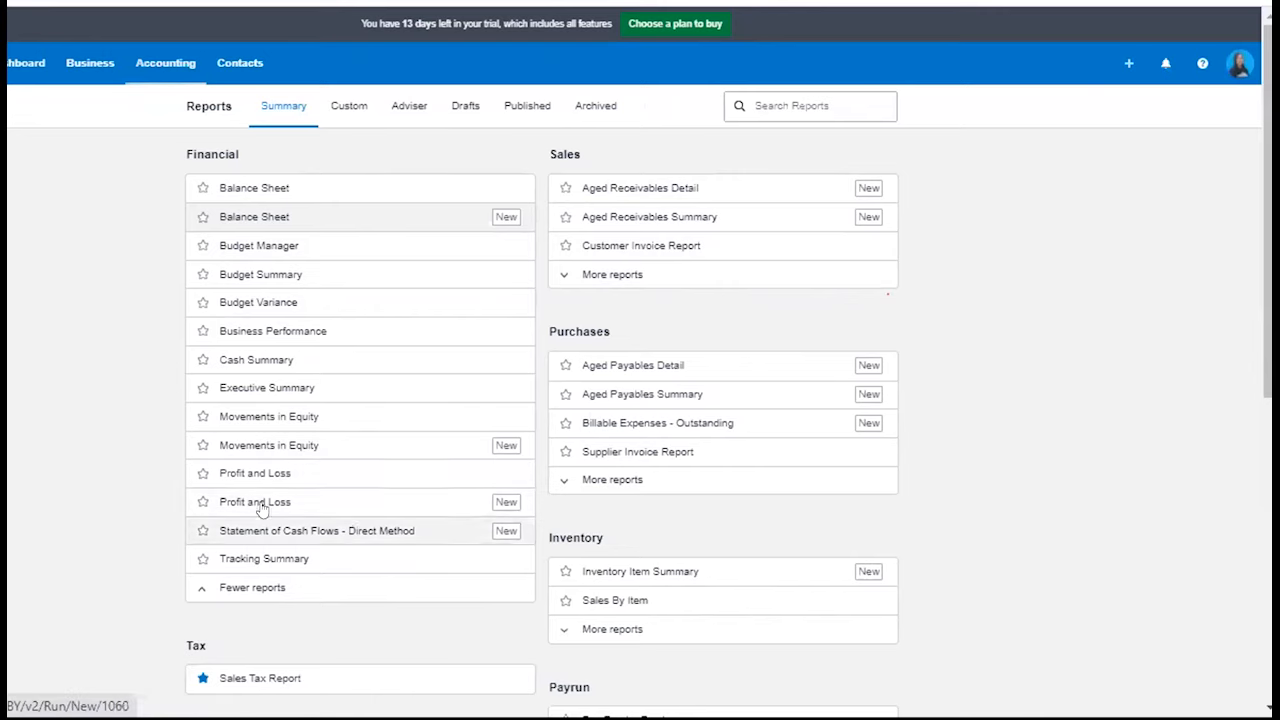
# - Open the new Movements in Equity and Statement of Cash Flows - Direct Method reports in separate browser tabs
pyautogui.rightClick(281, 445)
pyautogui.click(308, 457)
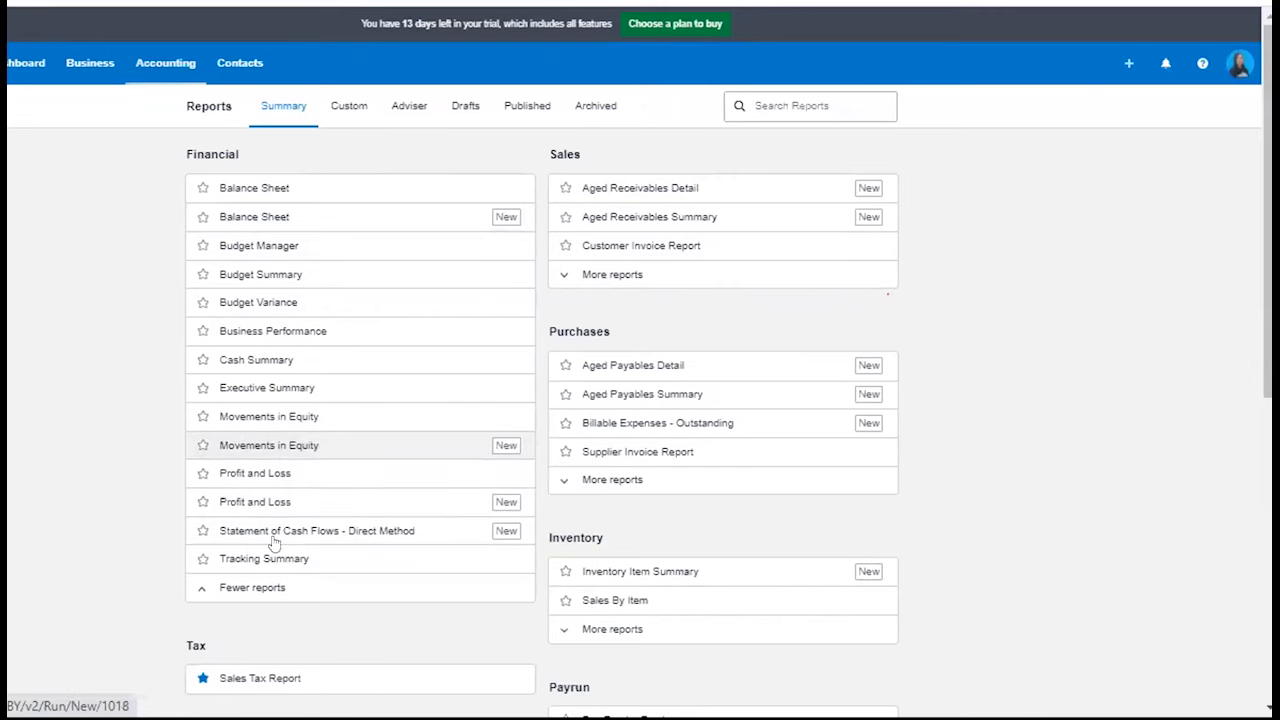
pyautogui.rightClick(298, 531)
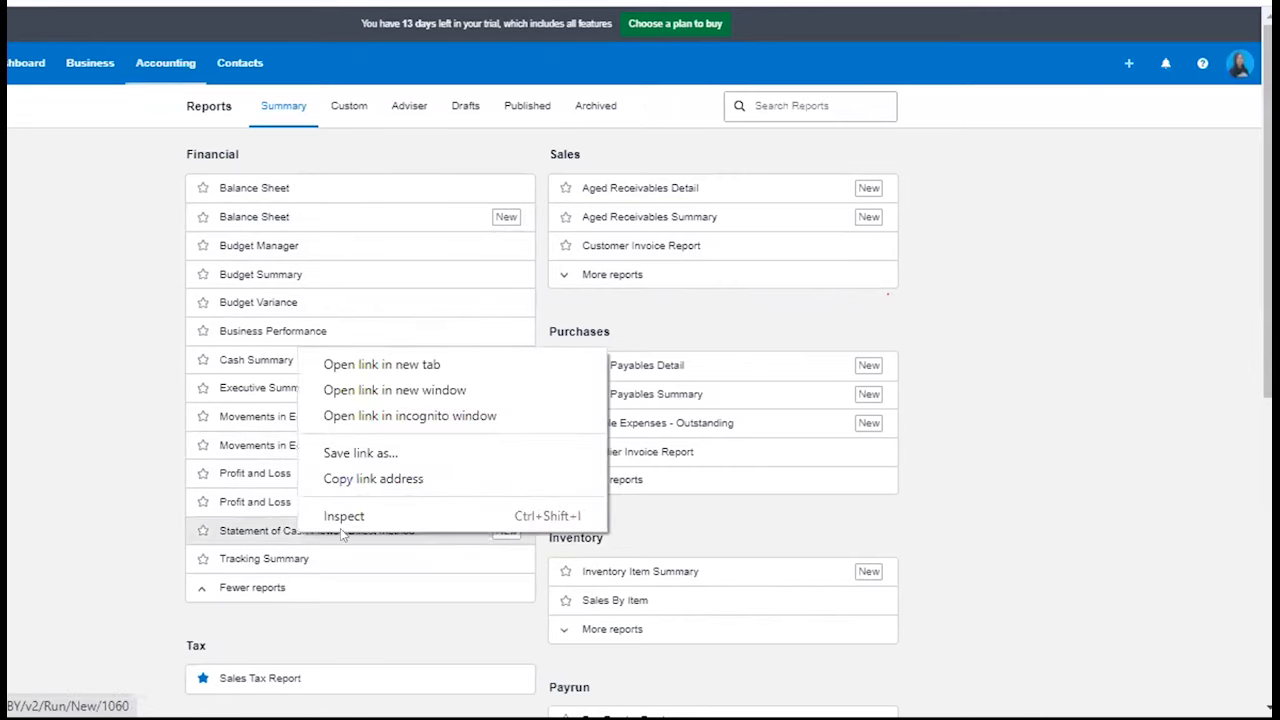
pyautogui.click(420, 364)
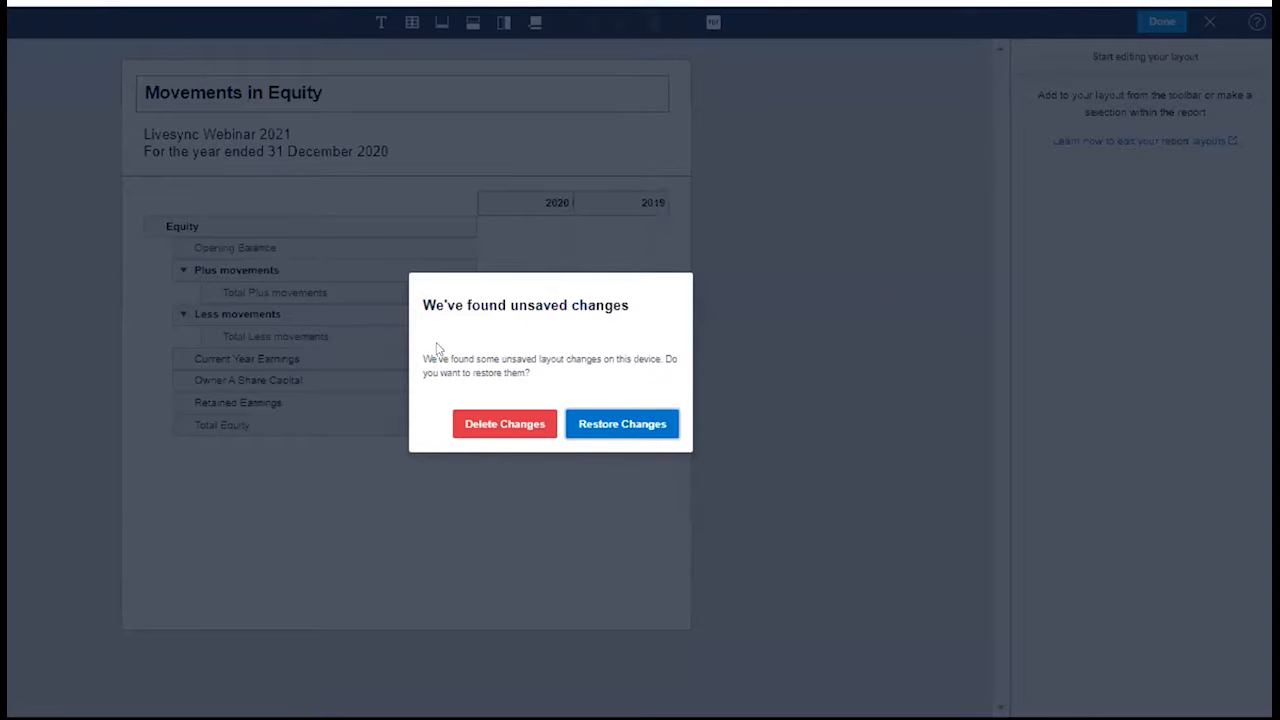
# - Restore the unsaved layout changes of the Statement of Cash Flows and expand the Payments to suppliers and employees group
pyautogui.click(503, 422)
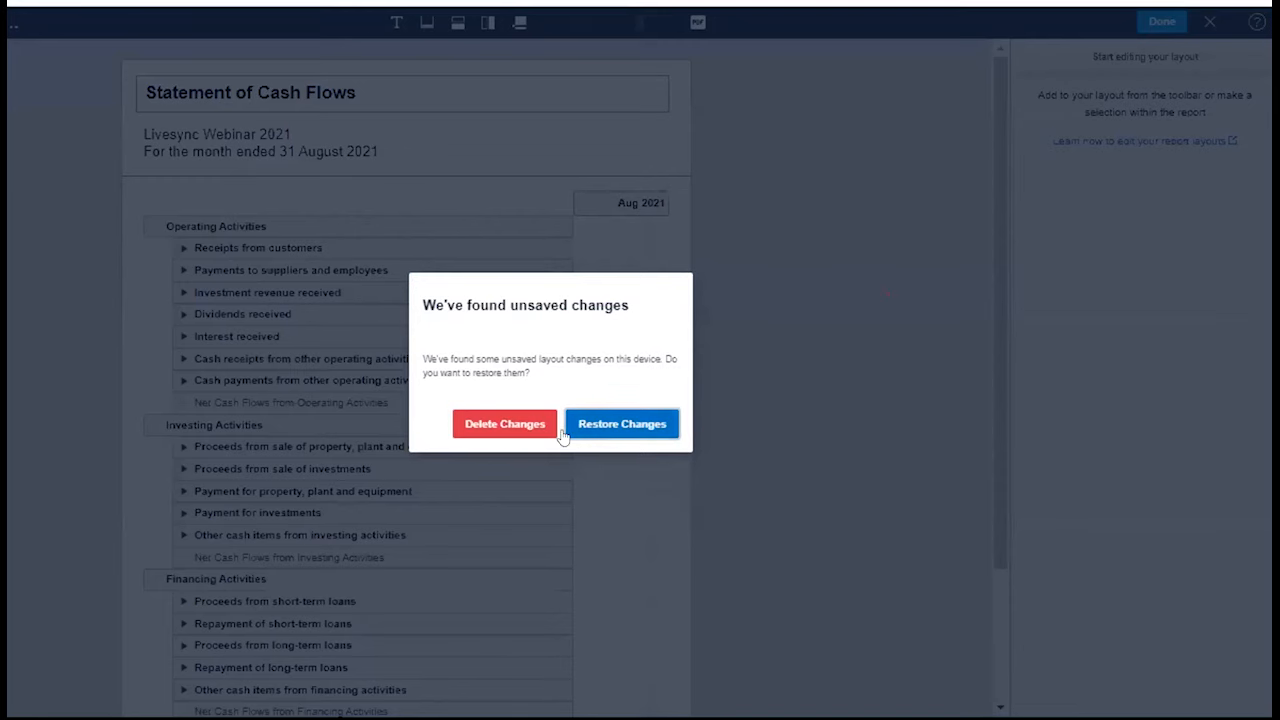
pyautogui.click(620, 432)
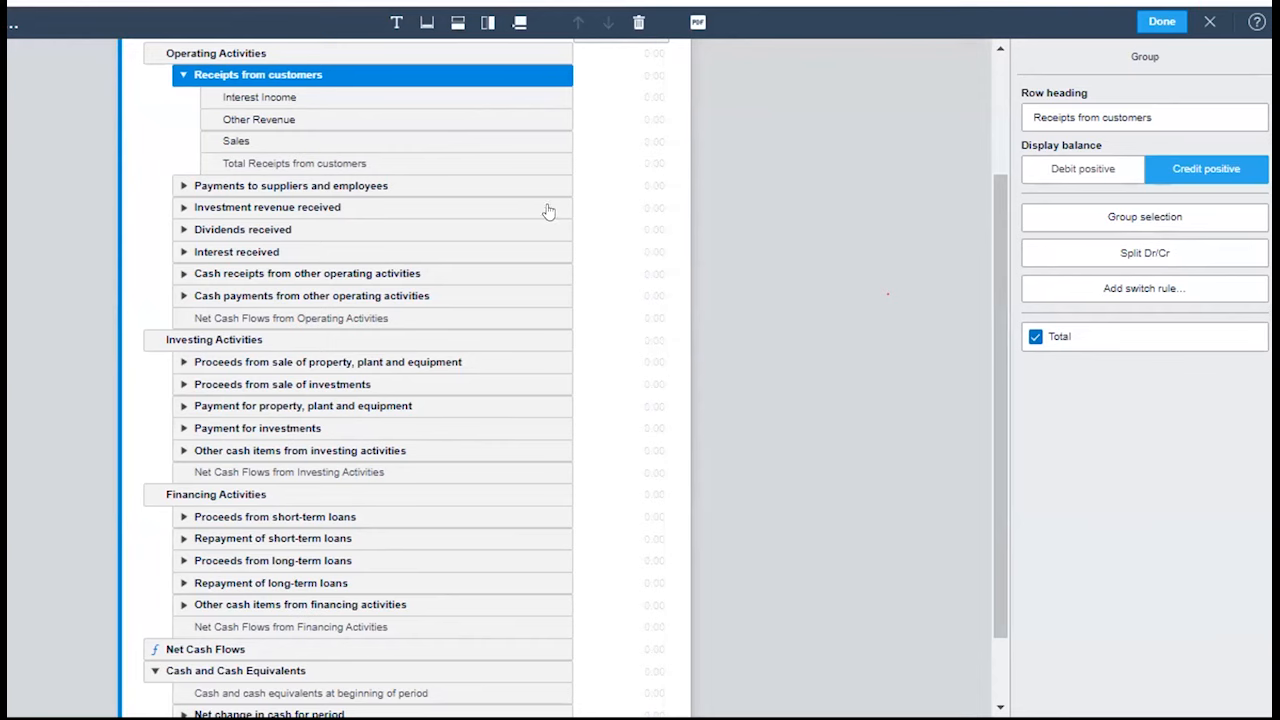
pyautogui.scroll(1, 546, 209)
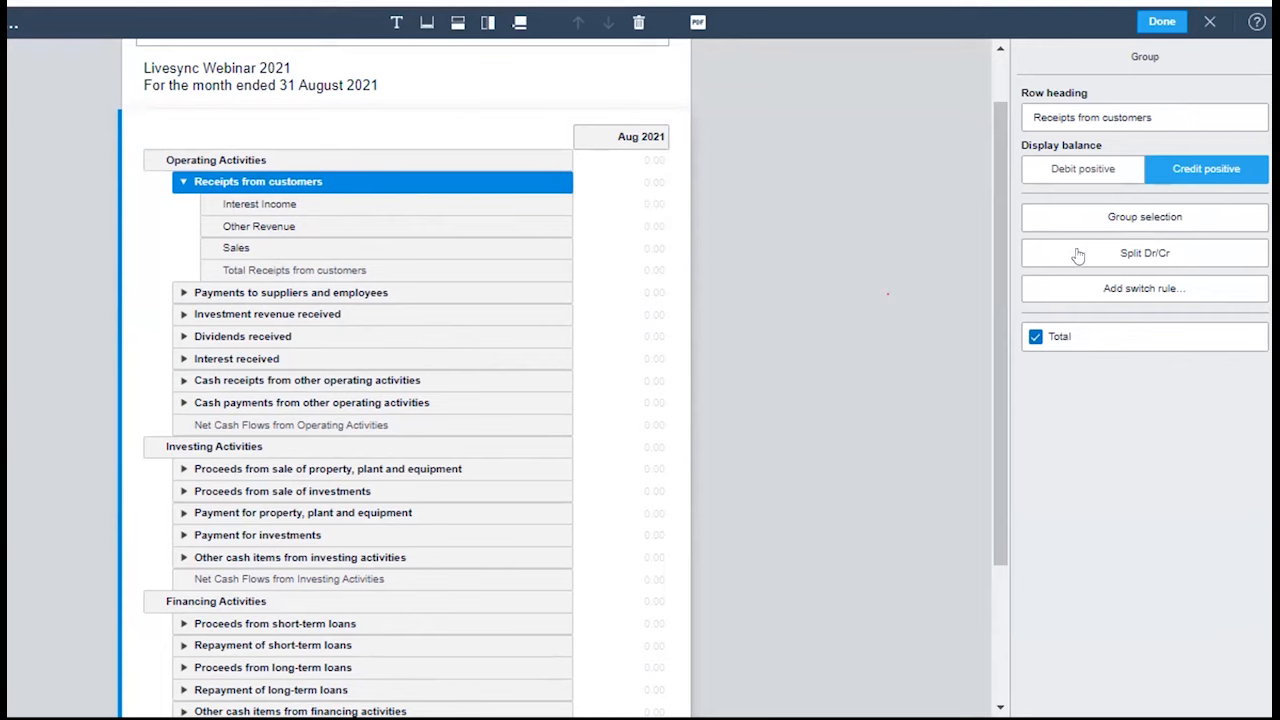
pyautogui.click(205, 293)
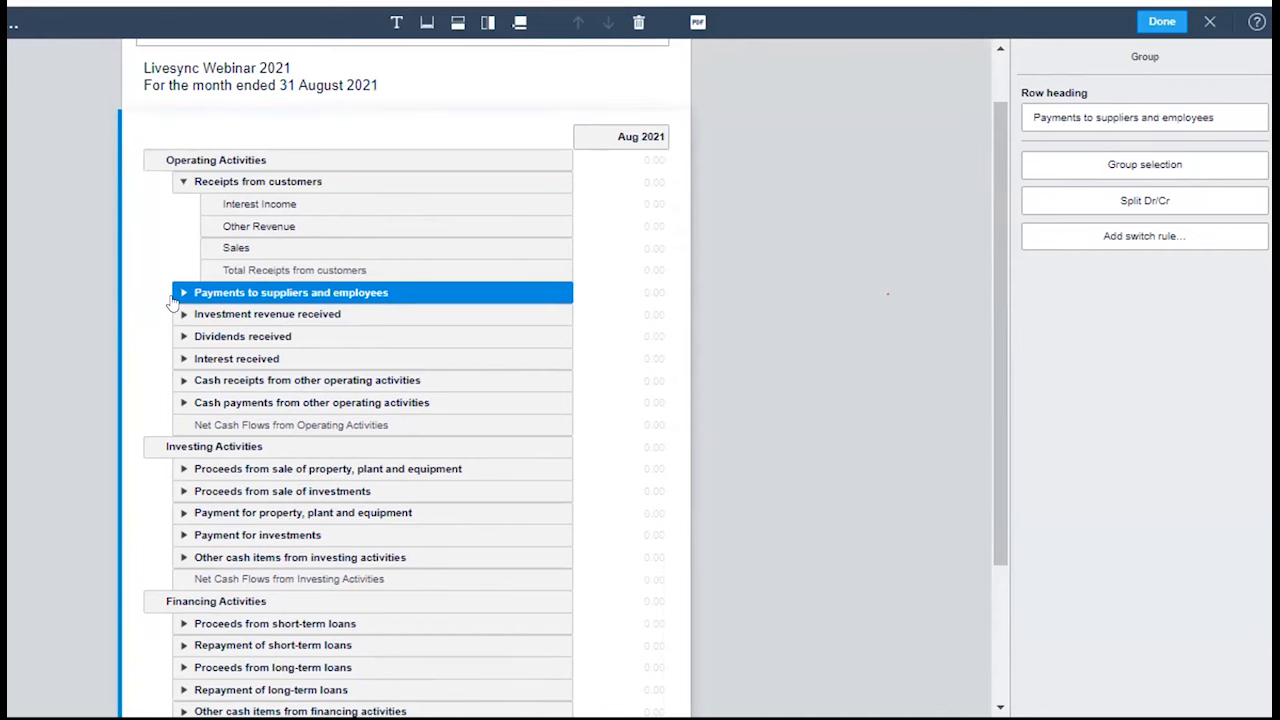
pyautogui.click(183, 293)
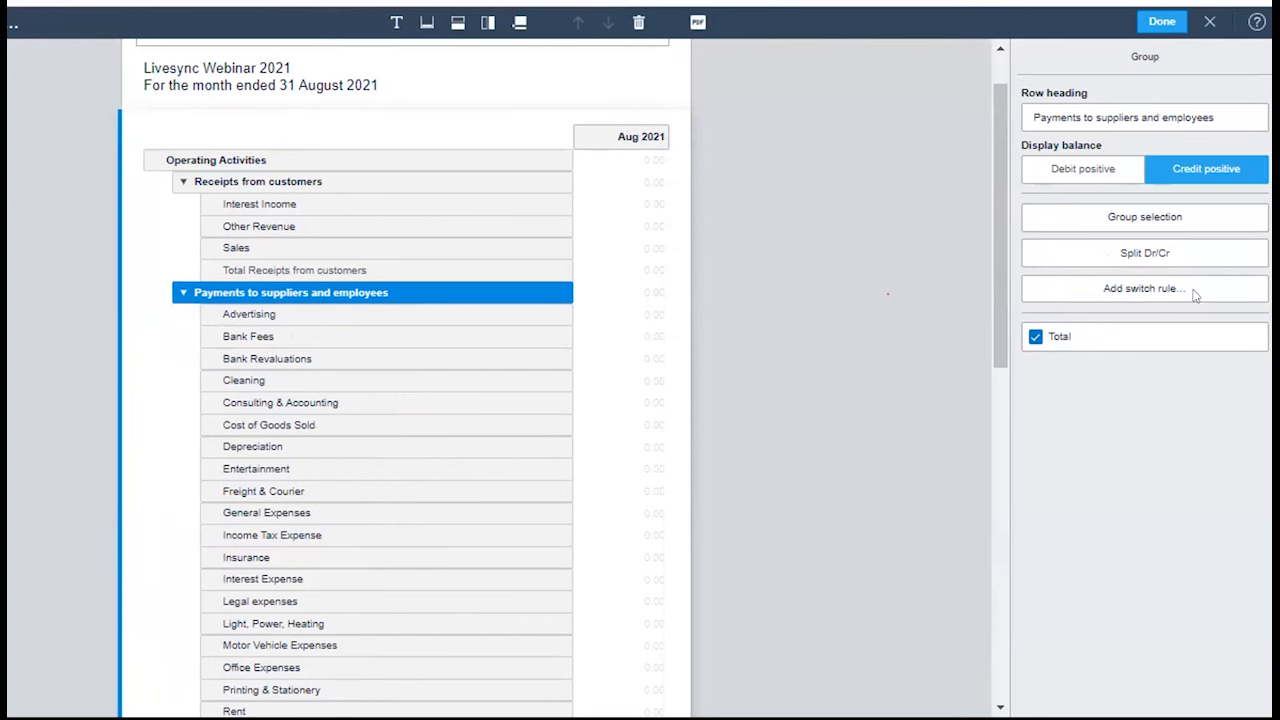
# - Split the accounts in the Payments to suppliers and employees group into debit and credit rows and review the pairs
pyautogui.click(1165, 254)
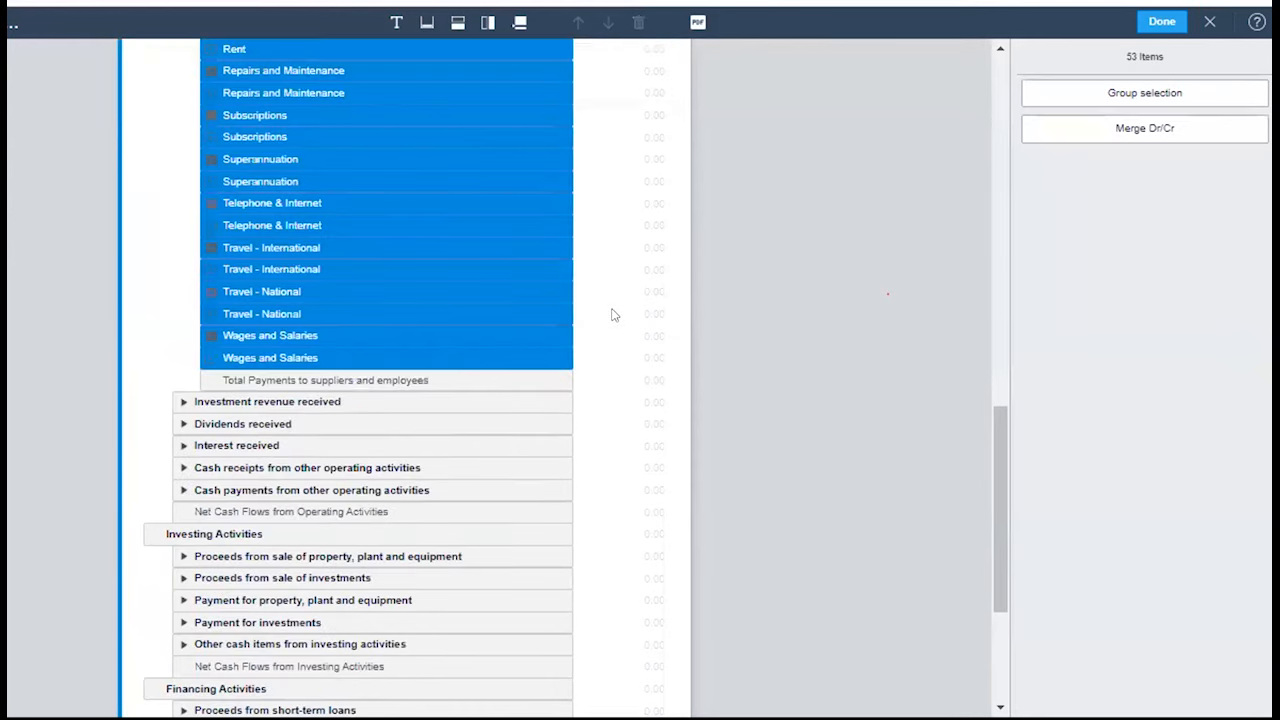
pyautogui.scroll(2, 600, 308)
pyautogui.scroll(8, 446, 300)
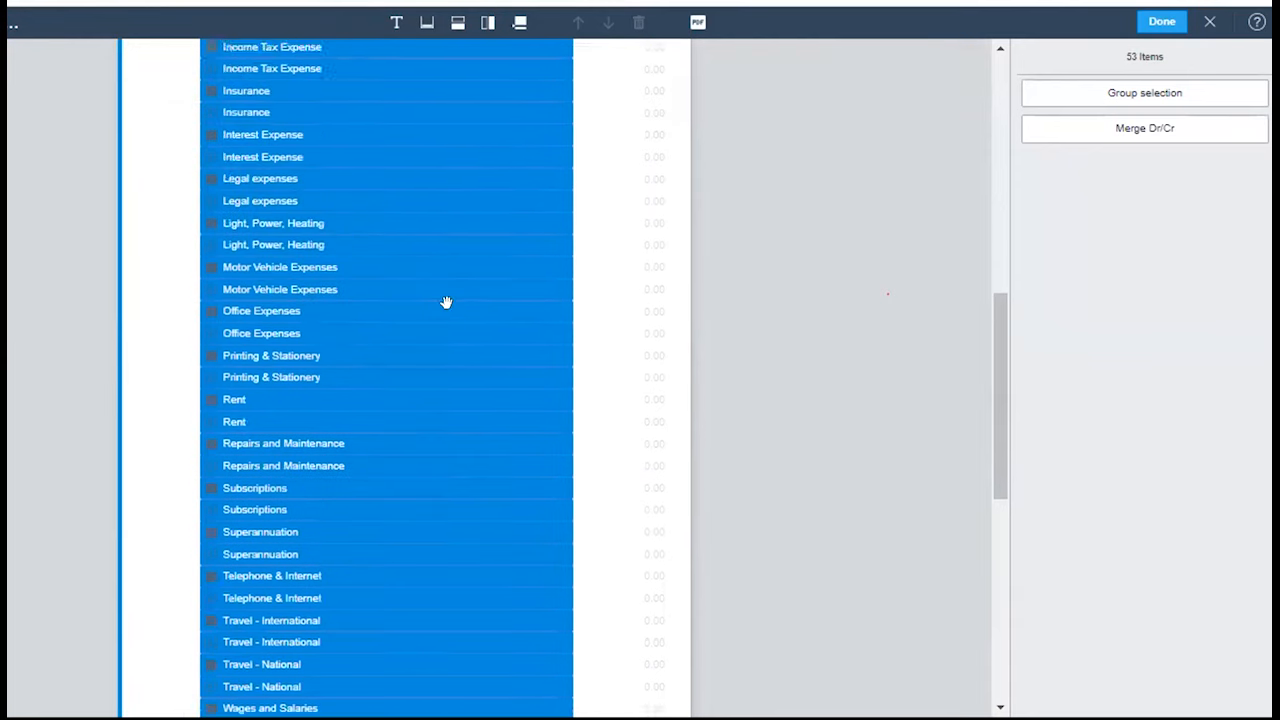
pyautogui.scroll(1, 394, 406)
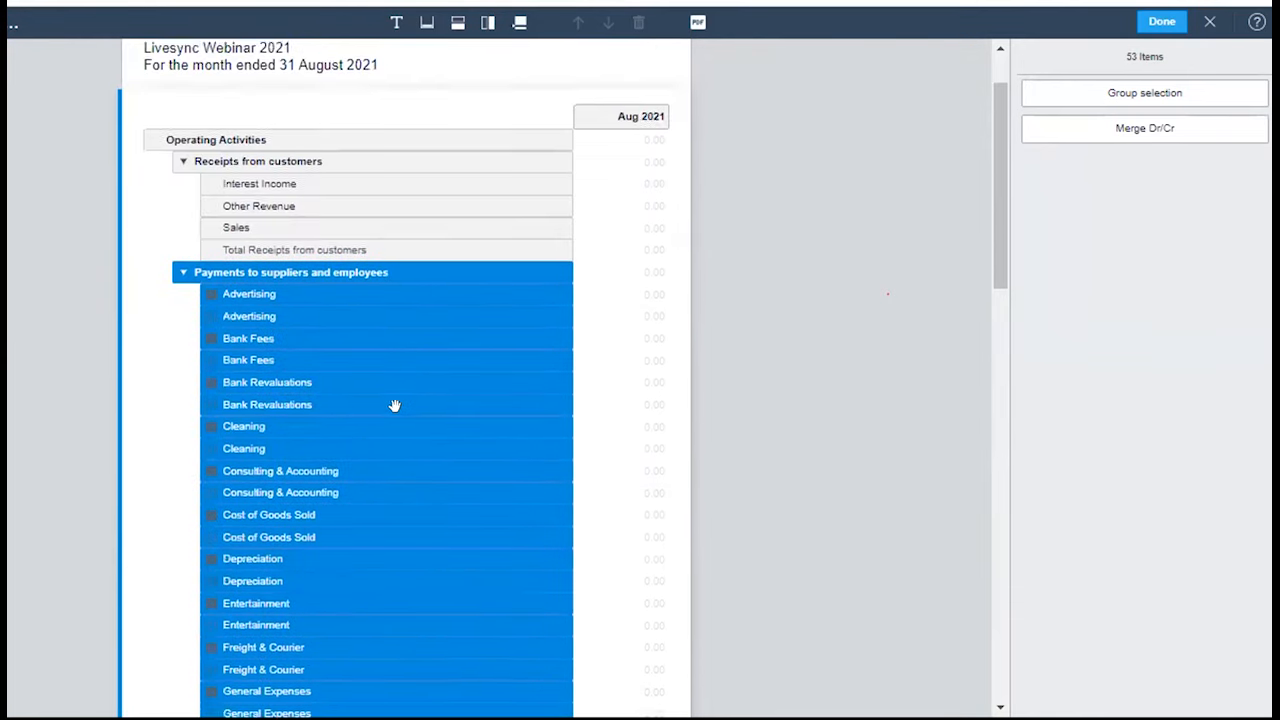
pyautogui.scroll(-6, 420, 366)
pyautogui.scroll(-1, 400, 249)
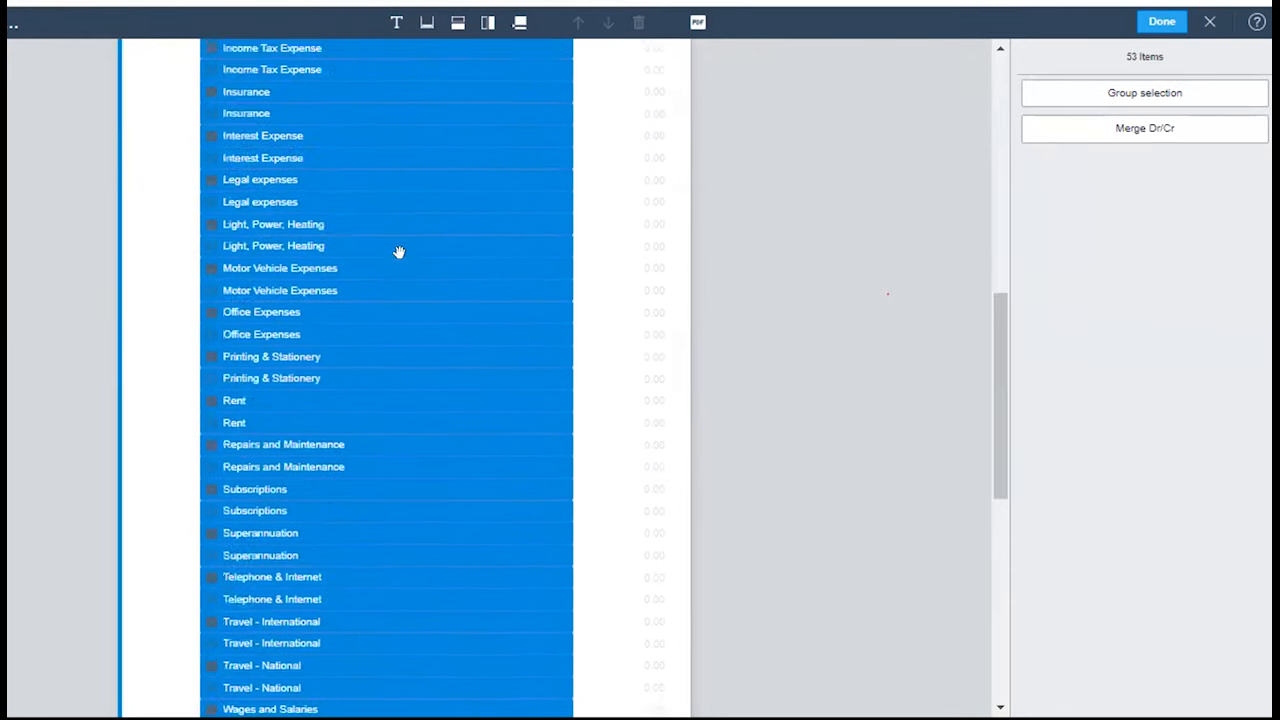
pyautogui.scroll(3, 400, 252)
pyautogui.scroll(1, 1080, 263)
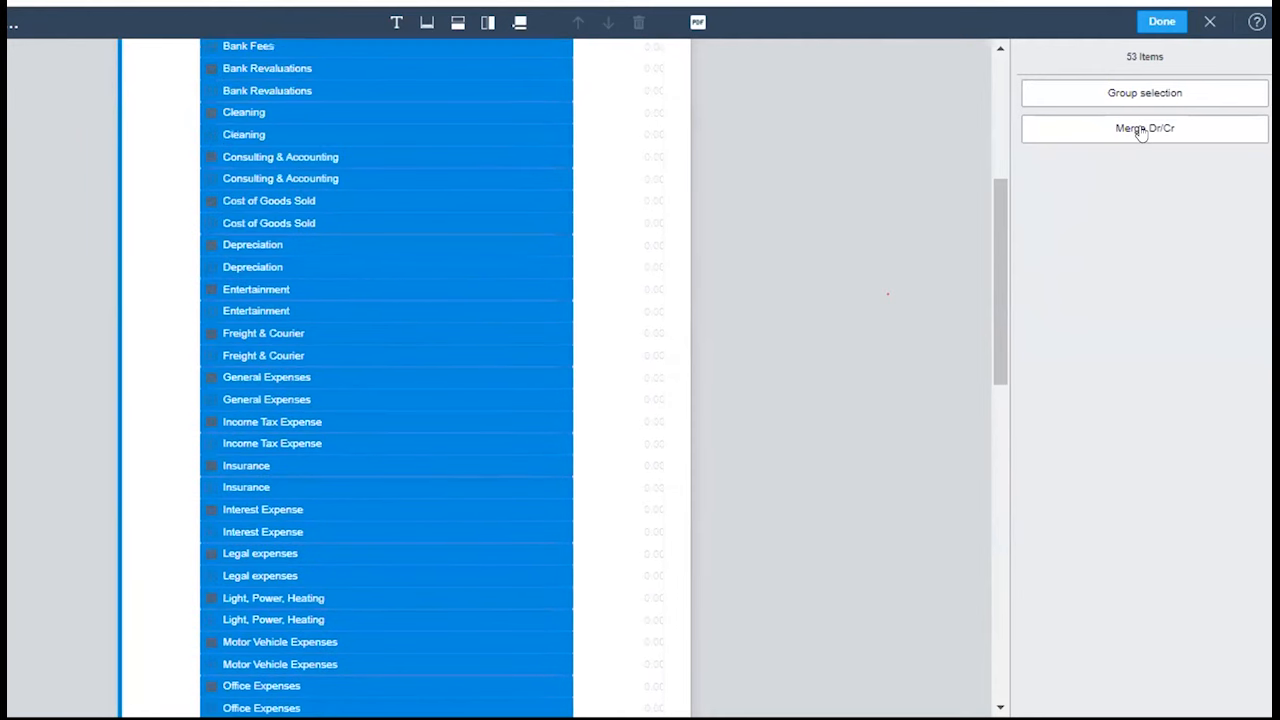
# - Merge the split debit and credit rows of the Payments to suppliers and employees group
pyautogui.click(1141, 133)
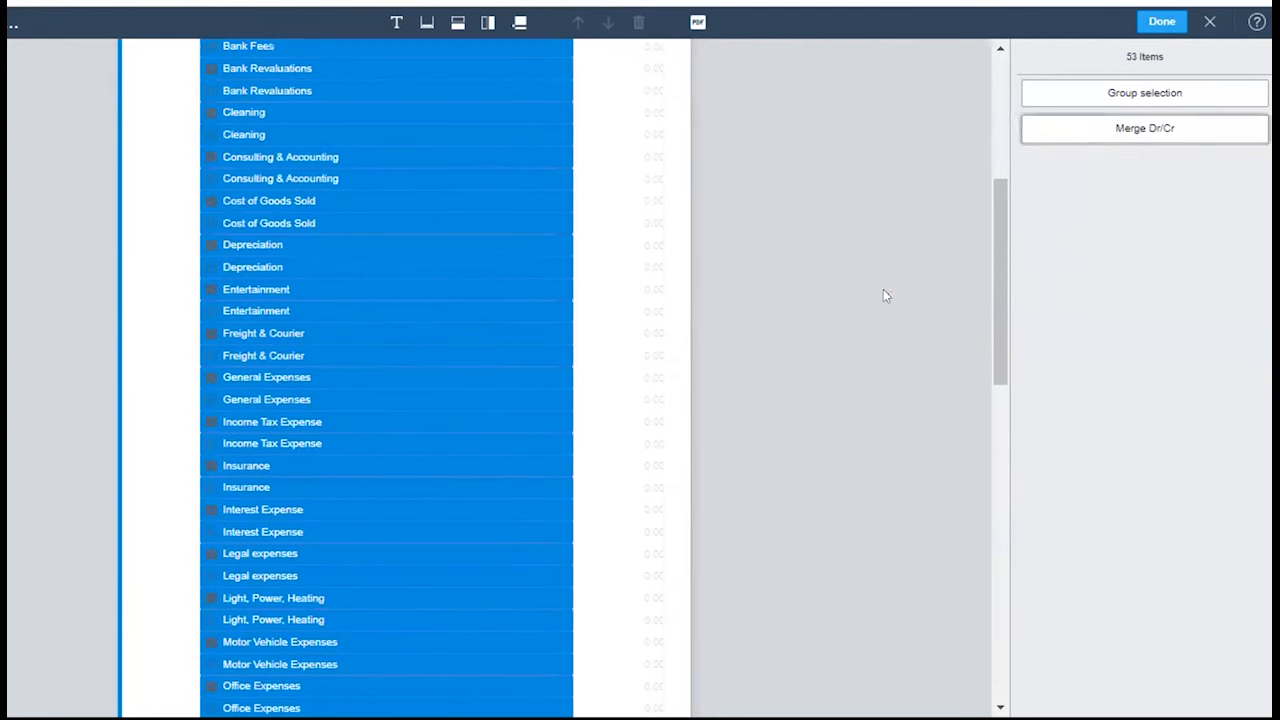
pyautogui.scroll(2, 884, 296)
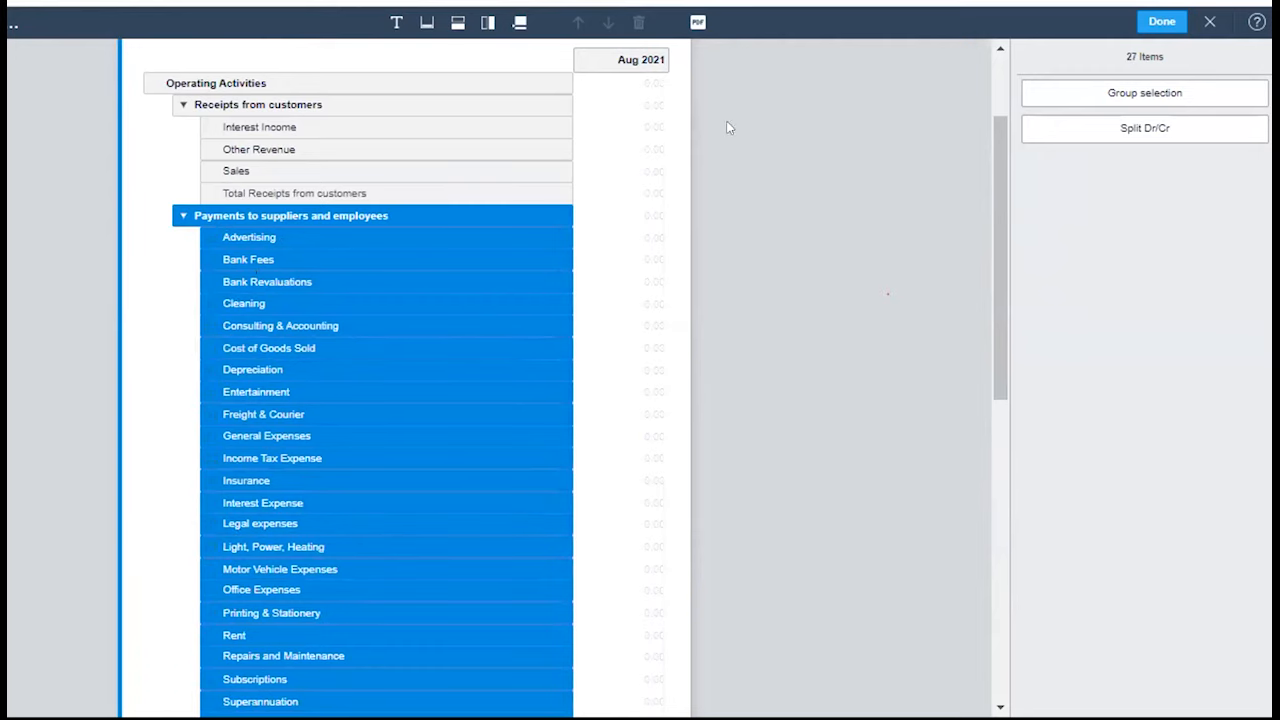
pyautogui.scroll(2, 538, 372)
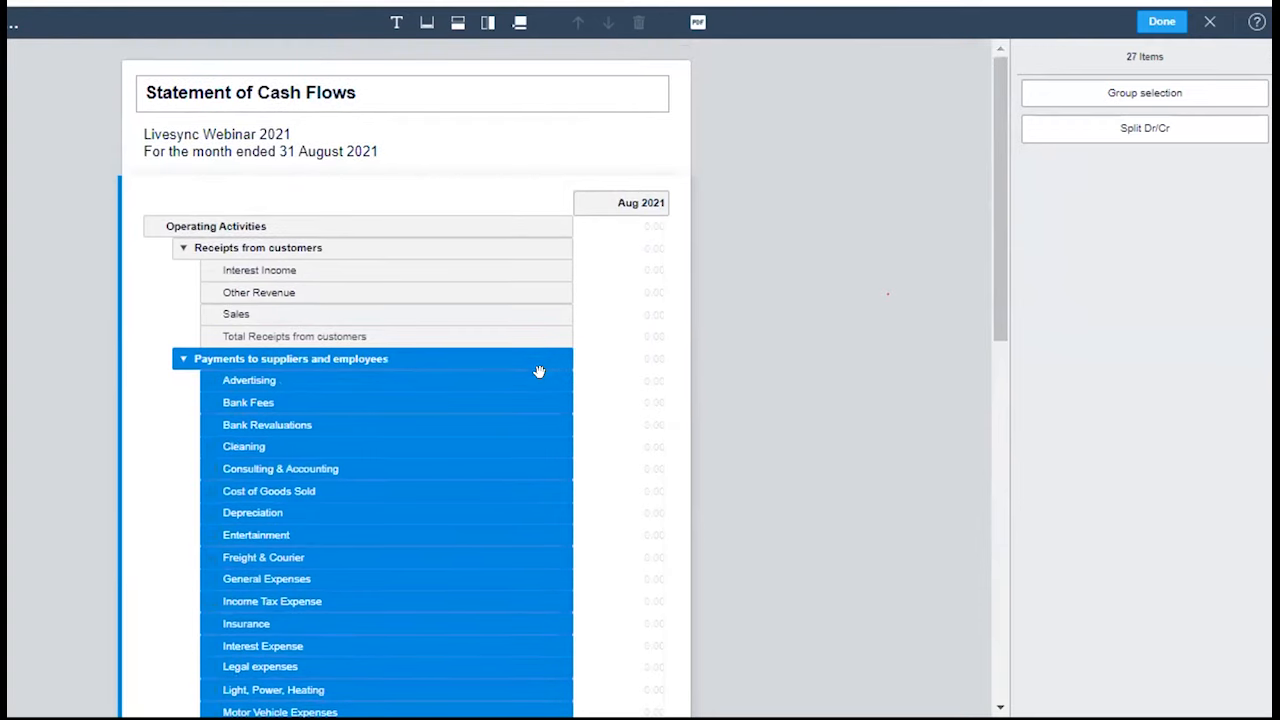